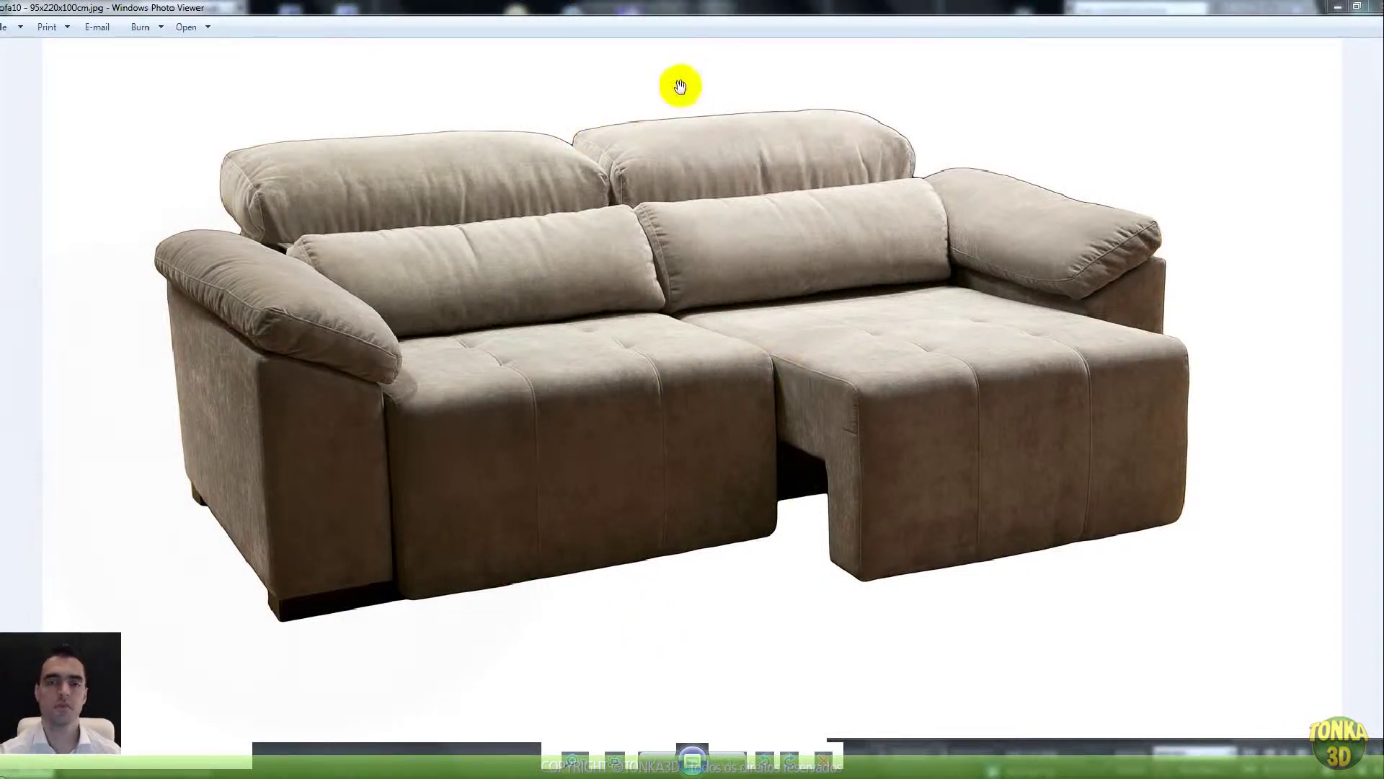
- Shrink the sofa reference photo window, place it beside the 3D workspace and frame the sofa's armrest end
{"action": "double_click", "coordinate": [834, 11]}
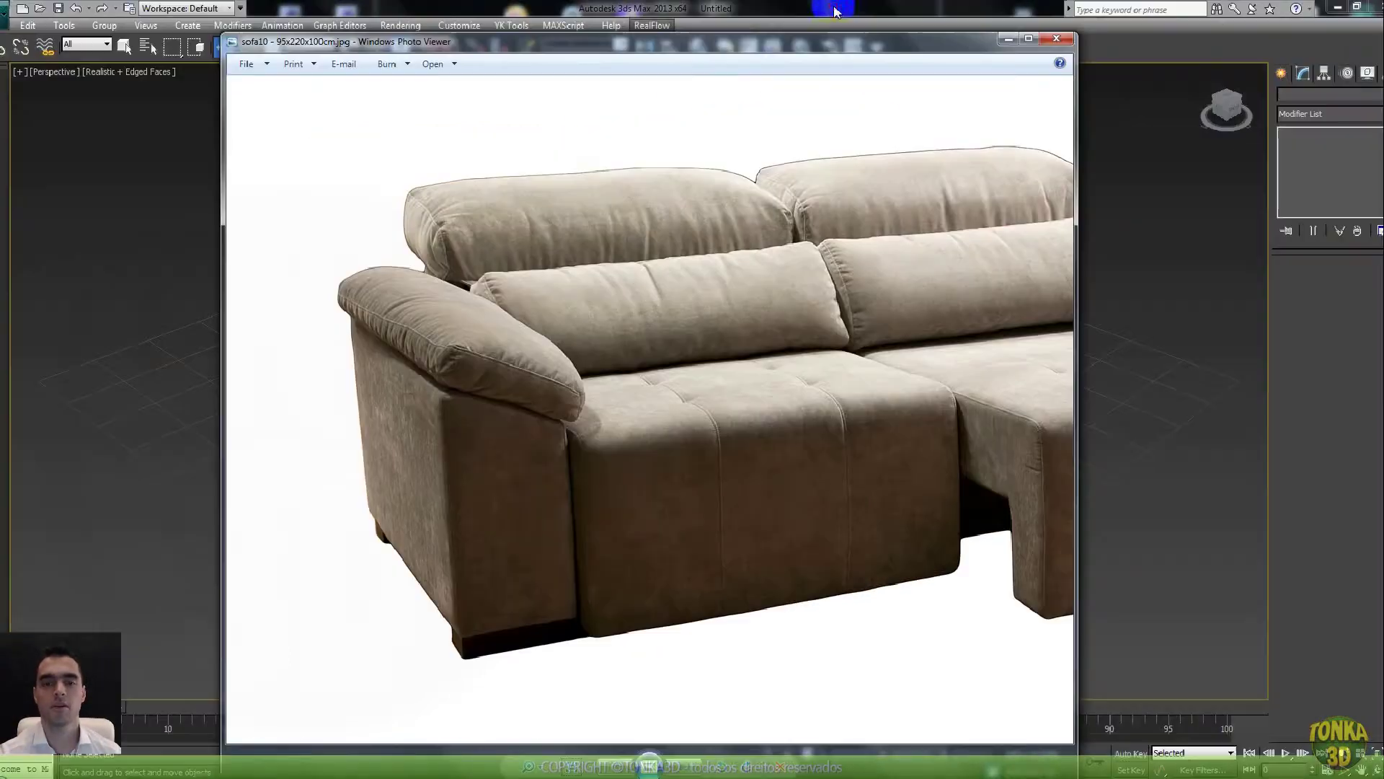
{"action": "scroll", "coordinate": [738, 225], "scroll_direction": "down", "scroll_amount": 3}
{"action": "left_click_drag", "start_coordinate": [654, 46], "coordinate": [1002, 14]}
{"action": "left_click_drag", "start_coordinate": [575, 262], "coordinate": [985, 281]}
{"action": "scroll", "coordinate": [1154, 369], "scroll_direction": "up", "scroll_amount": 2}
{"action": "scroll", "coordinate": [1154, 369], "scroll_direction": "up", "scroll_amount": 2}
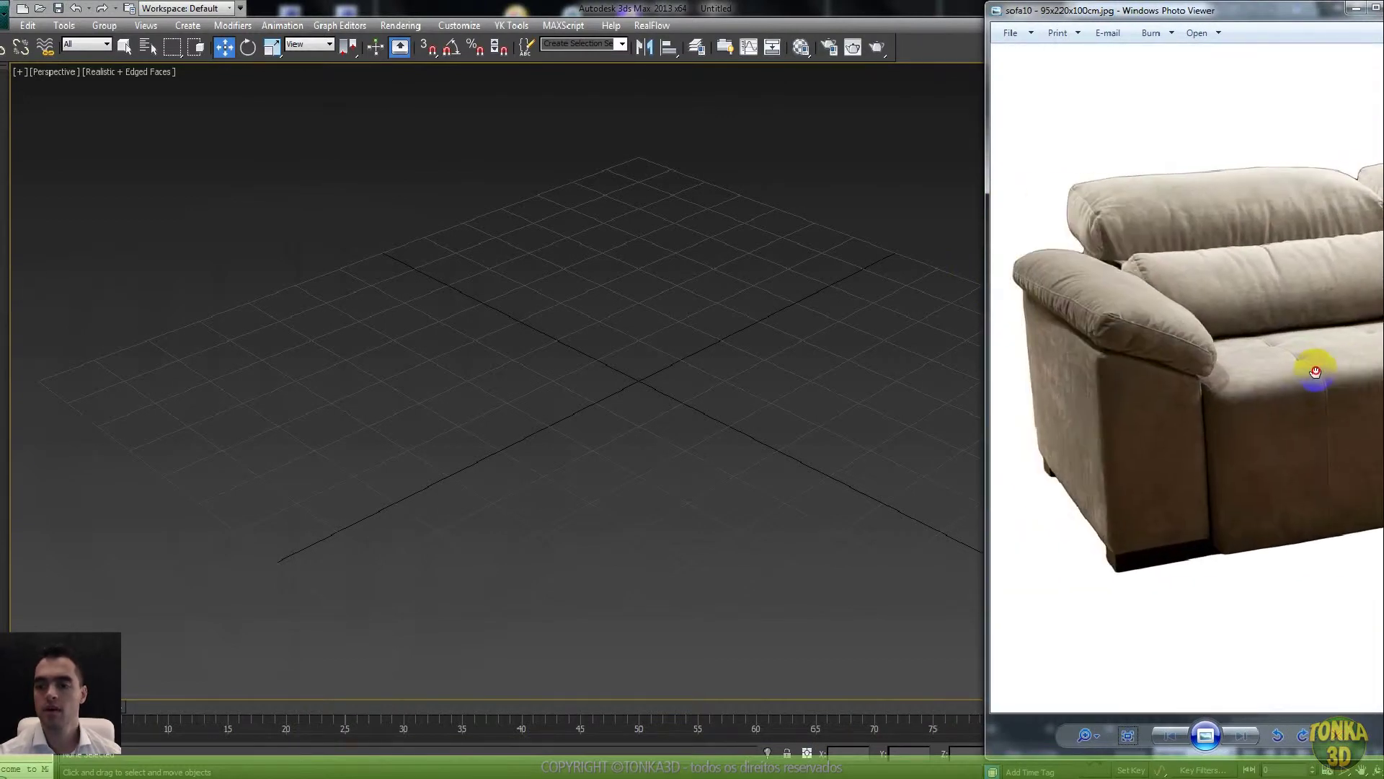
{"action": "scroll", "coordinate": [1205, 382], "scroll_direction": "up", "scroll_amount": 1}
{"action": "scroll", "coordinate": [1236, 343], "scroll_direction": "down", "scroll_amount": 2}
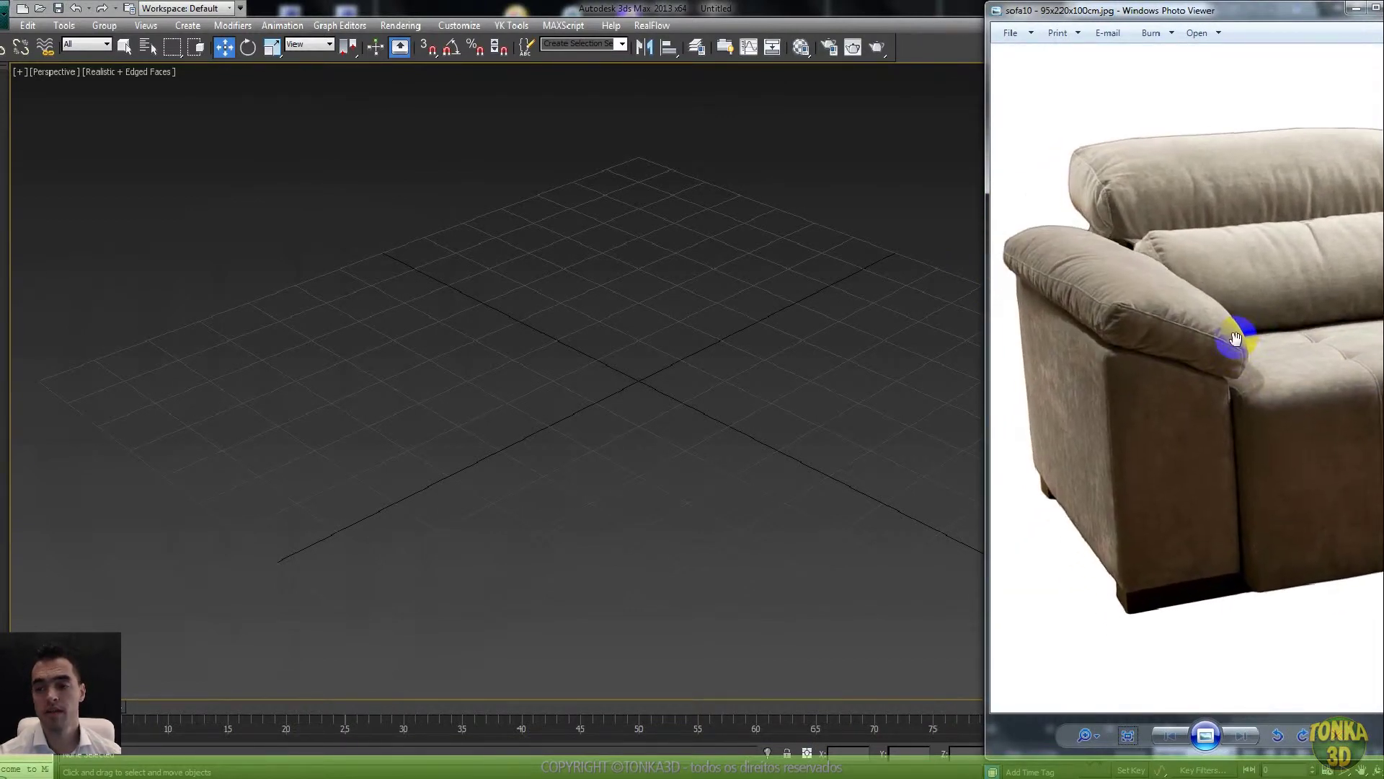
{"action": "mouse_move", "coordinate": [1242, 349]}
{"action": "left_mouse_down"}
{"action": "mouse_move", "coordinate": [1113, 356]}
{"action": "mouse_move", "coordinate": [1151, 333]}
{"action": "mouse_move", "coordinate": [1244, 347]}
{"action": "left_mouse_up"}
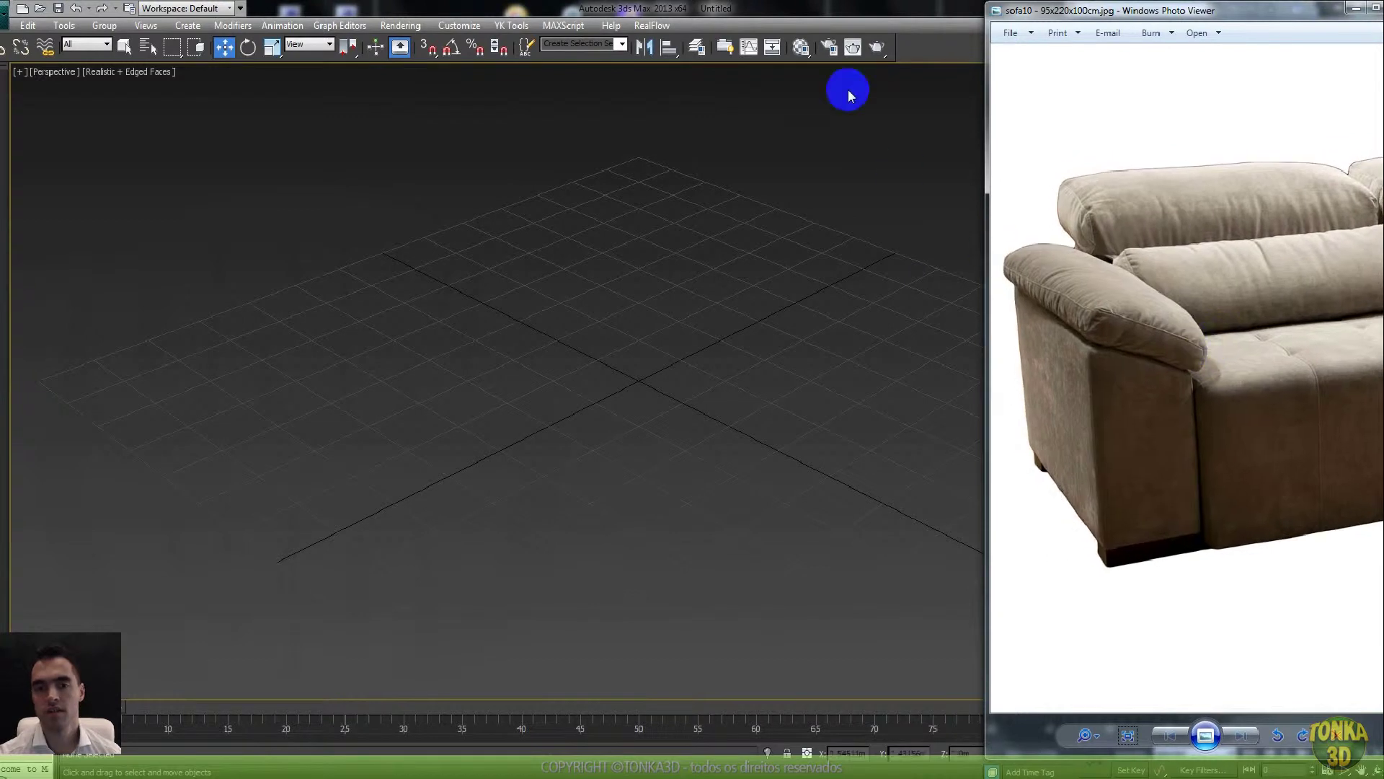
- Restore the 3ds Max window to a reduced size so its command controls fit beside the reference photo
{"action": "double_click", "coordinate": [814, 6]}
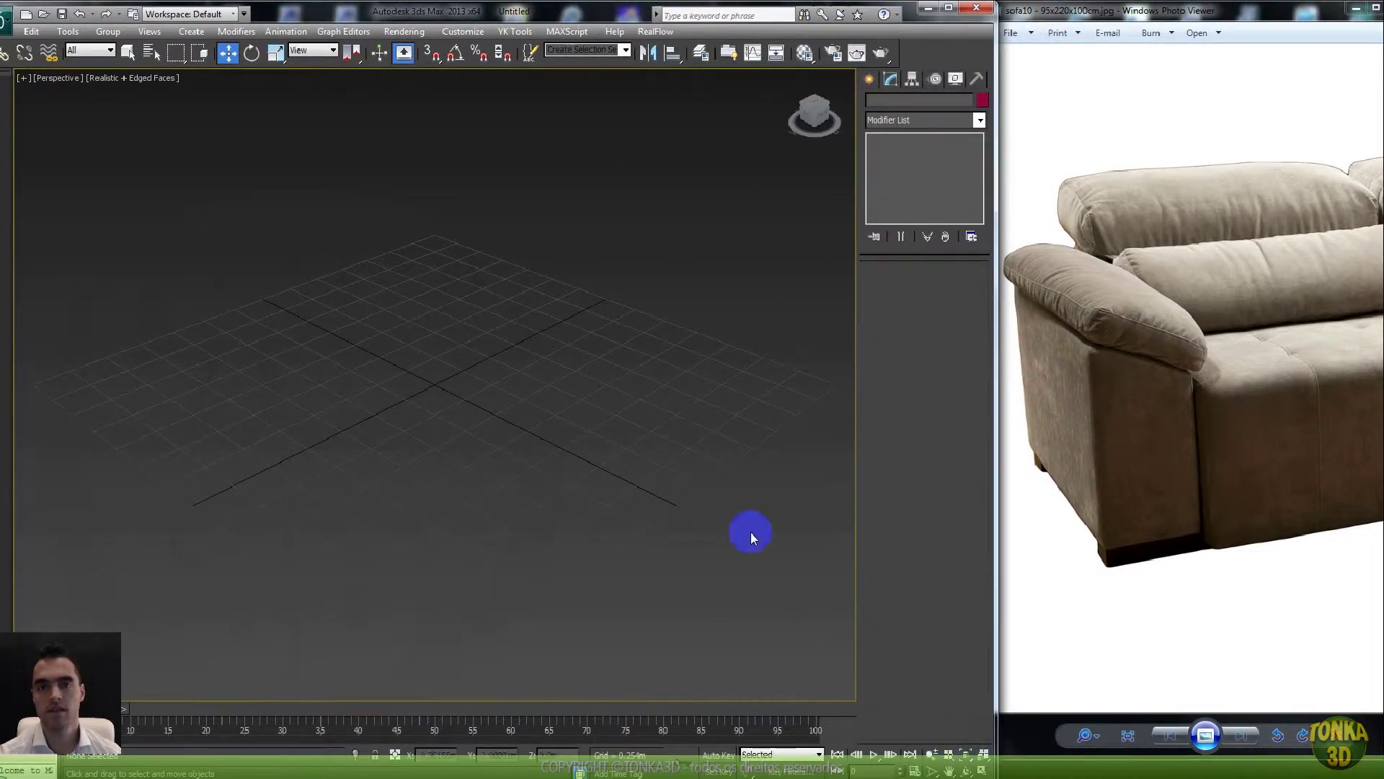
{"action": "left_click", "coordinate": [983, 770]}
{"action": "left_click", "coordinate": [983, 770]}
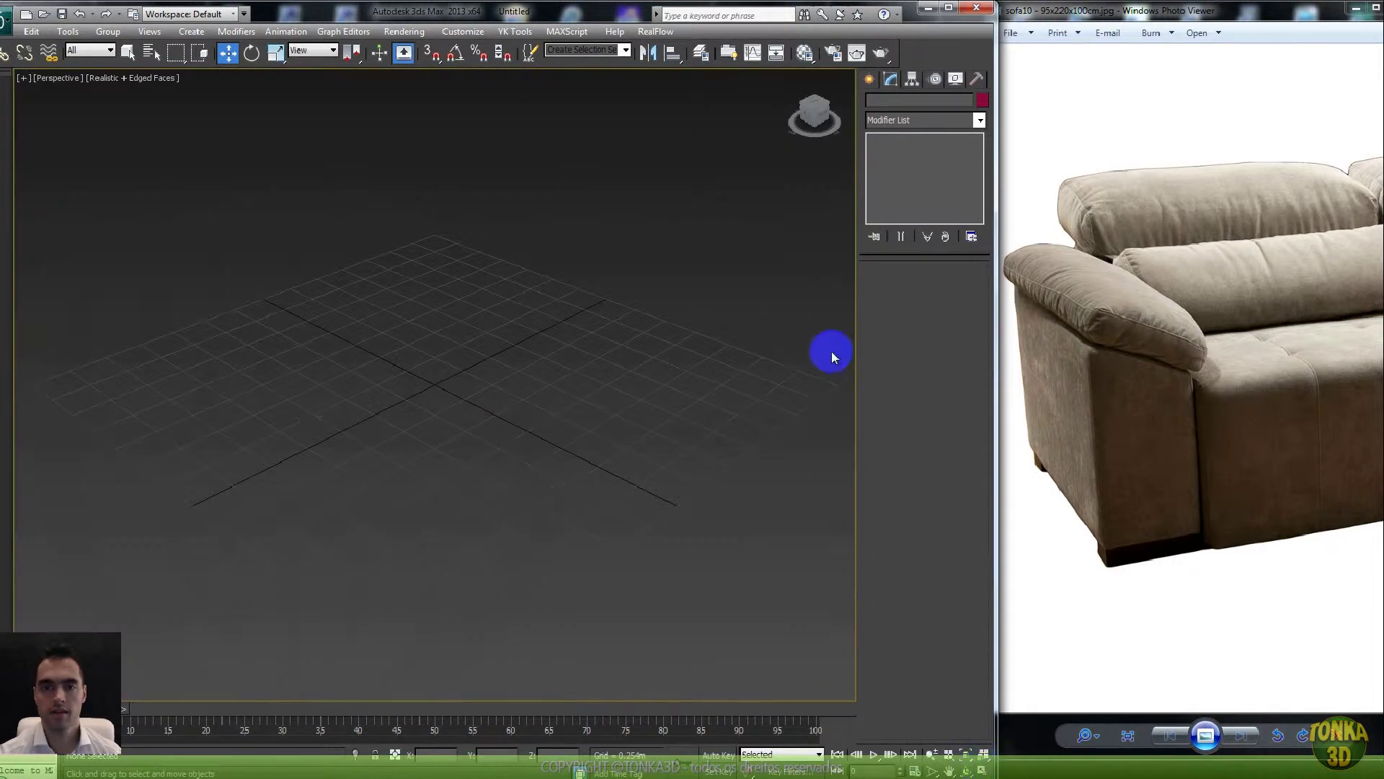
- Create a box on the grid about 1.82 m long, 4.69 m wide and 0.75 m high
{"action": "left_click", "coordinate": [870, 78]}
{"action": "left_click", "coordinate": [894, 175]}
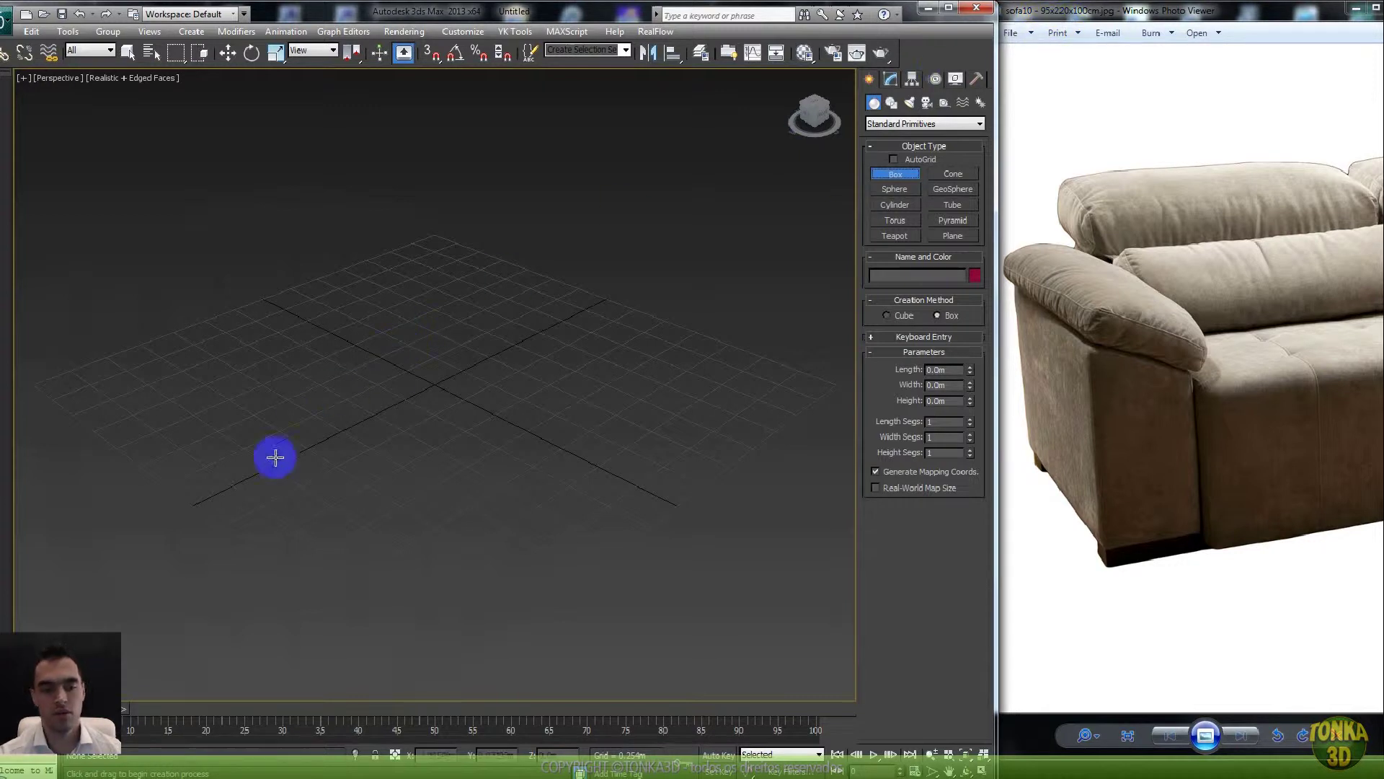
{"action": "left_click_drag", "start_coordinate": [234, 584], "coordinate": [562, 226]}
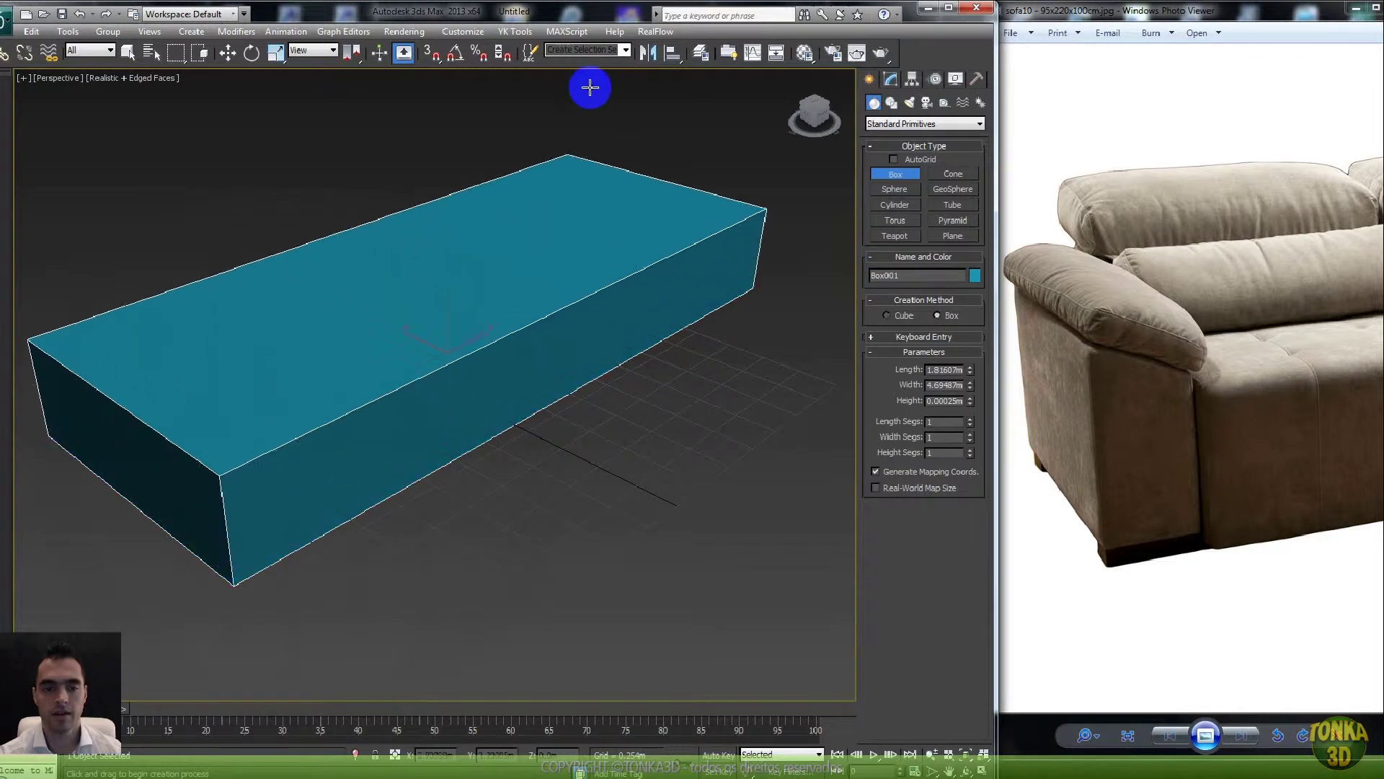
{"action": "left_click", "coordinate": [591, 62]}
{"action": "right_click", "coordinate": [606, 281]}
- Set the box's width to 2.2 m, length to 1 m and height to 0.95 m to match the sofa's overall size
{"action": "left_click", "coordinate": [1069, 20]}
{"action": "left_click", "coordinate": [881, 81]}
{"action": "left_click", "coordinate": [953, 303]}
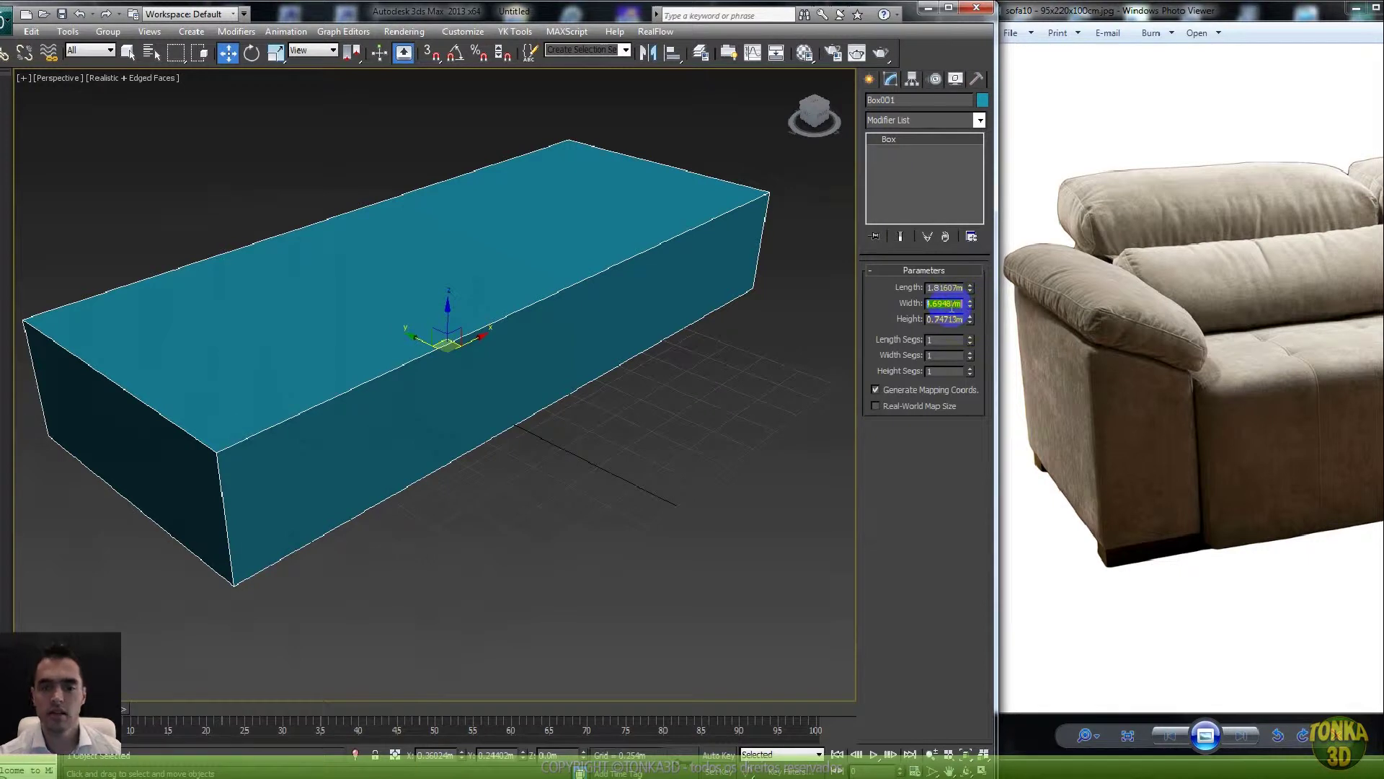
{"action": "type", "text": "2.20"}
{"action": "key", "text": "Return"}
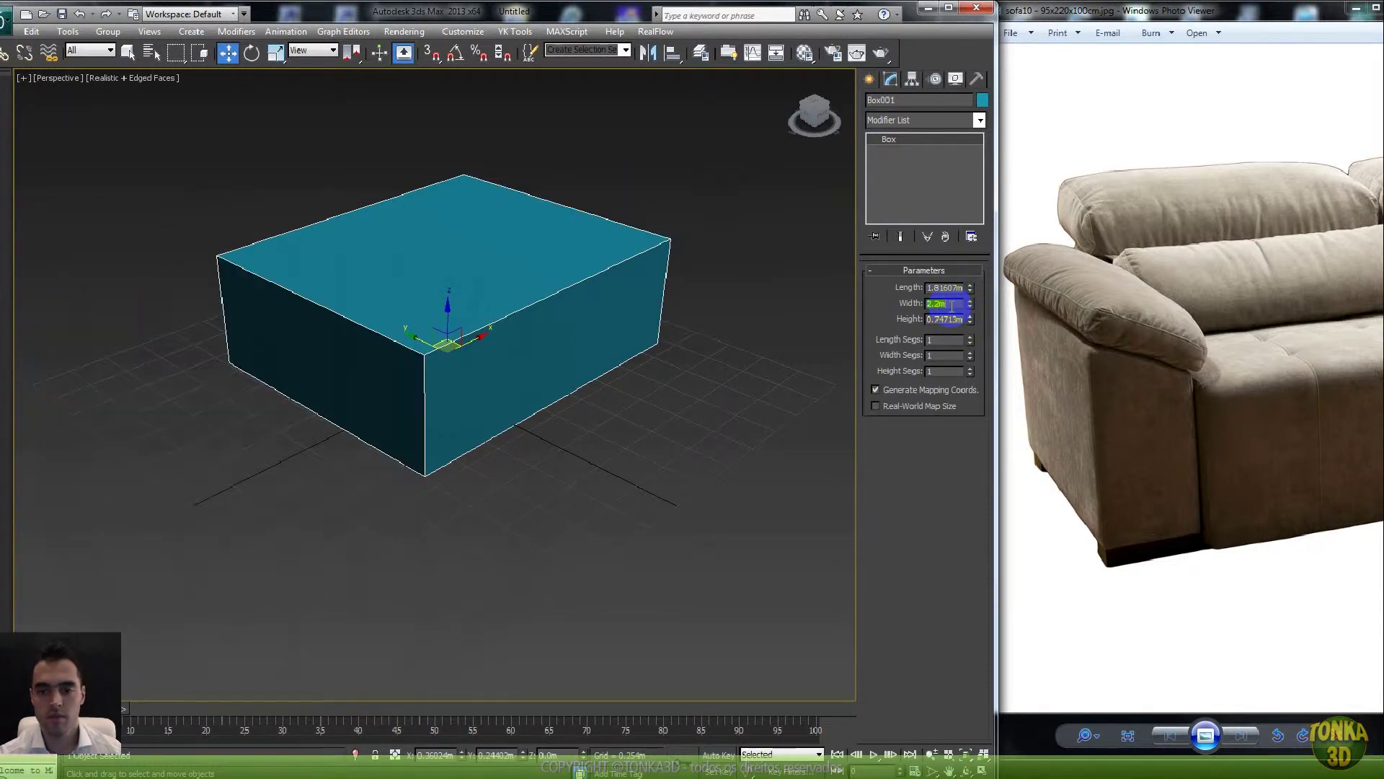
{"action": "left_click_drag", "start_coordinate": [971, 326], "coordinate": [968, 314]}
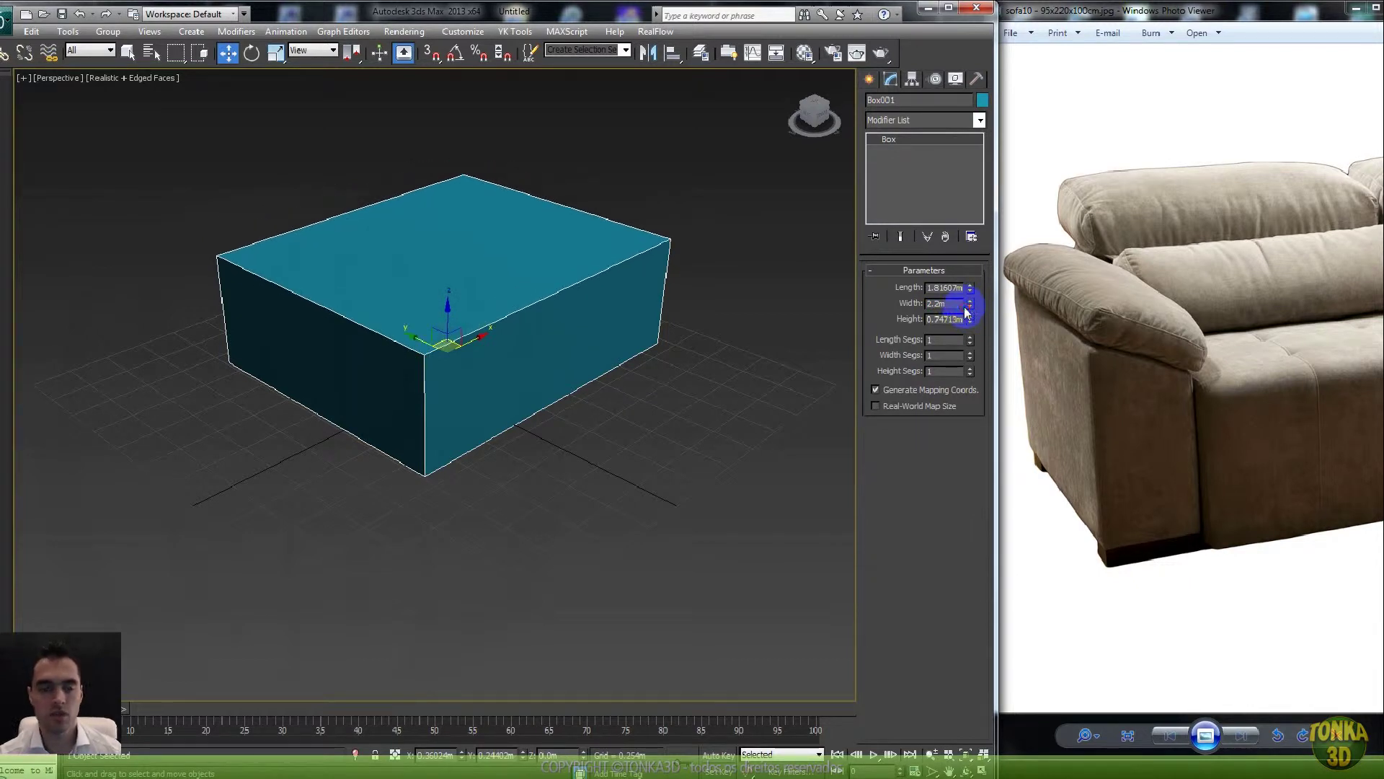
{"action": "double_click", "coordinate": [946, 288]}
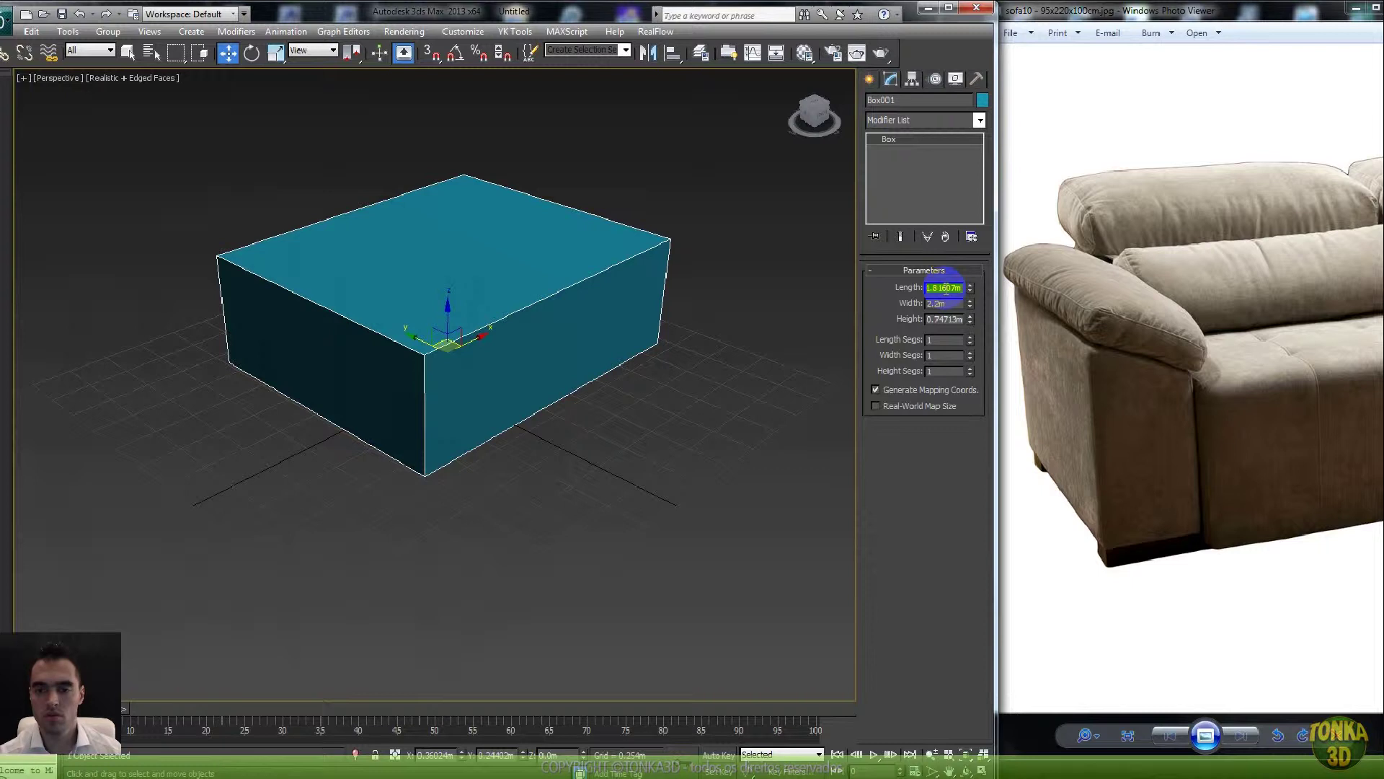
{"action": "type", "text": "1"}
{"action": "key", "text": "Return"}
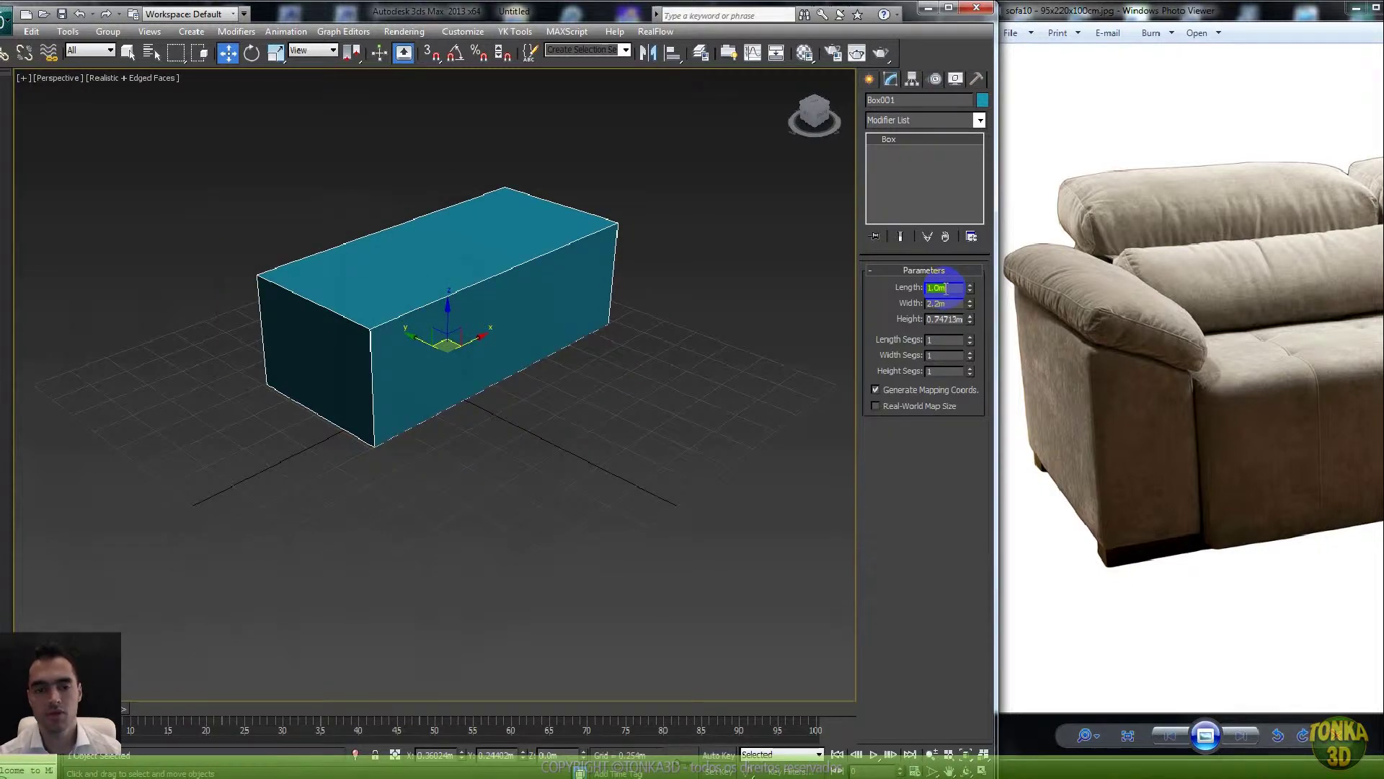
{"action": "left_click_drag", "start_coordinate": [970, 318], "coordinate": [972, 285]}
{"action": "right_click", "coordinate": [972, 285]}
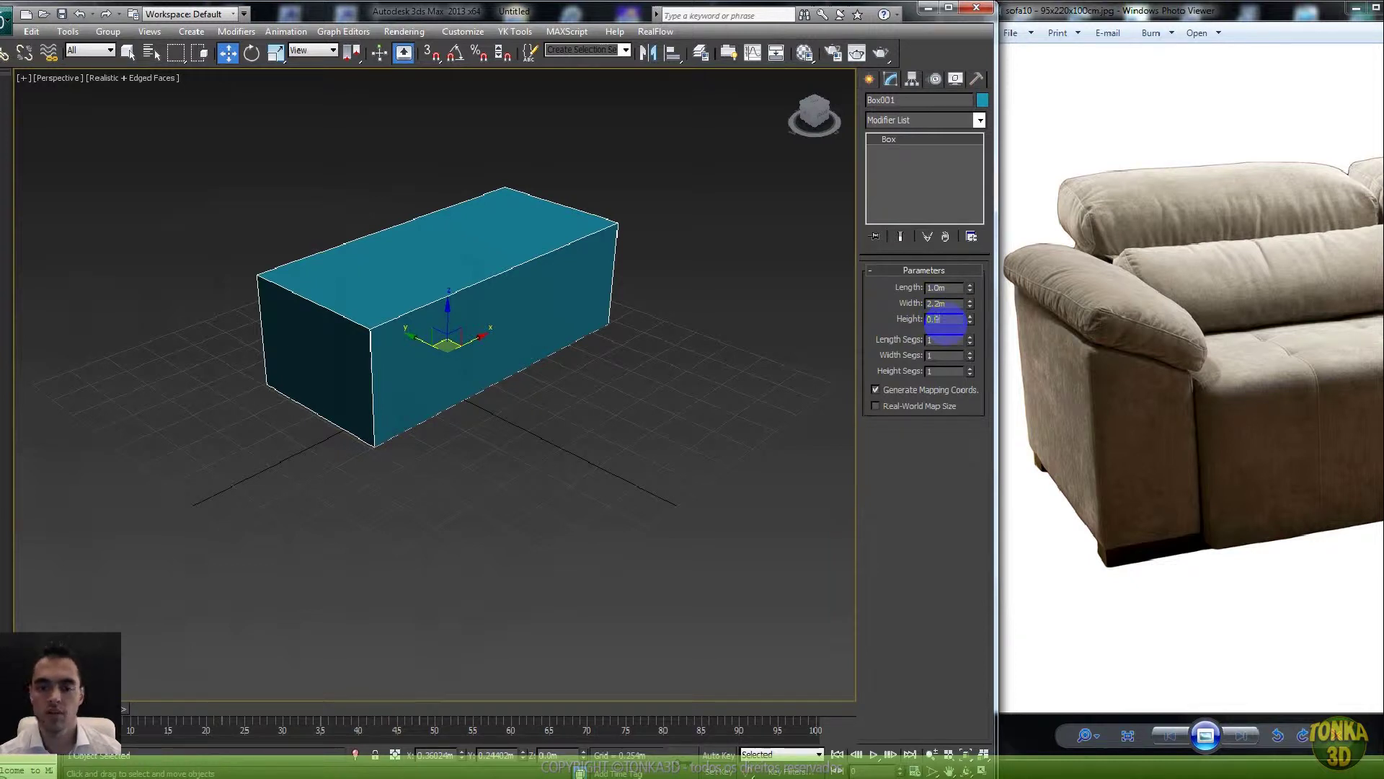
{"action": "key", "text": "Return"}
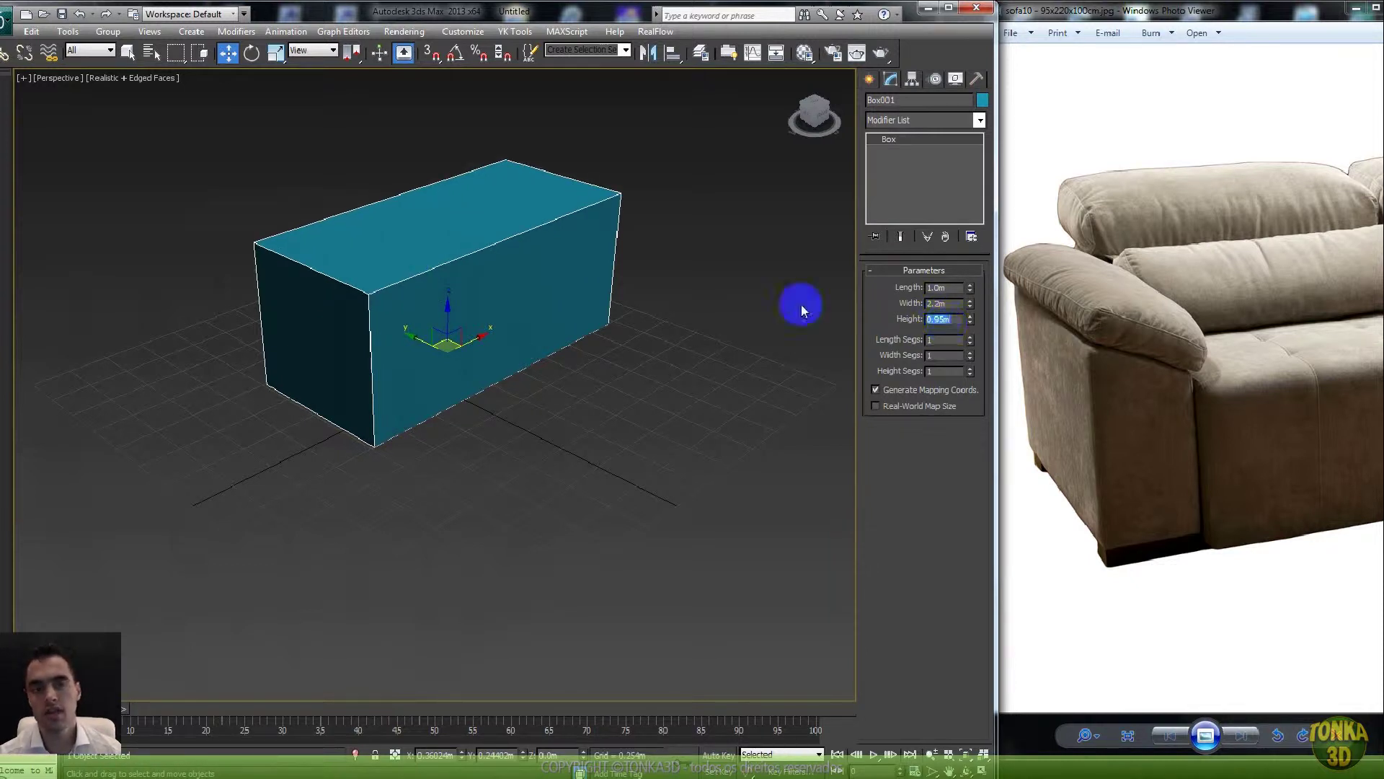
- Move the sofa-sized box forward along the ground plane and view it from an angle similar to the photo
{"action": "left_click_drag", "start_coordinate": [438, 352], "coordinate": [444, 408]}
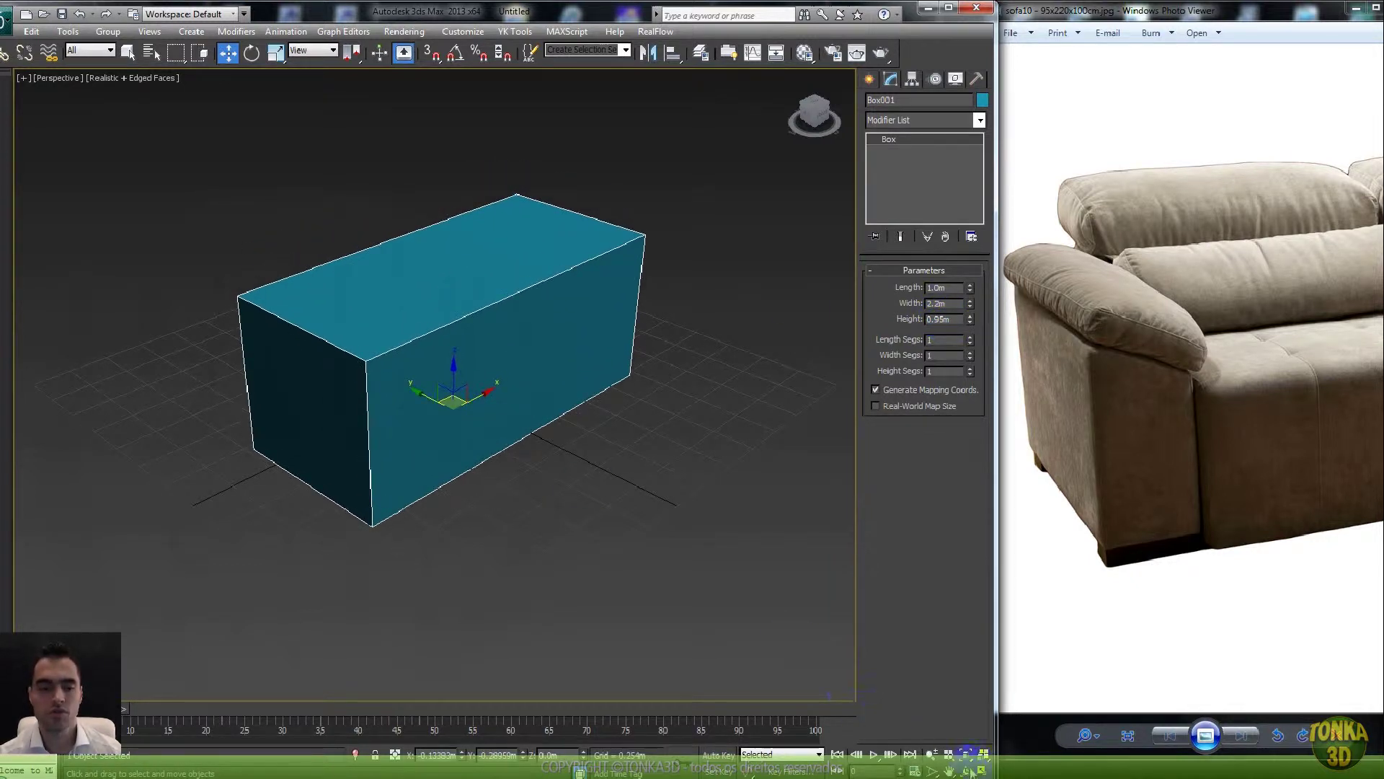
{"action": "left_click", "coordinate": [968, 771]}
{"action": "mouse_move", "coordinate": [492, 356]}
{"action": "left_mouse_down"}
{"action": "mouse_move", "coordinate": [433, 361]}
{"action": "mouse_move", "coordinate": [396, 313]}
{"action": "mouse_move", "coordinate": [493, 356]}
{"action": "left_mouse_up"}
{"action": "key", "text": "w"}
{"action": "scroll", "coordinate": [493, 364], "scroll_direction": "up", "scroll_amount": 3}
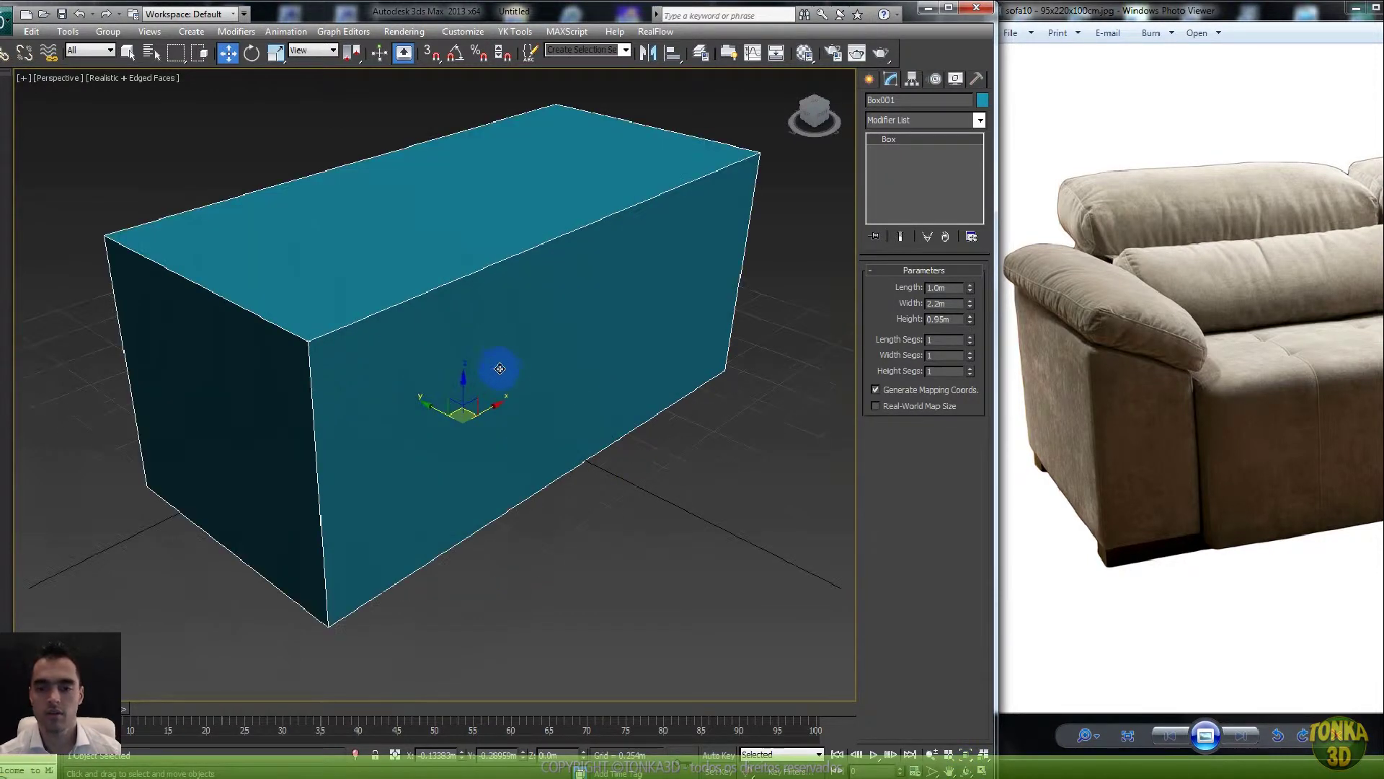
{"action": "middle_click_drag", "start_coordinate": [506, 370], "coordinate": [469, 368], "text": "alt"}
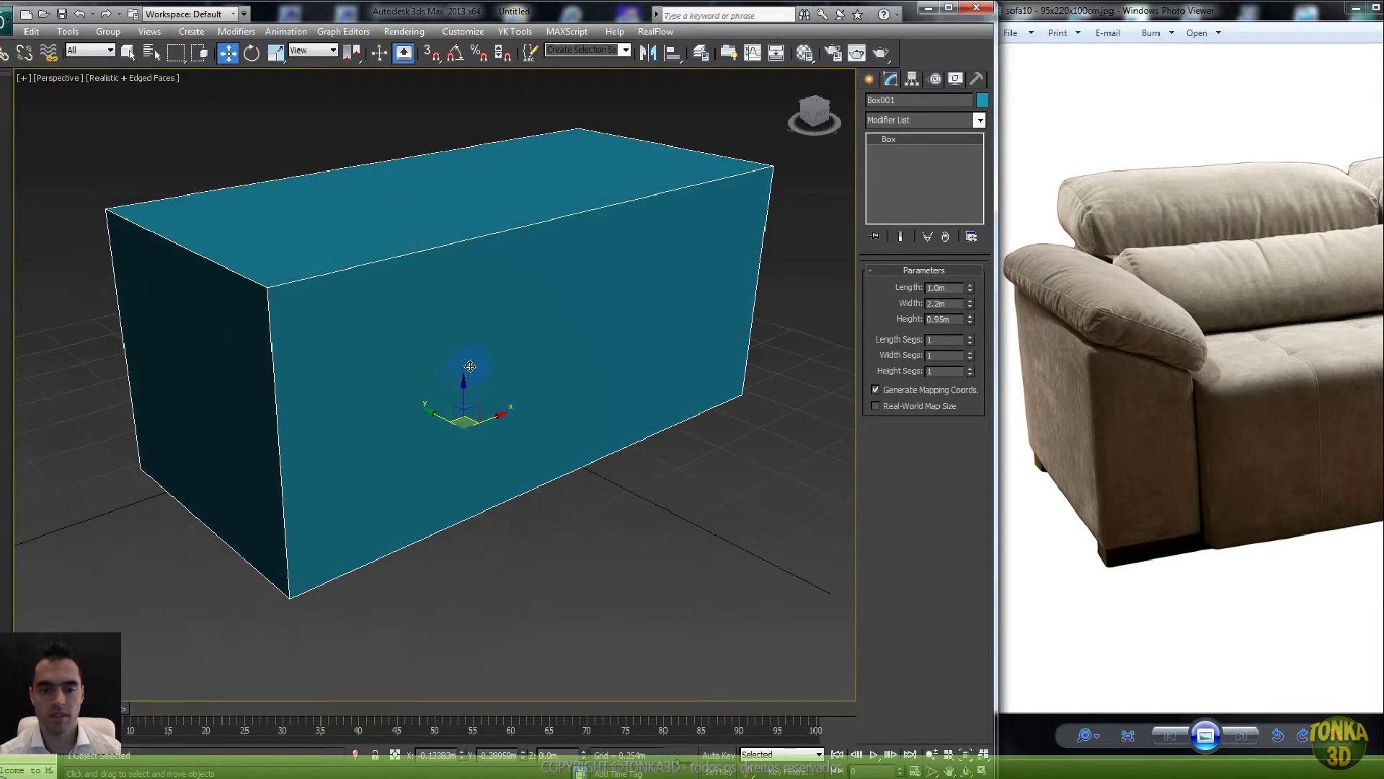
{"action": "right_click", "coordinate": [469, 360]}
{"action": "mouse_move", "coordinate": [541, 497]}
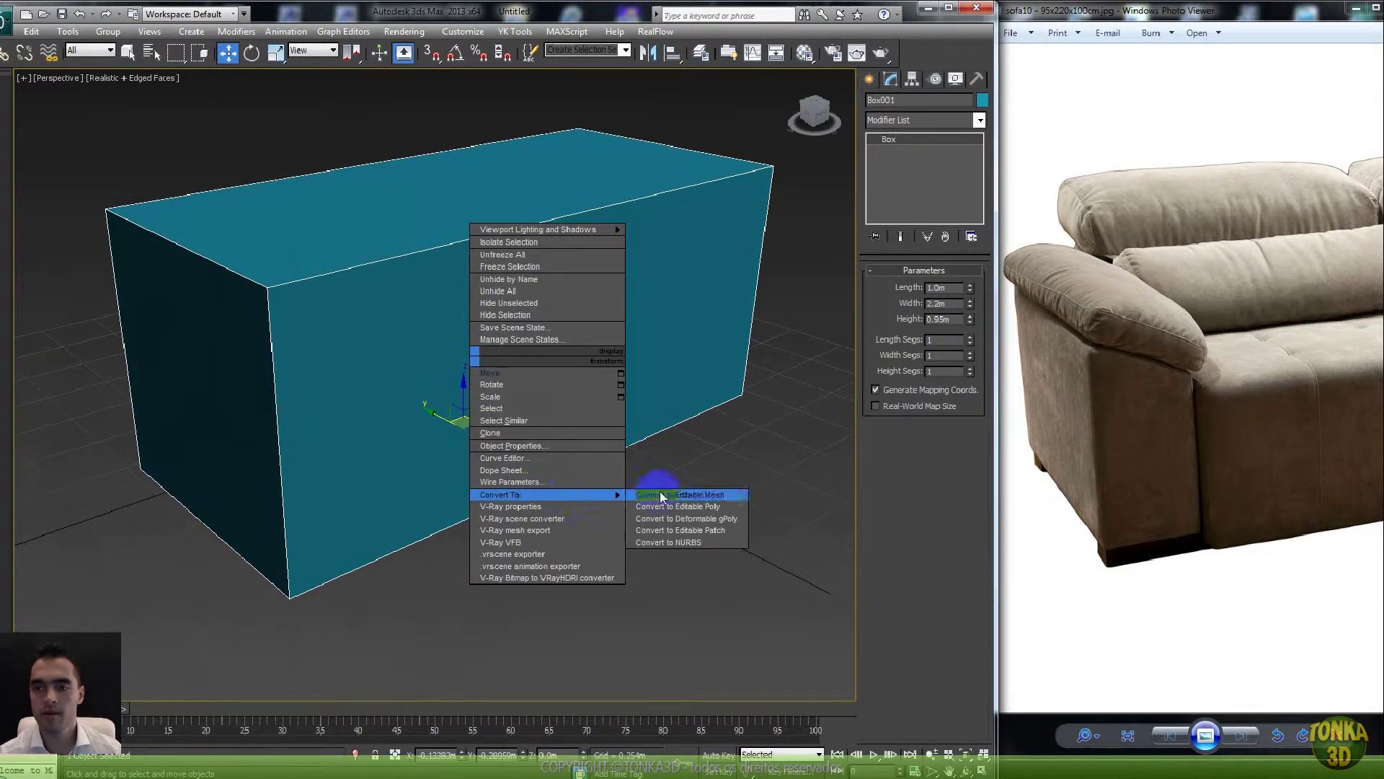
{"action": "left_click", "coordinate": [692, 459]}
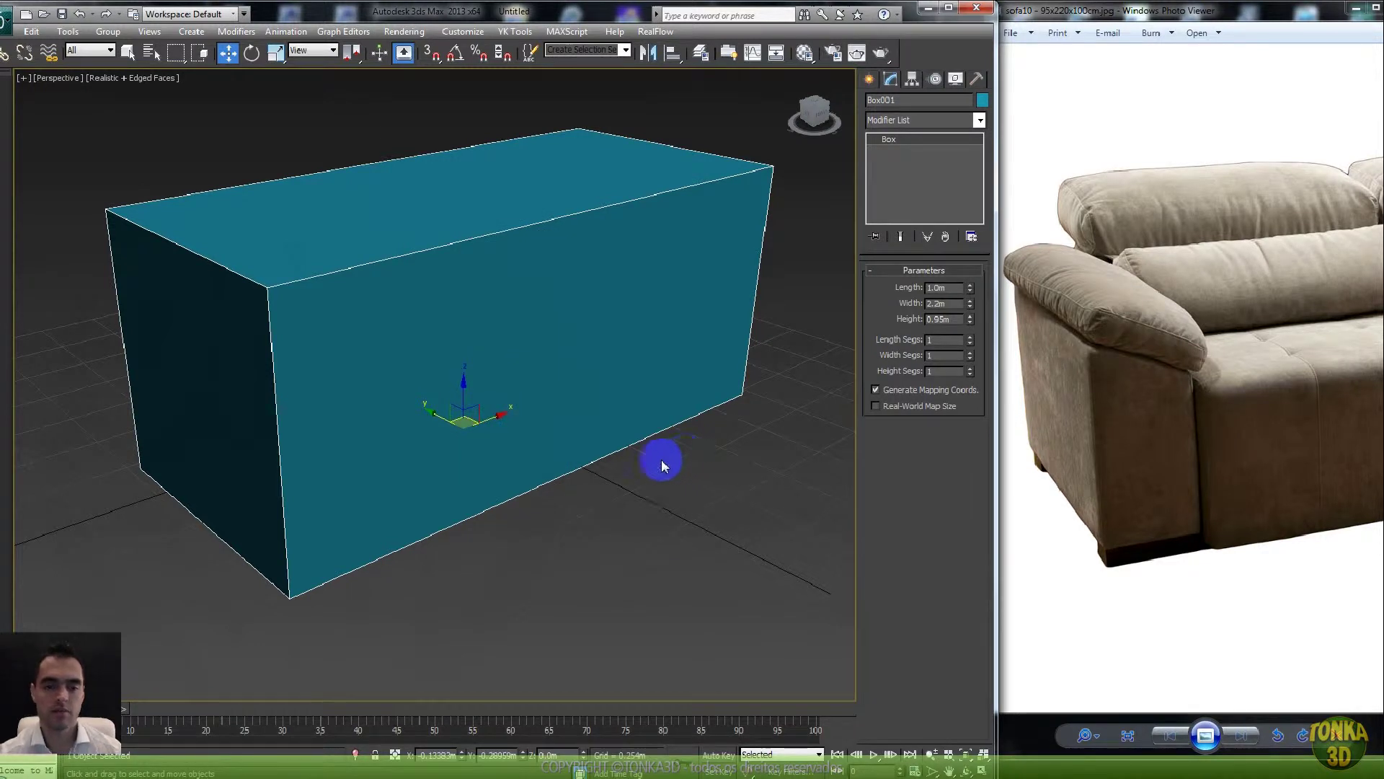
- Make the box see-through and frozen as a size reference, with the viewport shading set to Shaded
{"action": "key", "text": "alt+x"}
{"action": "right_click", "coordinate": [516, 383]}
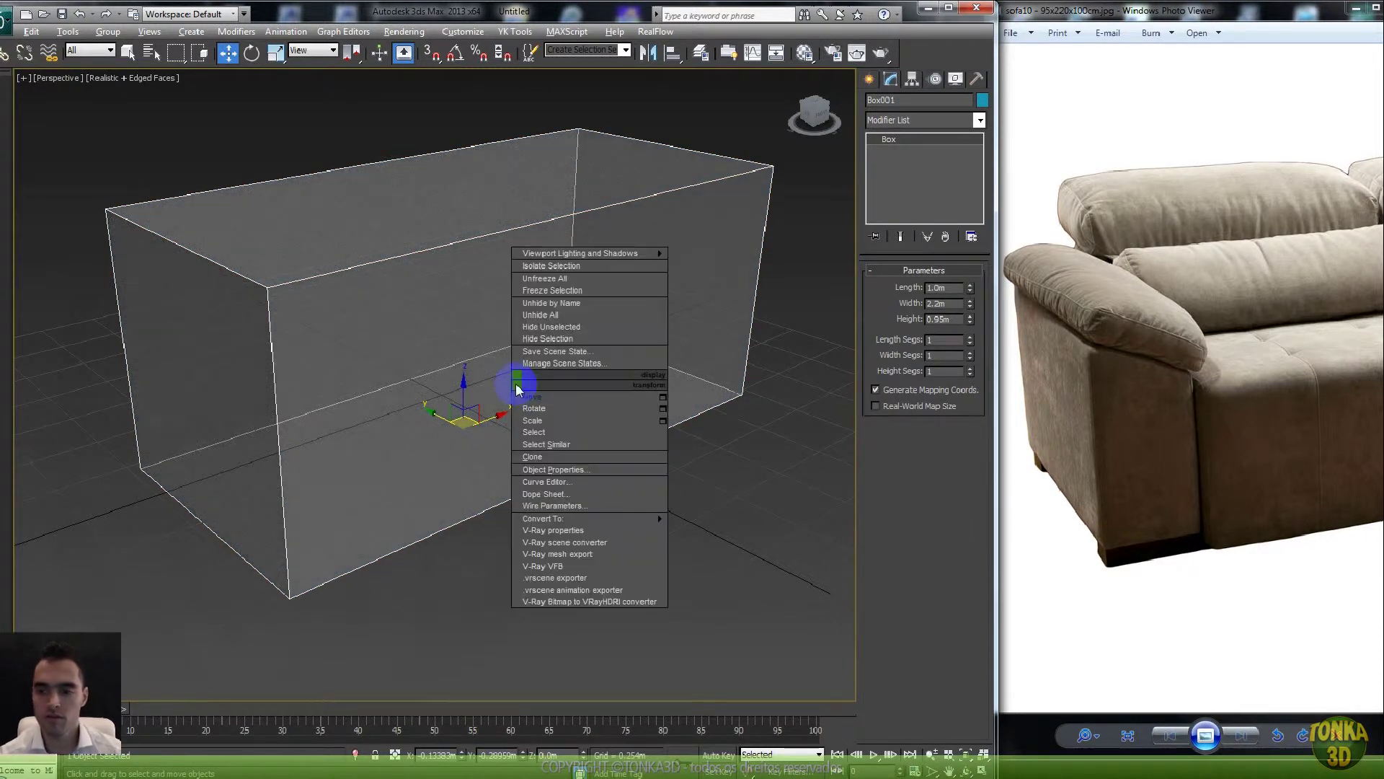
{"action": "left_click", "coordinate": [622, 477]}
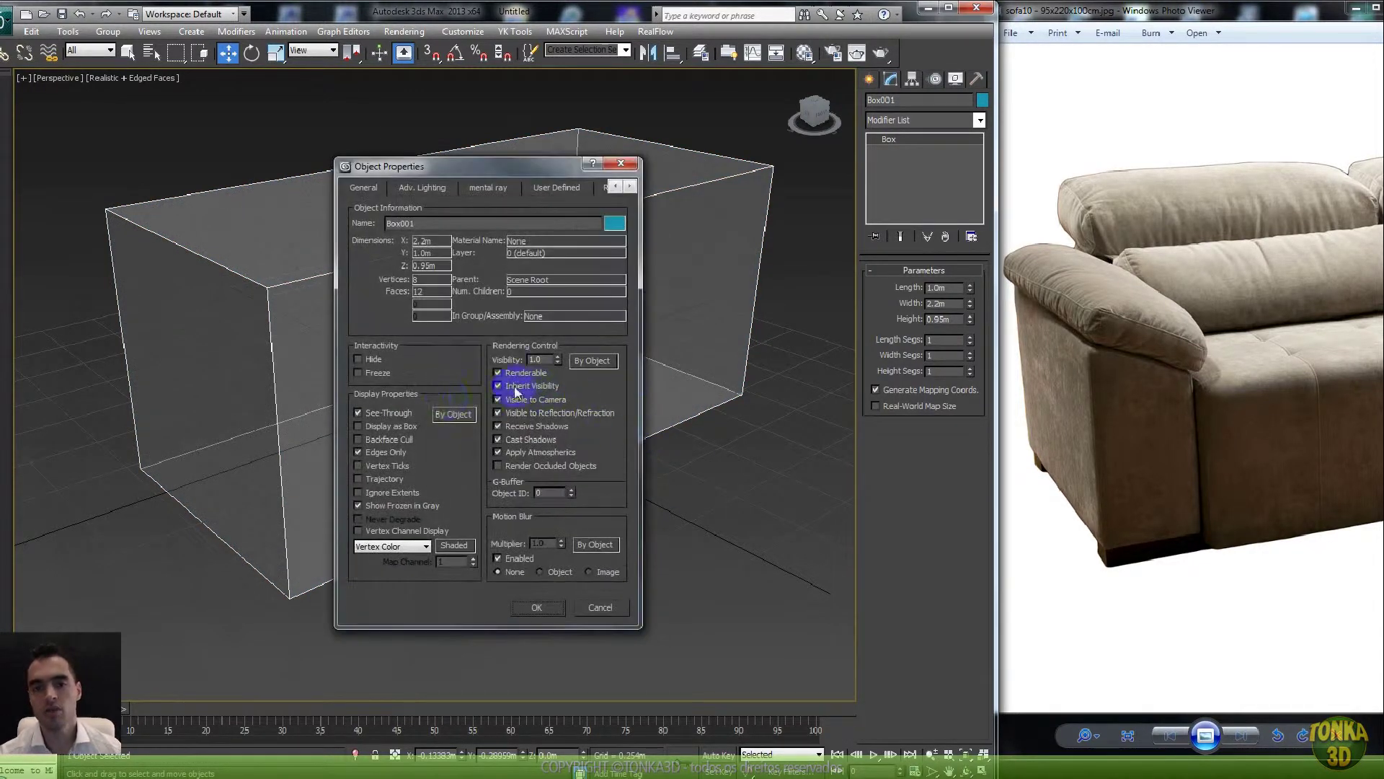
{"action": "left_click", "coordinate": [358, 373]}
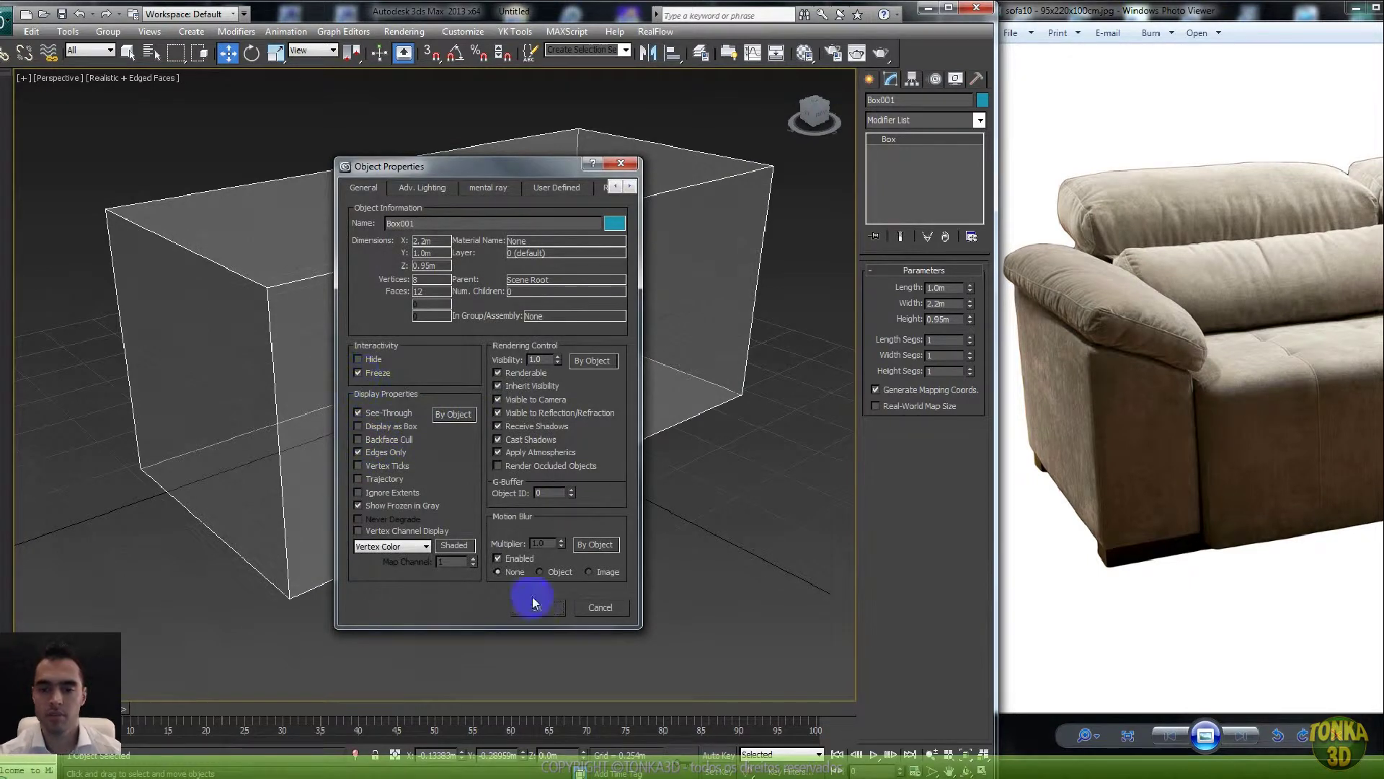
{"action": "left_click", "coordinate": [537, 607]}
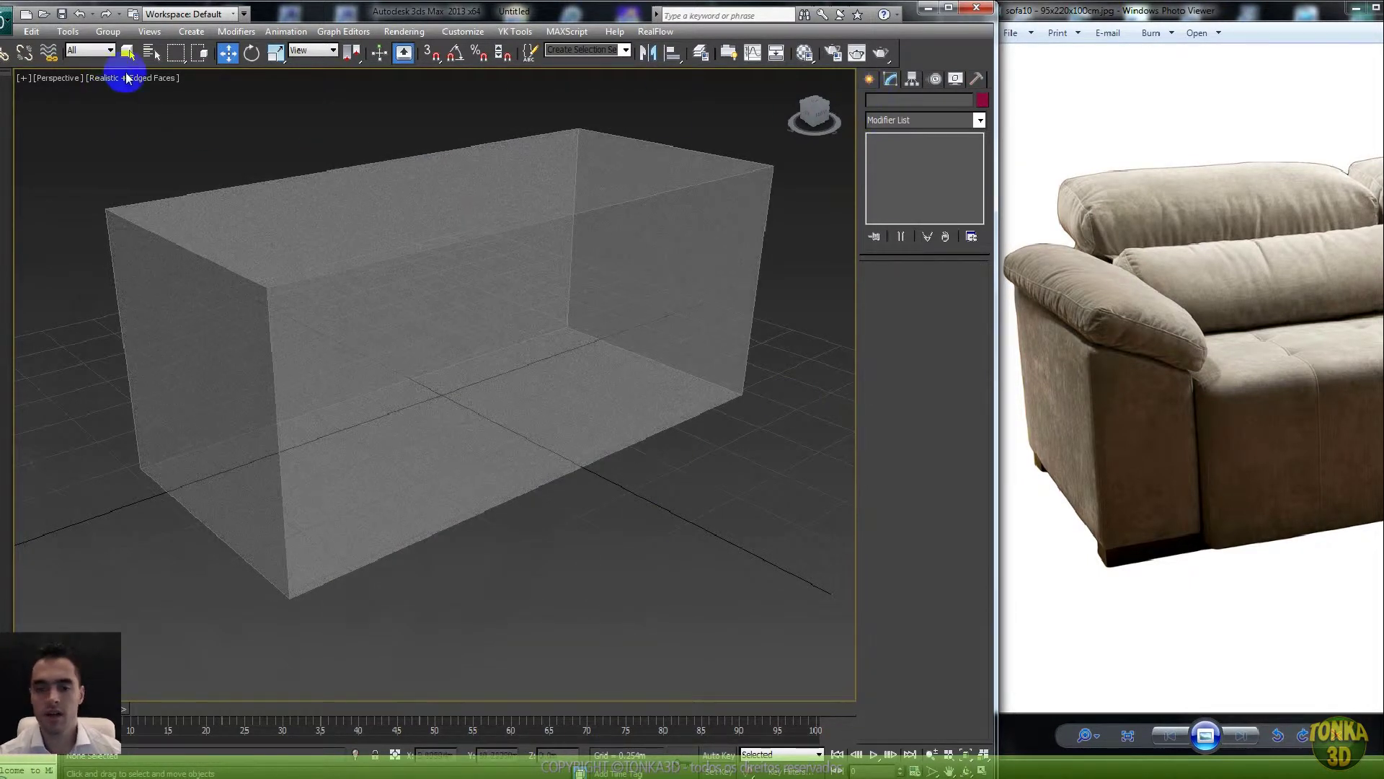
{"action": "left_click", "coordinate": [119, 77]}
{"action": "left_click", "coordinate": [149, 107]}
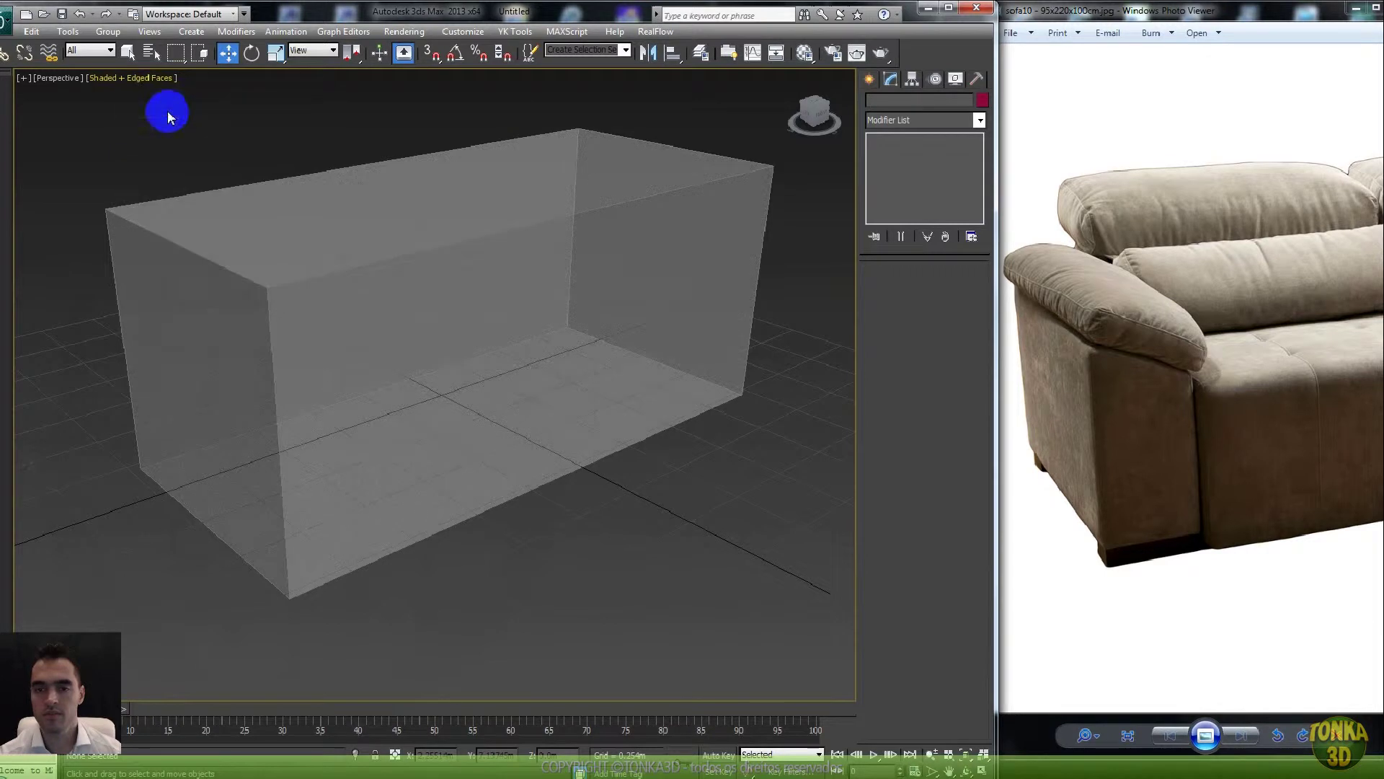
- Create an armrest box at the left end of the reference volume, about 1.02 m long, 0.38 m wide and 0.67 m high
{"action": "left_click", "coordinate": [870, 79]}
{"action": "left_click", "coordinate": [894, 175]}
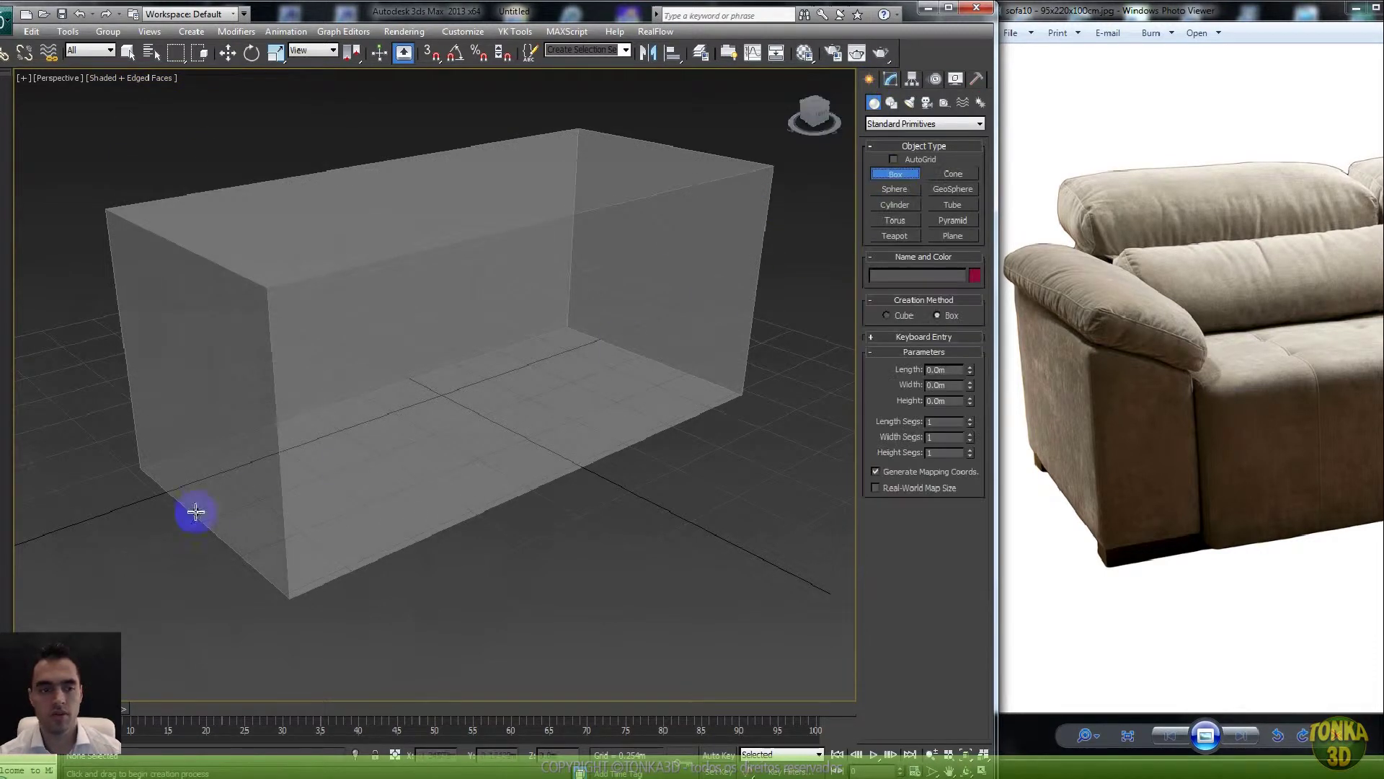
{"action": "left_click_drag", "start_coordinate": [137, 470], "coordinate": [391, 552]}
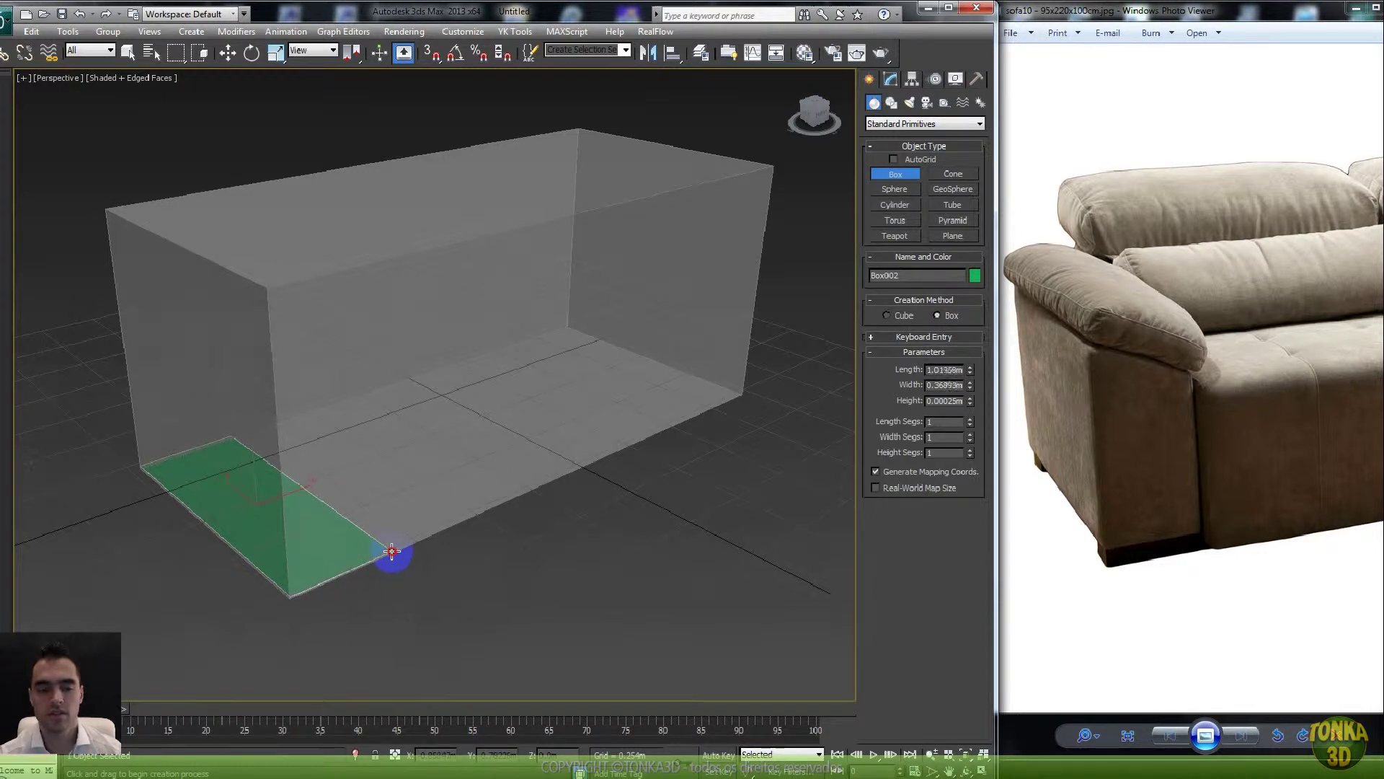
{"action": "left_click_drag", "start_coordinate": [396, 550], "coordinate": [396, 550]}
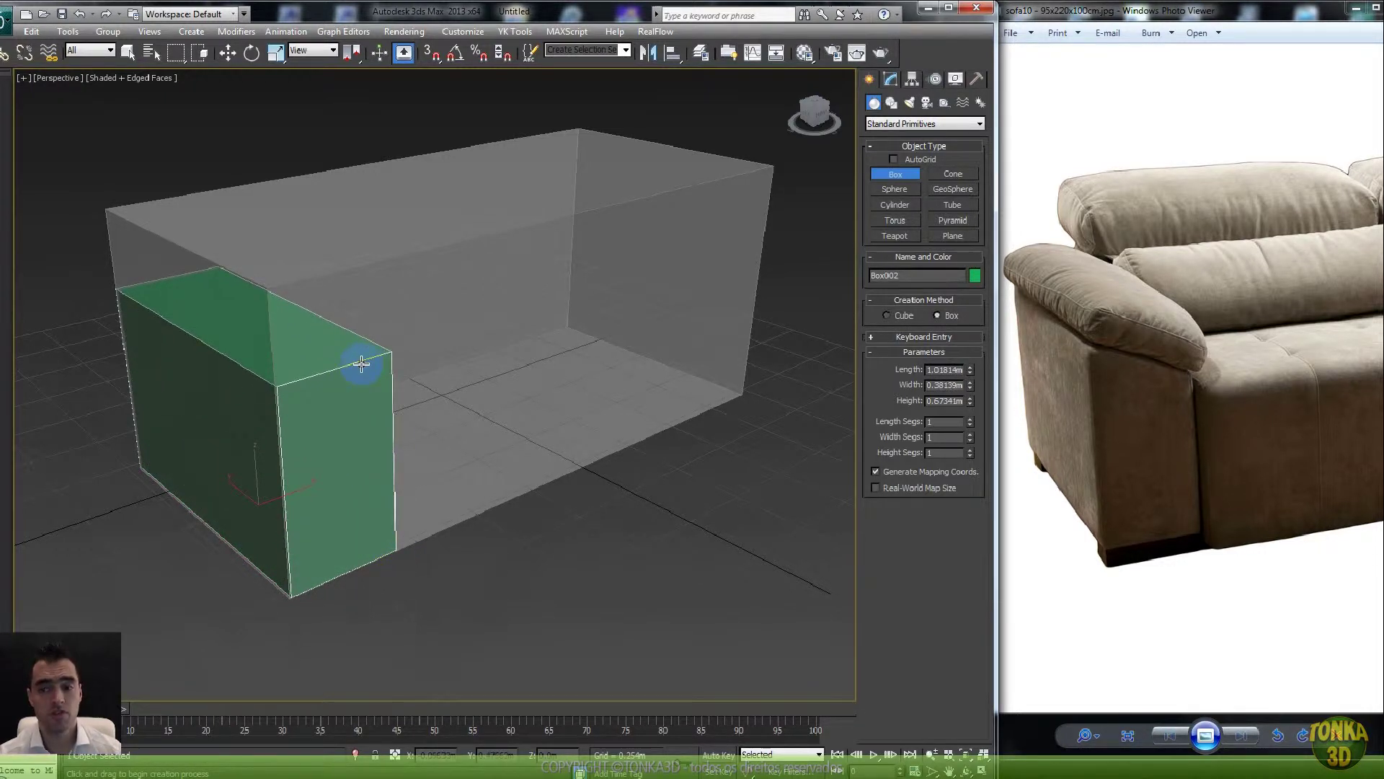
{"action": "key", "text": "w"}
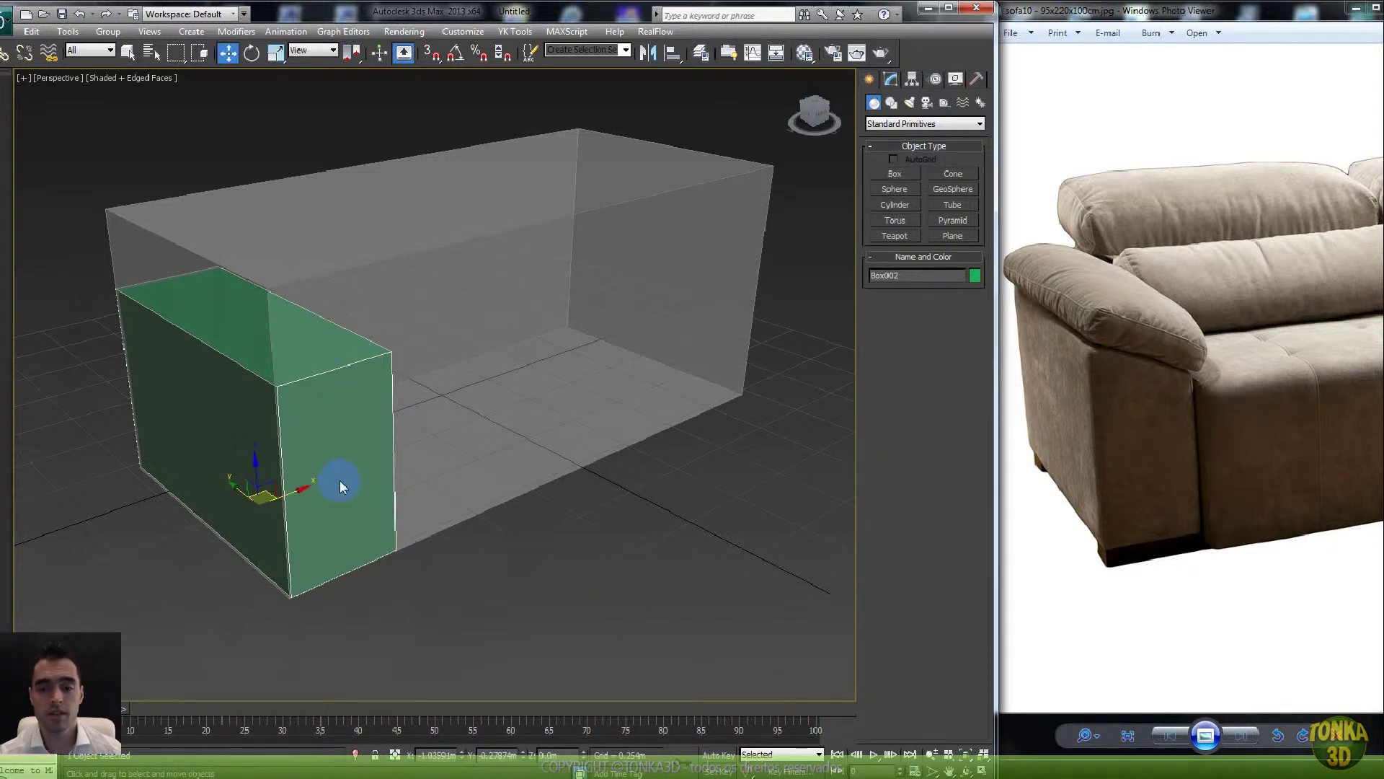
- Reduce the armrest box to about 0.28 m wide and 0.52 m high, and move it flush with the reference volume's left end
{"action": "left_click", "coordinate": [890, 79]}
{"action": "left_click_drag", "start_coordinate": [970, 303], "coordinate": [971, 336]}
{"action": "left_click_drag", "start_coordinate": [297, 493], "coordinate": [284, 491]}
- Convert the armrest box to an editable poly and lower its two inner top vertices so the top slopes towards the seat
{"action": "right_click", "coordinate": [291, 472]}
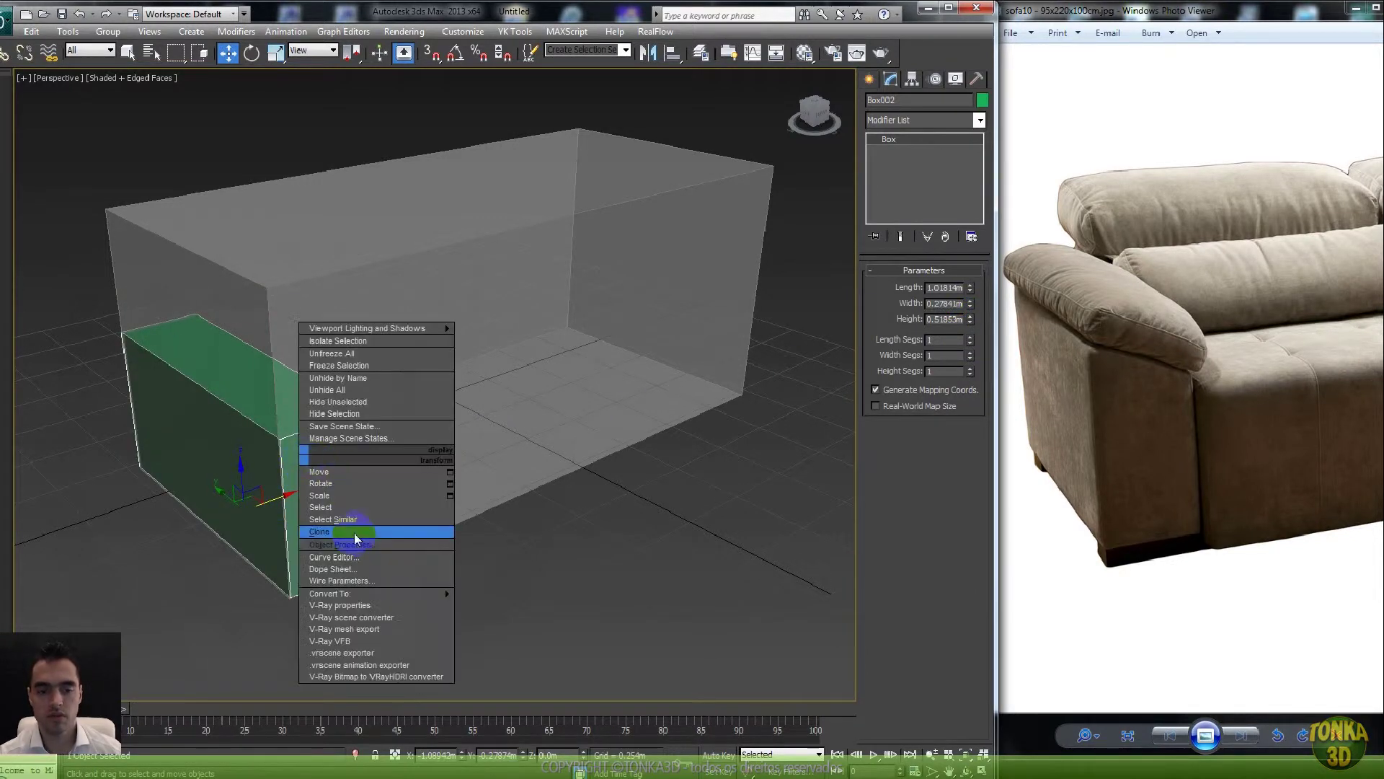
{"action": "mouse_move", "coordinate": [445, 590]}
{"action": "left_click", "coordinate": [505, 606]}
{"action": "left_click", "coordinate": [886, 286]}
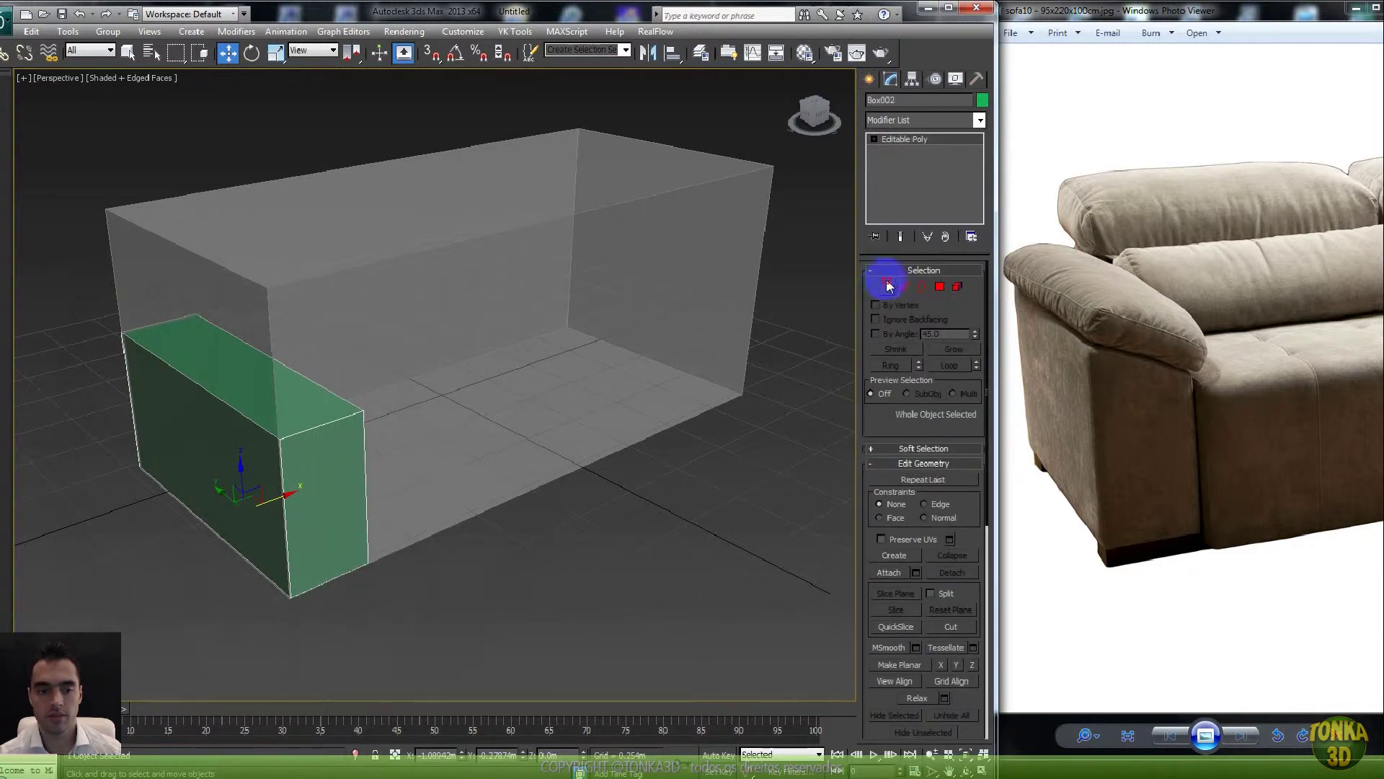
{"action": "left_click_drag", "start_coordinate": [223, 300], "coordinate": [178, 324], "text": "ctrl"}
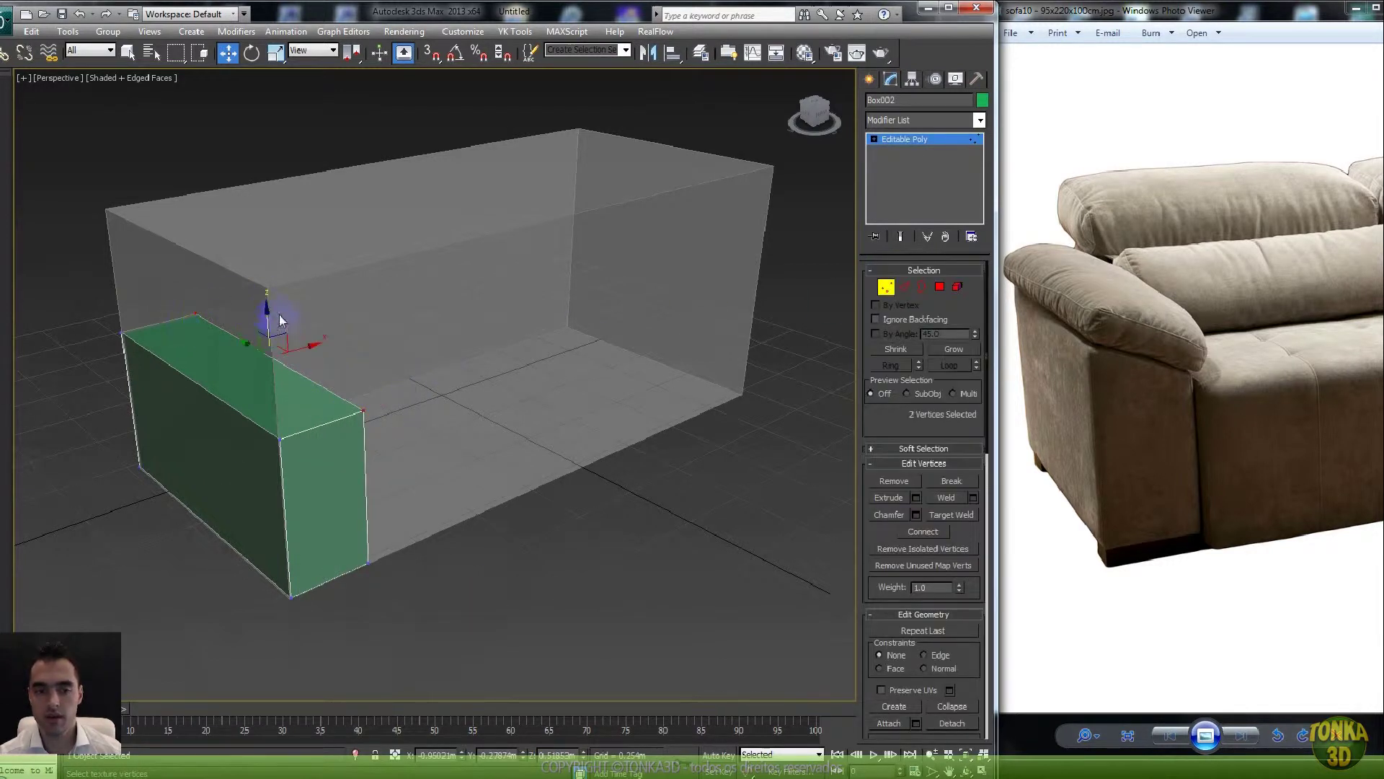
{"action": "left_click_drag", "start_coordinate": [265, 317], "coordinate": [268, 357]}
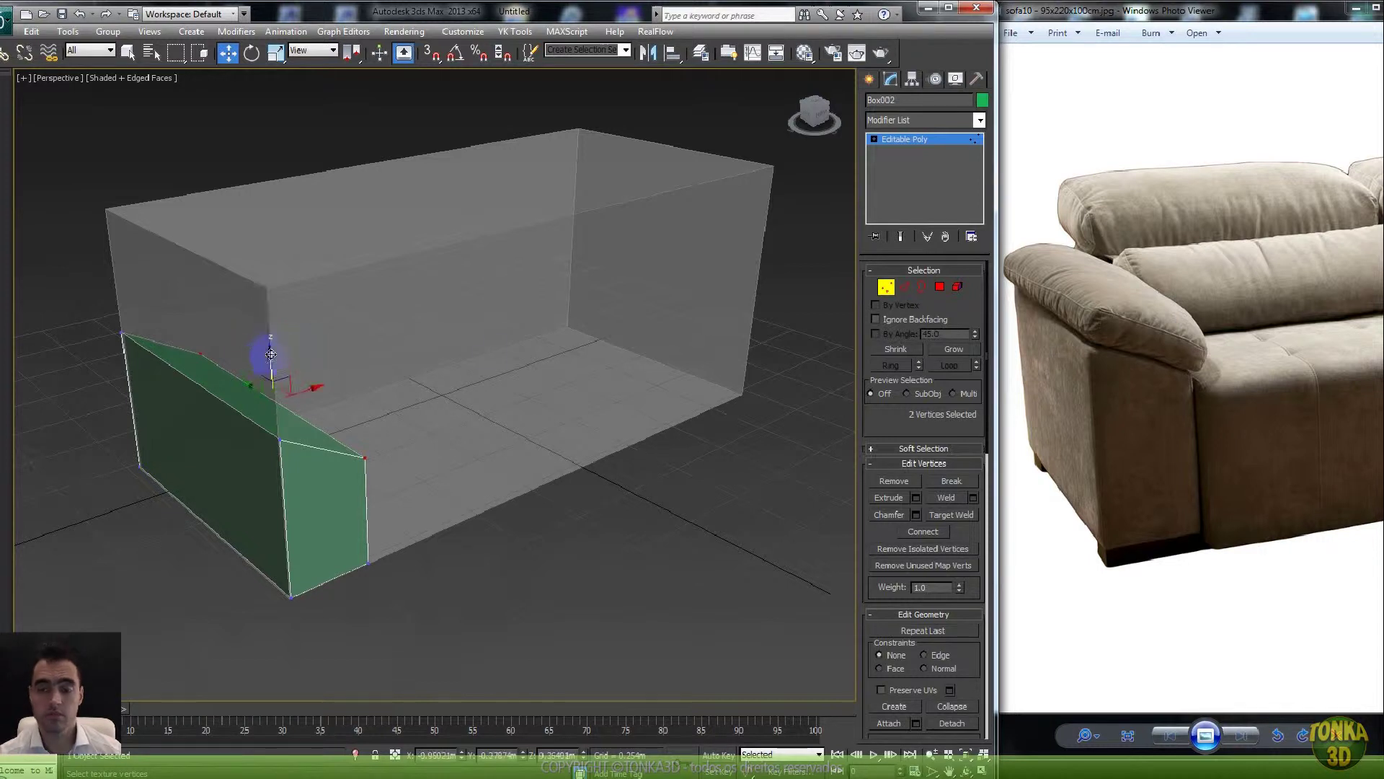
{"action": "left_click", "coordinate": [887, 288]}
- Create a seat box beside the armrest's front corner, about 0.38 m long, 0.92 m wide and 0.22 m high
{"action": "left_click", "coordinate": [869, 78]}
{"action": "left_click", "coordinate": [894, 175]}
{"action": "left_click_drag", "start_coordinate": [378, 567], "coordinate": [669, 513]}
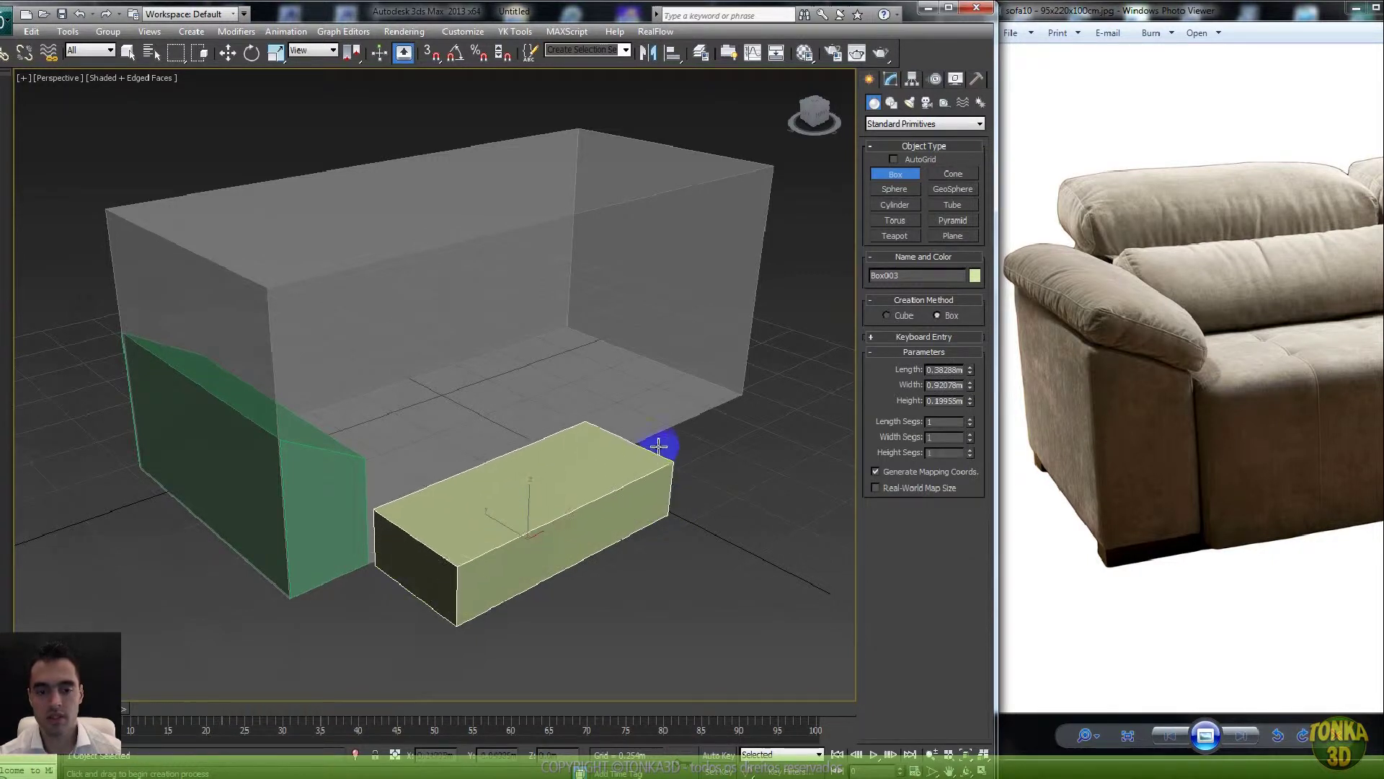
{"action": "left_click", "coordinate": [662, 440]}
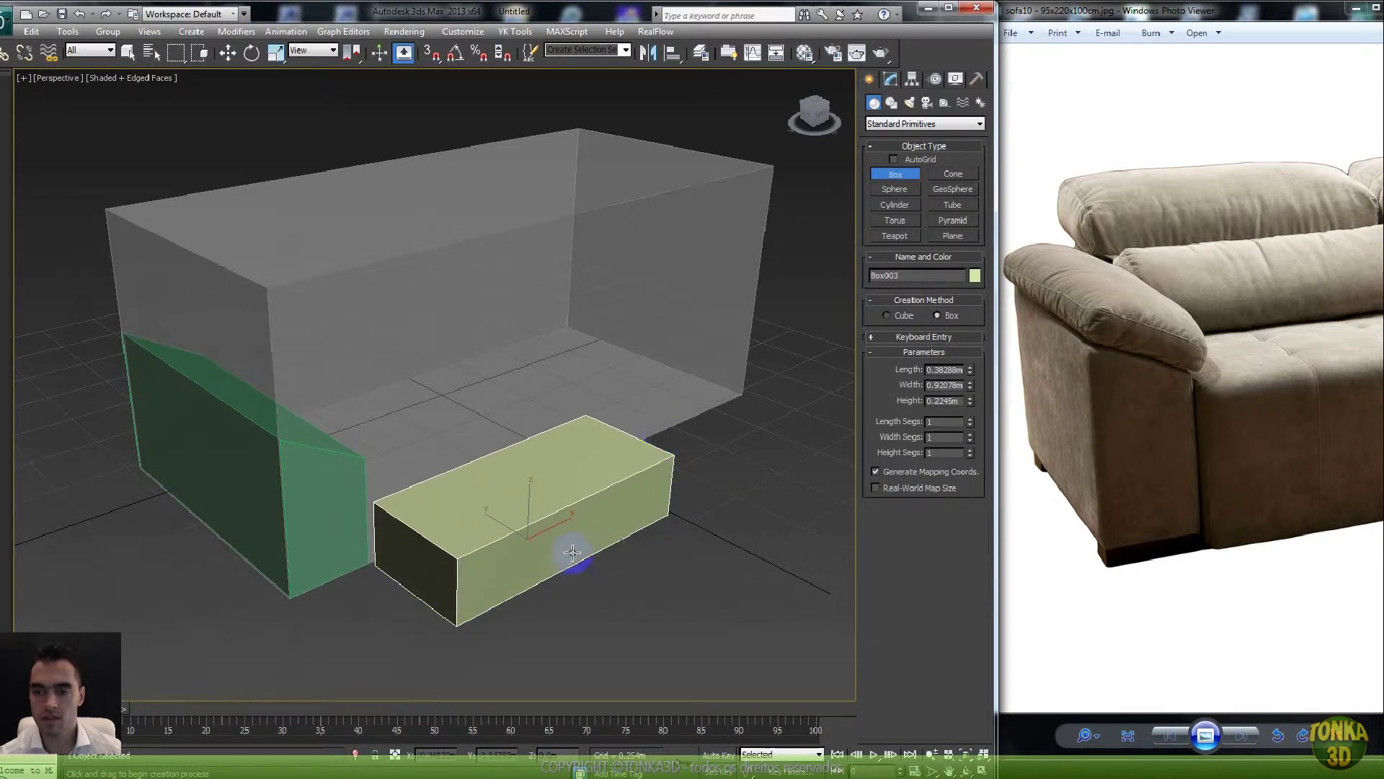
- Convert the separate seat box to an editable poly and move it sideways, further away from the armrest
{"action": "middle_click_drag", "start_coordinate": [570, 567], "coordinate": [543, 454]}
{"action": "scroll", "coordinate": [544, 452], "scroll_direction": "up", "scroll_amount": 3}
{"action": "right_click", "coordinate": [535, 434]}
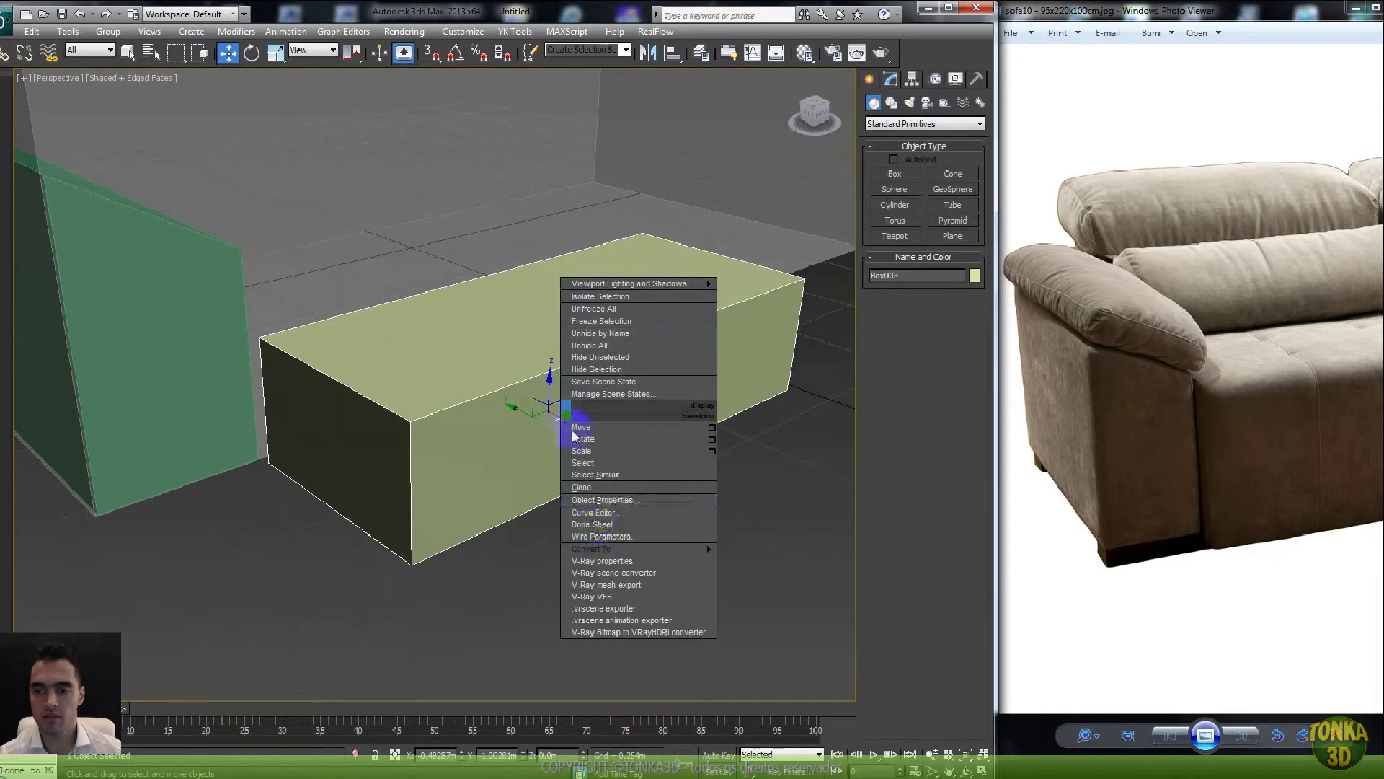
{"action": "mouse_move", "coordinate": [638, 550]}
{"action": "left_click", "coordinate": [804, 560]}
{"action": "scroll", "coordinate": [612, 501], "scroll_direction": "down", "scroll_amount": 4}
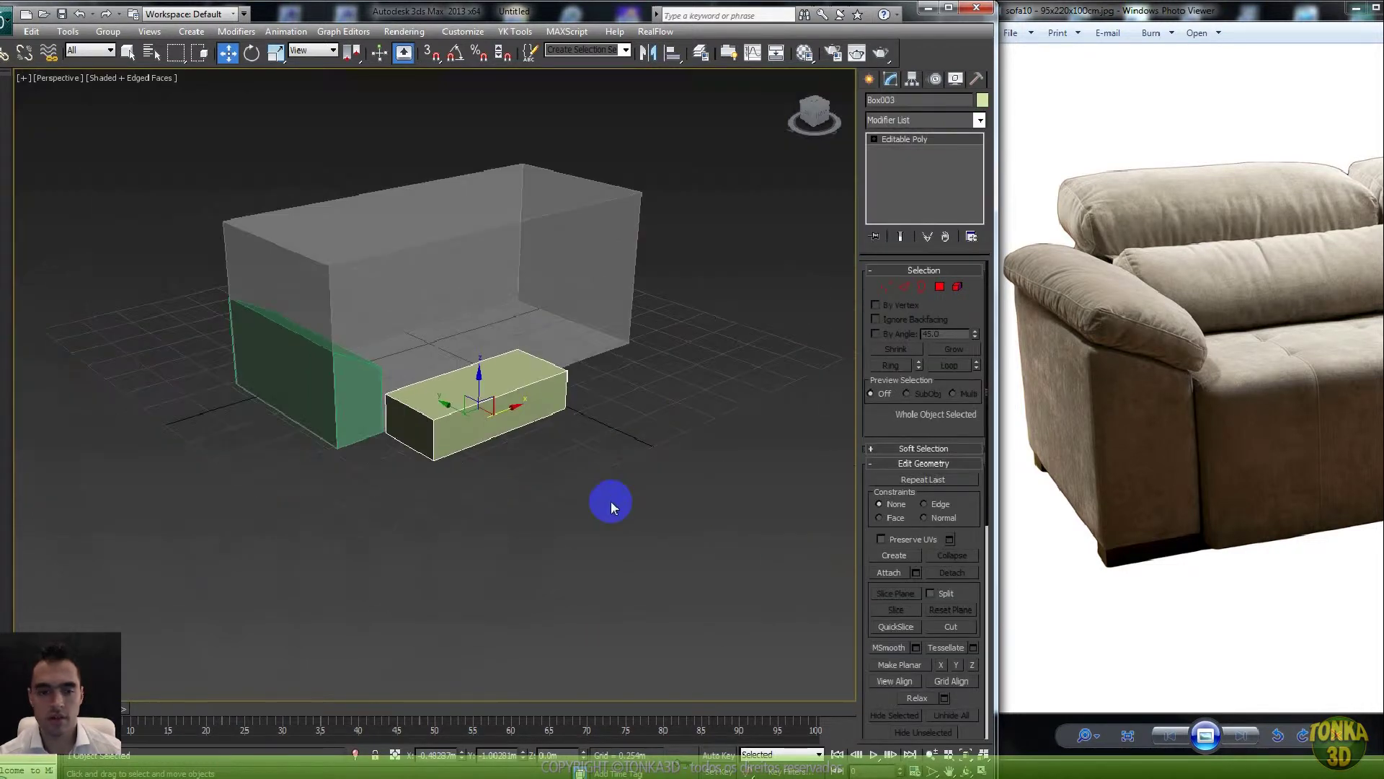
{"action": "scroll", "coordinate": [517, 459], "scroll_direction": "up", "scroll_amount": 2}
{"action": "left_click_drag", "start_coordinate": [488, 452], "coordinate": [769, 436]}
- Create a box beside the armrest along the reference volume's front edge, about 0.14 m long, 0.94 m wide and 0.36 m high
{"action": "left_click", "coordinate": [869, 79]}
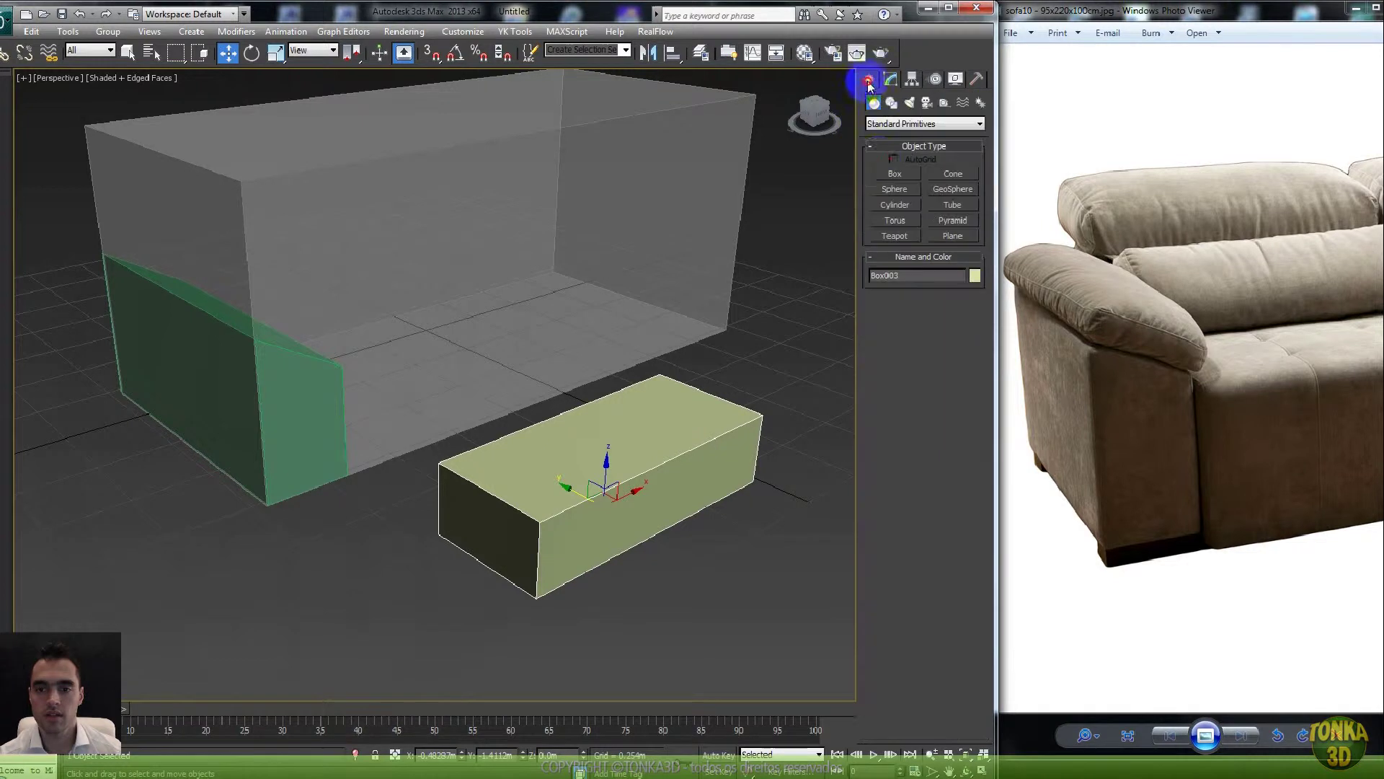
{"action": "left_click", "coordinate": [896, 173]}
{"action": "left_click_drag", "start_coordinate": [349, 471], "coordinate": [518, 380]}
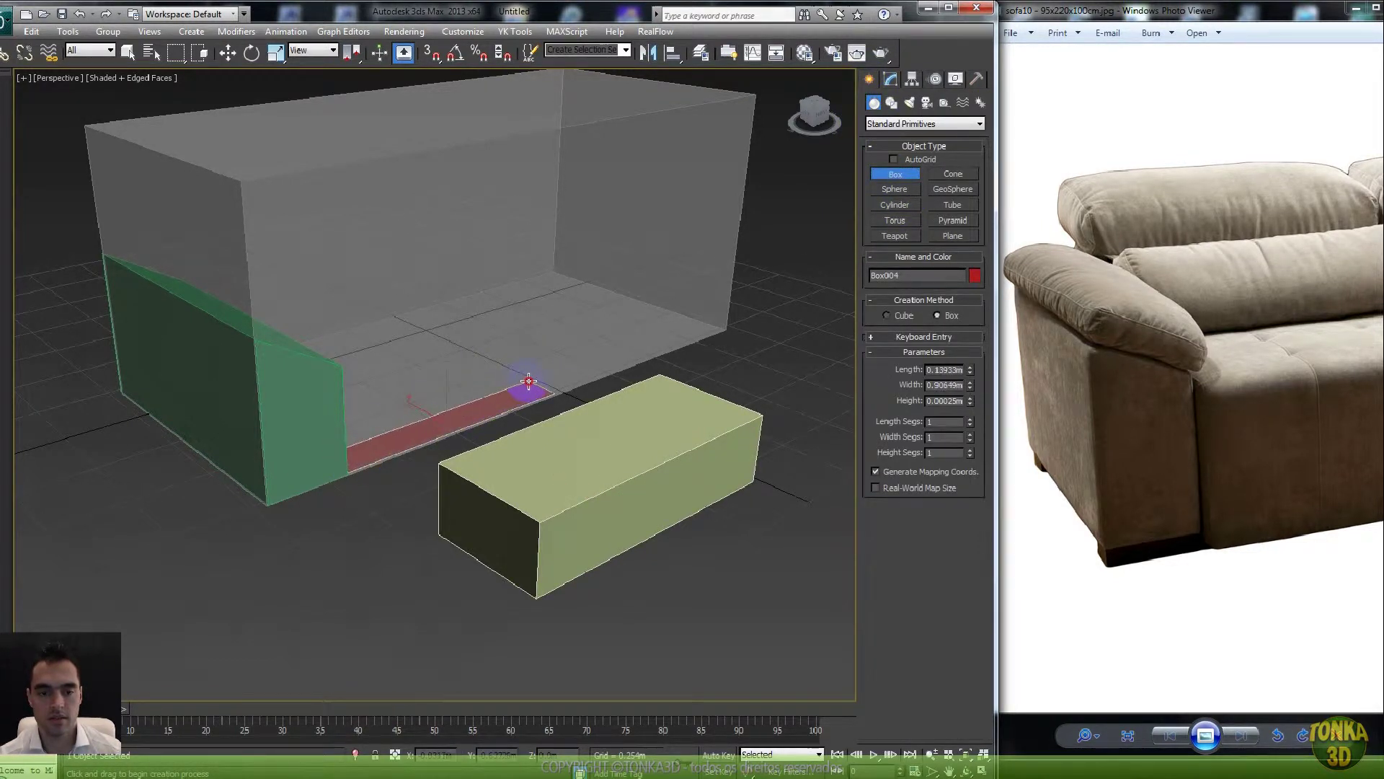
{"action": "left_click_drag", "start_coordinate": [532, 382], "coordinate": [531, 383]}
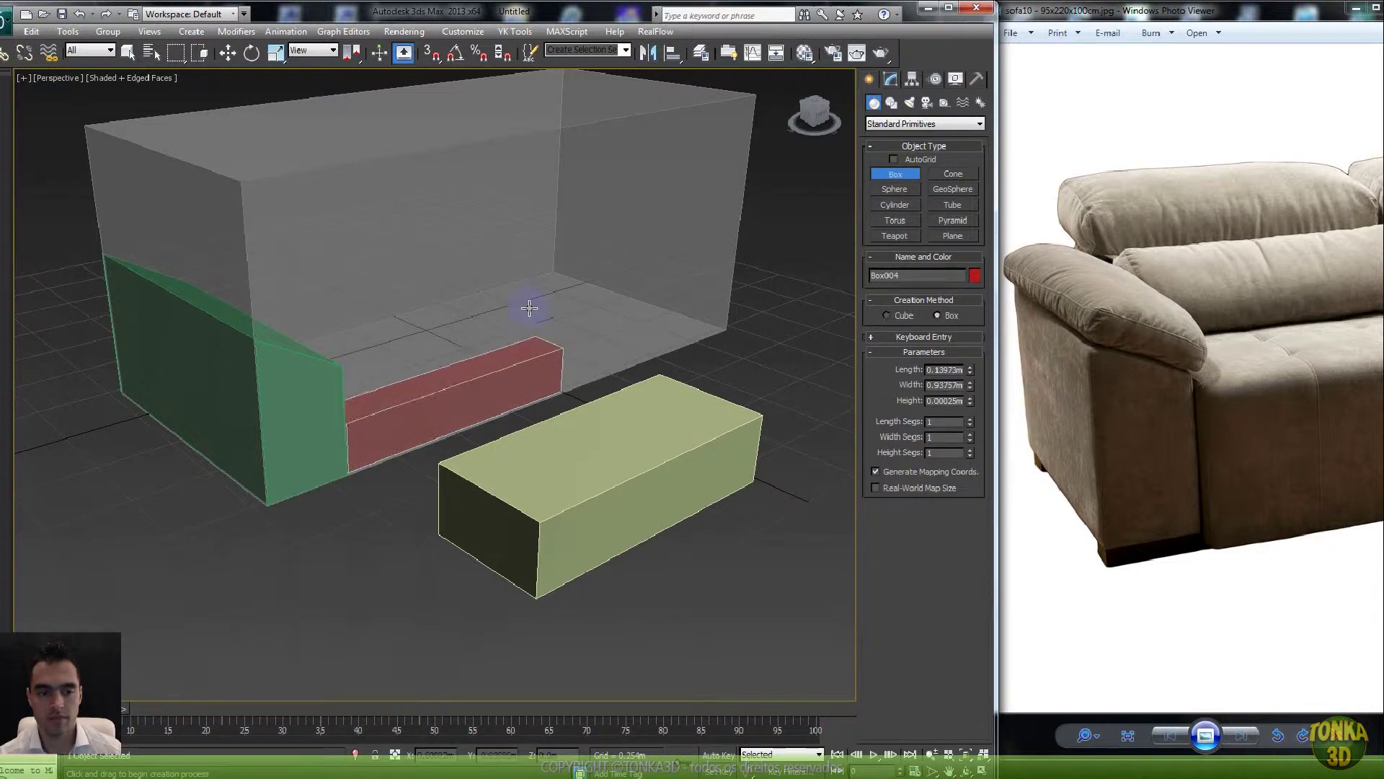
{"action": "right_click", "coordinate": [569, 271]}
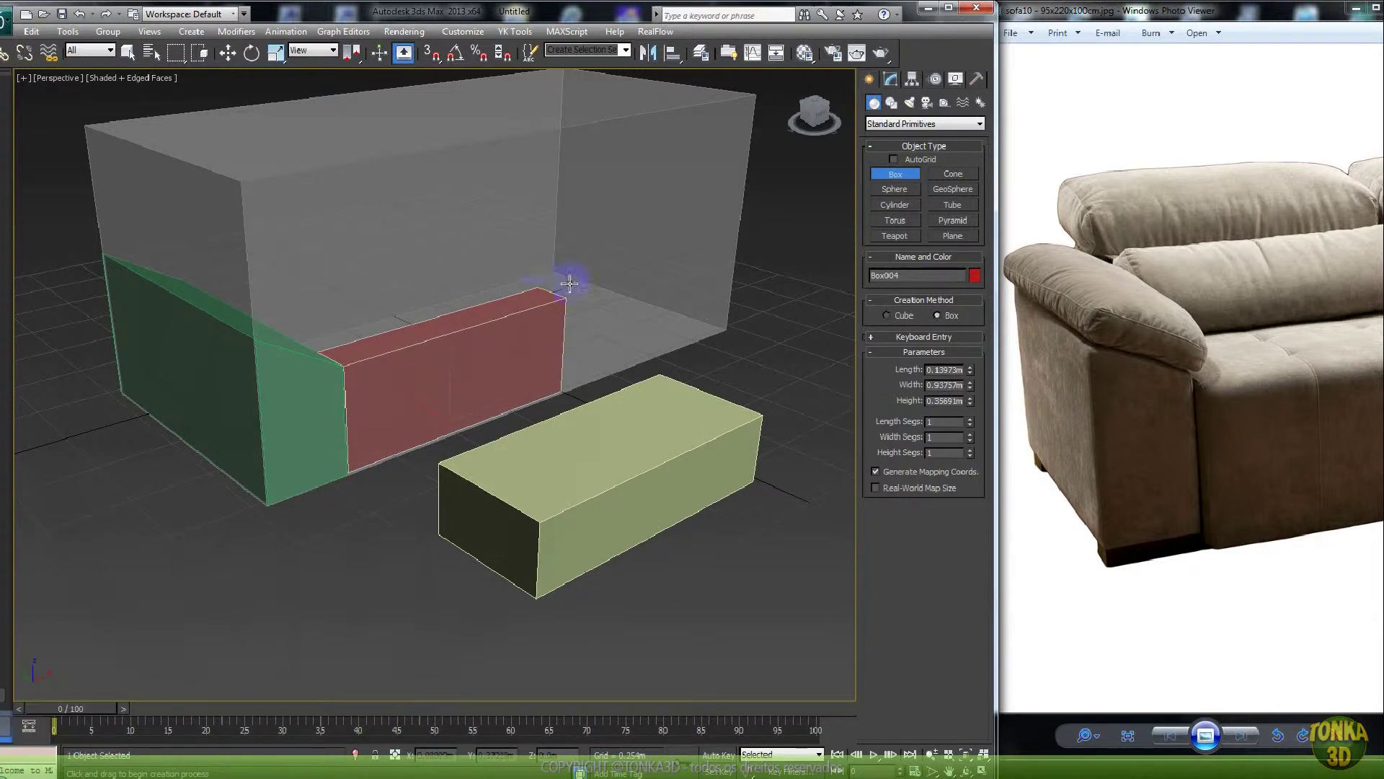
- Check the extended seat in the reference photo and move the new front box to the far end of the reference volume
{"action": "left_click", "coordinate": [1095, 397]}
{"action": "left_click_drag", "start_coordinate": [1095, 397], "coordinate": [1189, 377]}
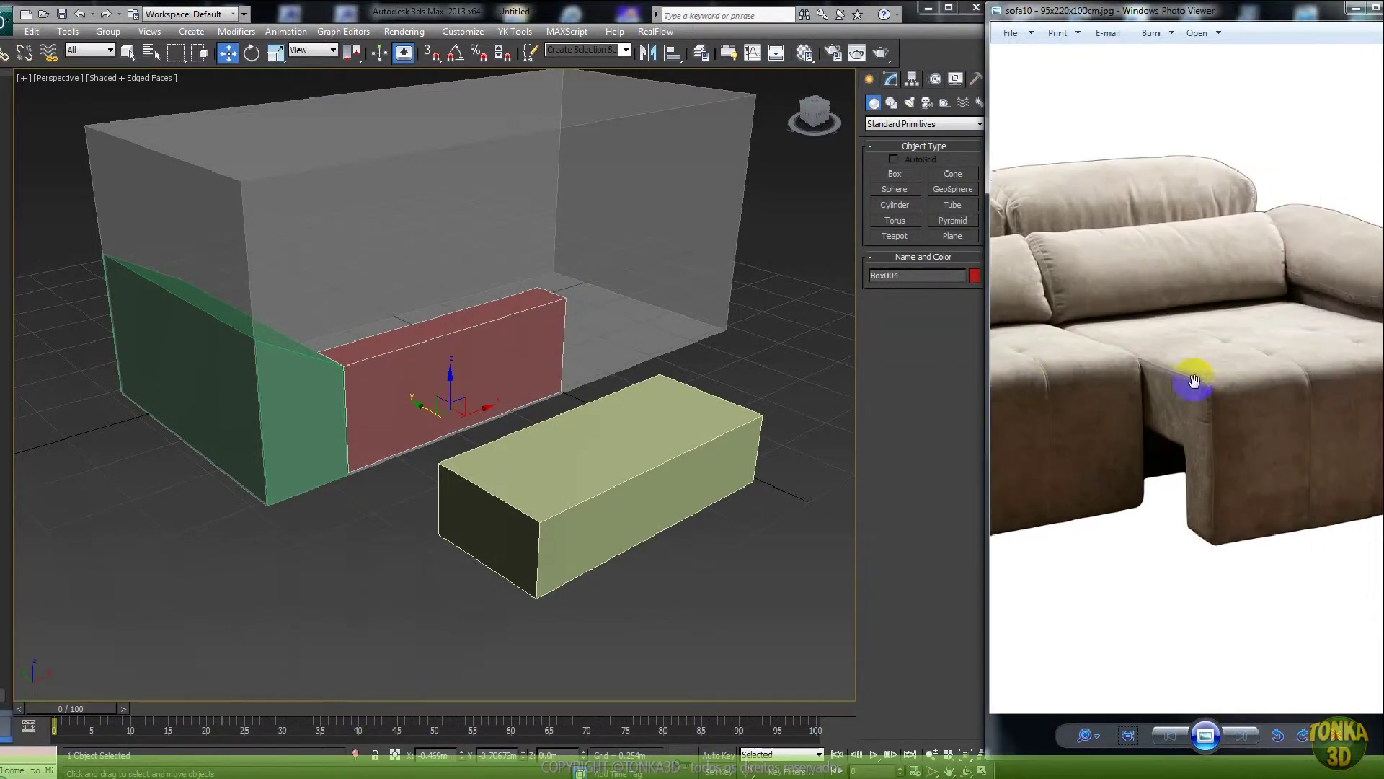
{"action": "left_click", "coordinate": [524, 429]}
{"action": "left_click_drag", "start_coordinate": [473, 405], "coordinate": [664, 347]}
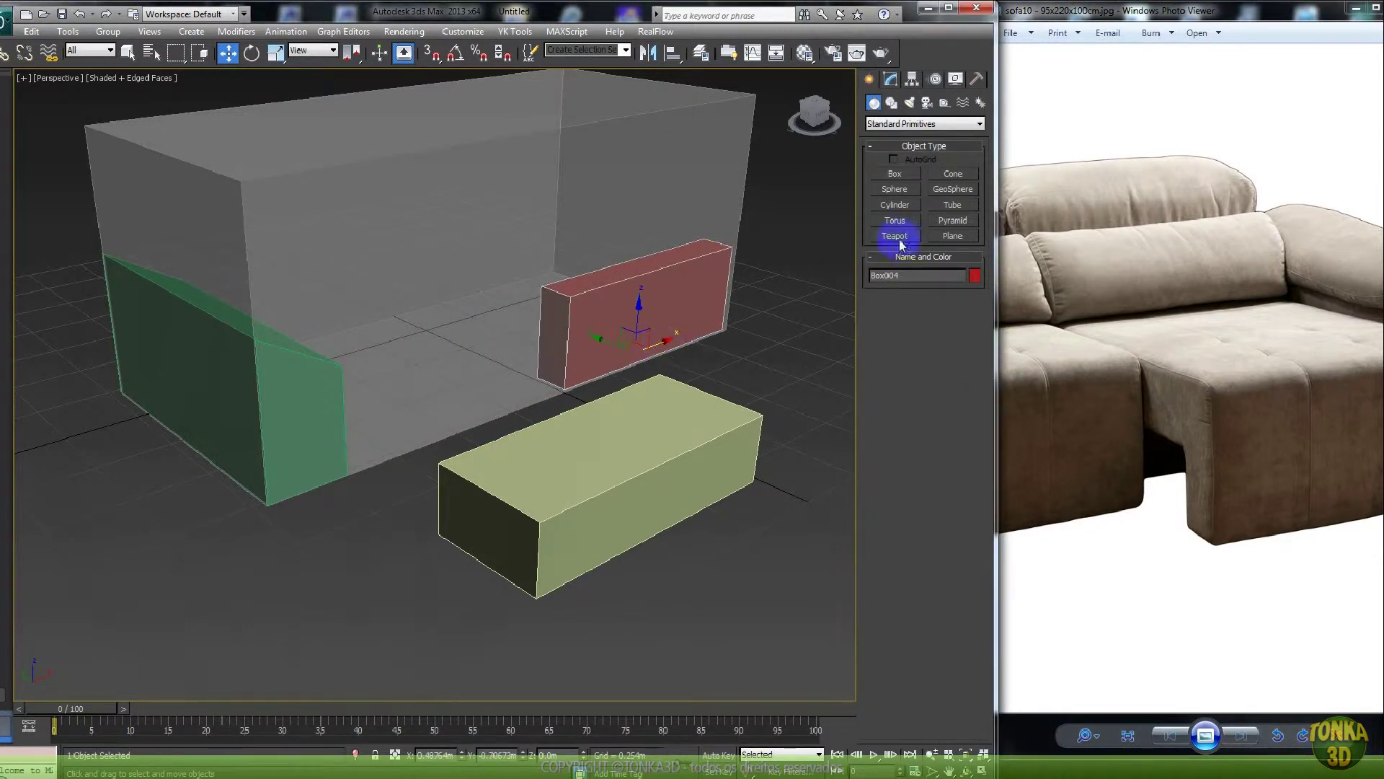
- Reduce the front box's length to about 0.12 m and align it with the reference volume's front edge
{"action": "left_click", "coordinate": [890, 79]}
{"action": "left_click_drag", "start_coordinate": [970, 320], "coordinate": [973, 301]}
{"action": "key", "text": "ctrl+z"}
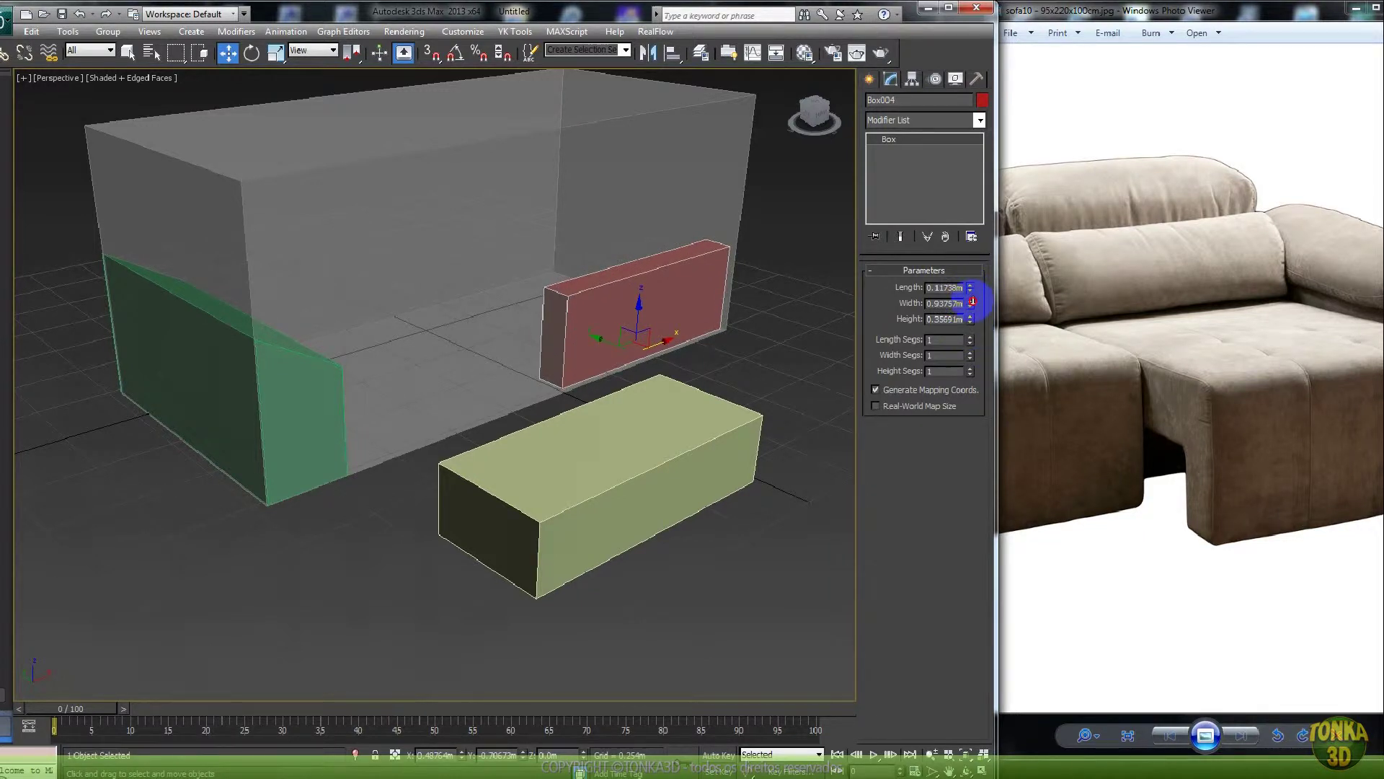
{"action": "left_click_drag", "start_coordinate": [607, 337], "coordinate": [608, 344]}
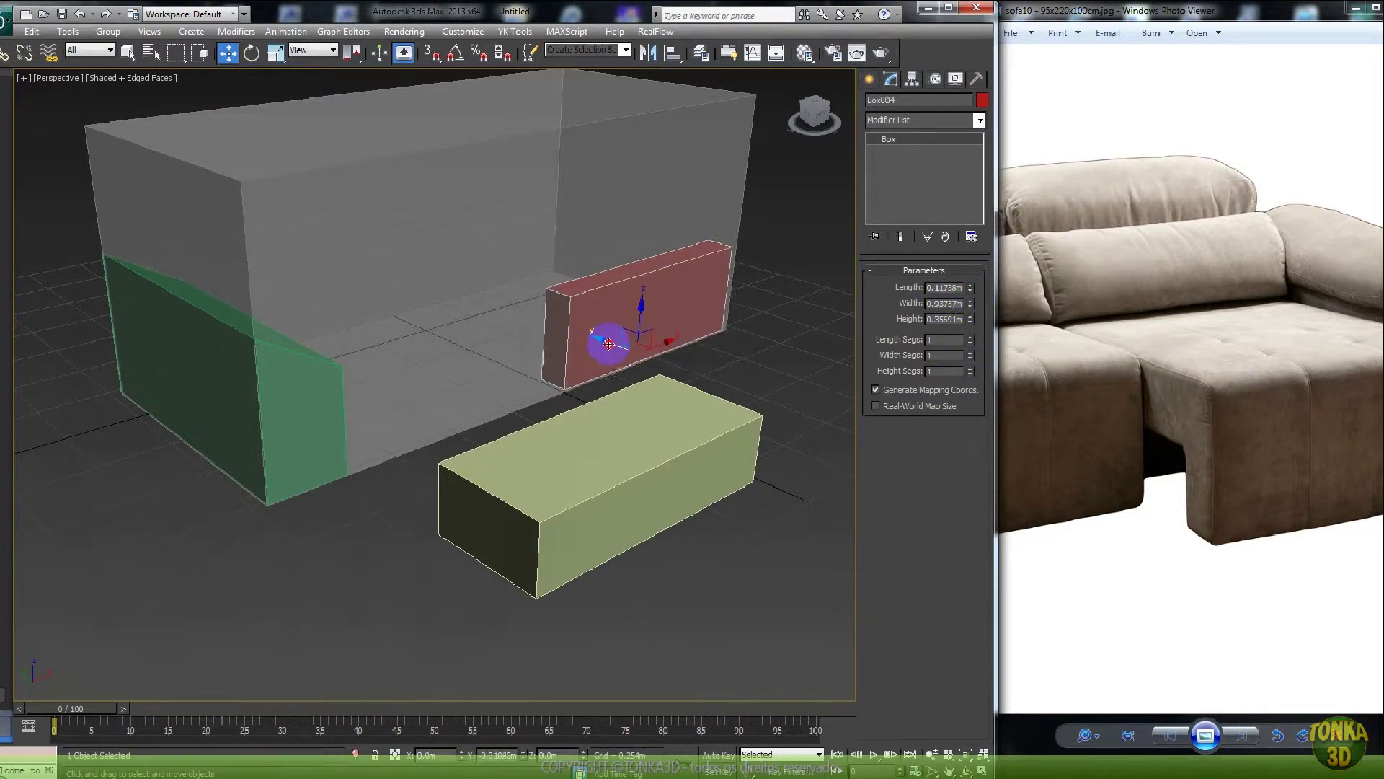
- Convert the front box to an editable poly, connect its vertical edges with a horizontal loop and raise the loop about 0.025 m
{"action": "right_click", "coordinate": [610, 344]}
{"action": "mouse_move", "coordinate": [670, 475]}
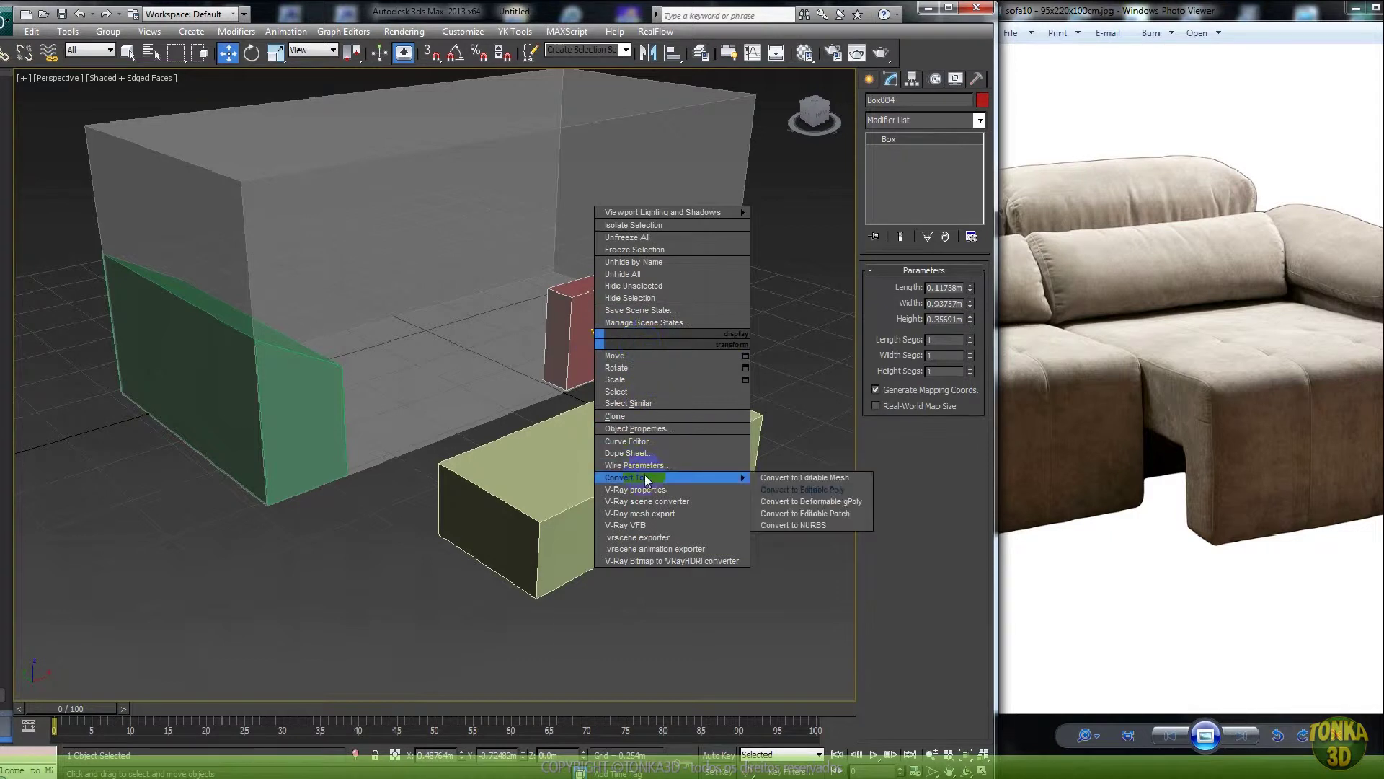
{"action": "left_click", "coordinate": [800, 477]}
{"action": "left_click", "coordinate": [904, 288]}
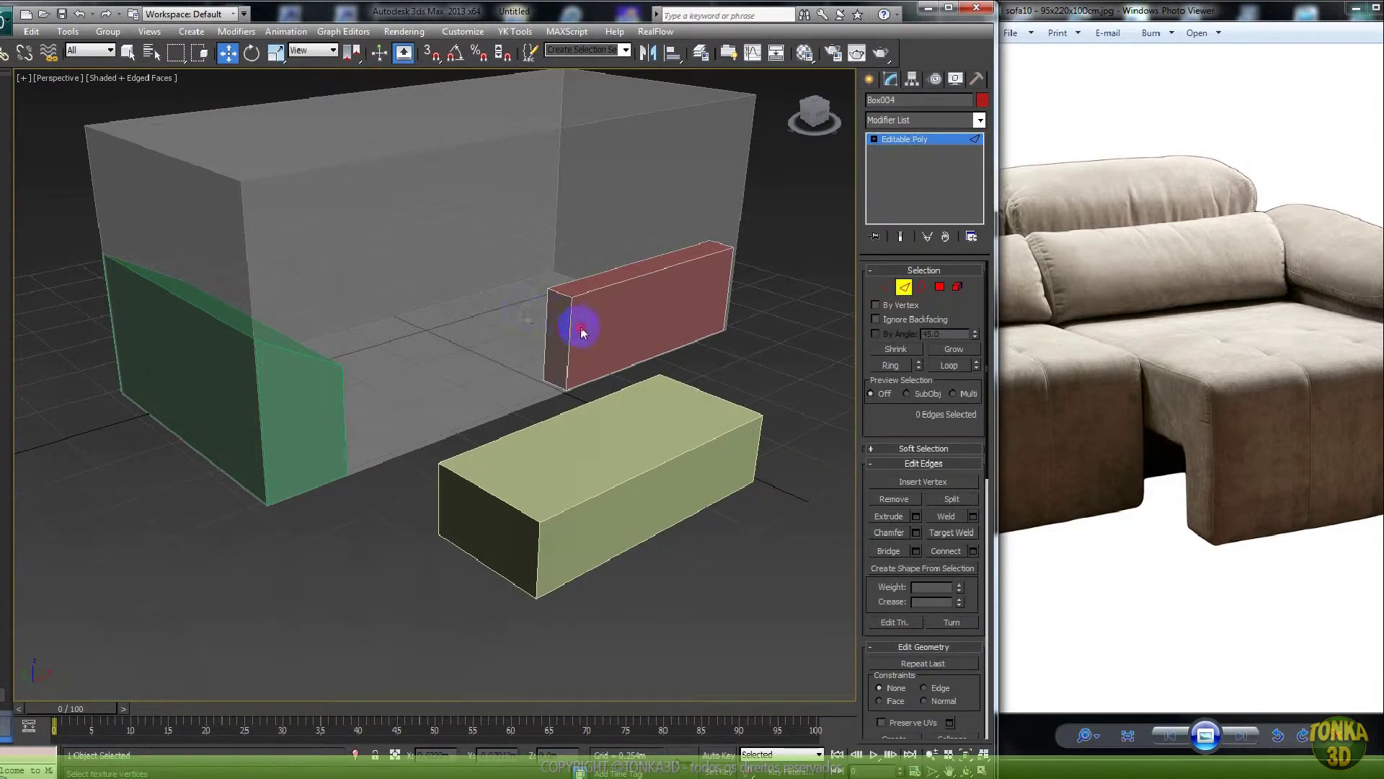
{"action": "left_click", "coordinate": [911, 368]}
{"action": "right_click", "coordinate": [688, 301]}
{"action": "left_click", "coordinate": [659, 335]}
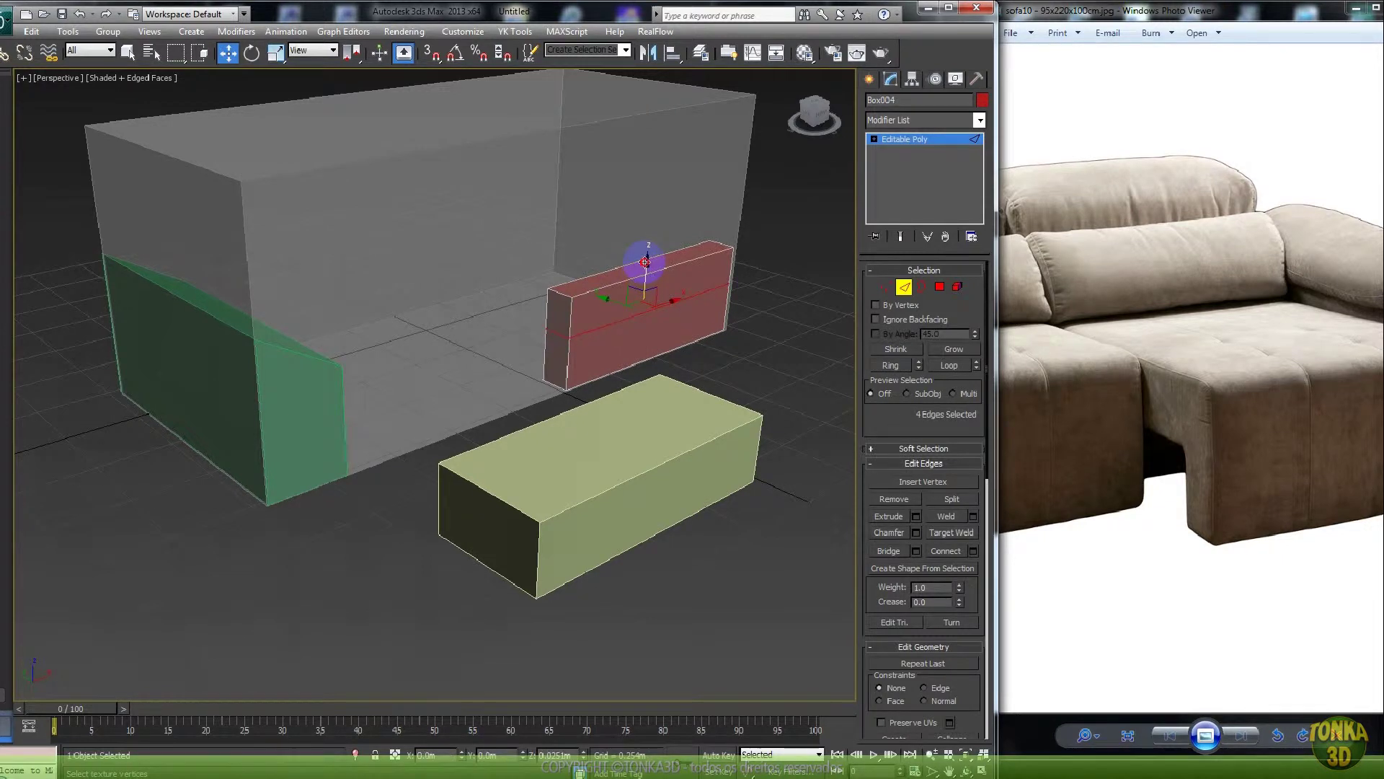
- Extrude the front box's upper rear polygon back into the reference volume by about 0.82 m
{"action": "left_click", "coordinate": [939, 286]}
{"action": "left_click", "coordinate": [555, 305]}
{"action": "left_click", "coordinate": [554, 305]}
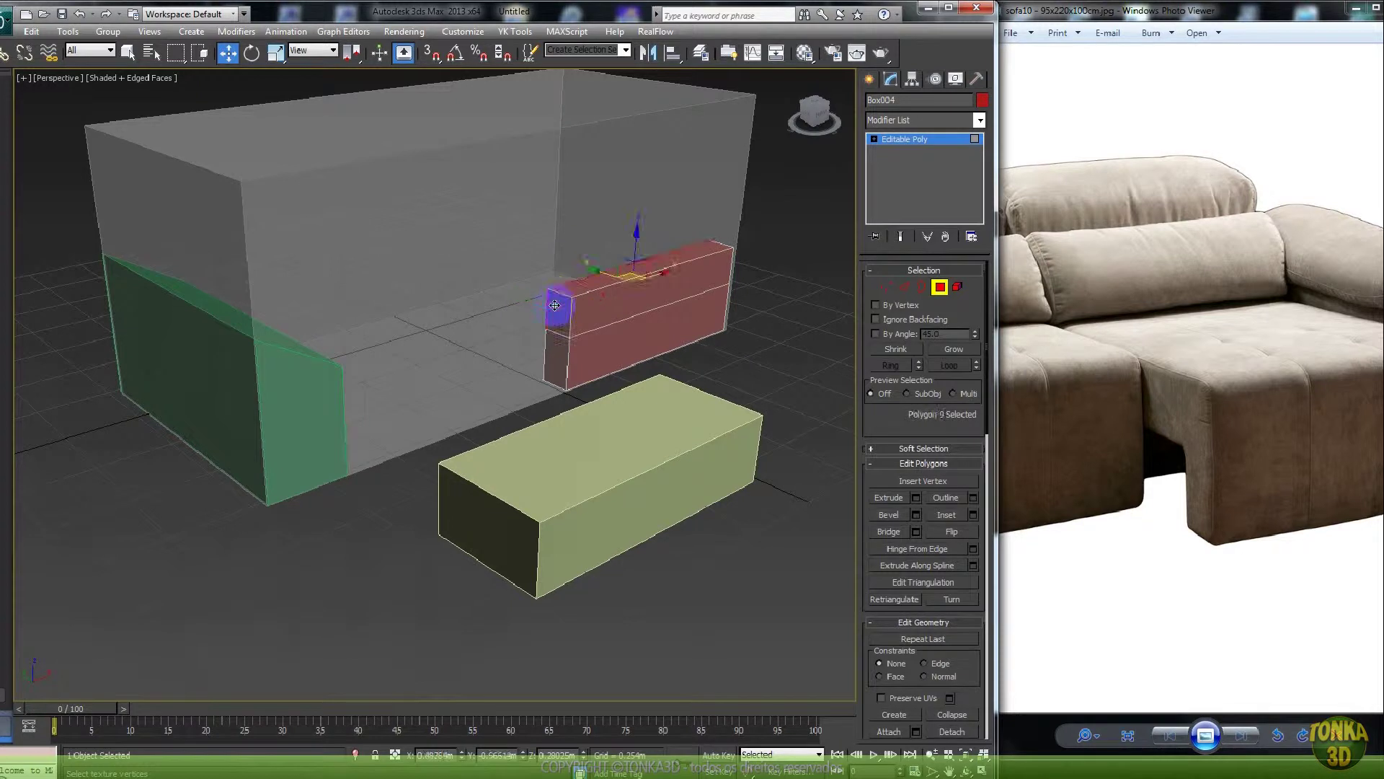
{"action": "right_click", "coordinate": [555, 305]}
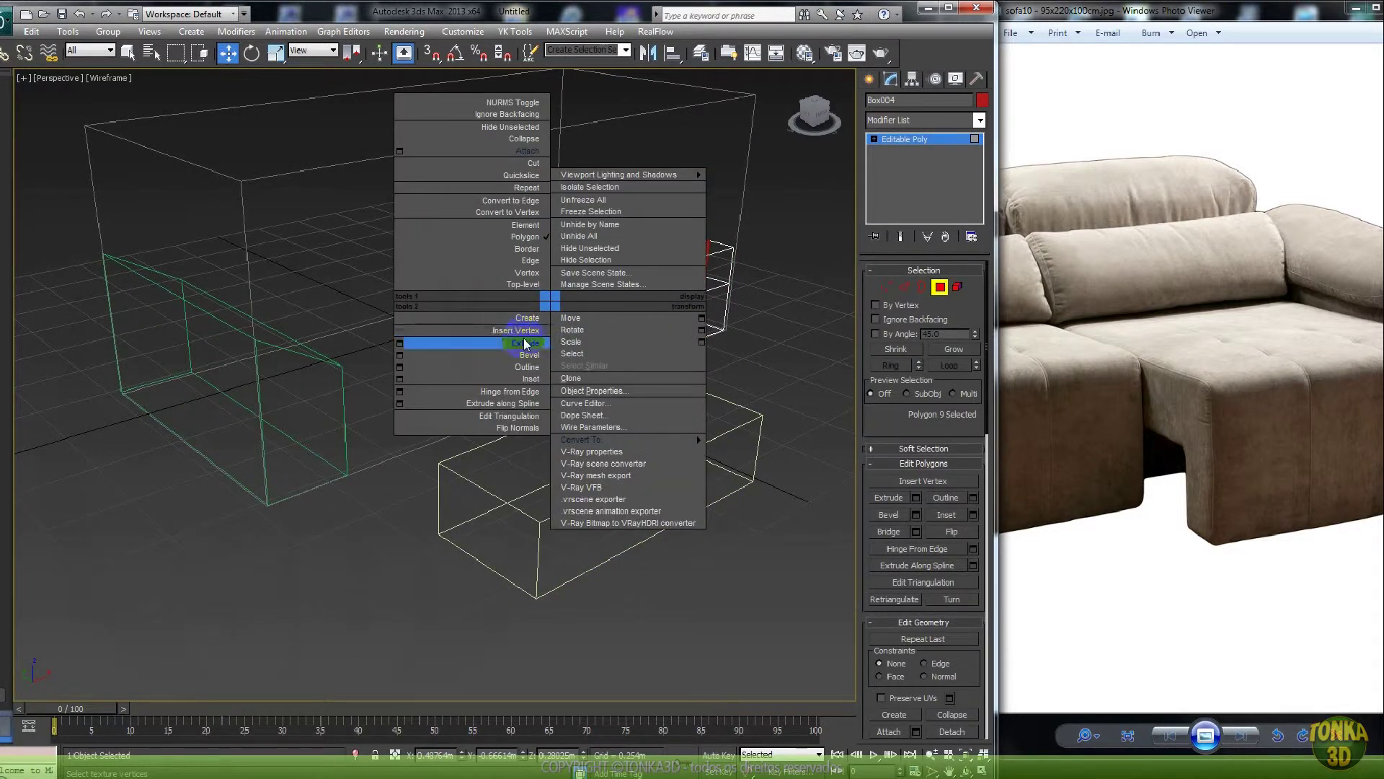
{"action": "left_click", "coordinate": [519, 327]}
{"action": "right_click", "coordinate": [554, 305]}
{"action": "right_click", "coordinate": [551, 306]}
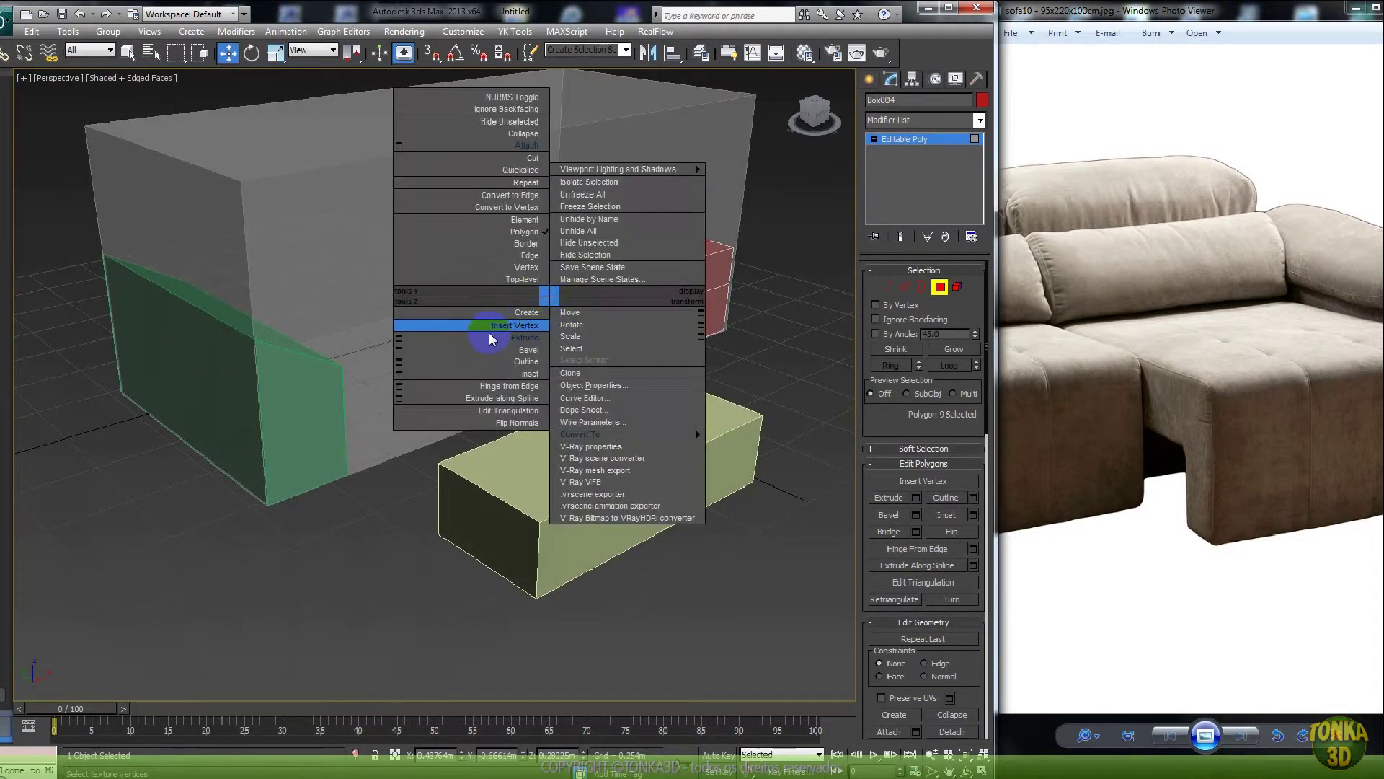
{"action": "left_click", "coordinate": [401, 328]}
{"action": "left_click_drag", "start_coordinate": [469, 414], "coordinate": [563, 410]}
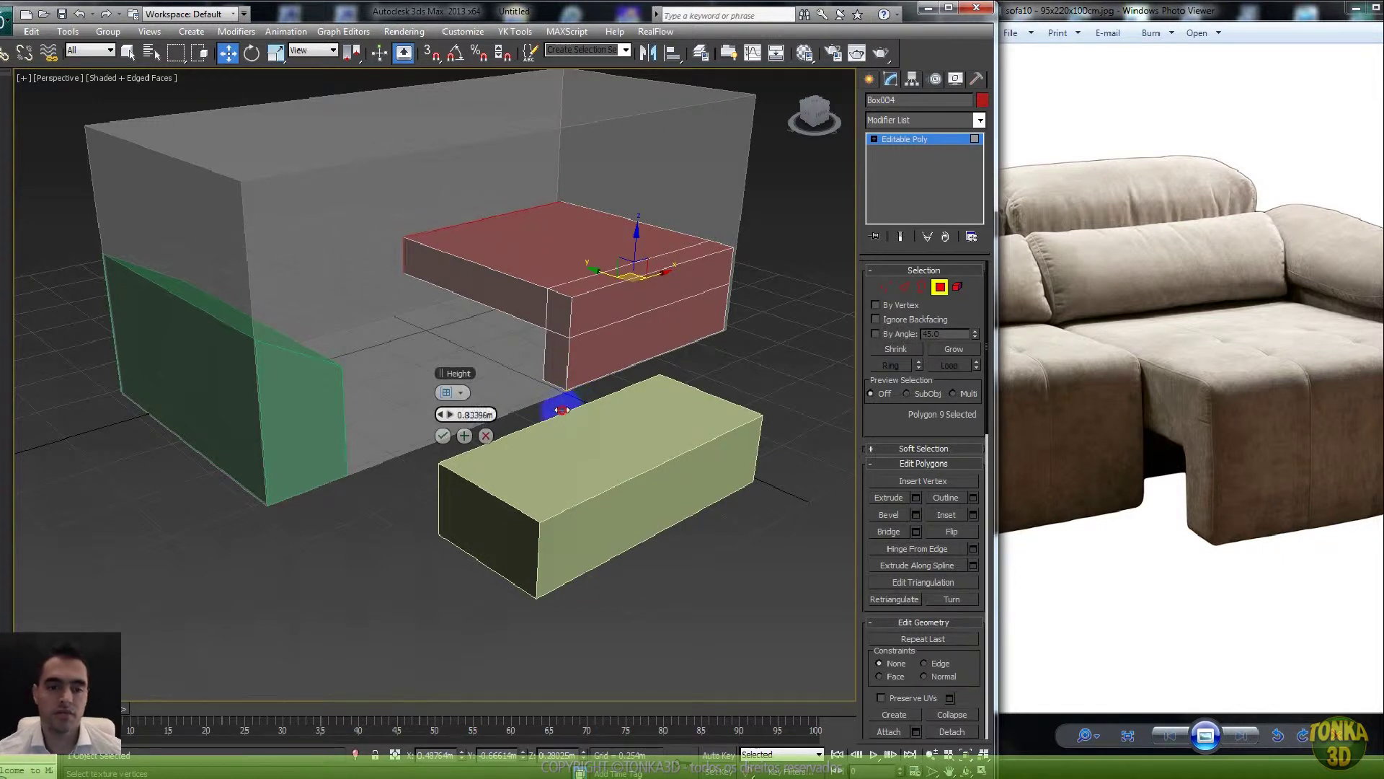
- Shorten the seat's rear extrusion to about 0.74 m, judging its depth against the reference volume from above
{"action": "key", "text": "t"}
{"action": "scroll", "coordinate": [621, 349], "scroll_direction": "up", "scroll_amount": 6}
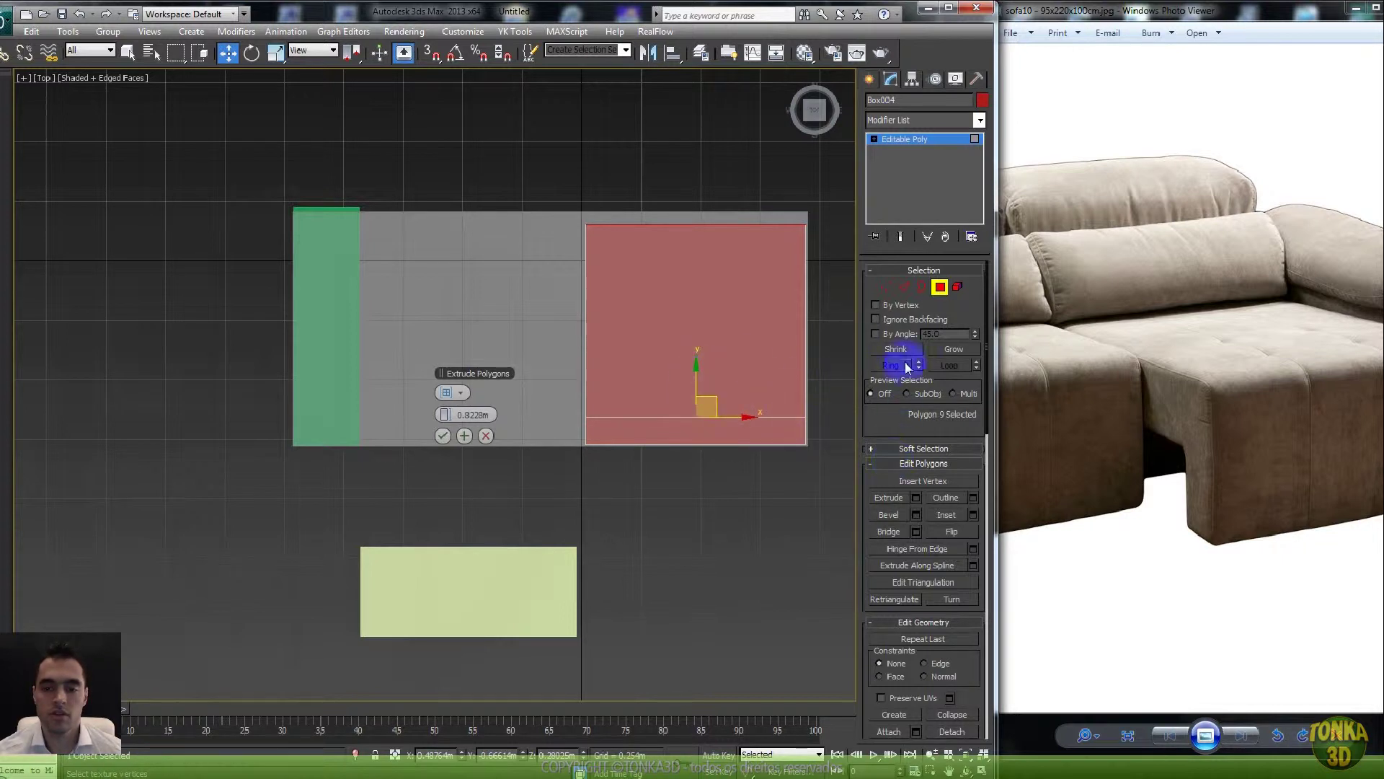
{"action": "left_click_drag", "start_coordinate": [447, 415], "coordinate": [423, 417]}
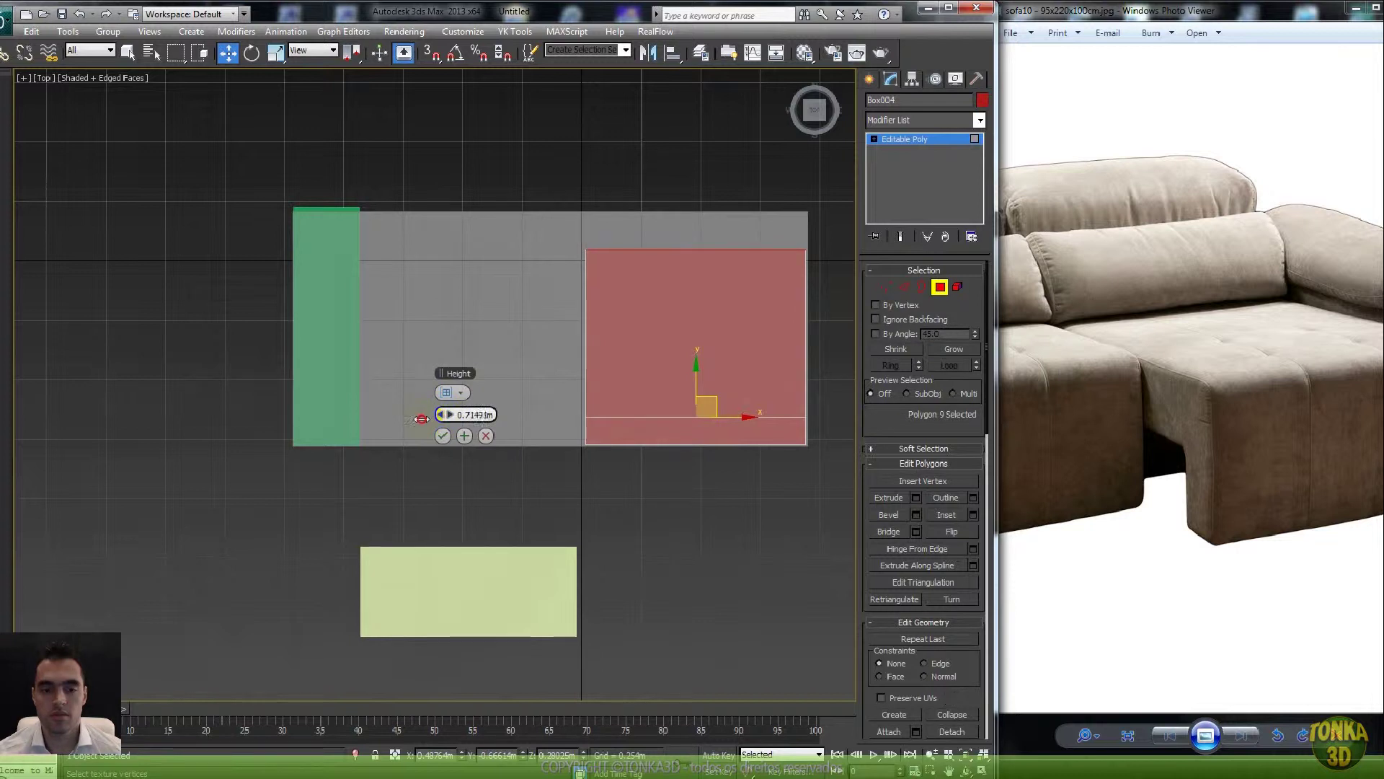
{"action": "left_click_drag", "start_coordinate": [429, 418], "coordinate": [431, 419]}
{"action": "left_click", "coordinate": [442, 436]}
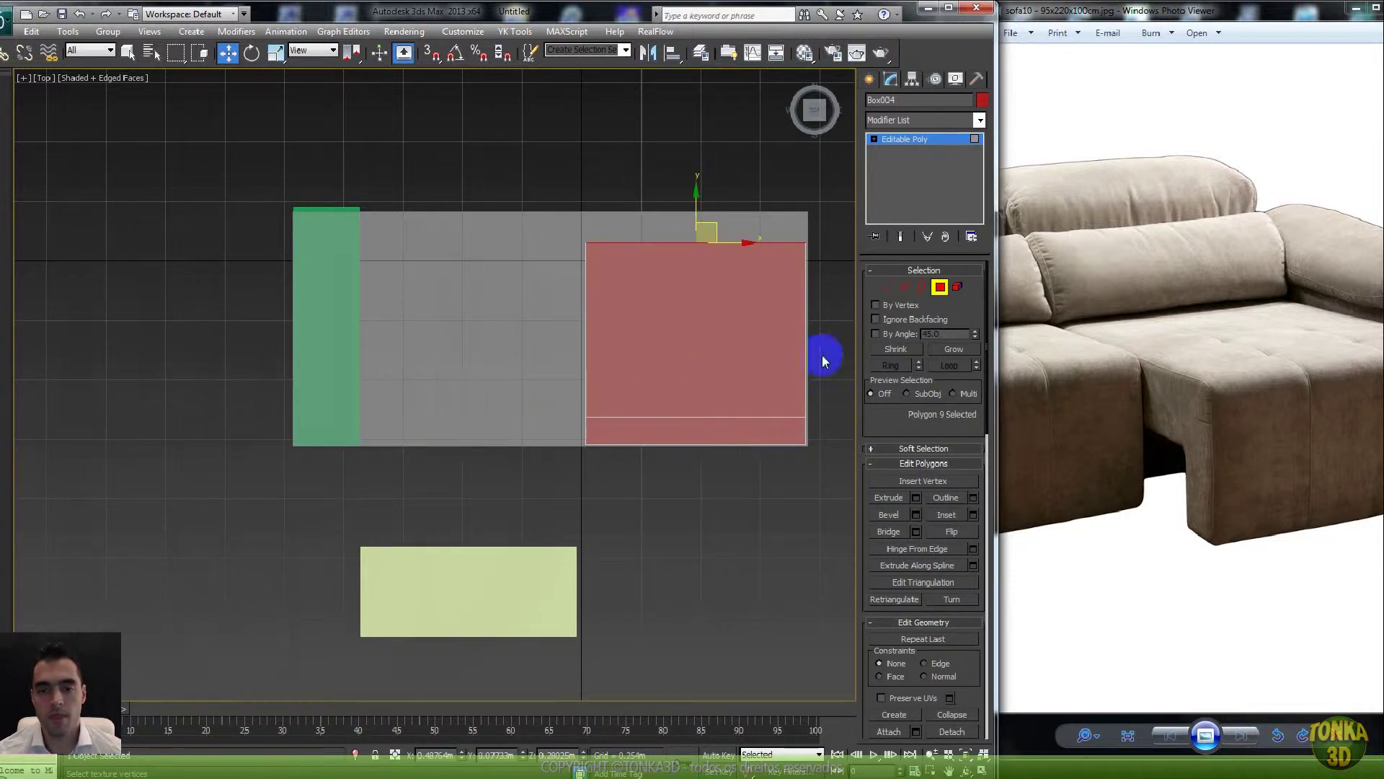
{"action": "left_click", "coordinate": [940, 287]}
{"action": "left_click_drag", "start_coordinate": [693, 398], "coordinate": [689, 467]}
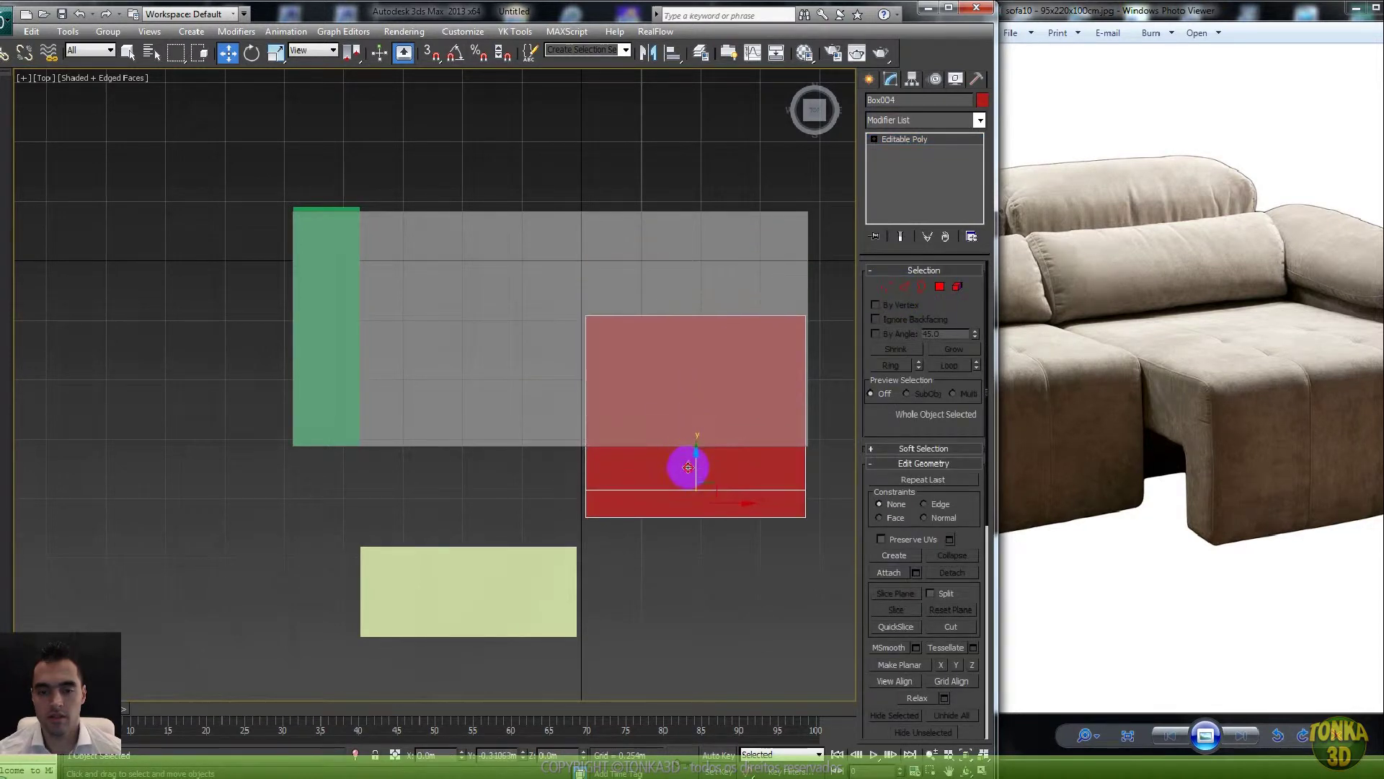
{"action": "right_click", "coordinate": [688, 467]}
- Move the four rear vertices of the seat about 0.05 m further back within the reference volume
{"action": "left_click", "coordinate": [886, 286]}
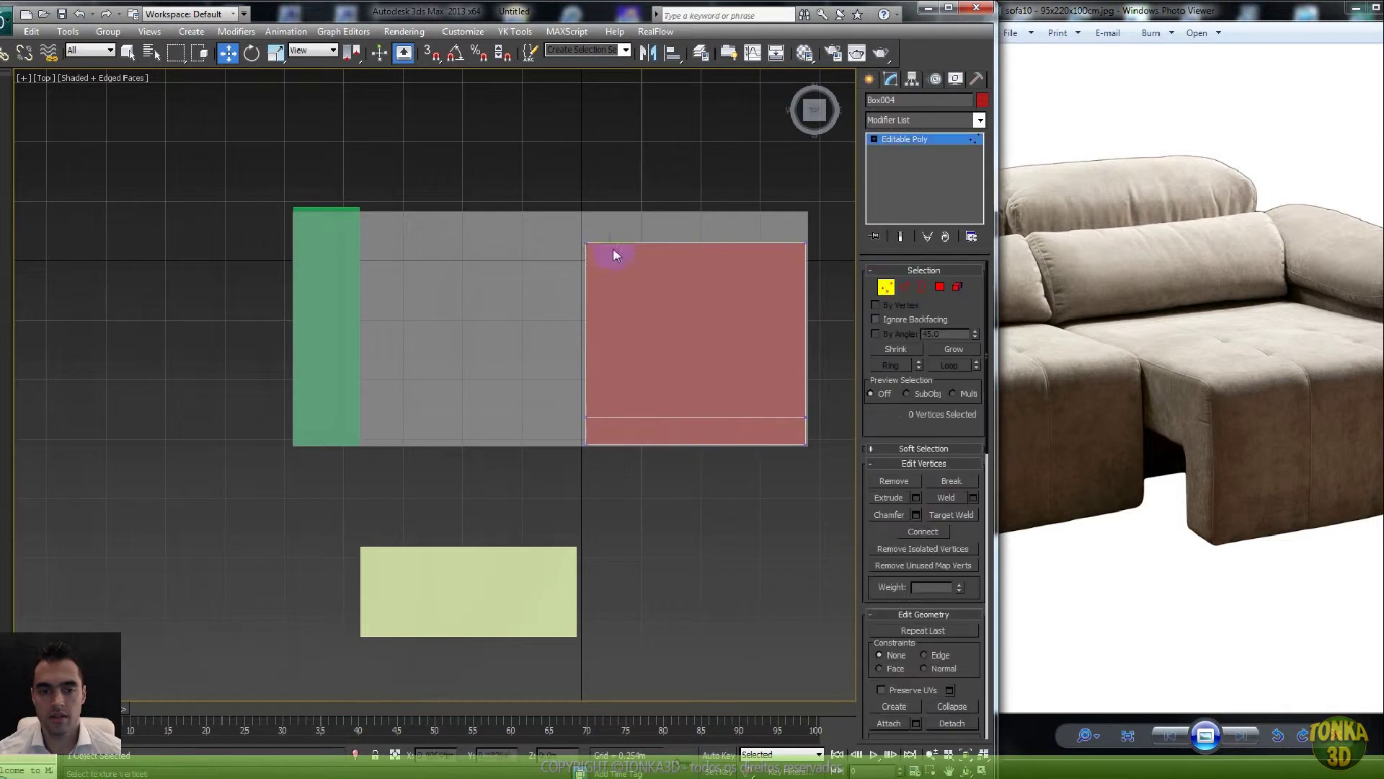
{"action": "left_click_drag", "start_coordinate": [806, 273], "coordinate": [607, 248]}
{"action": "left_click_drag", "start_coordinate": [698, 214], "coordinate": [699, 198]}
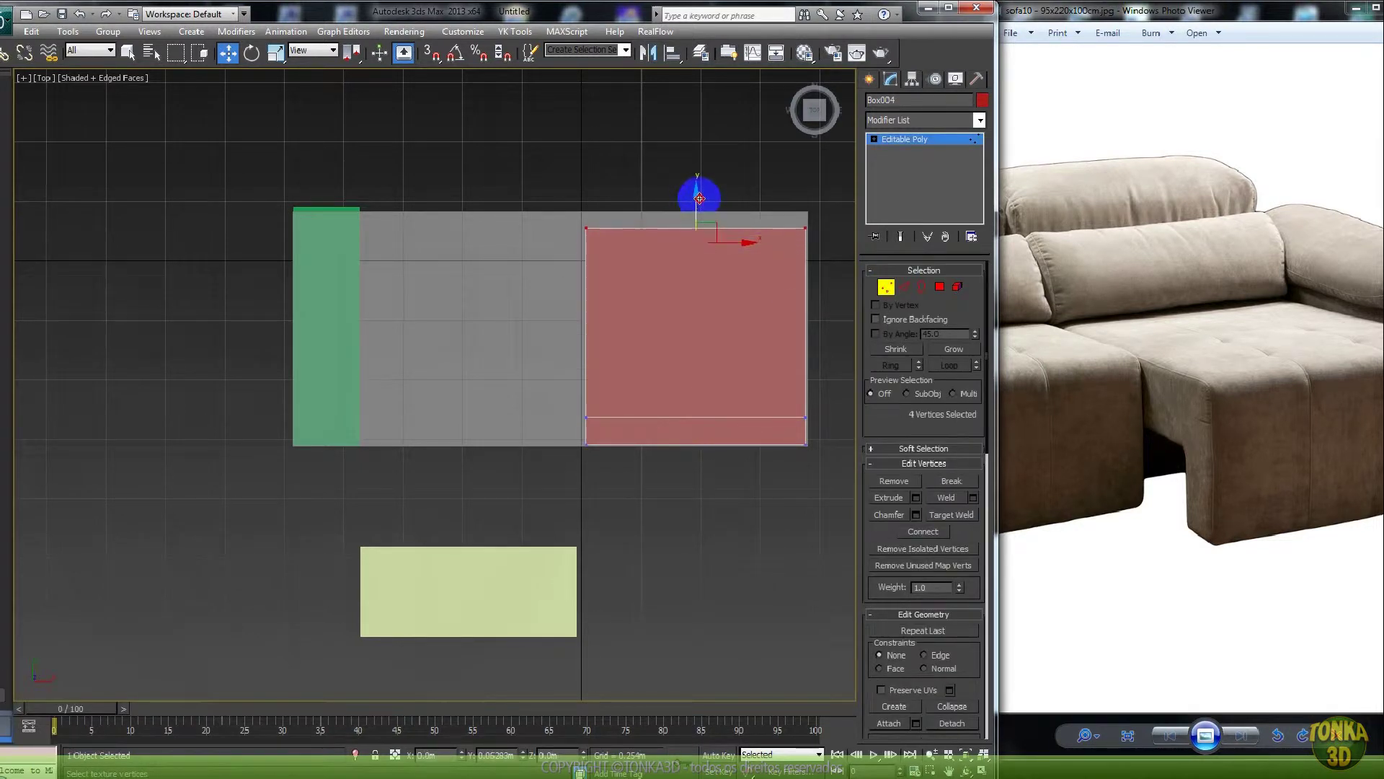
{"action": "left_click_drag", "start_coordinate": [699, 199], "coordinate": [700, 199]}
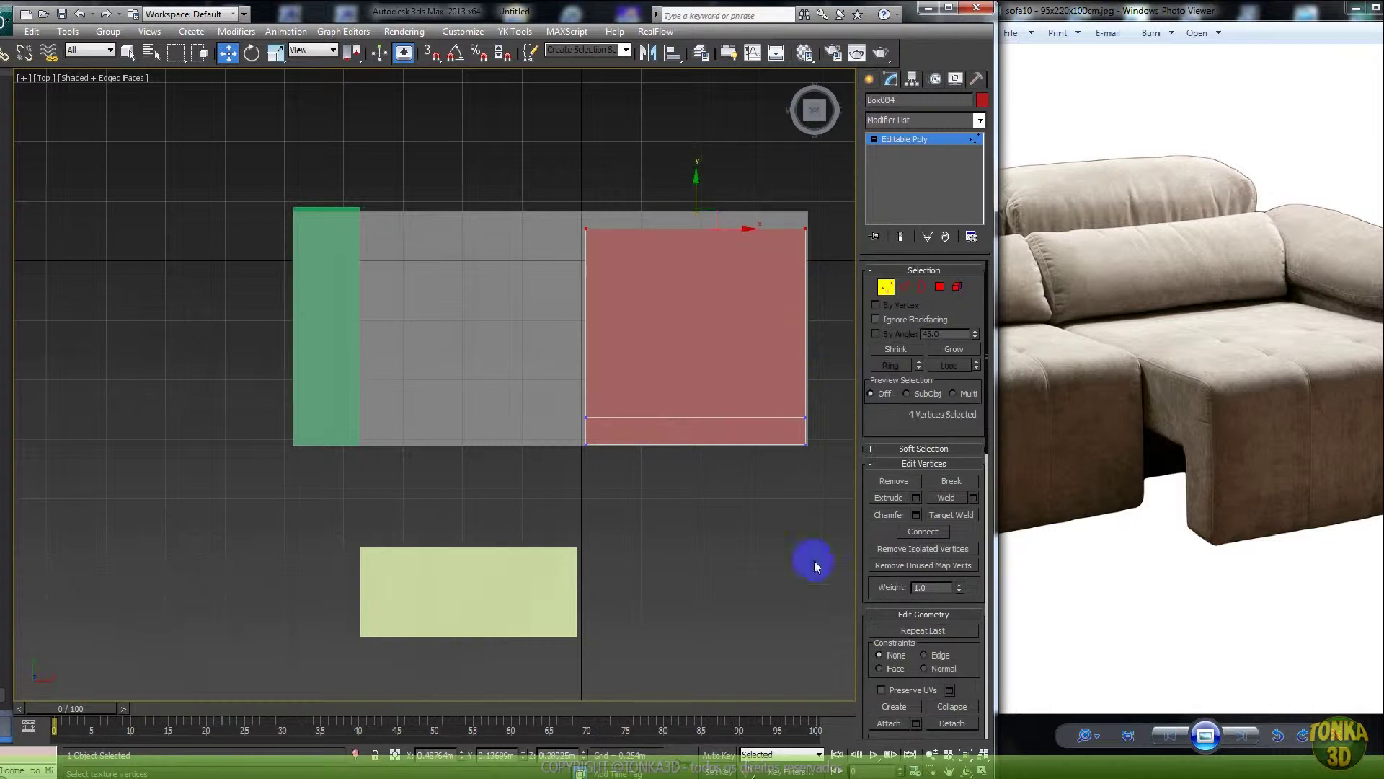
{"action": "left_click_drag", "start_coordinate": [479, 479], "coordinate": [529, 387]}
{"action": "middle_click_drag", "start_coordinate": [662, 369], "coordinate": [531, 414]}
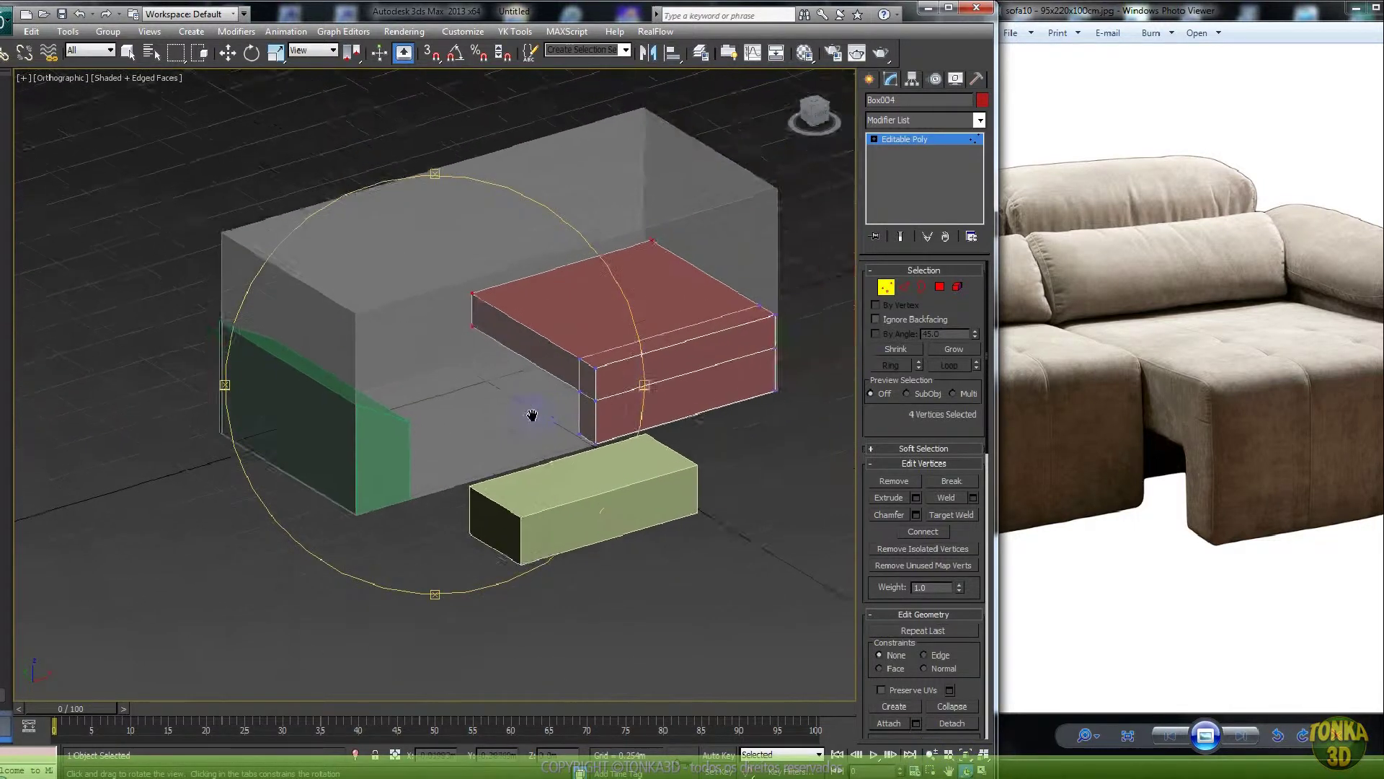
{"action": "scroll", "coordinate": [531, 414], "scroll_direction": "up", "scroll_amount": 2}
{"action": "middle_click_drag", "start_coordinate": [629, 383], "coordinate": [538, 399]}
{"action": "right_click", "coordinate": [538, 399]}
{"action": "left_click", "coordinate": [891, 294]}
{"action": "left_click", "coordinate": [886, 287]}
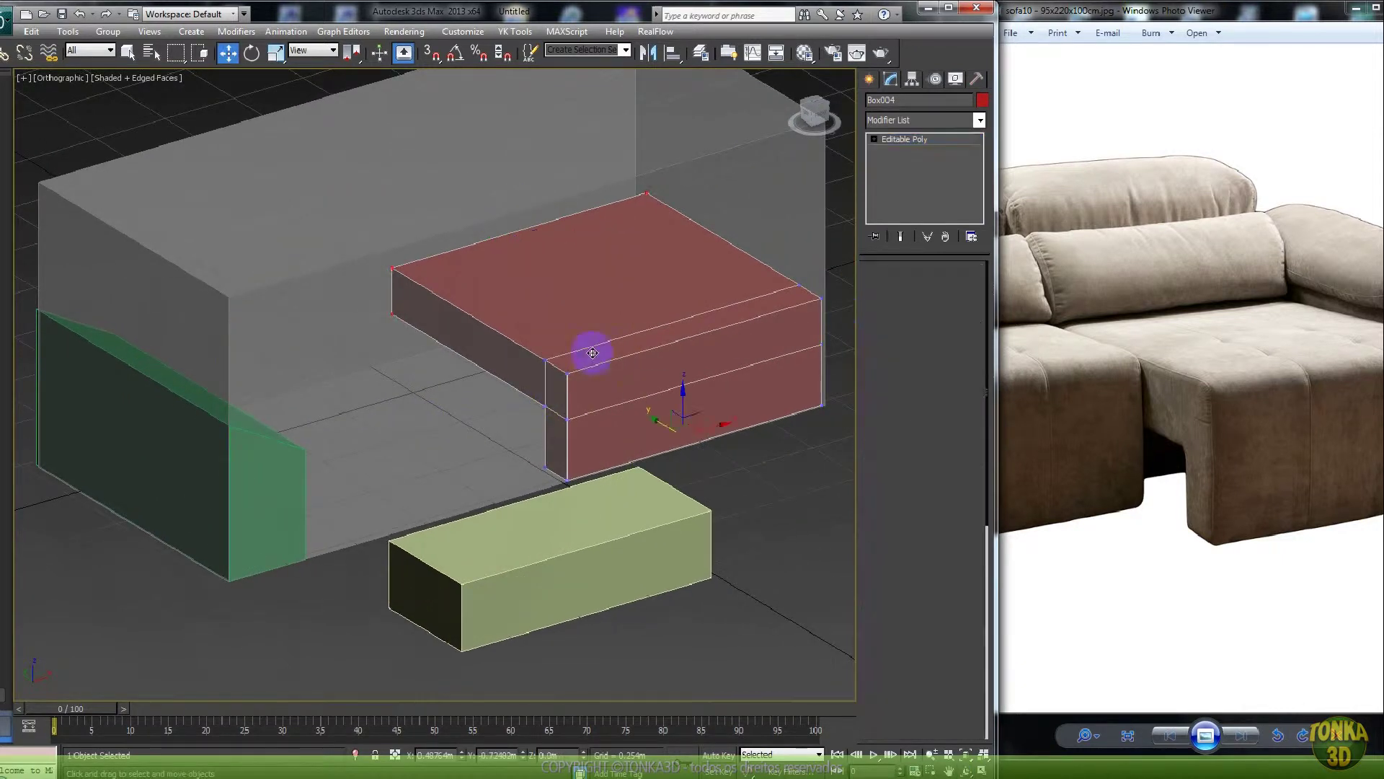
- Apply a TurboSmooth modifier to the separate box in front of the reference volume and raise its iteration count
{"action": "scroll", "coordinate": [569, 371], "scroll_direction": "down", "scroll_amount": 3}
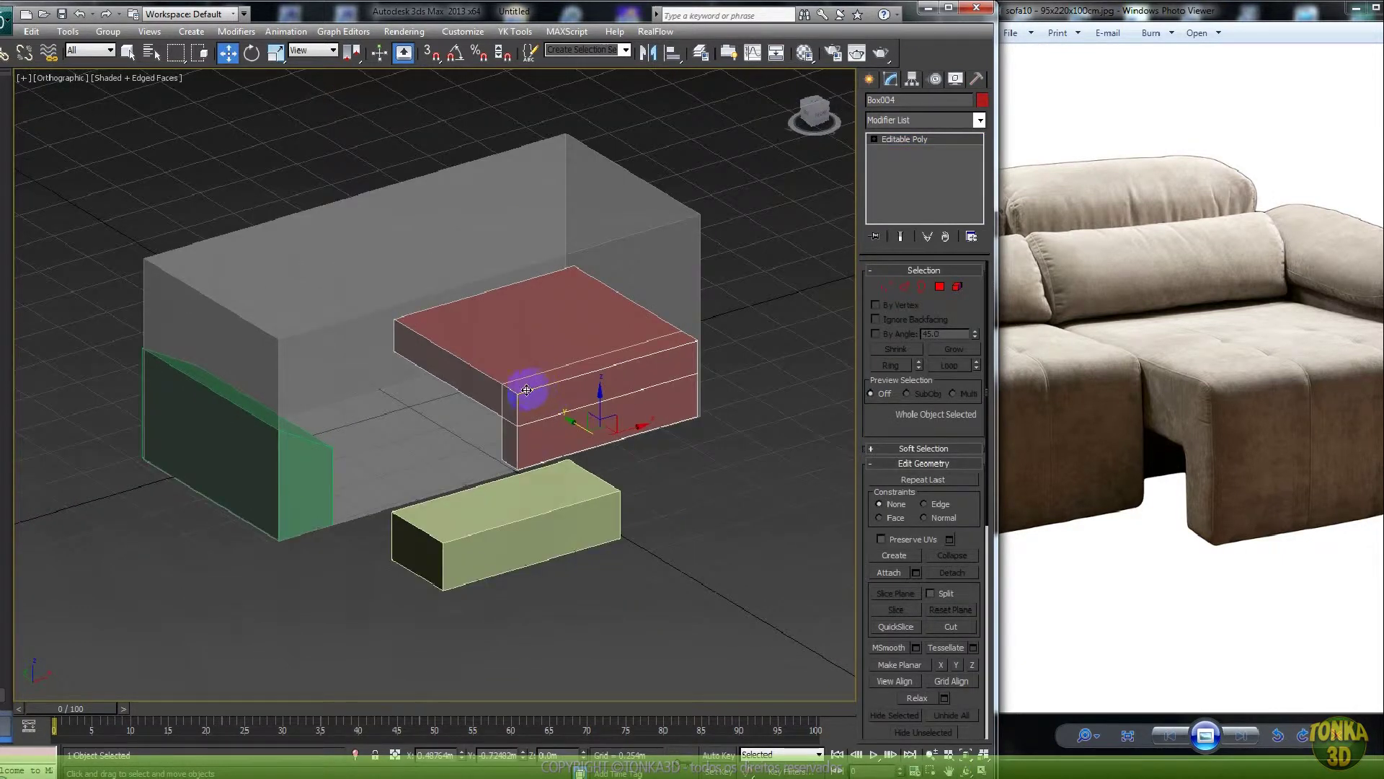
{"action": "middle_click_drag", "start_coordinate": [512, 398], "coordinate": [497, 317]}
{"action": "scroll", "coordinate": [519, 422], "scroll_direction": "up", "scroll_amount": 5}
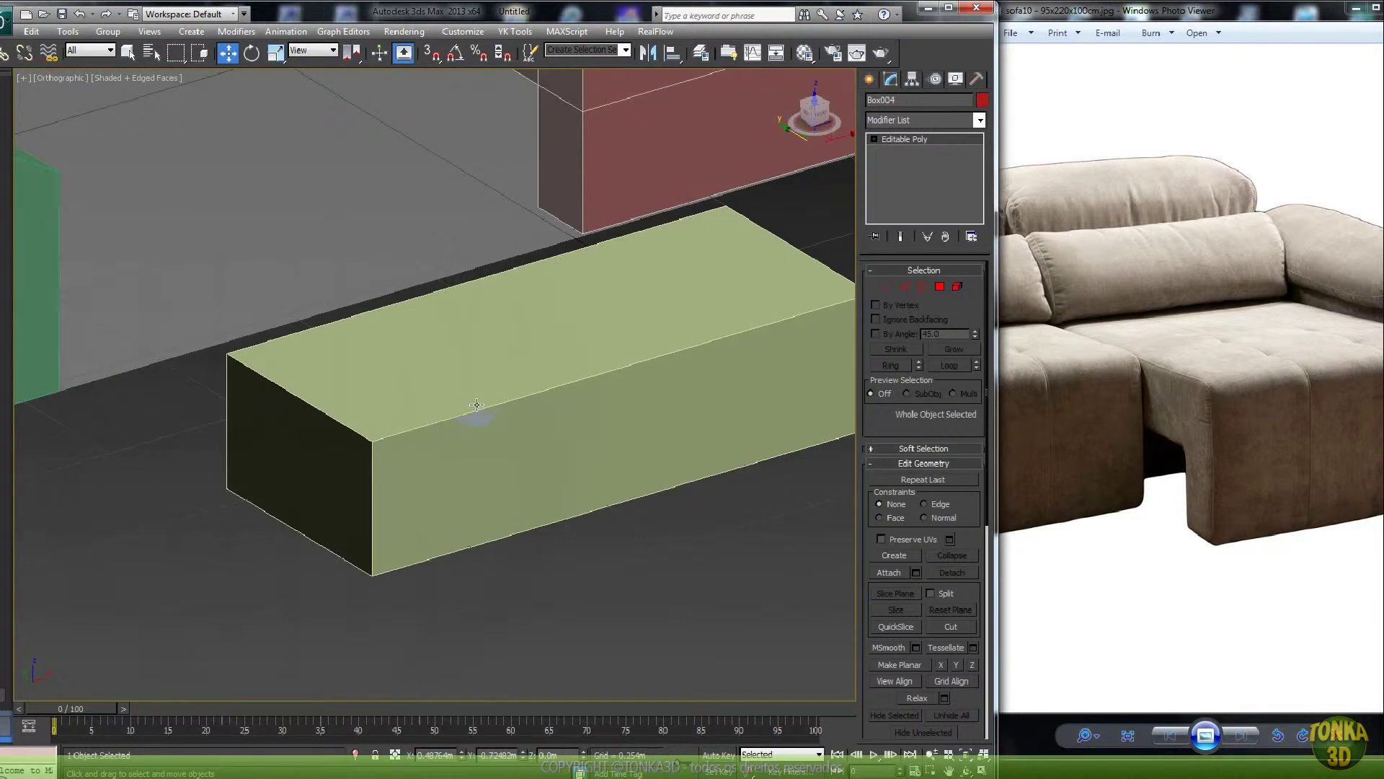
{"action": "left_click", "coordinate": [481, 420]}
{"action": "left_click", "coordinate": [945, 124]}
{"action": "scroll", "coordinate": [924, 432], "scroll_direction": "down", "scroll_amount": 10}
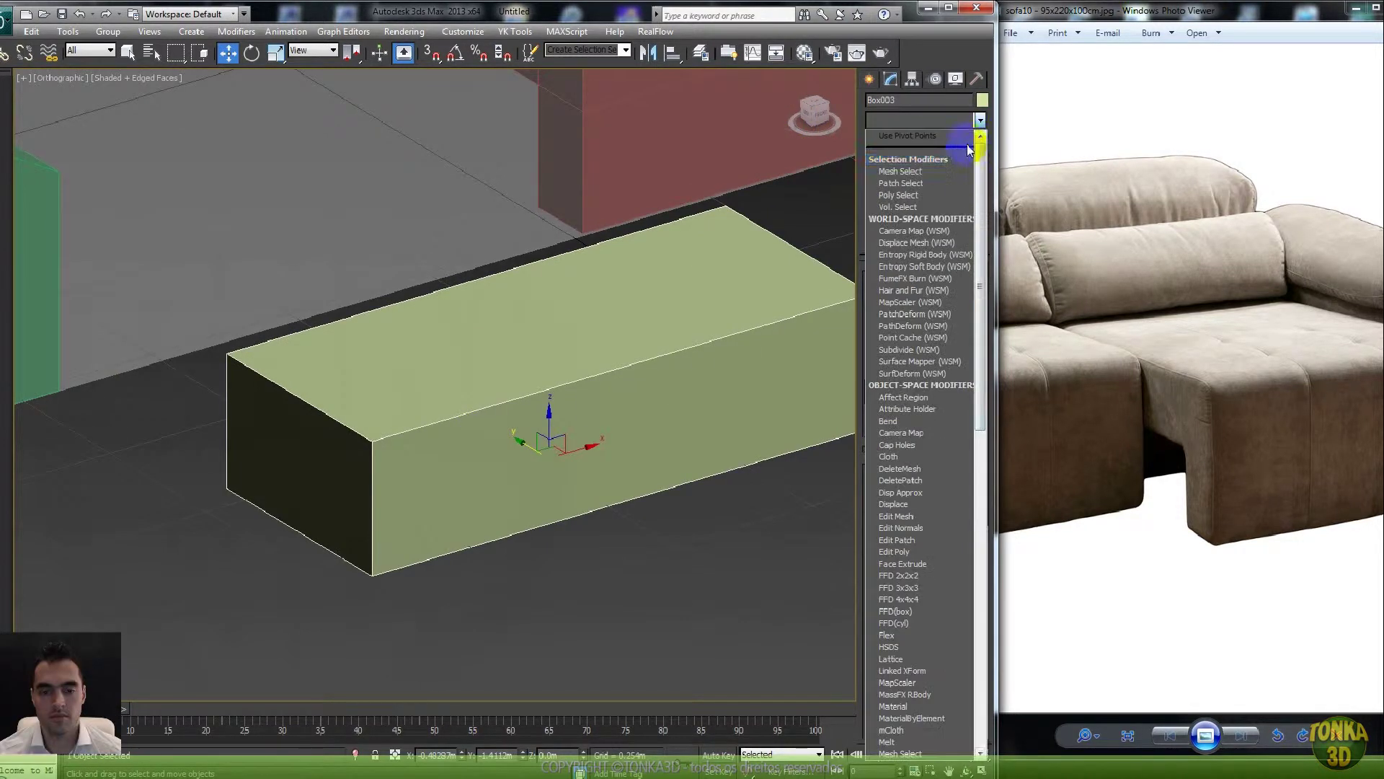
{"action": "left_click", "coordinate": [925, 552]}
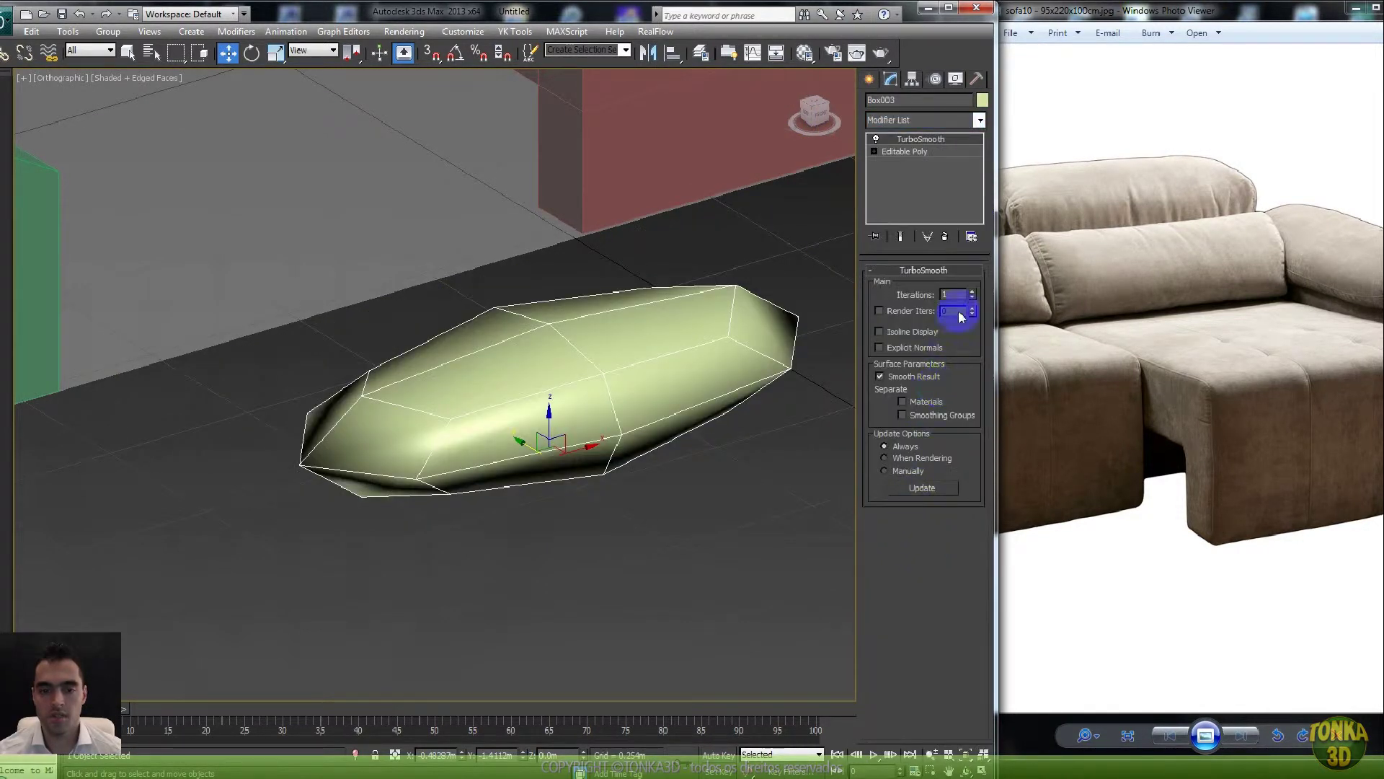
{"action": "left_click", "coordinate": [972, 291]}
{"action": "left_click", "coordinate": [973, 292]}
- Connect the separate box's four long edges with an edge loop across its middle
{"action": "left_click", "coordinate": [898, 175]}
{"action": "key", "text": "F3"}
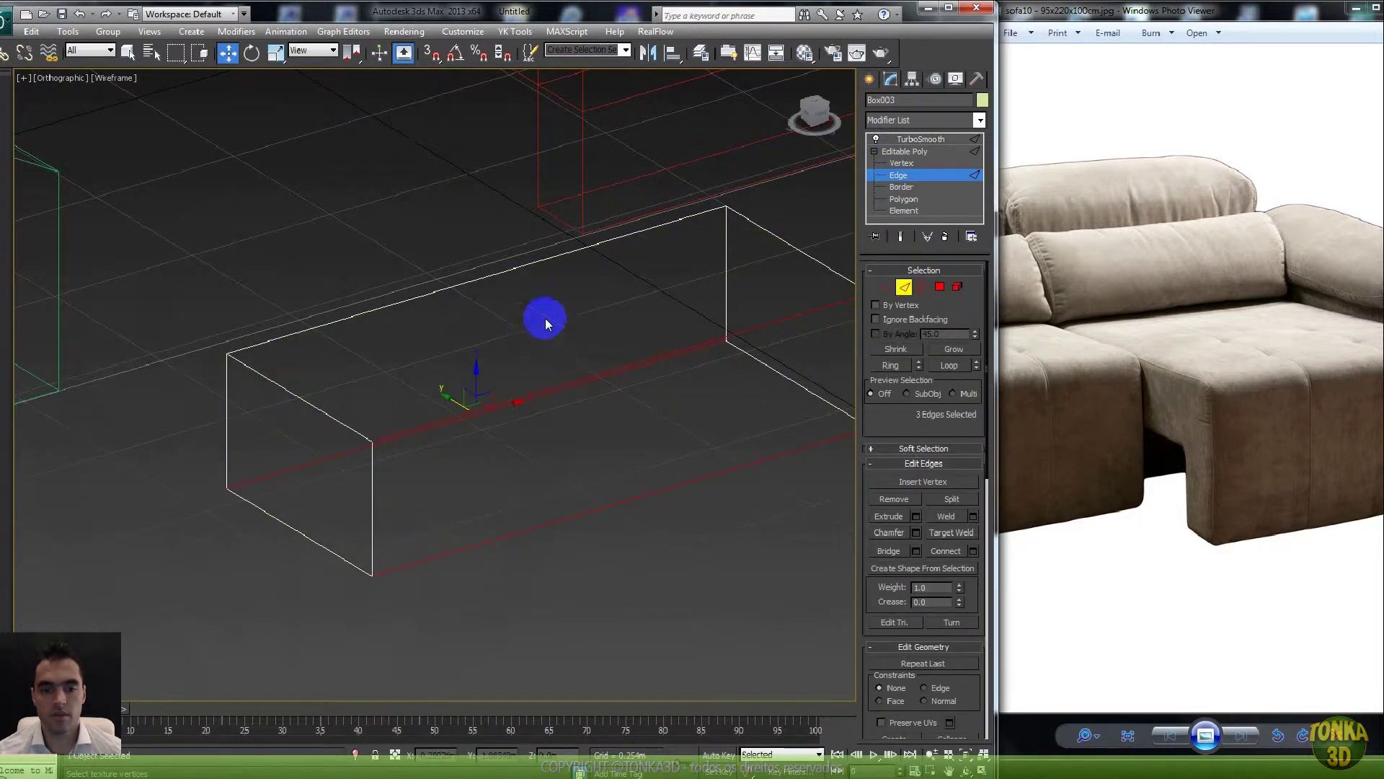
{"action": "key", "text": "F3"}
{"action": "right_click", "coordinate": [588, 447]}
{"action": "left_click", "coordinate": [548, 486]}
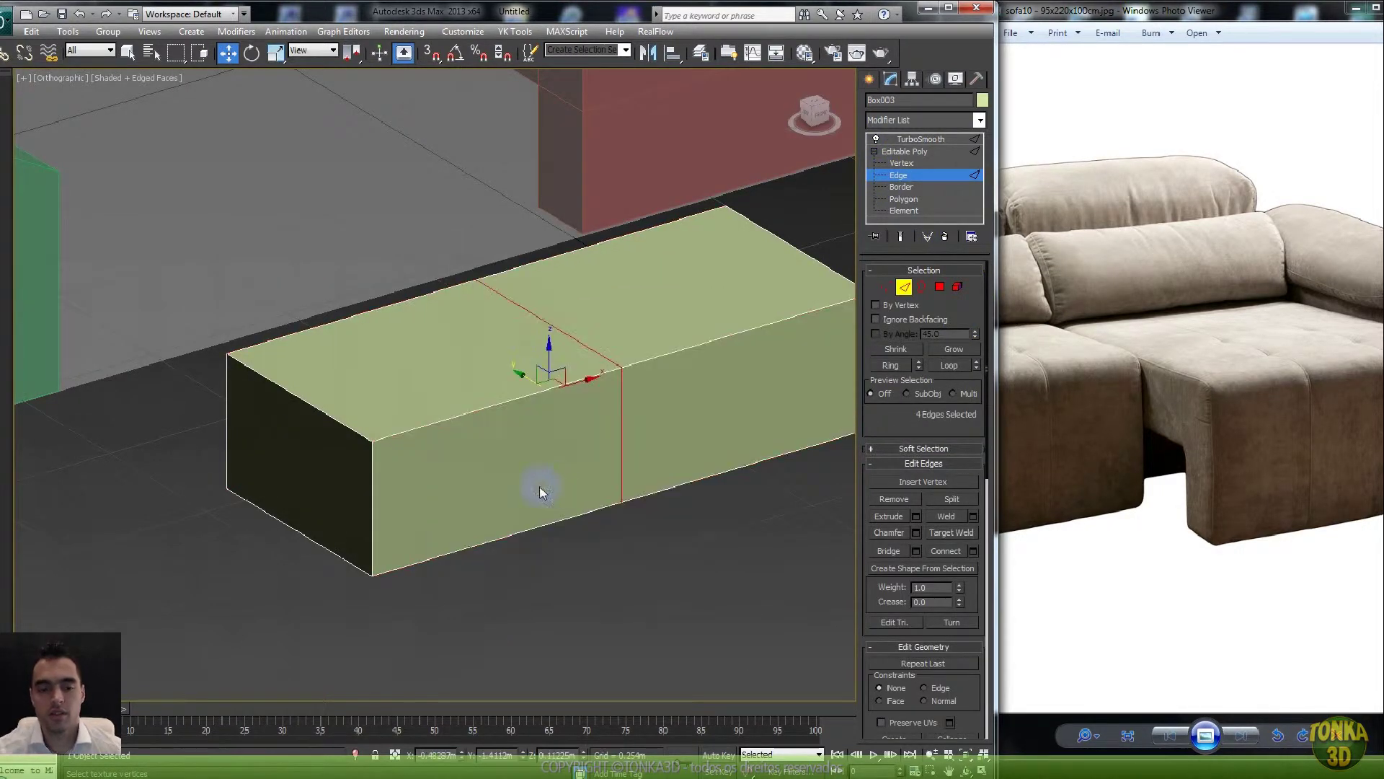
- Connect the separate box's six short horizontal edges with an edge loop running along its length
{"action": "left_click", "coordinate": [313, 541]}
{"action": "left_click", "coordinate": [889, 364]}
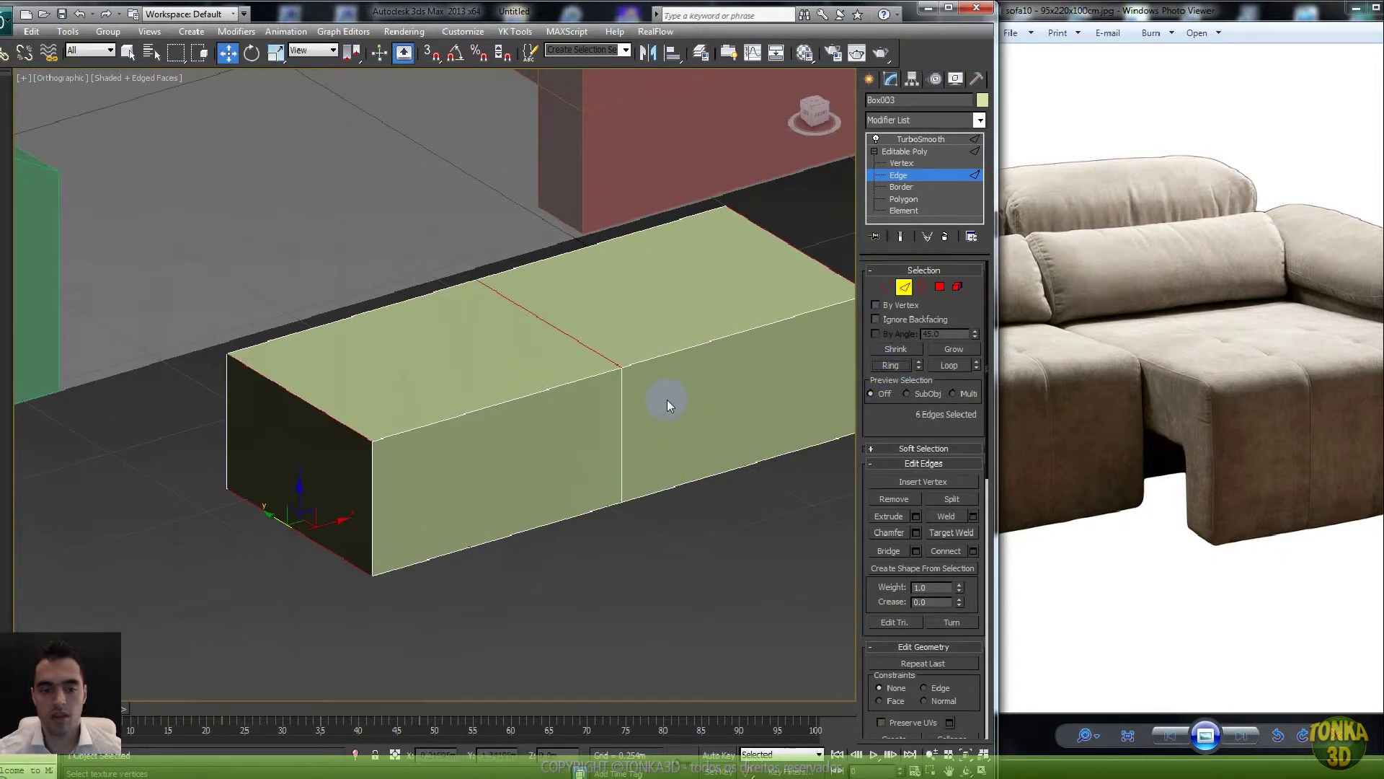
{"action": "right_click", "coordinate": [667, 399]}
{"action": "left_click", "coordinate": [635, 447]}
{"action": "middle_click_drag", "start_coordinate": [636, 450], "coordinate": [508, 476]}
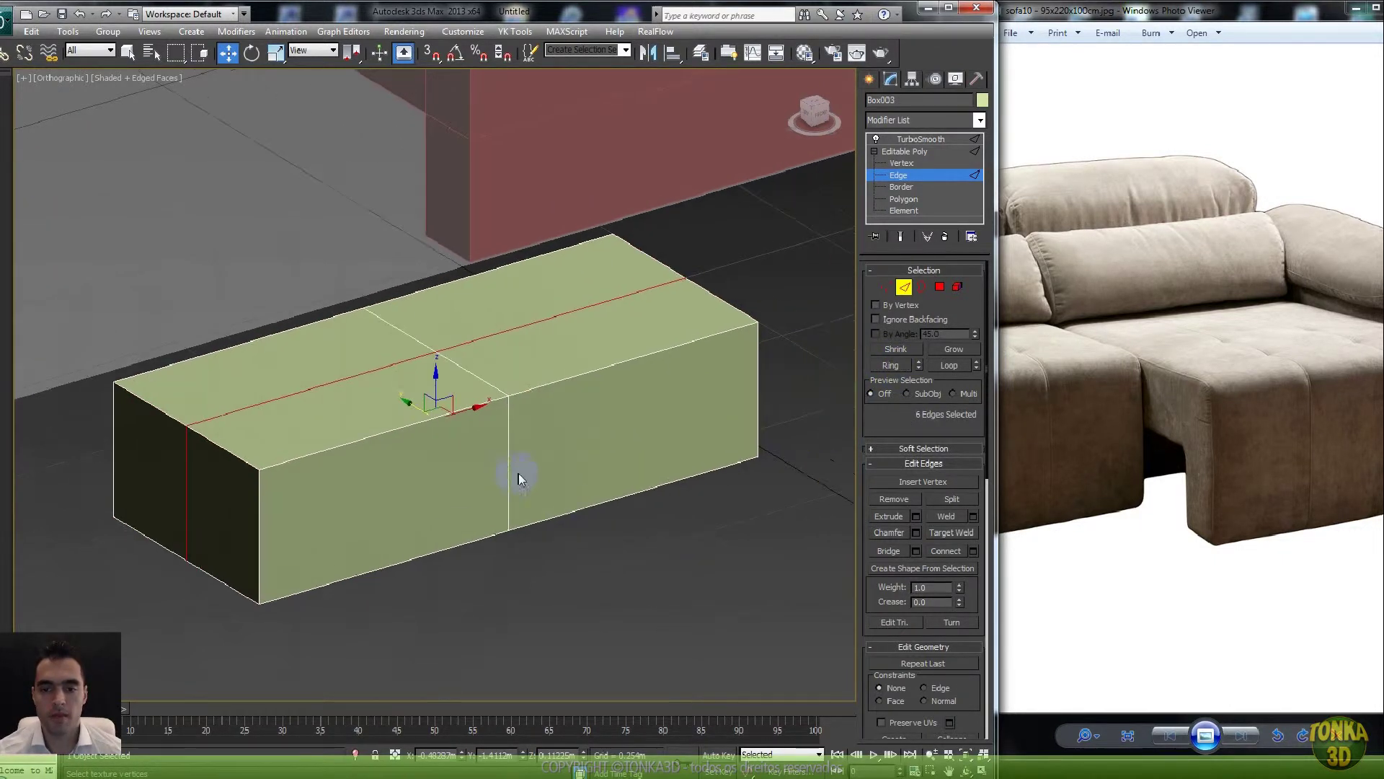
- Show the smoothed end result and chamfer the lengthwise edge loop to spread it towards the long sides of the box
{"action": "left_click", "coordinate": [901, 236]}
{"action": "key", "text": "F4"}
{"action": "right_click", "coordinate": [341, 429]}
{"action": "left_click", "coordinate": [316, 518]}
{"action": "left_click_drag", "start_coordinate": [186, 473], "coordinate": [261, 448]}
{"action": "key", "text": "F4"}
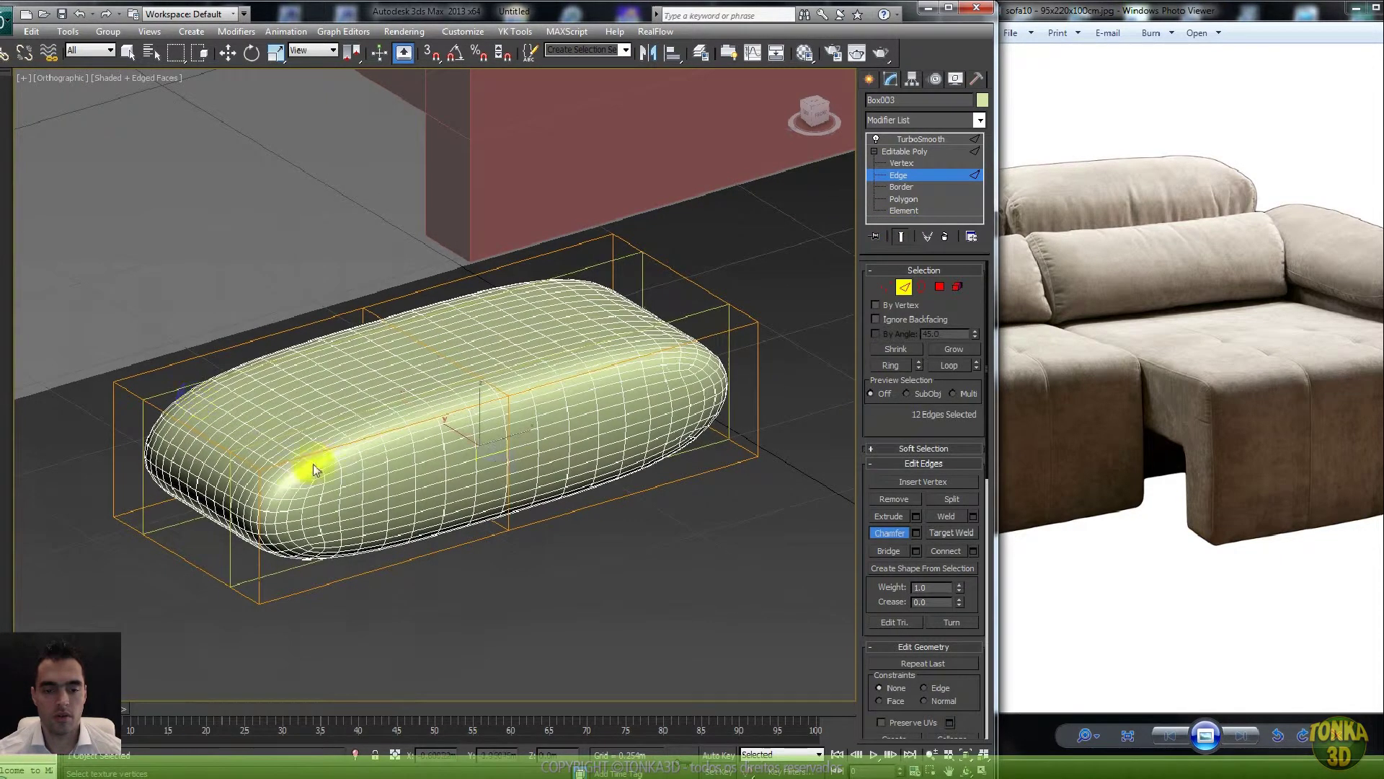
- Select the edge loop across the box's middle and chamfer it to spread it towards both ends
{"action": "left_click", "coordinate": [947, 365]}
{"action": "left_click_drag", "start_coordinate": [488, 495], "coordinate": [528, 237]}
- Select the three polygons that make up the box's near end face
{"action": "left_click", "coordinate": [953, 289]}
{"action": "left_click", "coordinate": [942, 288]}
{"action": "left_click", "coordinate": [244, 498]}
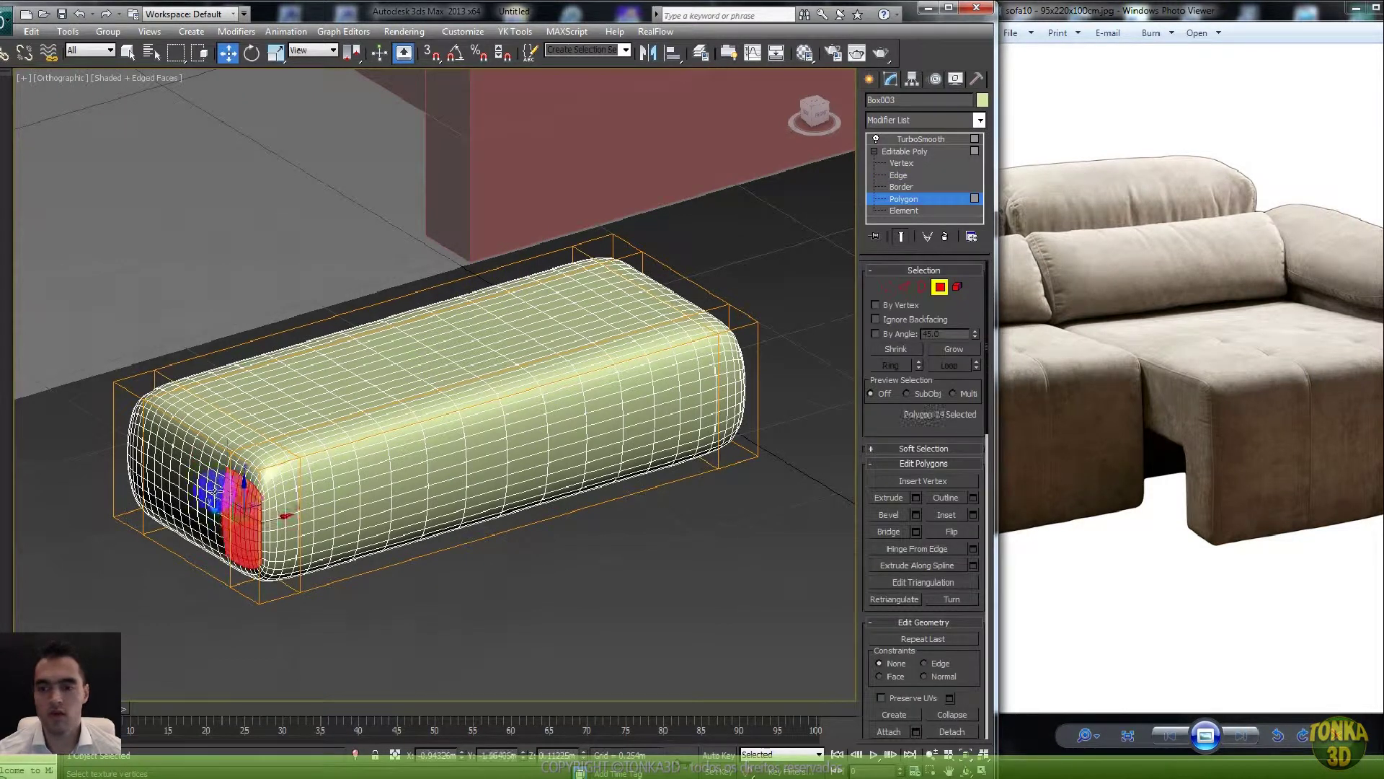
{"action": "left_click", "coordinate": [207, 481], "text": "ctrl"}
{"action": "left_click", "coordinate": [139, 451], "text": "ctrl"}
- Connect the box's vertical edges with a loop at mid-height and scale the loop outward to bulge the sides
{"action": "left_click_drag", "start_coordinate": [1097, 522], "coordinate": [1236, 503]}
{"action": "left_click_drag", "start_coordinate": [1060, 440], "coordinate": [1233, 511]}
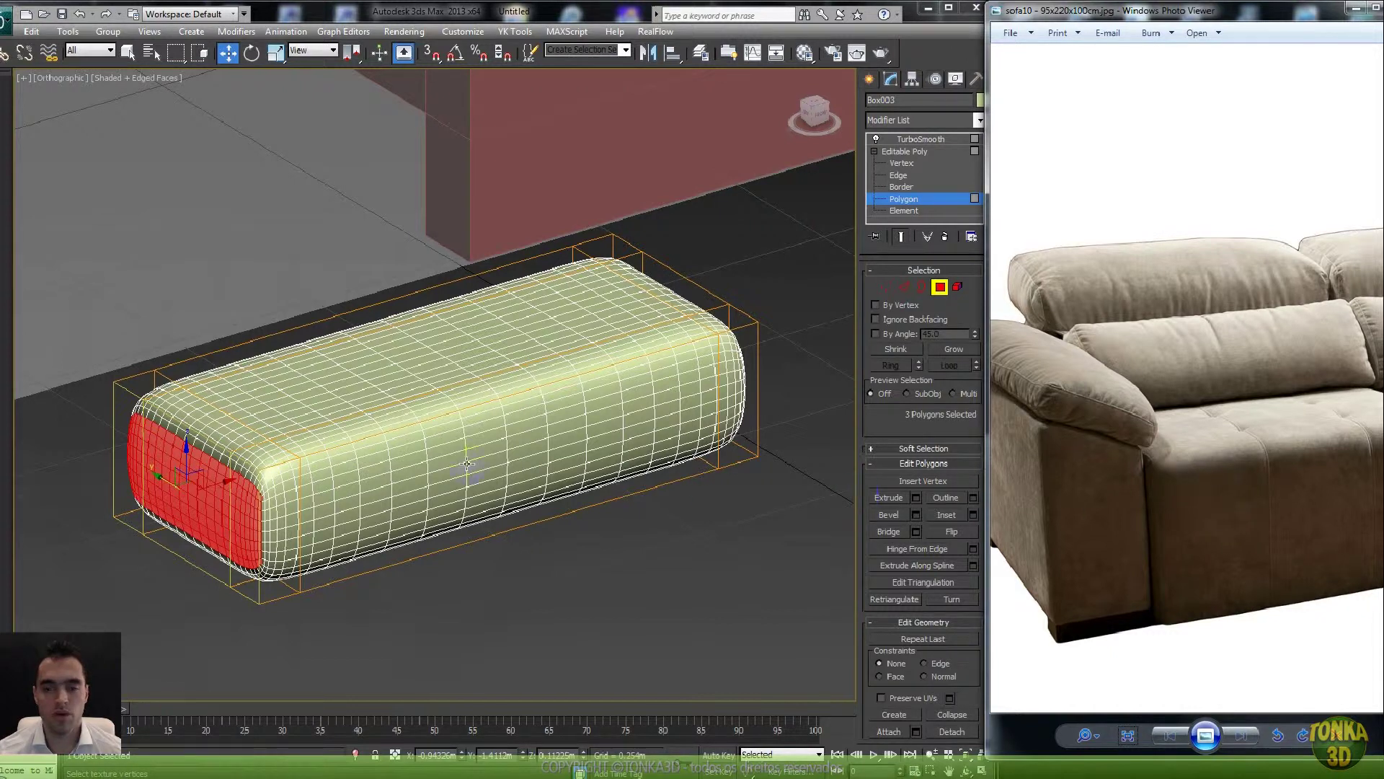
{"action": "left_click", "coordinate": [904, 287]}
{"action": "left_click", "coordinate": [757, 422]}
{"action": "left_click", "coordinate": [892, 366]}
{"action": "right_click", "coordinate": [248, 523]}
{"action": "left_click", "coordinate": [245, 559]}
{"action": "right_click", "coordinate": [421, 486]}
{"action": "left_click", "coordinate": [462, 520]}
{"action": "left_click_drag", "start_coordinate": [435, 417], "coordinate": [469, 435]}
- Select the central polygons on the box's top and underside and scale them narrower across the box's width
{"action": "left_click", "coordinate": [940, 286]}
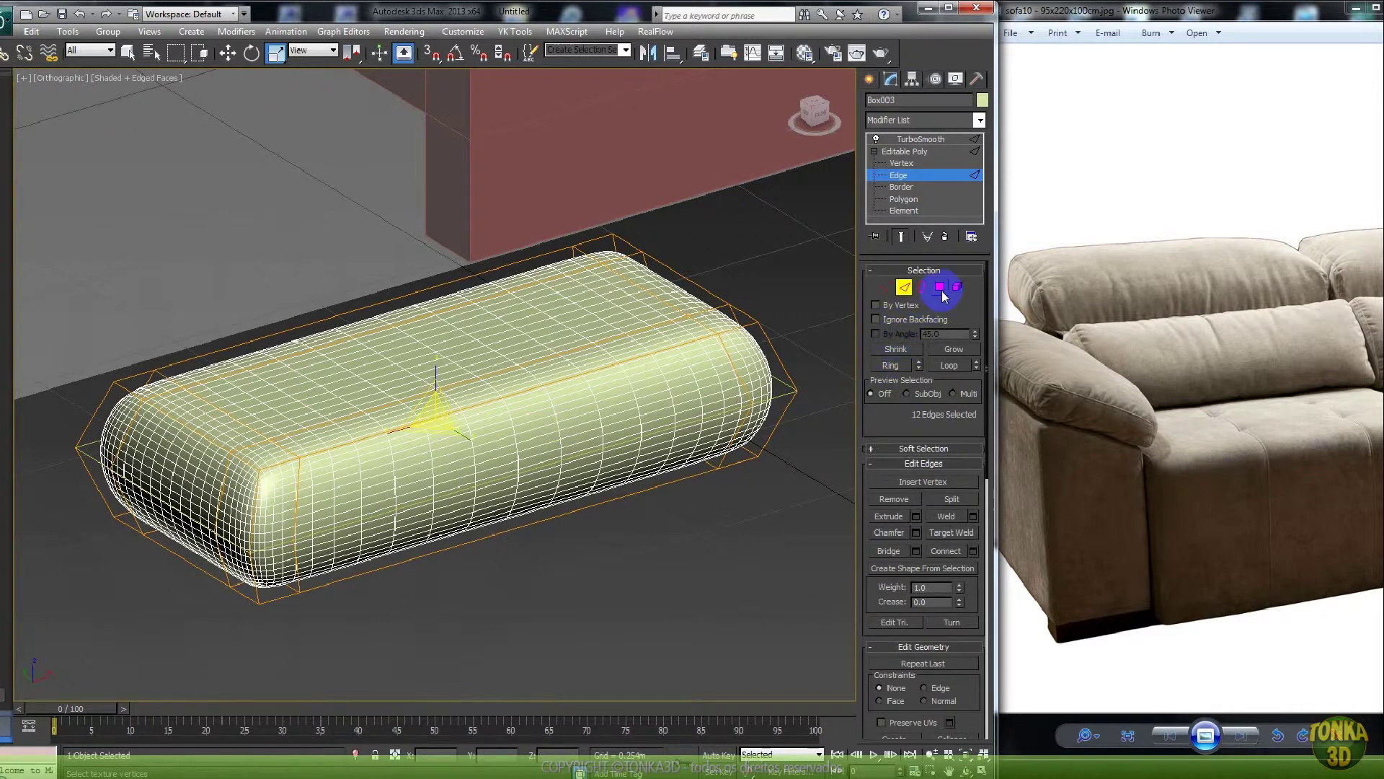
{"action": "left_click", "coordinate": [454, 513]}
{"action": "key", "text": "F3"}
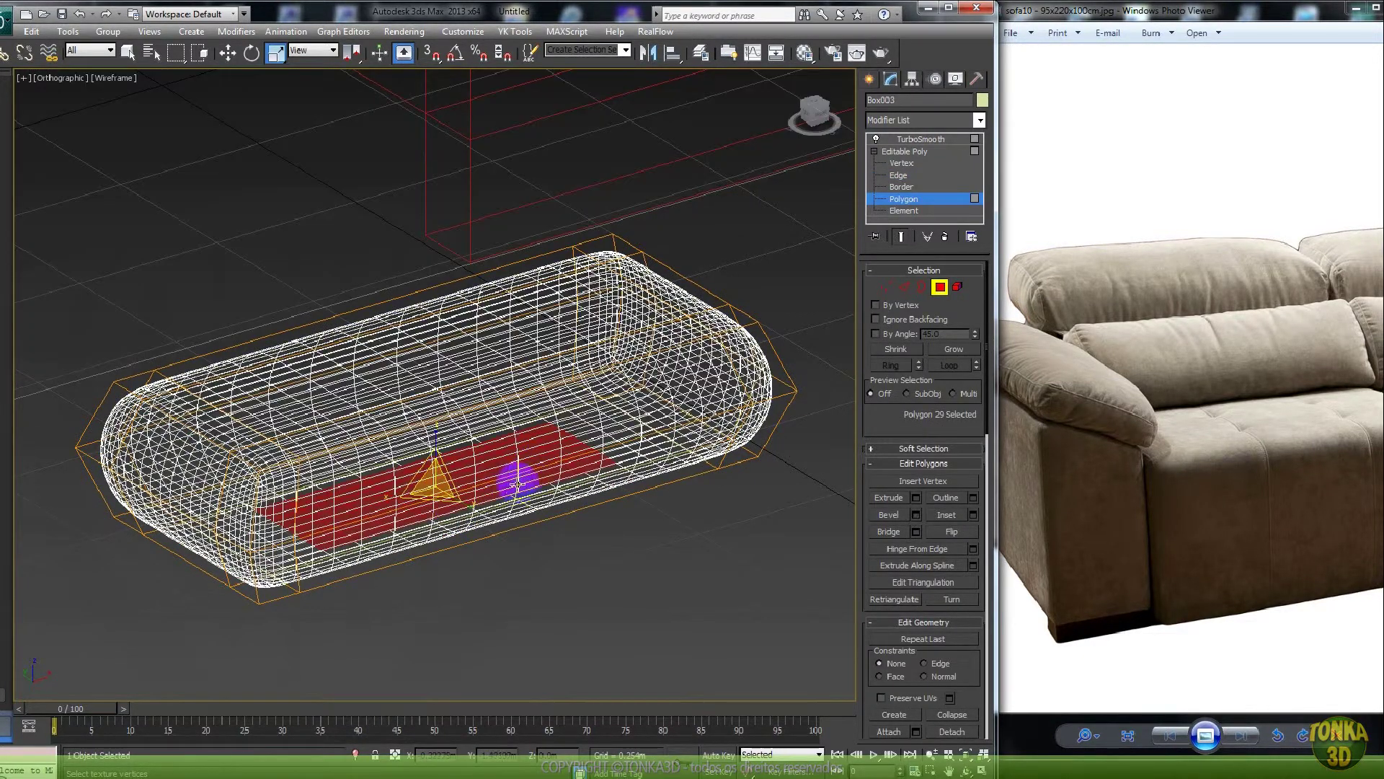
{"action": "key", "text": "F3"}
{"action": "left_click", "coordinate": [442, 361]}
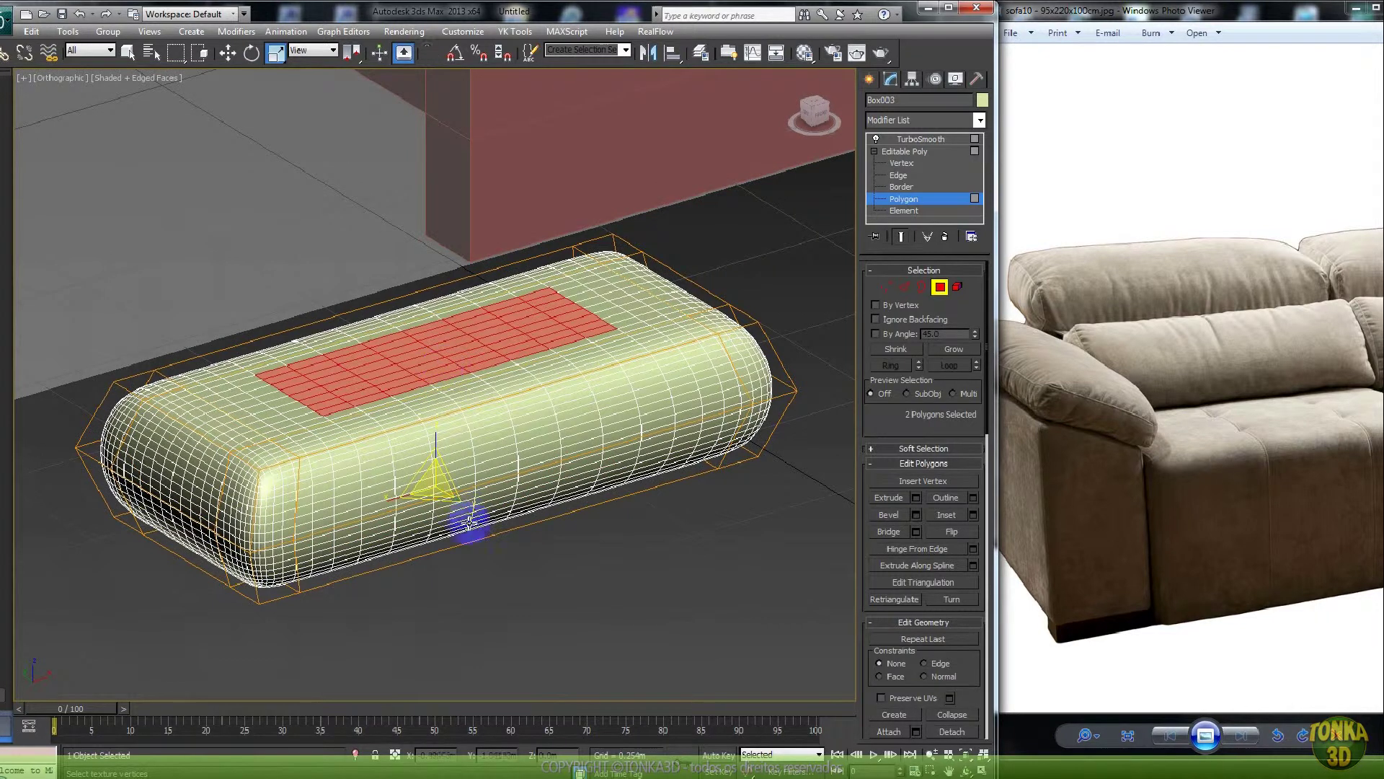
{"action": "left_click_drag", "start_coordinate": [470, 510], "coordinate": [442, 494]}
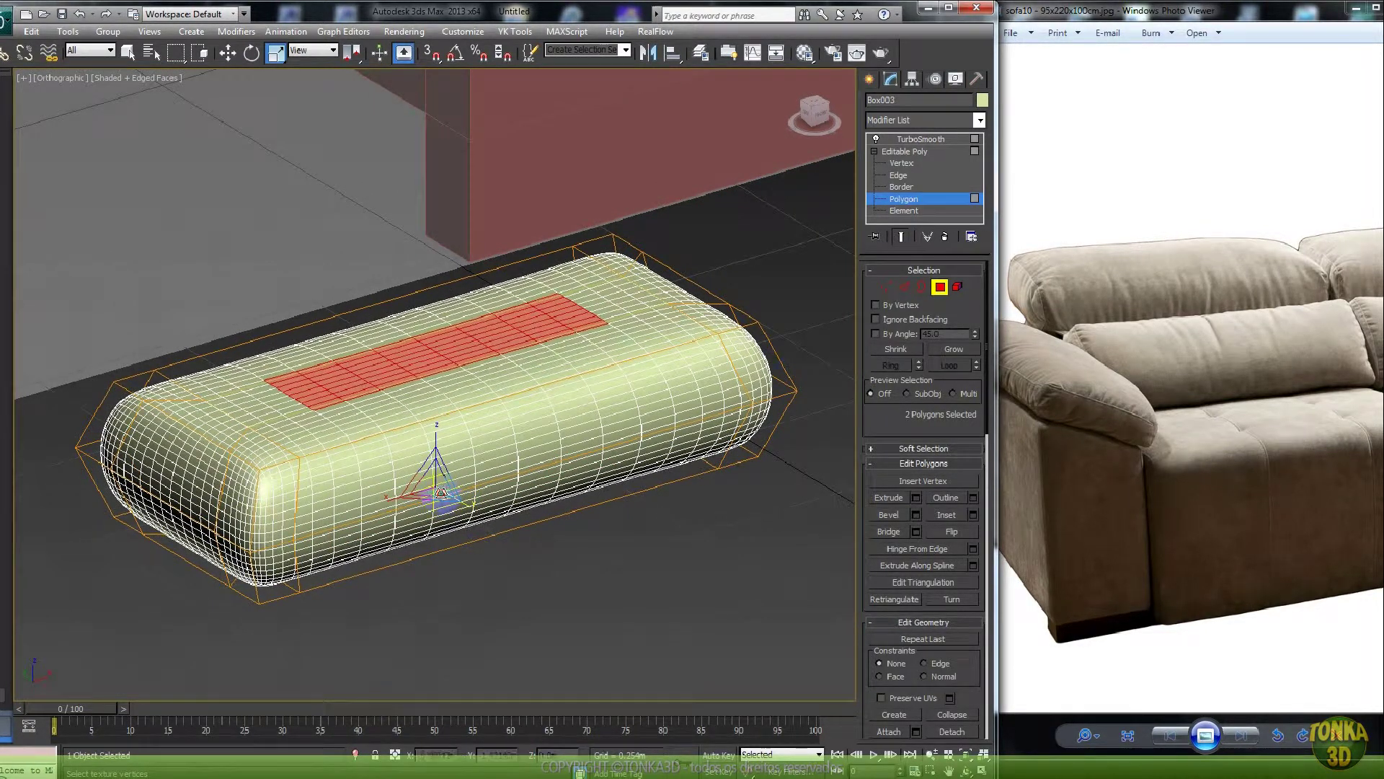
- Hide the smoothed end result and select the outline edges along the upper and far sides of the near end face
{"action": "left_click", "coordinate": [904, 286]}
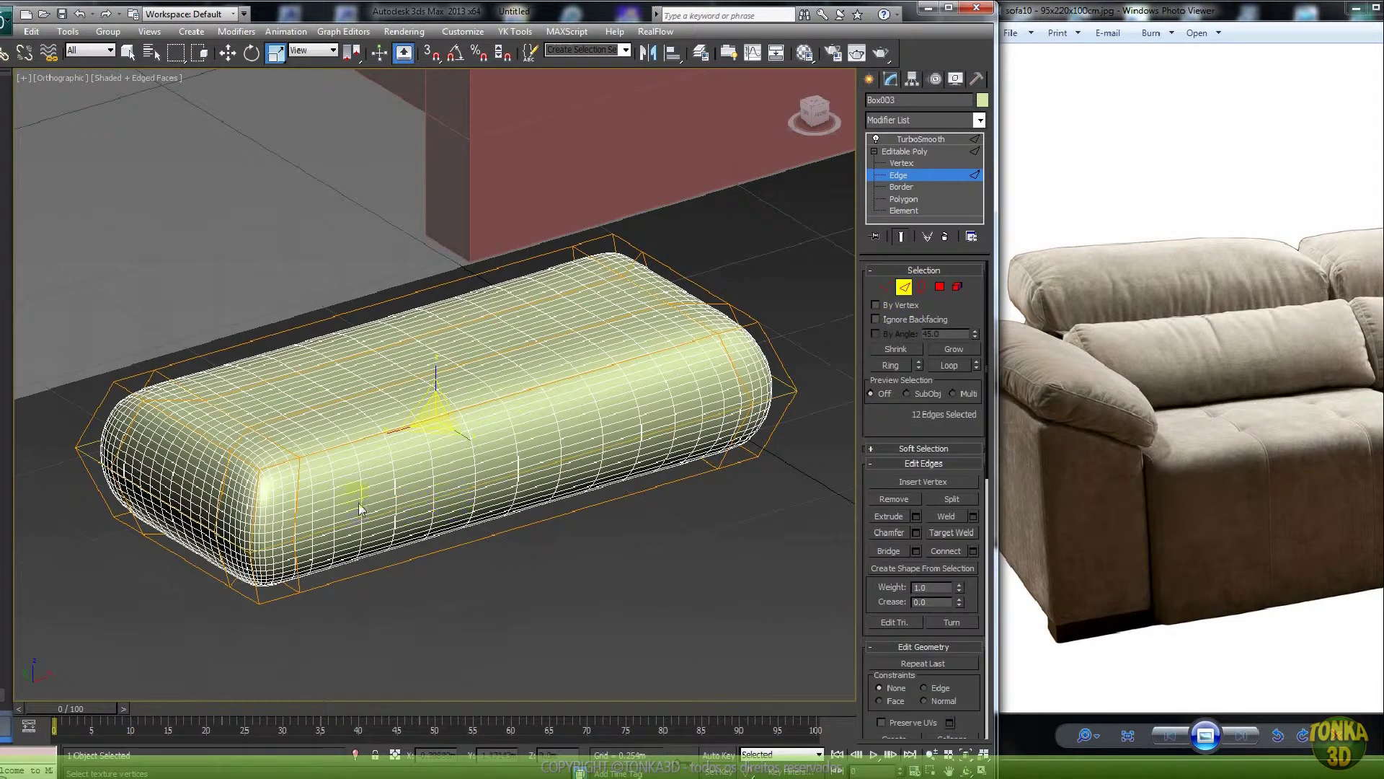
{"action": "left_click", "coordinate": [256, 500]}
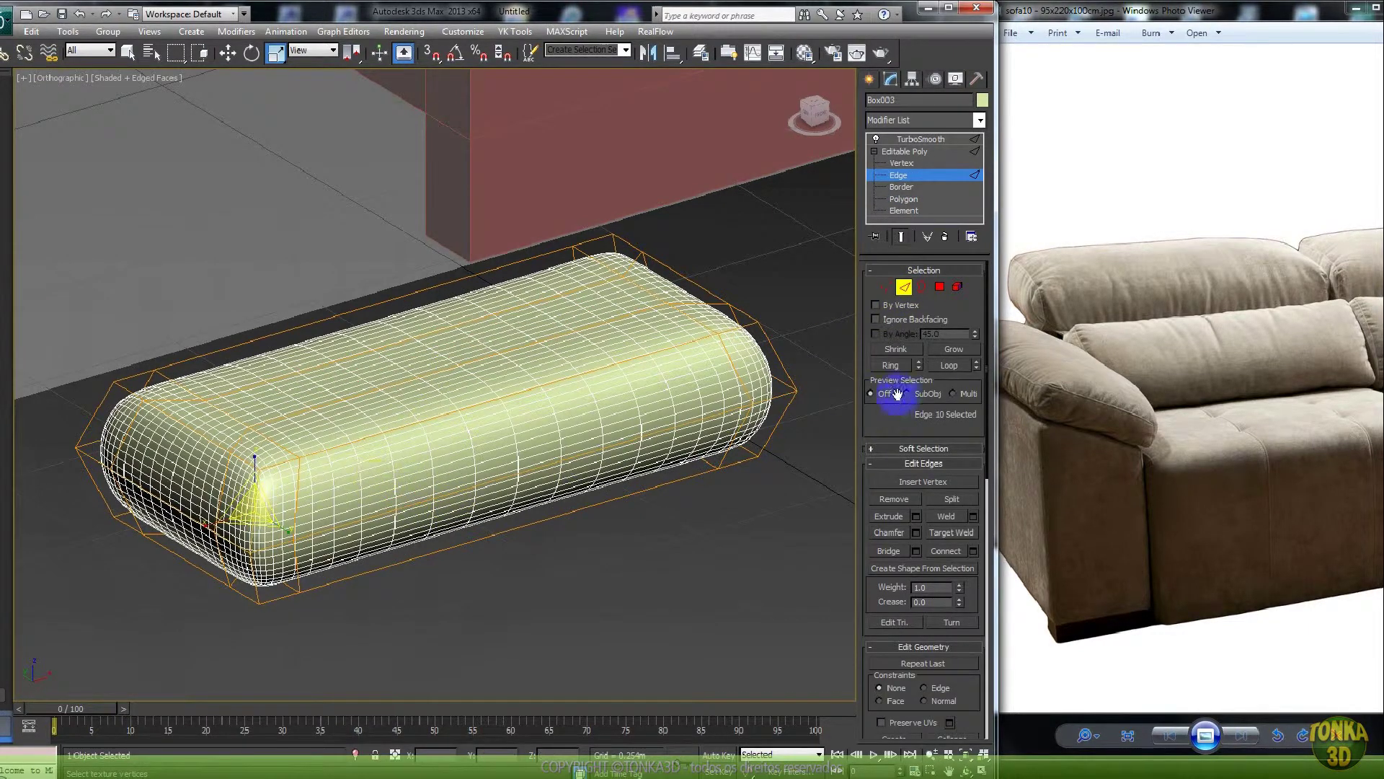
{"action": "left_click", "coordinate": [901, 237]}
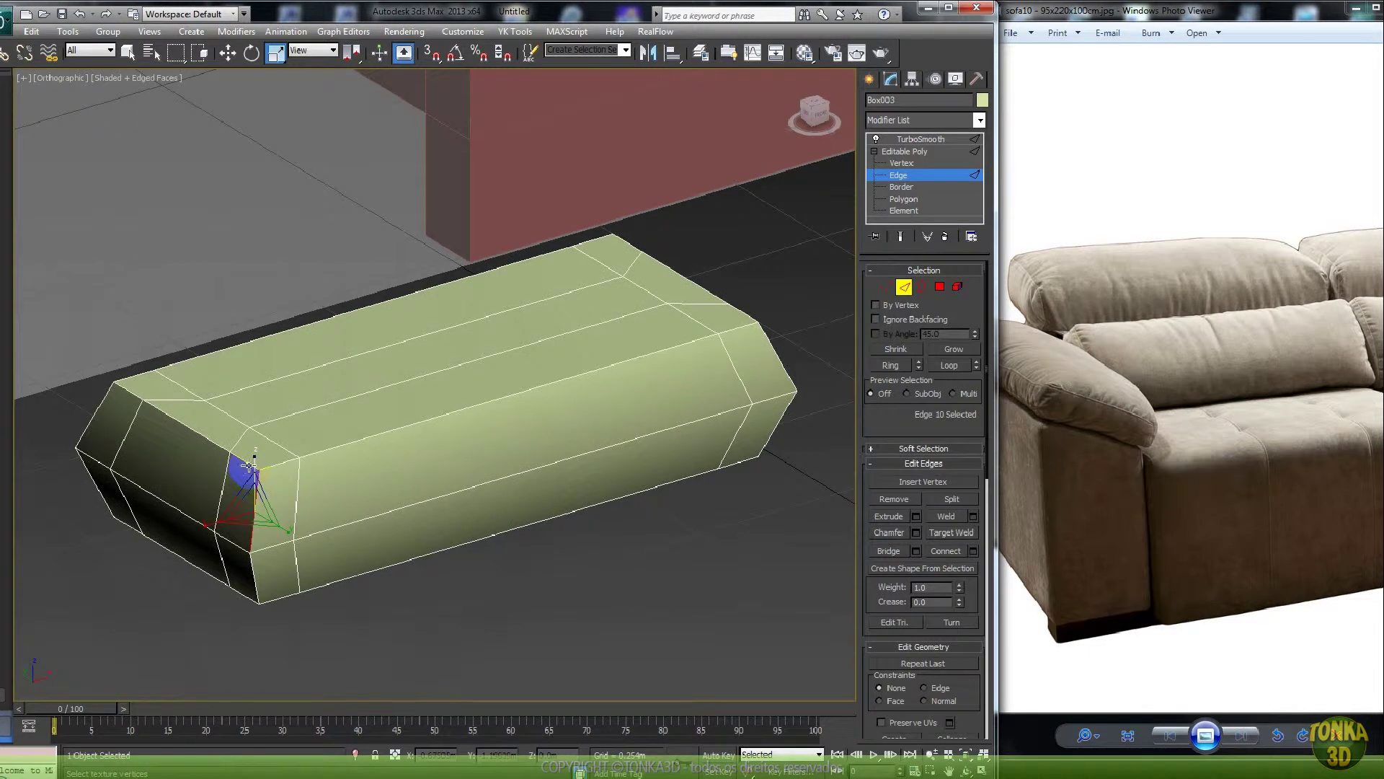
{"action": "left_click", "coordinate": [230, 452], "text": "ctrl"}
{"action": "left_click", "coordinate": [138, 403], "text": "ctrl"}
{"action": "left_click", "coordinate": [115, 404], "text": "ctrl"}
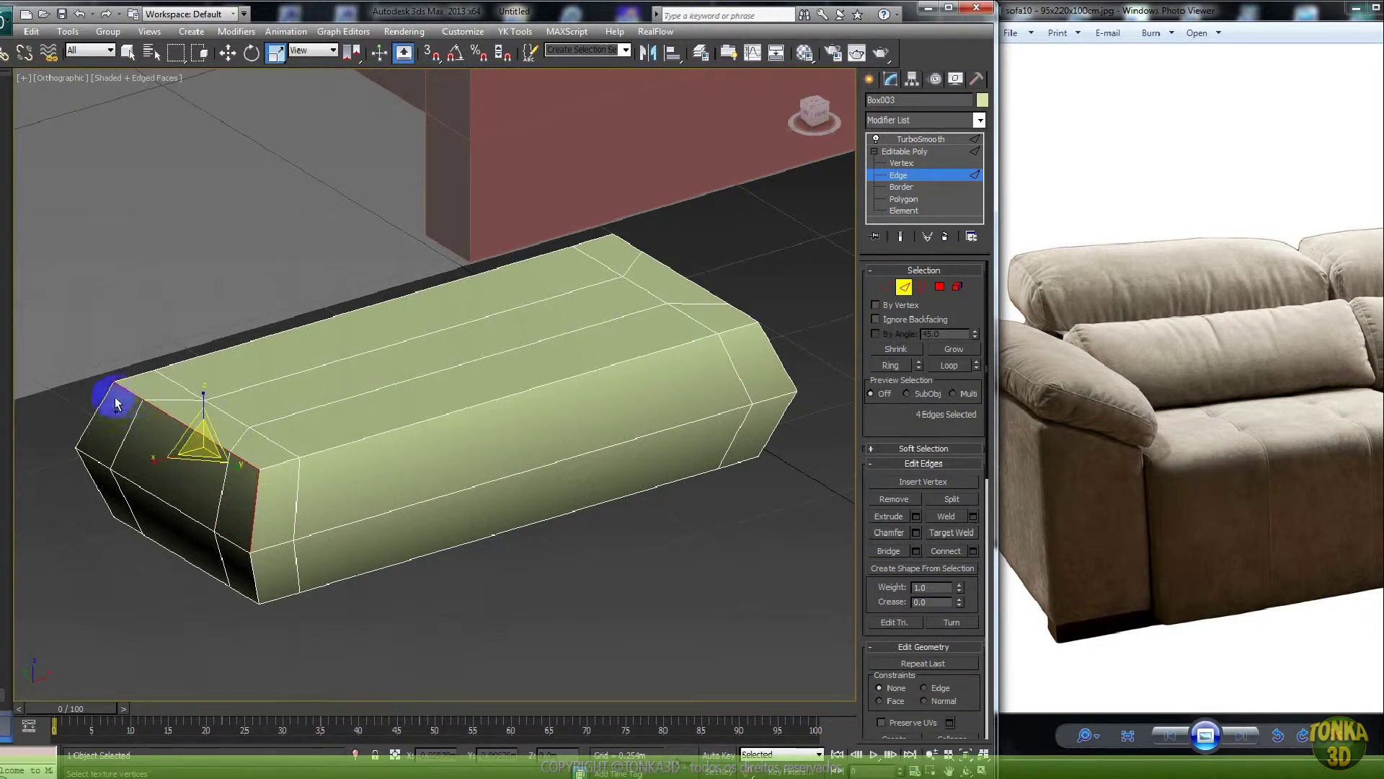
{"action": "left_click", "coordinate": [101, 403], "text": "ctrl"}
{"action": "left_click", "coordinate": [90, 476], "text": "ctrl"}
{"action": "left_click", "coordinate": [130, 527], "text": "ctrl"}
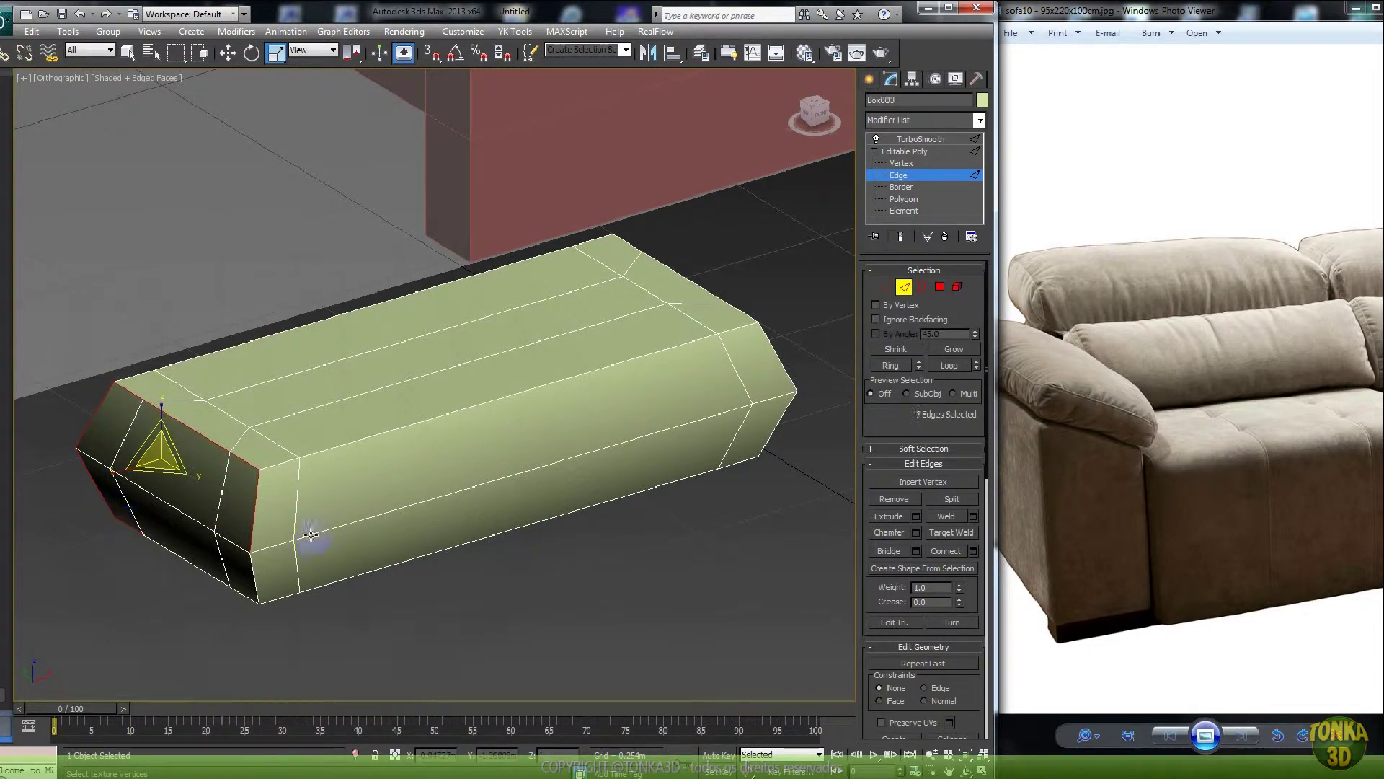
- Add the near end's remaining outline edges and the adjoining long border edges, extending the selection into loops
{"action": "left_click", "coordinate": [934, 370]}
{"action": "left_click", "coordinate": [293, 593], "text": "ctrl"}
{"action": "left_click", "coordinate": [280, 462], "text": "ctrl"}
{"action": "left_click", "coordinate": [138, 374], "text": "ctrl"}
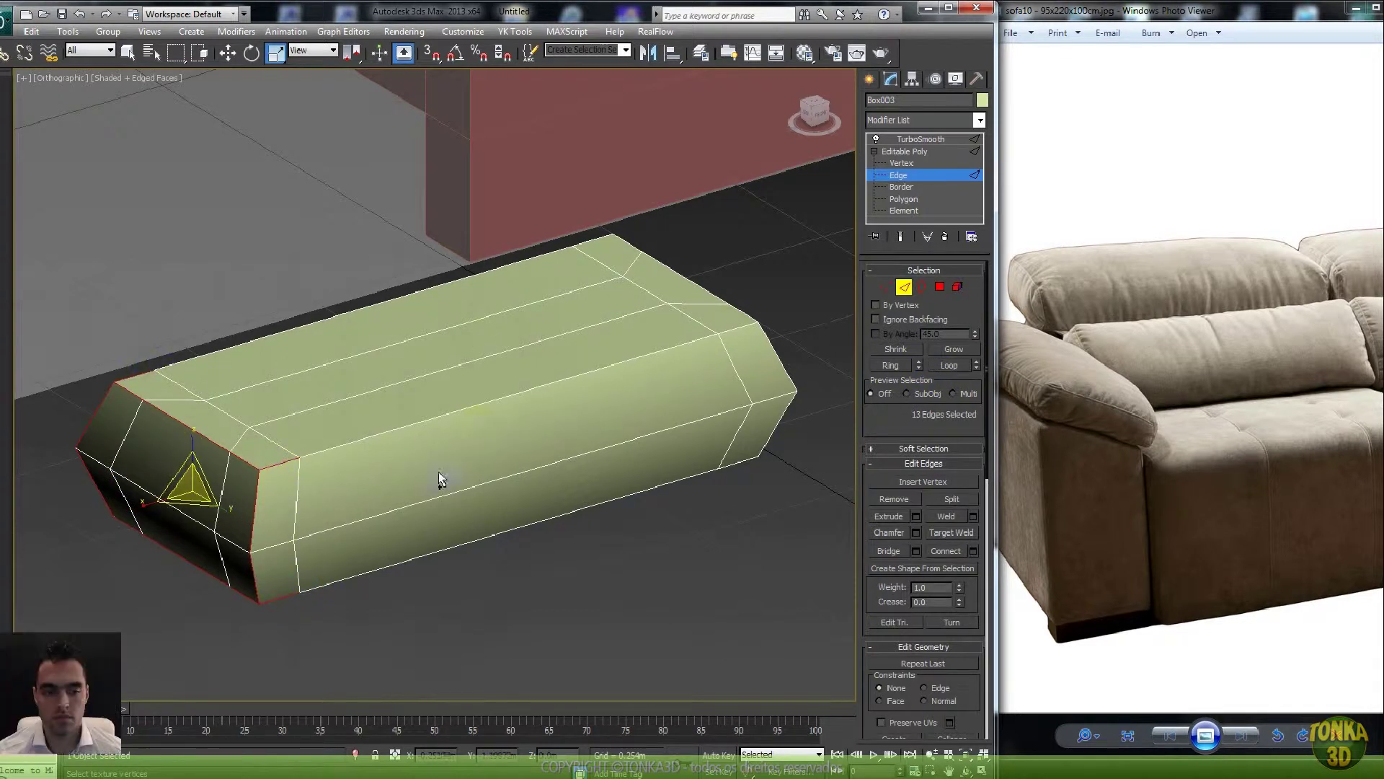
{"action": "key", "text": "F3"}
{"action": "left_click", "coordinate": [127, 513], "text": "ctrl"}
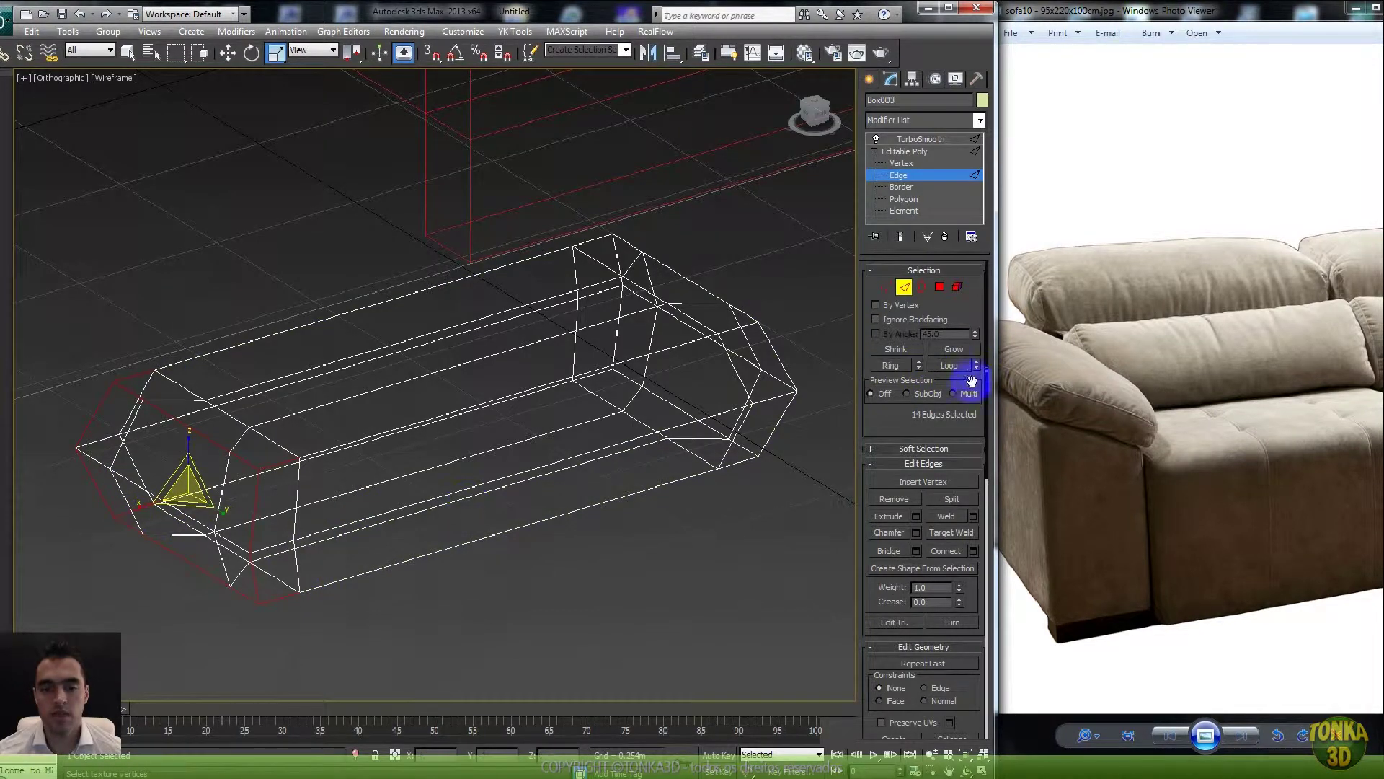
{"action": "left_click", "coordinate": [948, 368]}
- Add the opposite end's outline edges so the selection covers the box's complete upper, lower and corner outline
{"action": "left_click", "coordinate": [770, 426], "text": "ctrl"}
{"action": "left_click", "coordinate": [784, 371], "text": "ctrl"}
{"action": "left_click", "coordinate": [784, 383], "text": "ctrl"}
{"action": "left_click", "coordinate": [632, 250], "text": "ctrl"}
{"action": "left_click", "coordinate": [618, 348], "text": "ctrl"}
{"action": "left_click", "coordinate": [615, 346], "text": "ctrl"}
{"action": "left_click", "coordinate": [954, 351]}
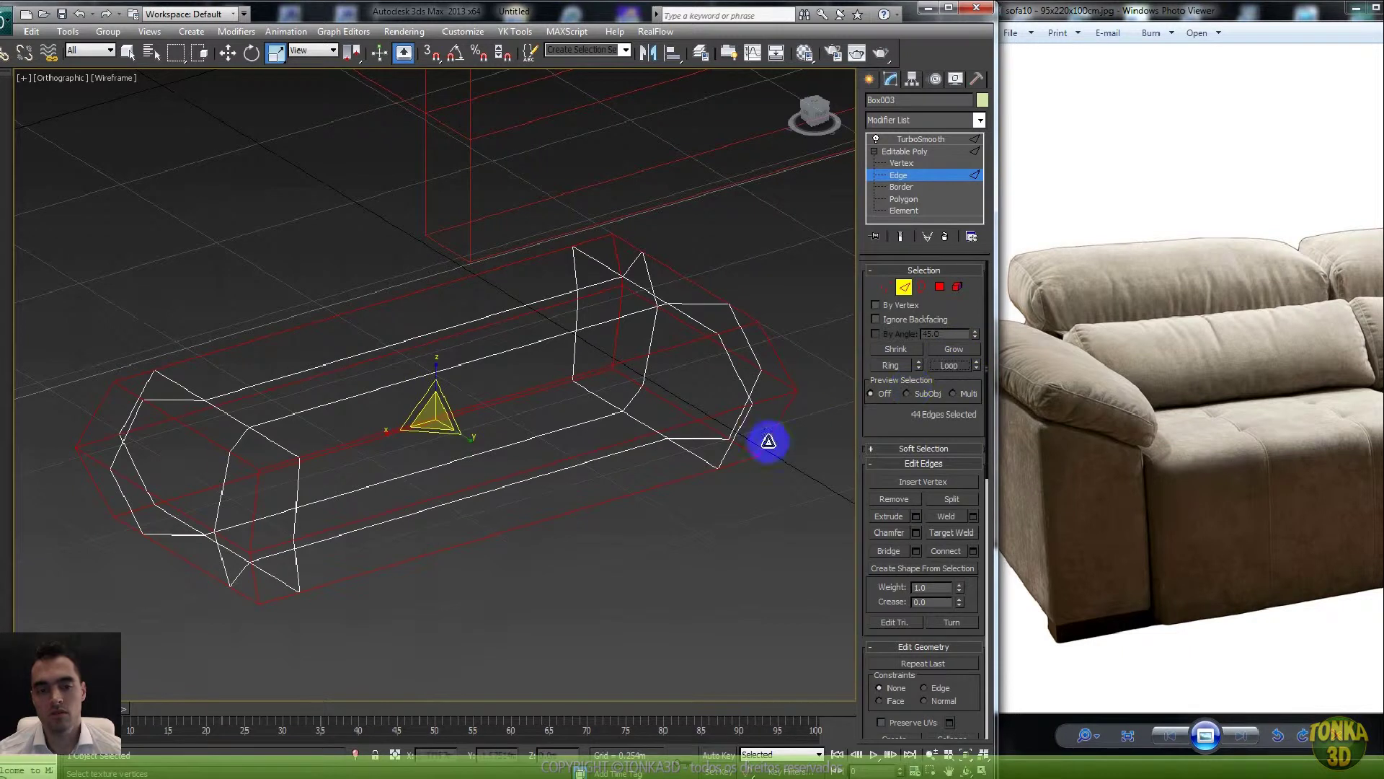
{"action": "key", "text": "ctrl+z"}
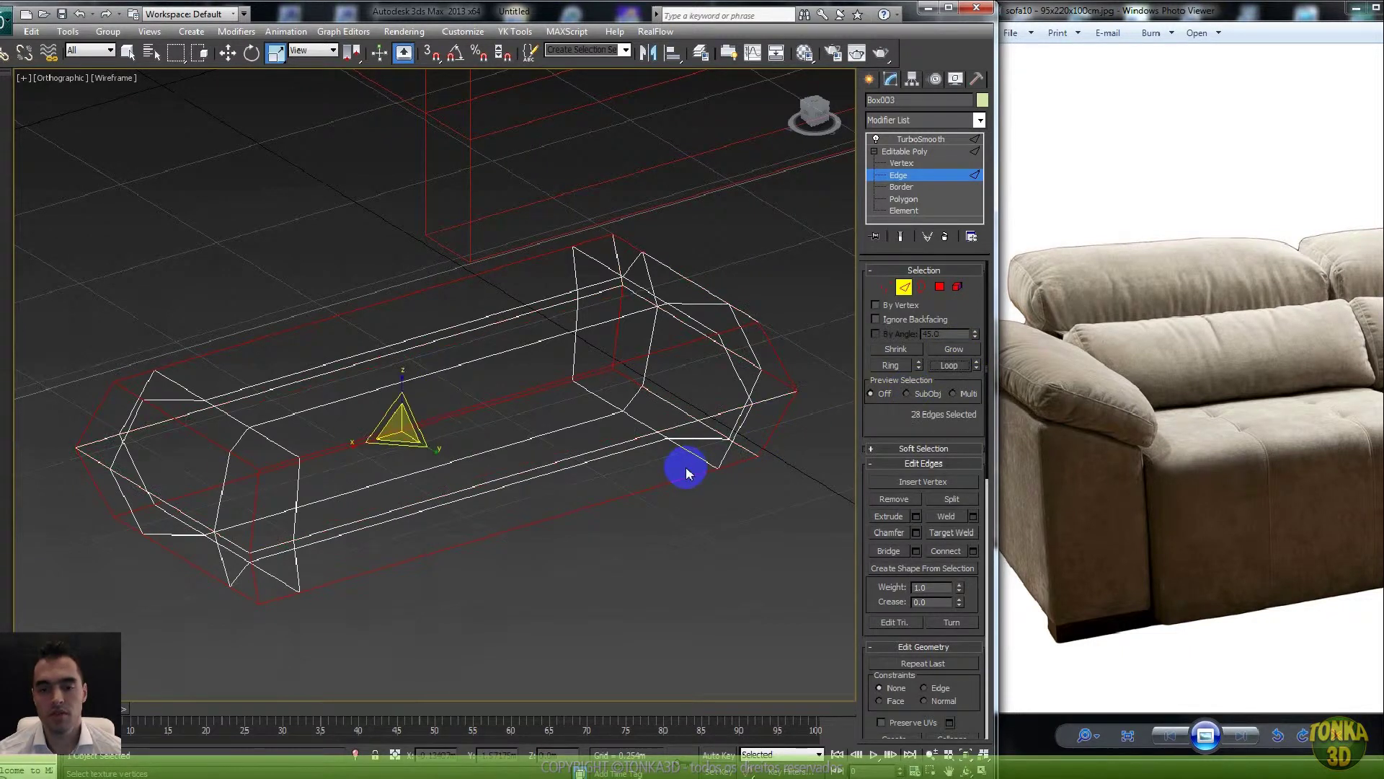
{"action": "left_click", "coordinate": [781, 378], "text": "alt"}
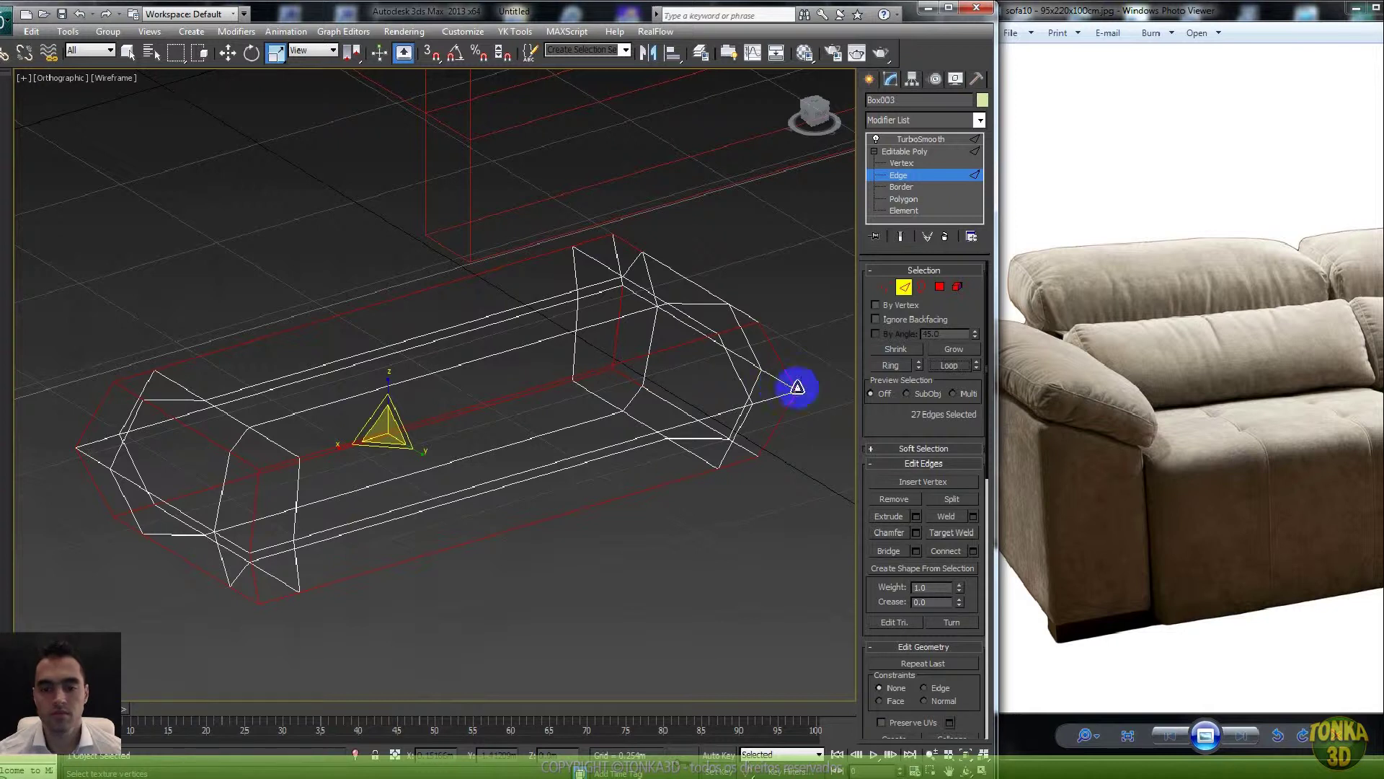
{"action": "left_click", "coordinate": [951, 367]}
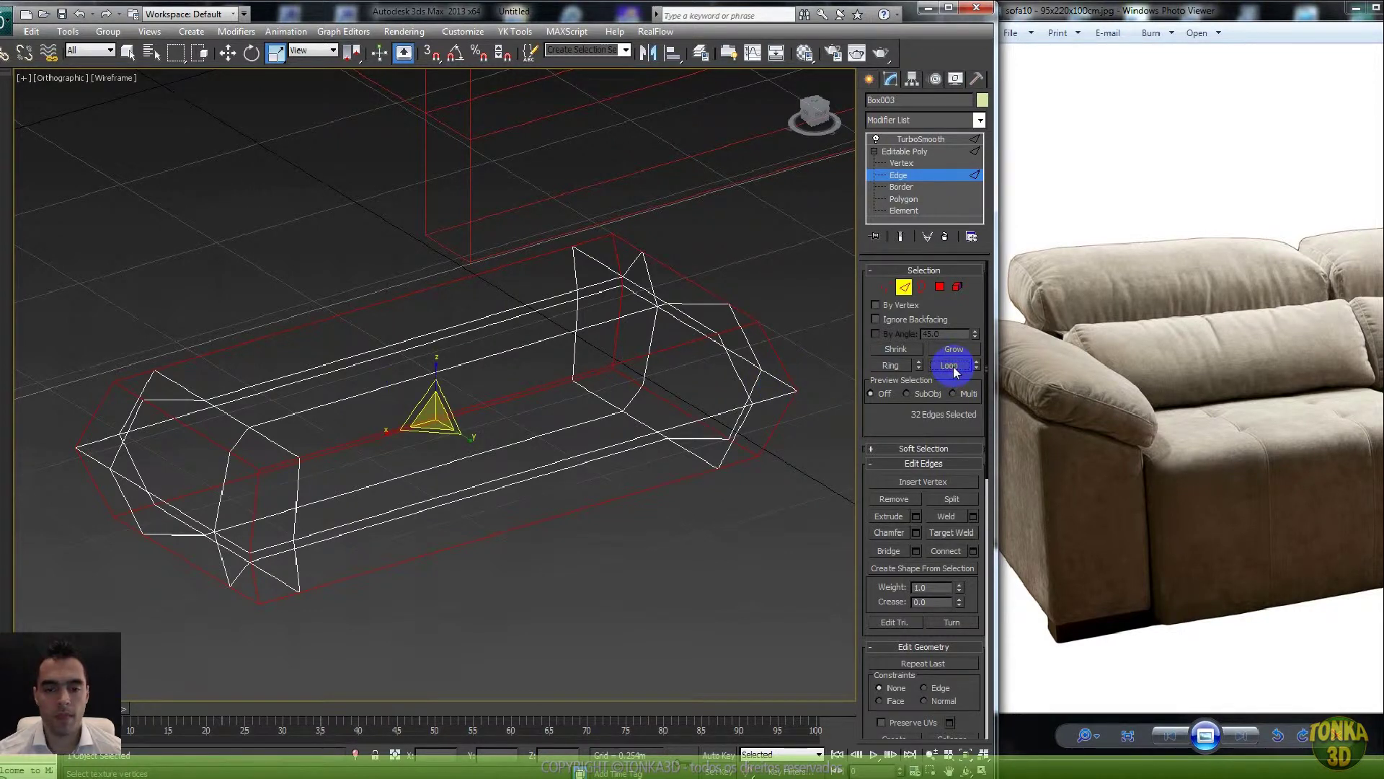
{"action": "key", "text": "F3"}
- Try extruding the selected outline edges with the smoothed end result shown and the mesh edges hidden
{"action": "right_click", "coordinate": [588, 455]}
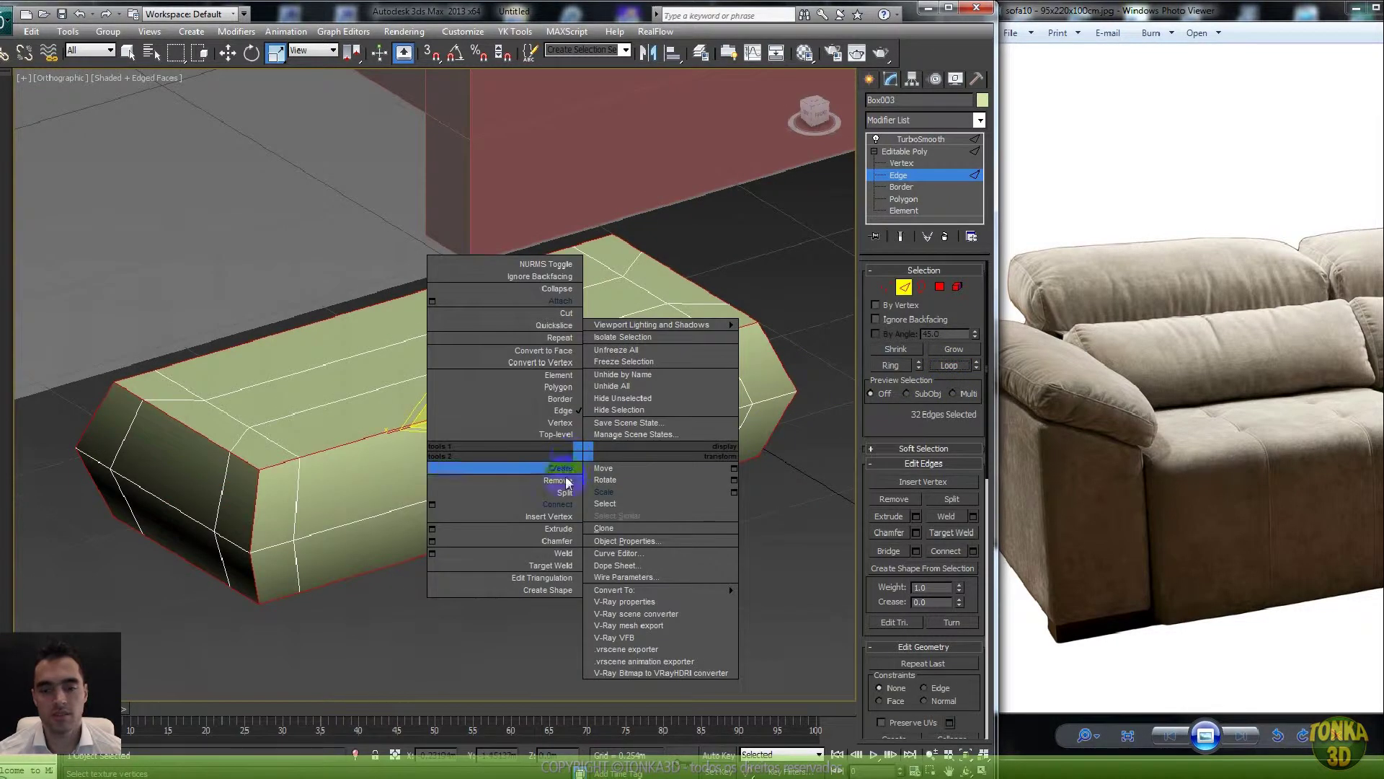
{"action": "left_click", "coordinate": [472, 522]}
{"action": "left_click", "coordinate": [900, 240]}
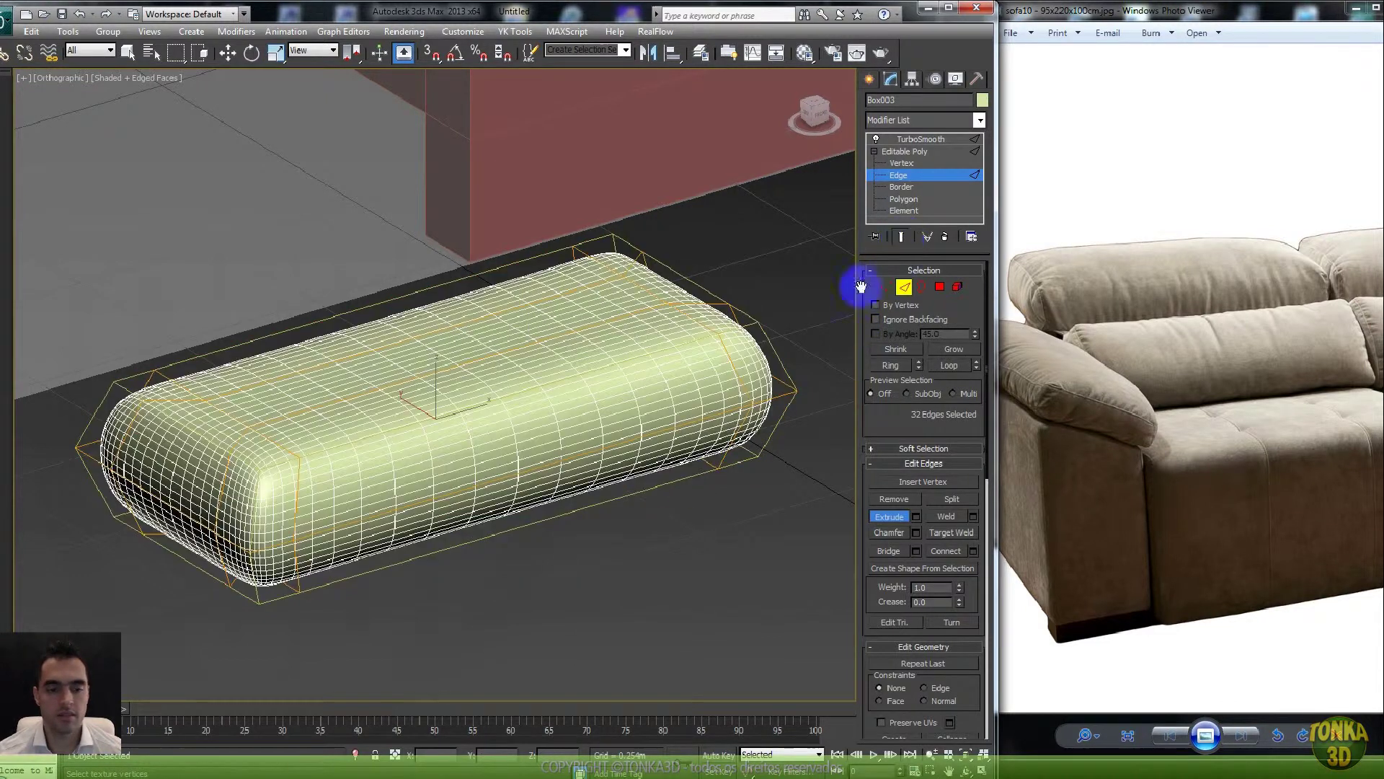
{"action": "key", "text": "F4"}
{"action": "left_click_drag", "start_coordinate": [641, 356], "coordinate": [632, 374]}
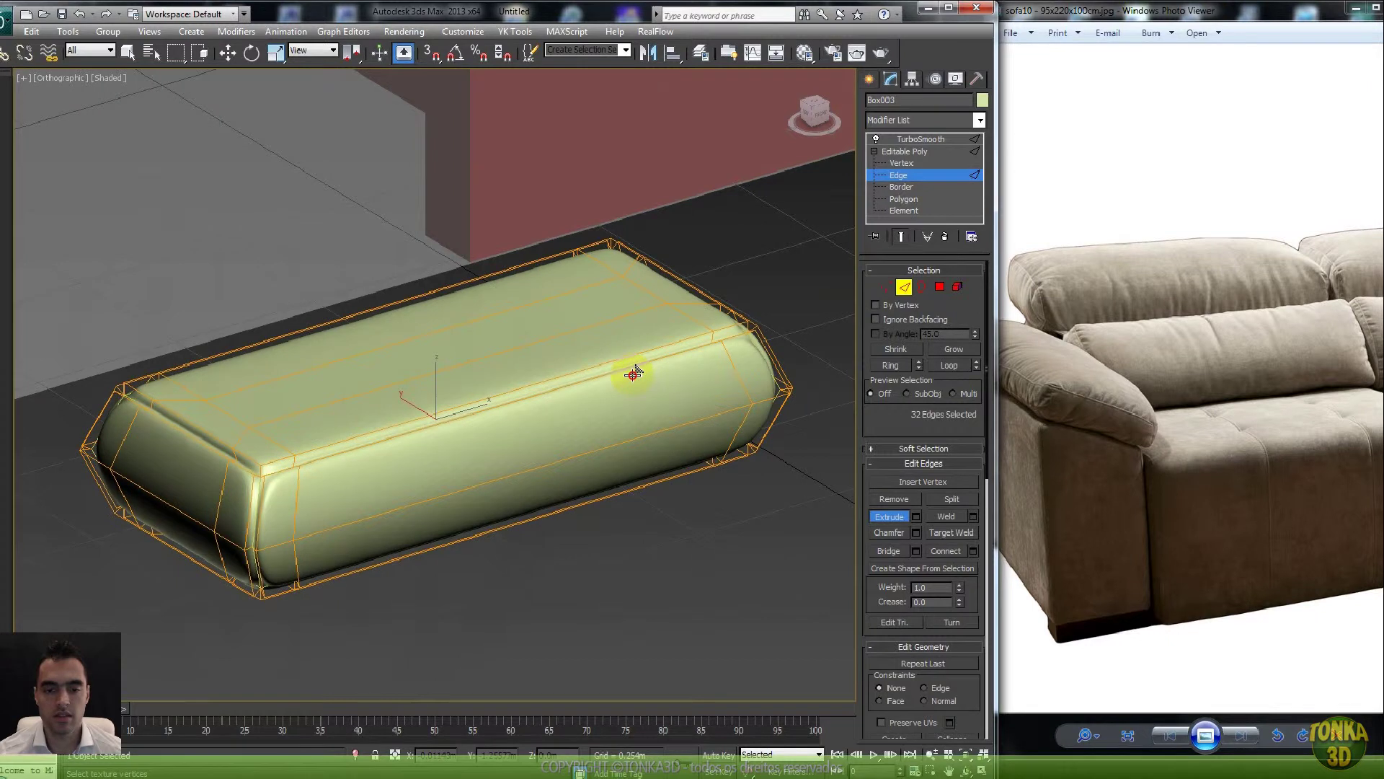
{"action": "right_click", "coordinate": [632, 375]}
{"action": "right_click", "coordinate": [652, 366]}
- Chamfer the selected outline edges slightly to sharpen the borders of the smoothed box
{"action": "right_click", "coordinate": [569, 359]}
{"action": "left_click", "coordinate": [546, 447]}
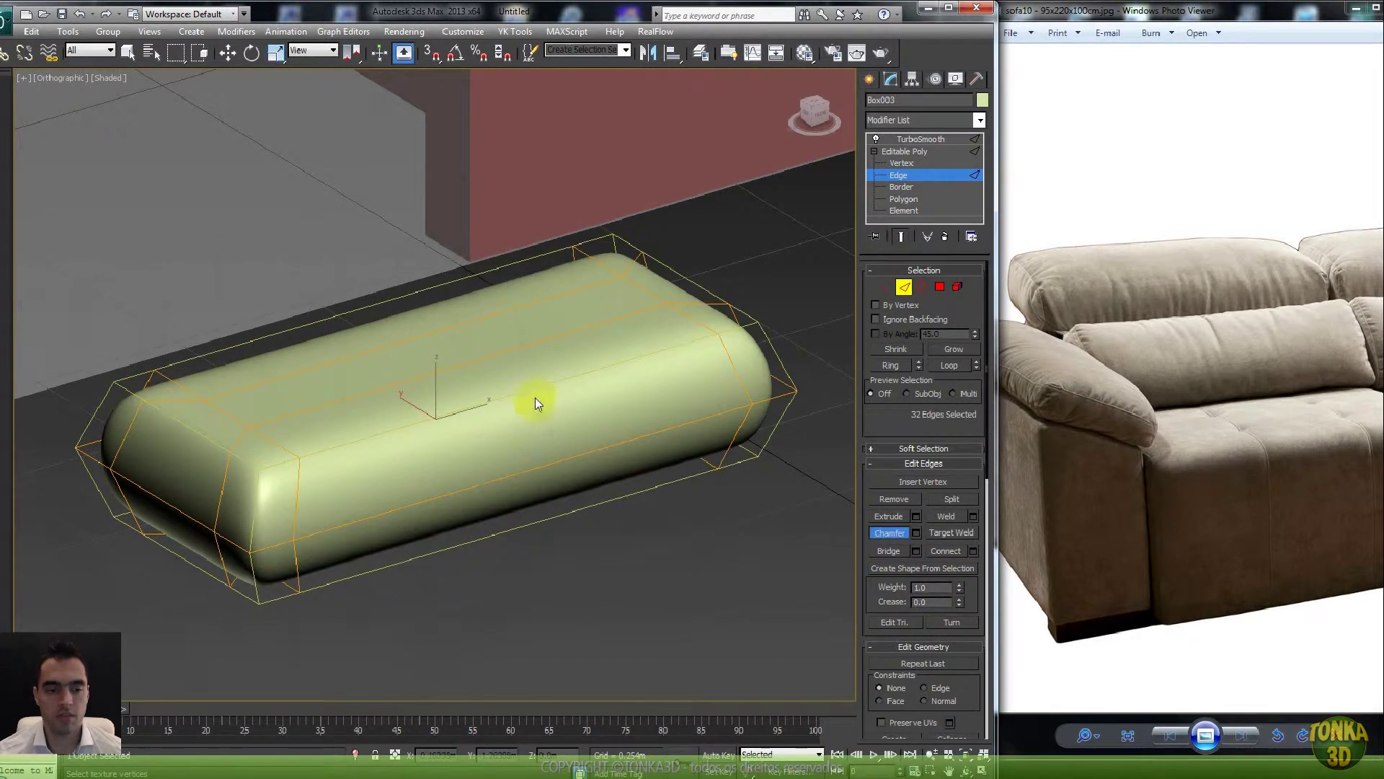
{"action": "left_click_drag", "start_coordinate": [537, 391], "coordinate": [540, 389]}
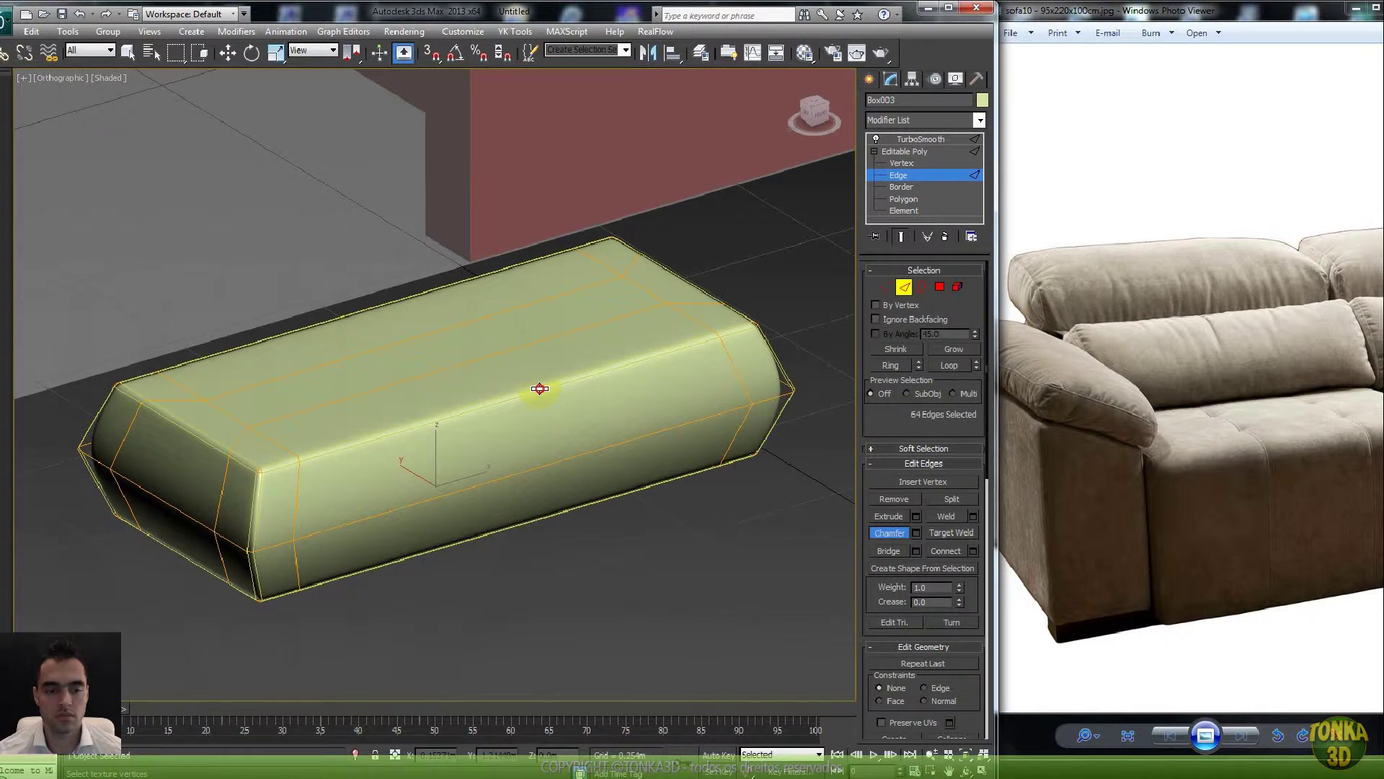
{"action": "left_click_drag", "start_coordinate": [539, 389], "coordinate": [540, 387]}
{"action": "key", "text": "F4"}
{"action": "key", "text": "F4"}
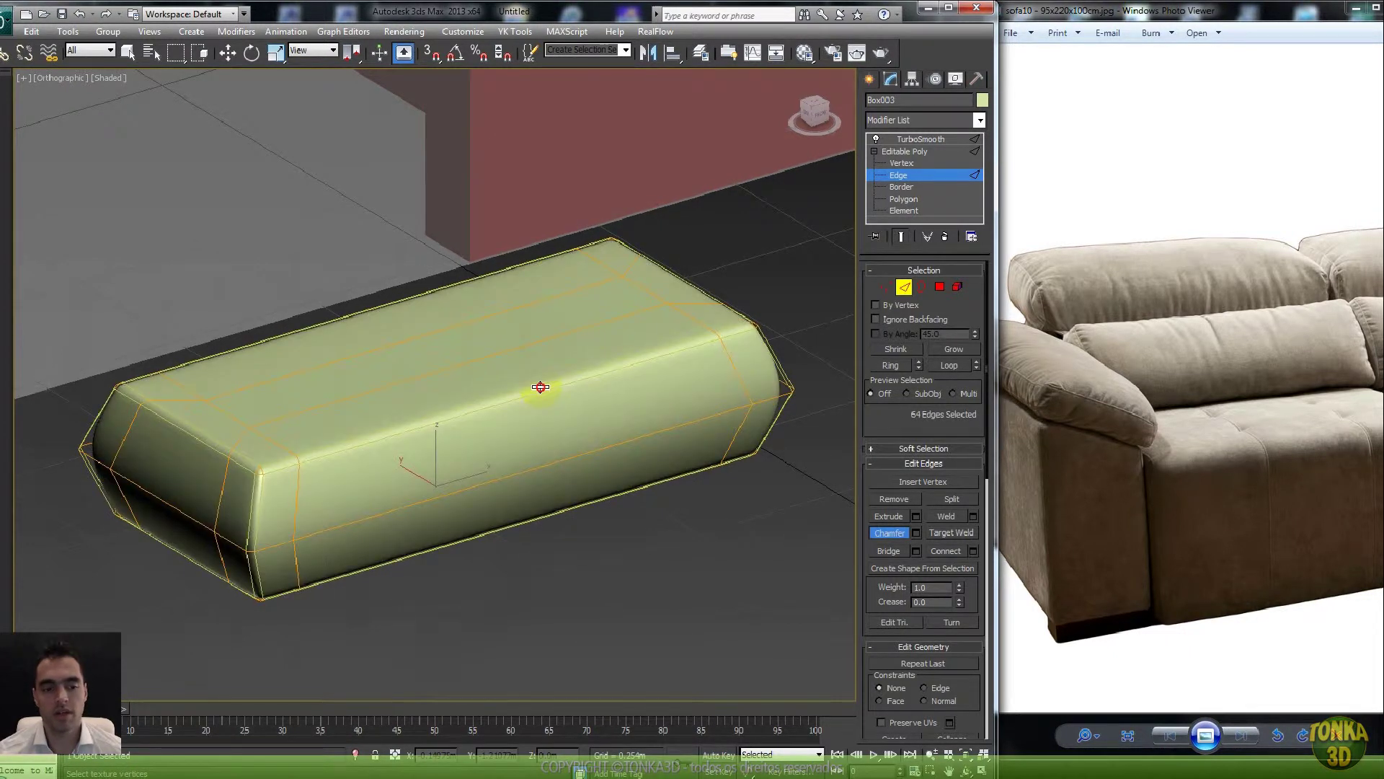
- Try to isolate the chamfered border faces by shrinking the polygon selection
{"action": "left_click", "coordinate": [940, 286]}
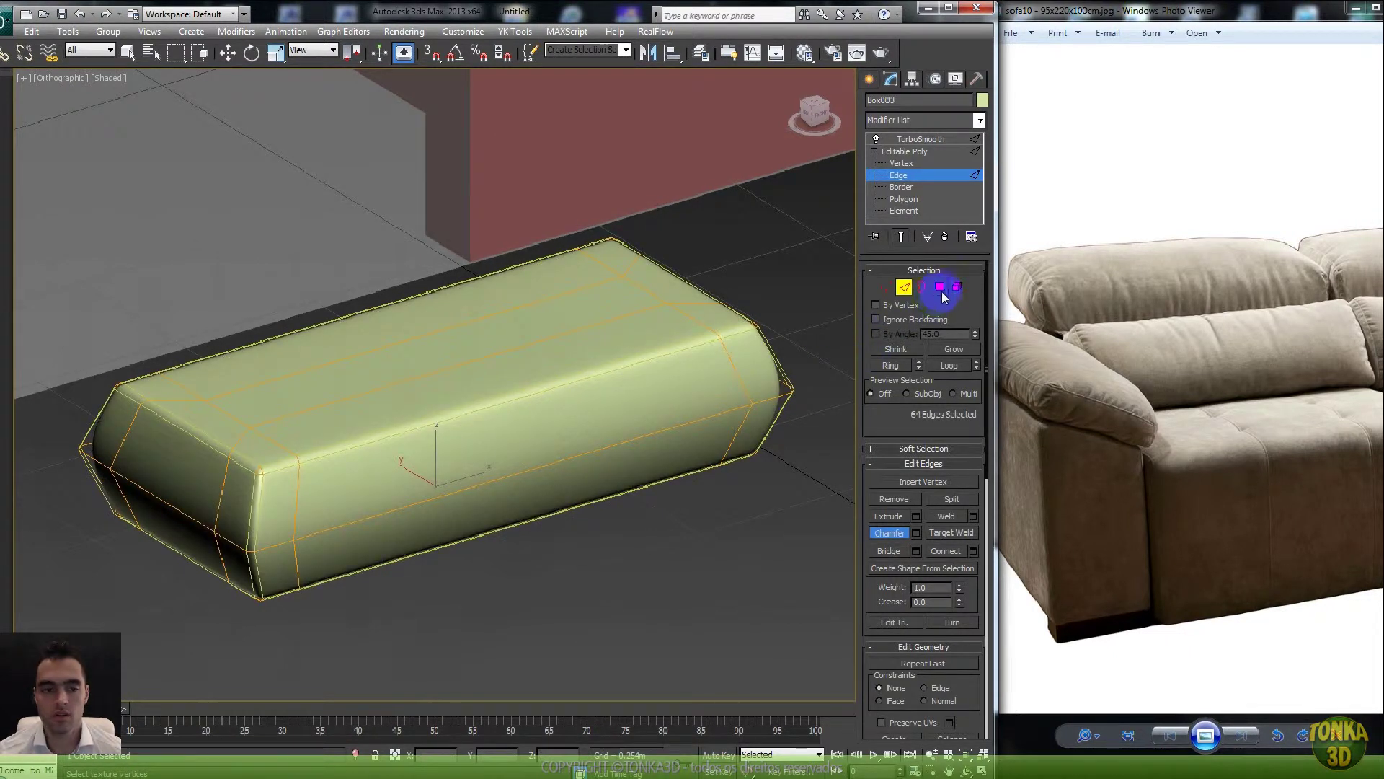
{"action": "left_click", "coordinate": [894, 350]}
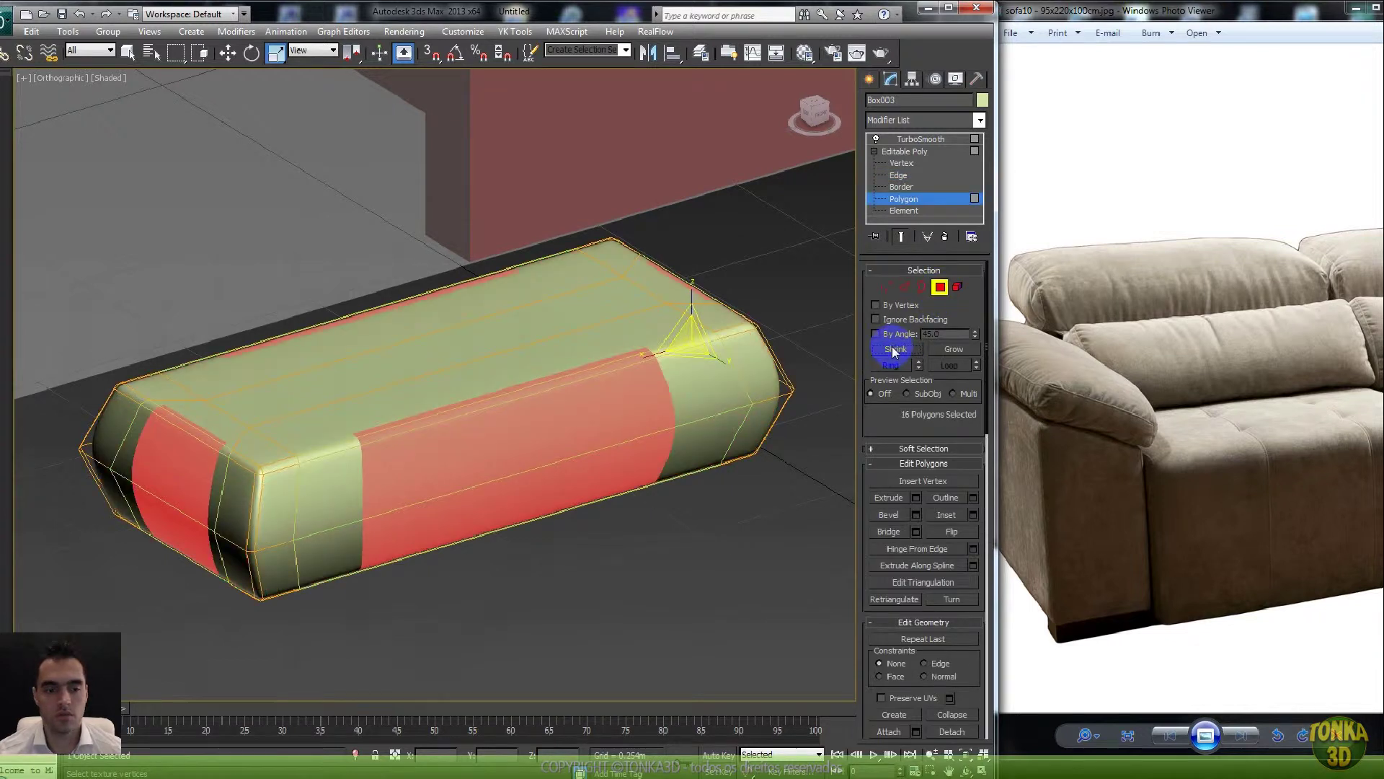
{"action": "left_click", "coordinate": [904, 289]}
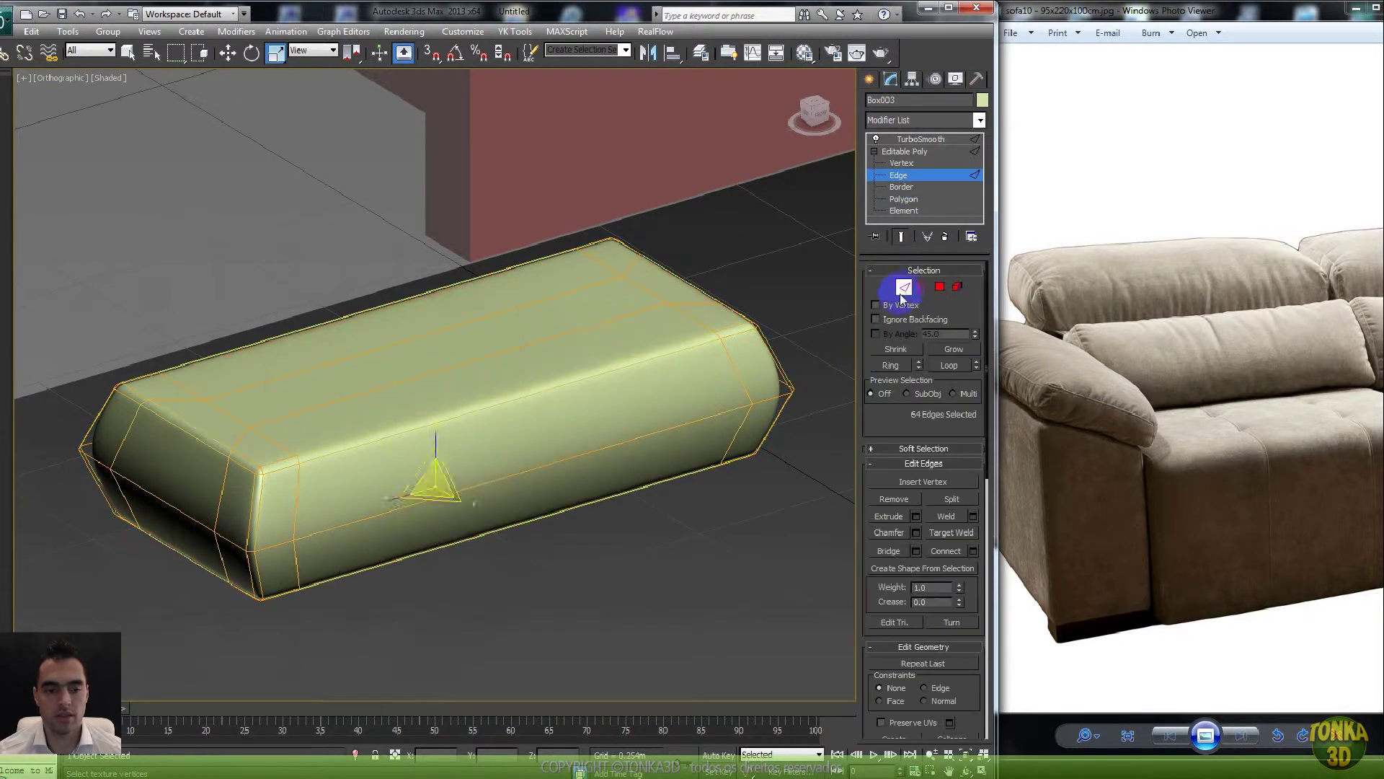
- Hide the smoothed end result, show the mesh edges and select the ring of short edges crossing the chamfered strip at the near corner
{"action": "scroll", "coordinate": [424, 447], "scroll_direction": "up", "scroll_amount": 10}
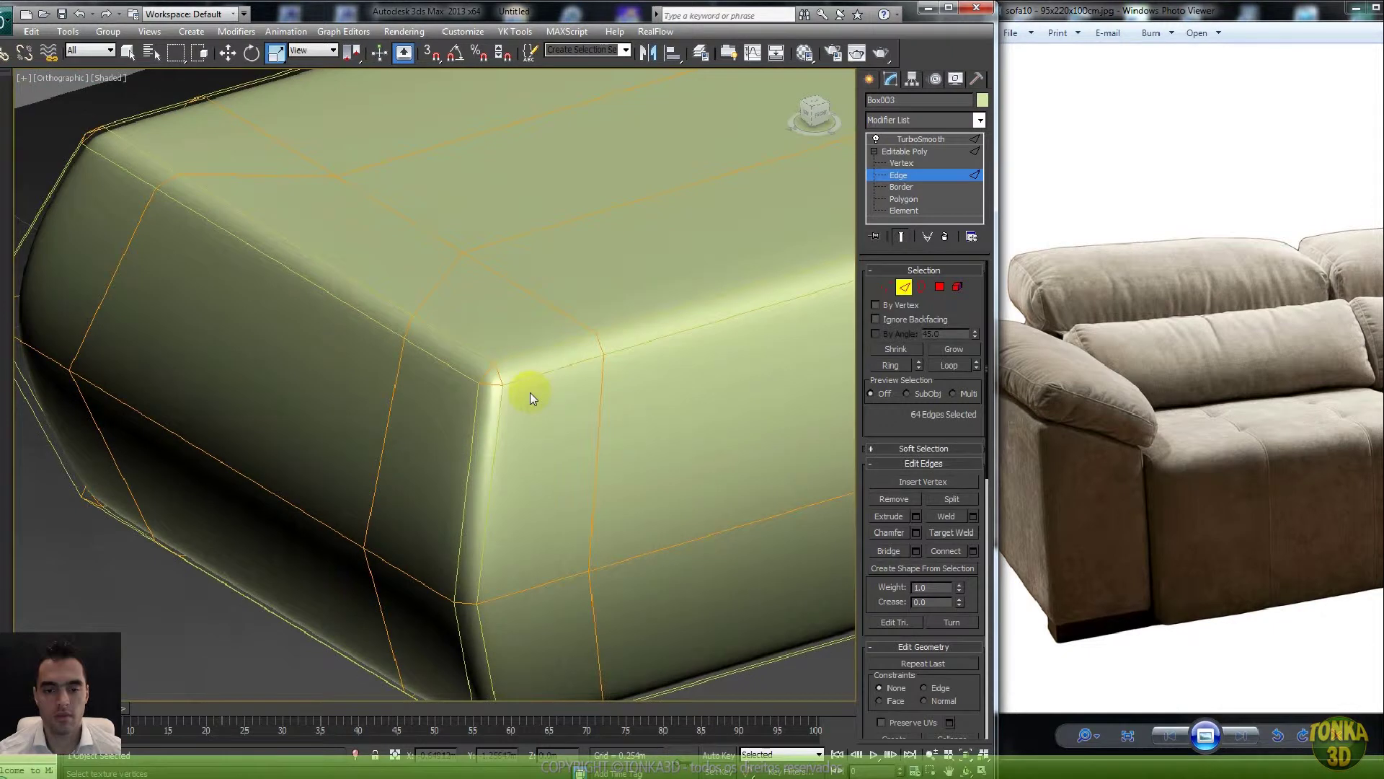
{"action": "left_click", "coordinate": [496, 378]}
{"action": "left_click", "coordinate": [482, 381]}
{"action": "left_click", "coordinate": [488, 372]}
{"action": "left_click", "coordinate": [901, 237]}
{"action": "key", "text": "F4"}
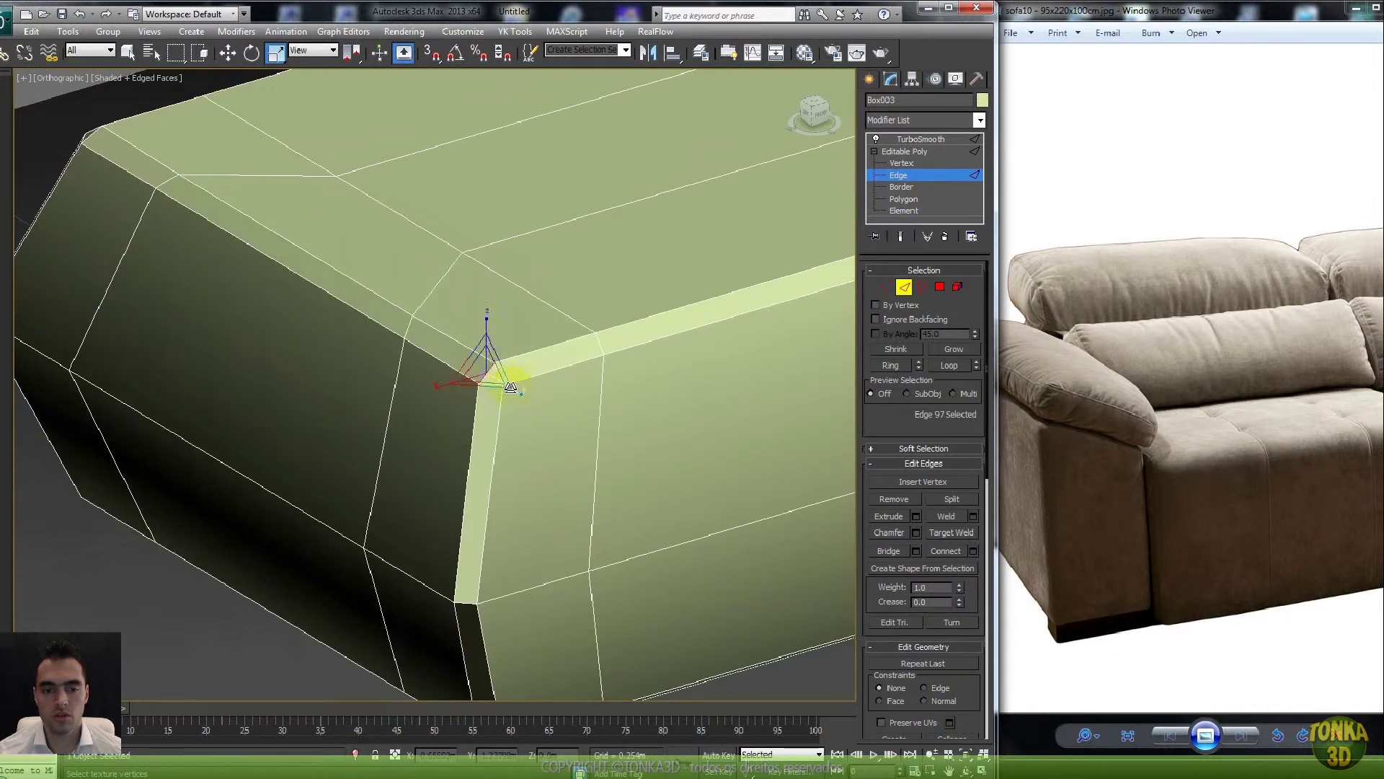
{"action": "left_click", "coordinate": [502, 374]}
{"action": "left_click", "coordinate": [892, 362]}
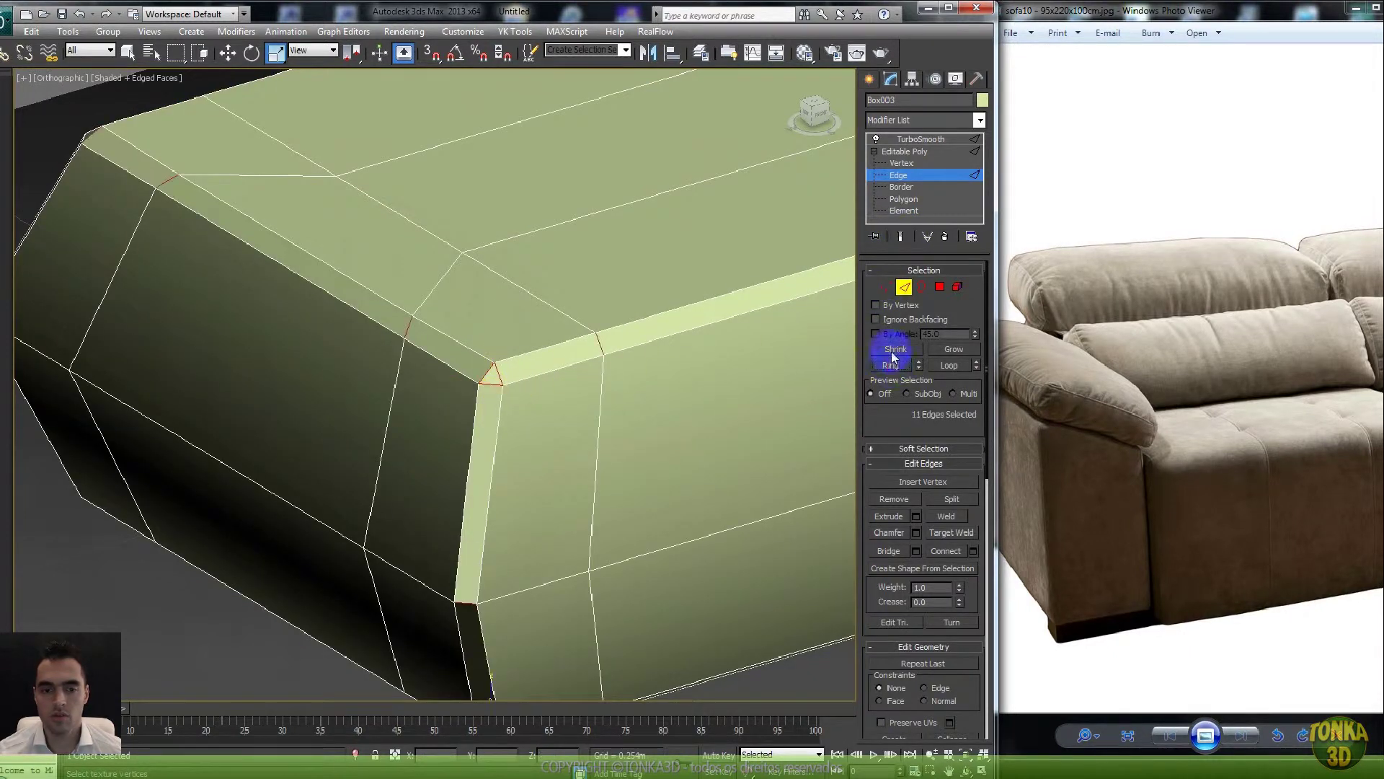
- Convert the edge ring to a polygon selection and add the chamfered strip's faces down the next corner
{"action": "left_click", "coordinate": [939, 292], "text": "ctrl"}
{"action": "scroll", "coordinate": [607, 423], "scroll_direction": "down", "scroll_amount": 5}
{"action": "middle_click_drag", "start_coordinate": [624, 427], "coordinate": [584, 324], "text": "alt"}
{"action": "scroll", "coordinate": [584, 324], "scroll_direction": "up", "scroll_amount": 3}
{"action": "left_click", "coordinate": [554, 462], "text": "ctrl"}
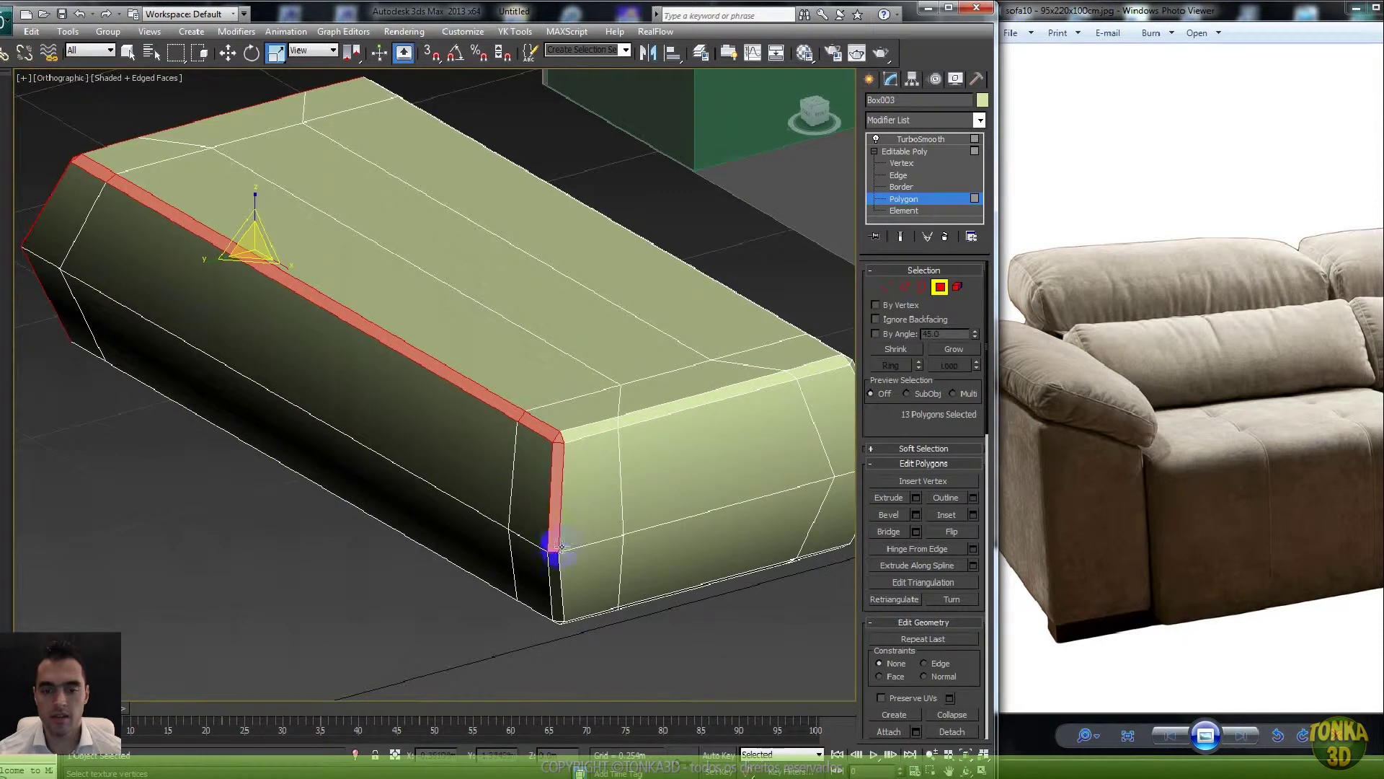
{"action": "left_click", "coordinate": [553, 573], "text": "ctrl"}
- Return to edge selection and add the short edges crossing the chamfered strip at the next corners of the box
{"action": "left_click", "coordinate": [904, 287]}
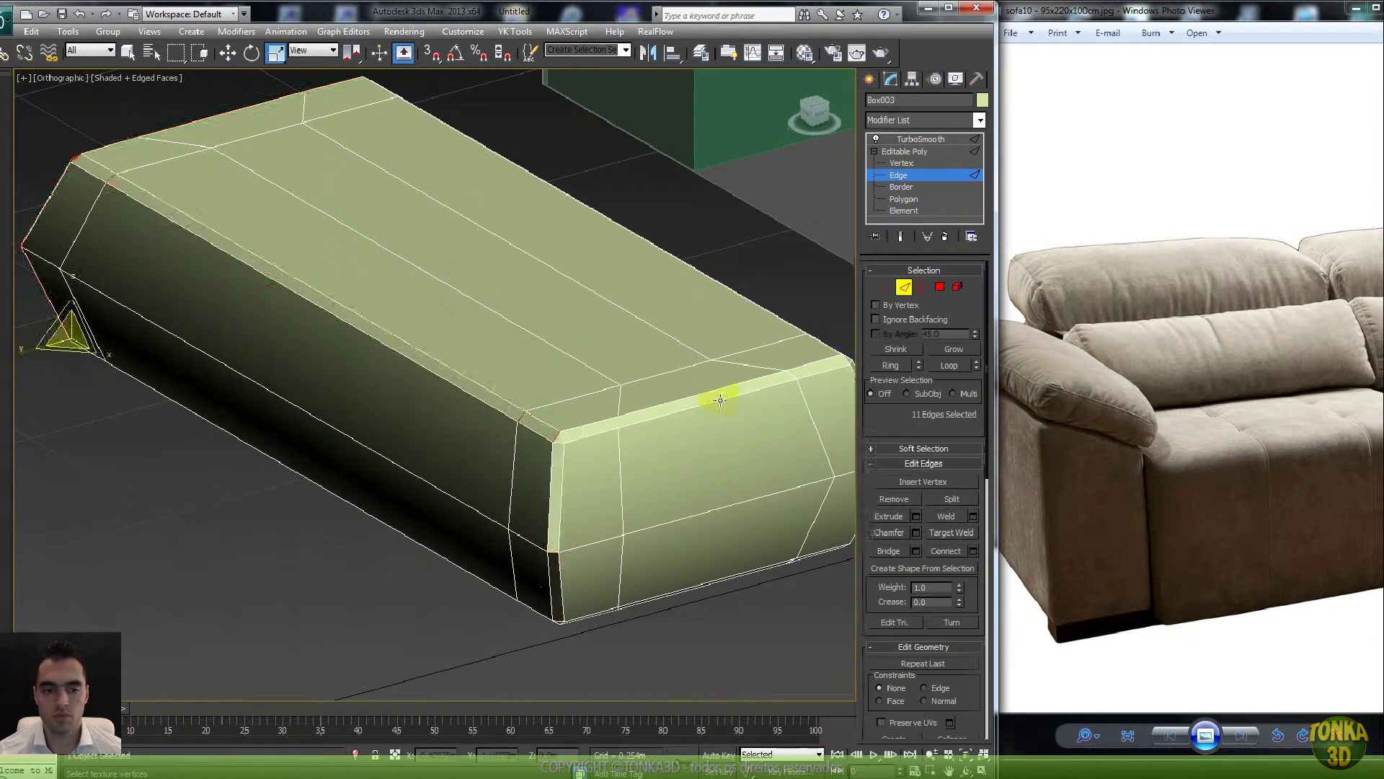
{"action": "scroll", "coordinate": [726, 396], "scroll_direction": "up", "scroll_amount": 4}
{"action": "scroll", "coordinate": [568, 379], "scroll_direction": "down", "scroll_amount": 3}
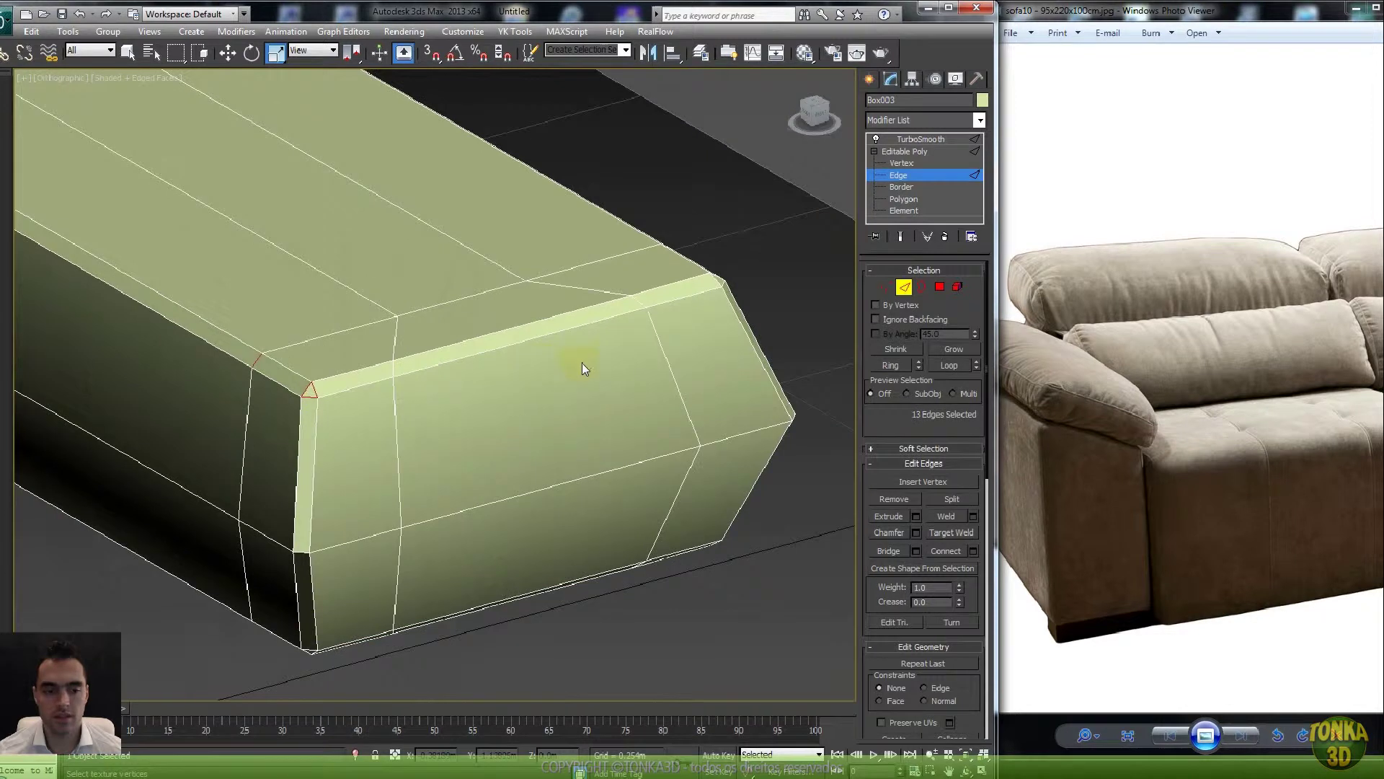
{"action": "middle_click_drag", "start_coordinate": [552, 365], "coordinate": [565, 365], "text": "alt"}
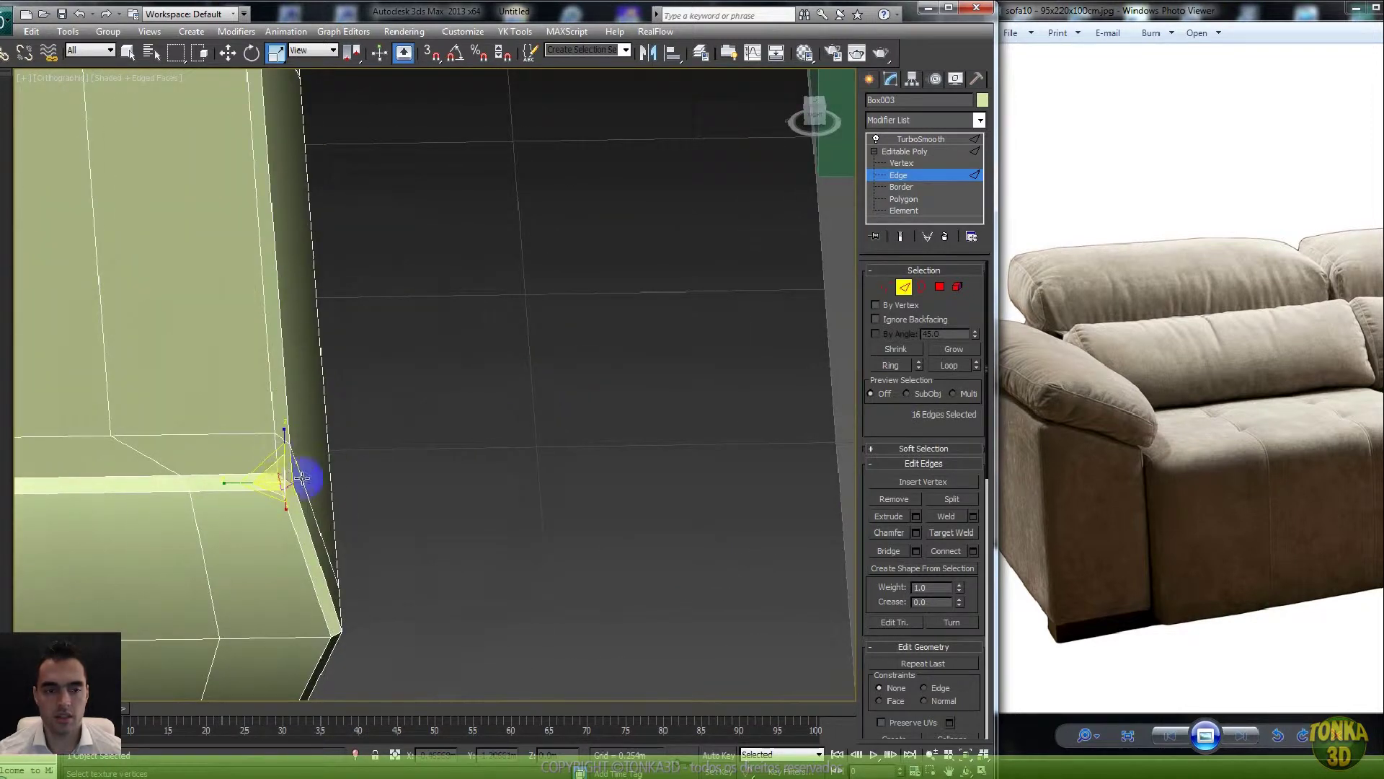
{"action": "middle_click_drag", "start_coordinate": [379, 436], "coordinate": [622, 324], "text": "alt"}
{"action": "scroll", "coordinate": [361, 342], "scroll_direction": "up", "scroll_amount": 3}
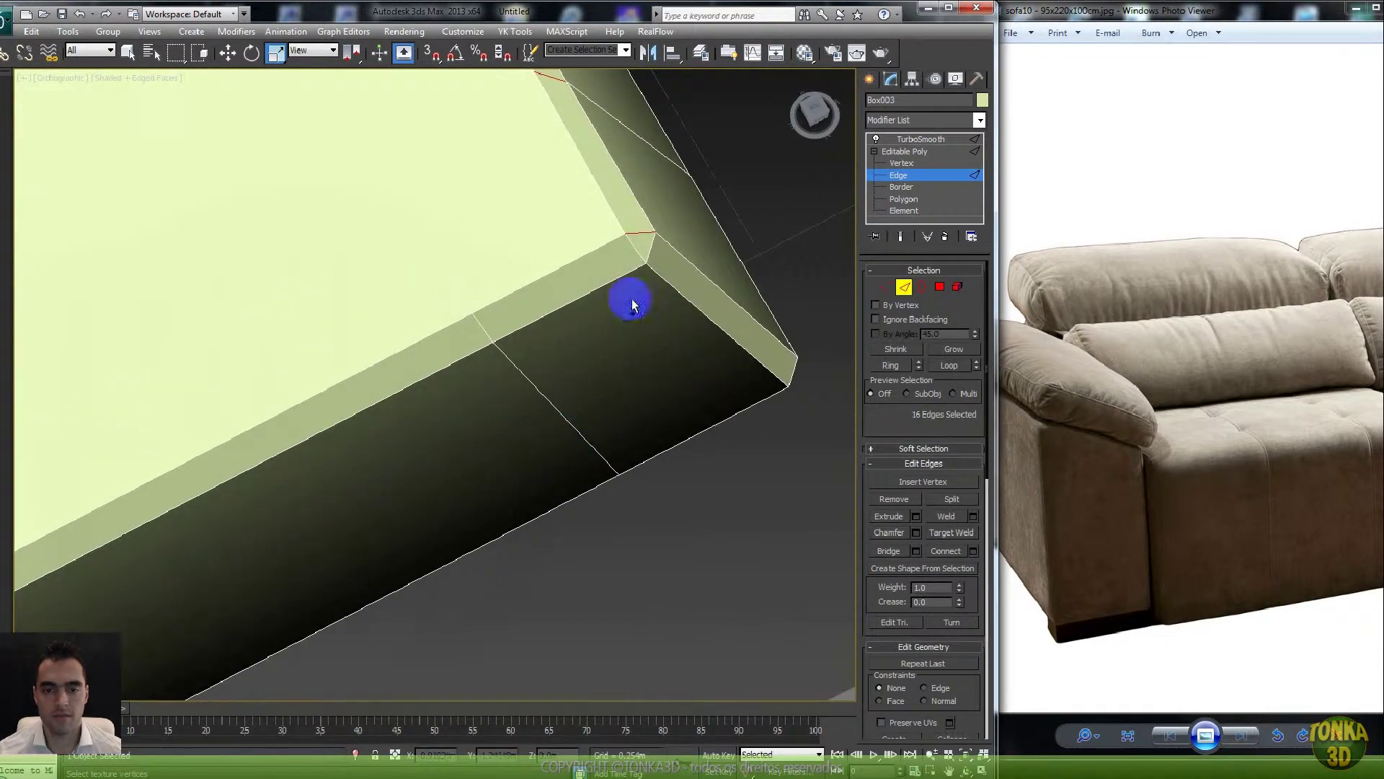
{"action": "left_click", "coordinate": [634, 246], "text": "ctrl"}
{"action": "scroll", "coordinate": [660, 300], "scroll_direction": "down", "scroll_amount": 4}
{"action": "middle_click_drag", "start_coordinate": [499, 435], "coordinate": [777, 267], "text": "alt"}
{"action": "middle_click_drag", "start_coordinate": [398, 295], "coordinate": [815, 372]}
{"action": "scroll", "coordinate": [701, 358], "scroll_direction": "up", "scroll_amount": 4}
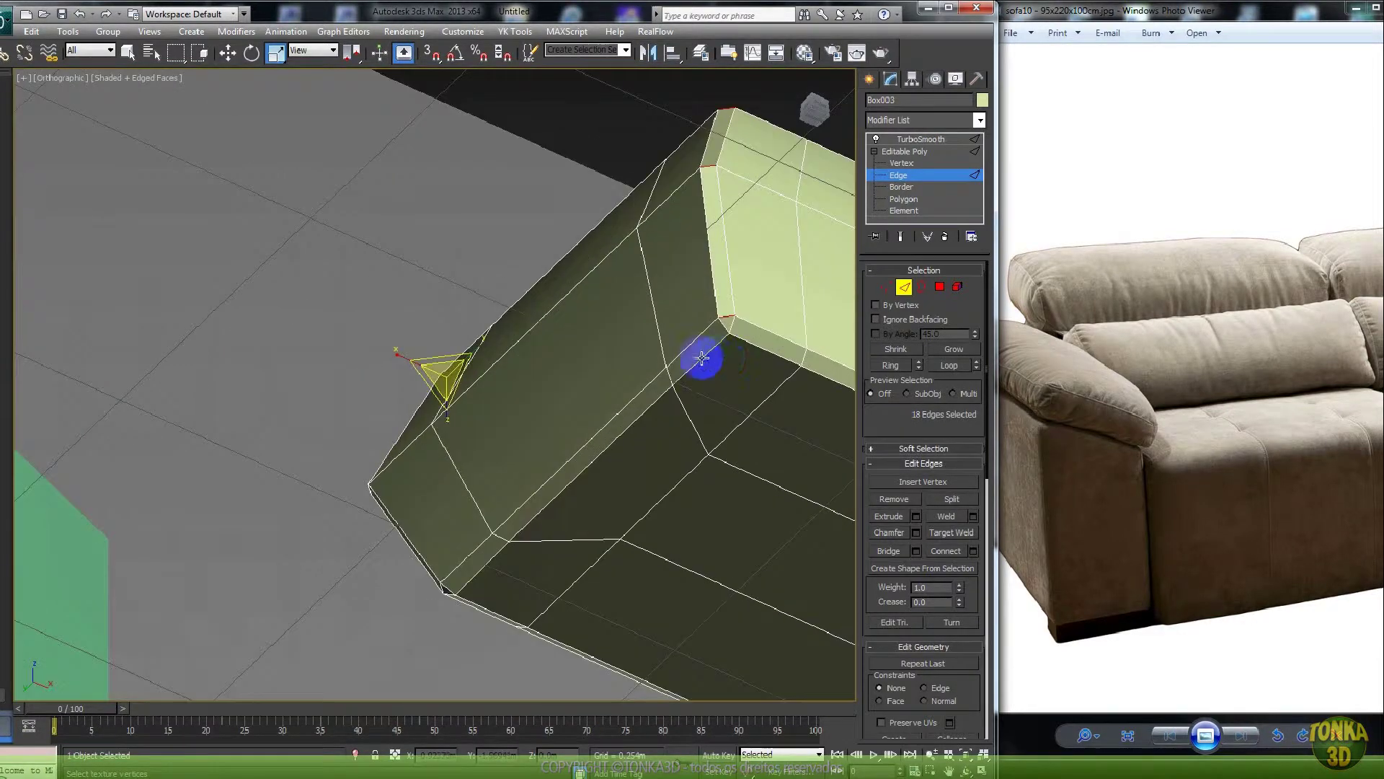
- Add the remaining short edges crossing the chamfered strip at the corners around the underside of the box
{"action": "left_click", "coordinate": [725, 328], "text": "ctrl"}
{"action": "left_click", "coordinate": [448, 585], "text": "ctrl"}
{"action": "scroll", "coordinate": [510, 396], "scroll_direction": "up", "scroll_amount": 1}
{"action": "scroll", "coordinate": [495, 510], "scroll_direction": "up", "scroll_amount": 1}
{"action": "scroll", "coordinate": [543, 570], "scroll_direction": "up", "scroll_amount": 1}
{"action": "left_click", "coordinate": [578, 590], "text": "ctrl"}
{"action": "scroll", "coordinate": [656, 618], "scroll_direction": "down", "scroll_amount": 5}
{"action": "middle_click_drag", "start_coordinate": [656, 620], "coordinate": [399, 437], "text": "alt"}
{"action": "scroll", "coordinate": [540, 410], "scroll_direction": "up", "scroll_amount": 4}
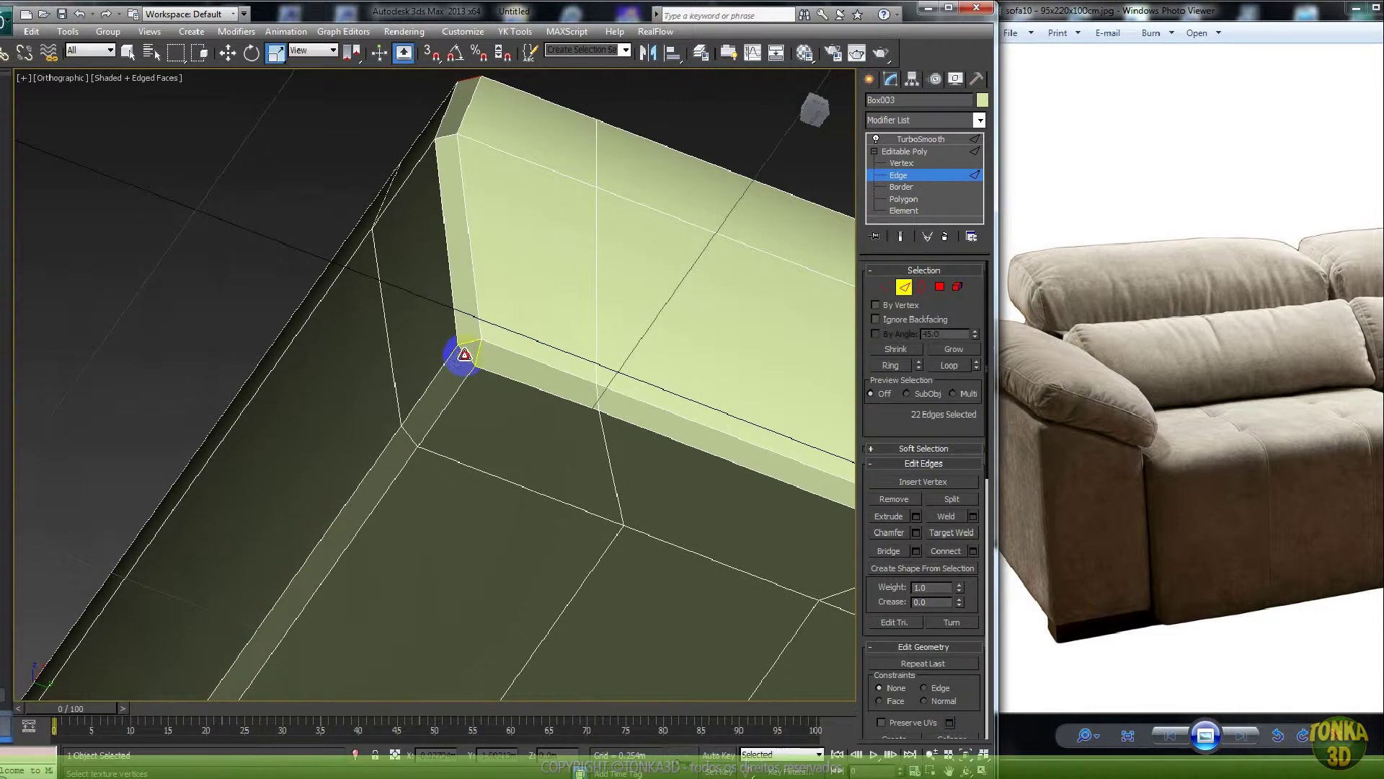
{"action": "left_click", "coordinate": [466, 361], "text": "ctrl"}
{"action": "scroll", "coordinate": [564, 425], "scroll_direction": "down", "scroll_amount": 4}
{"action": "middle_click_drag", "start_coordinate": [603, 476], "coordinate": [538, 405], "text": "alt"}
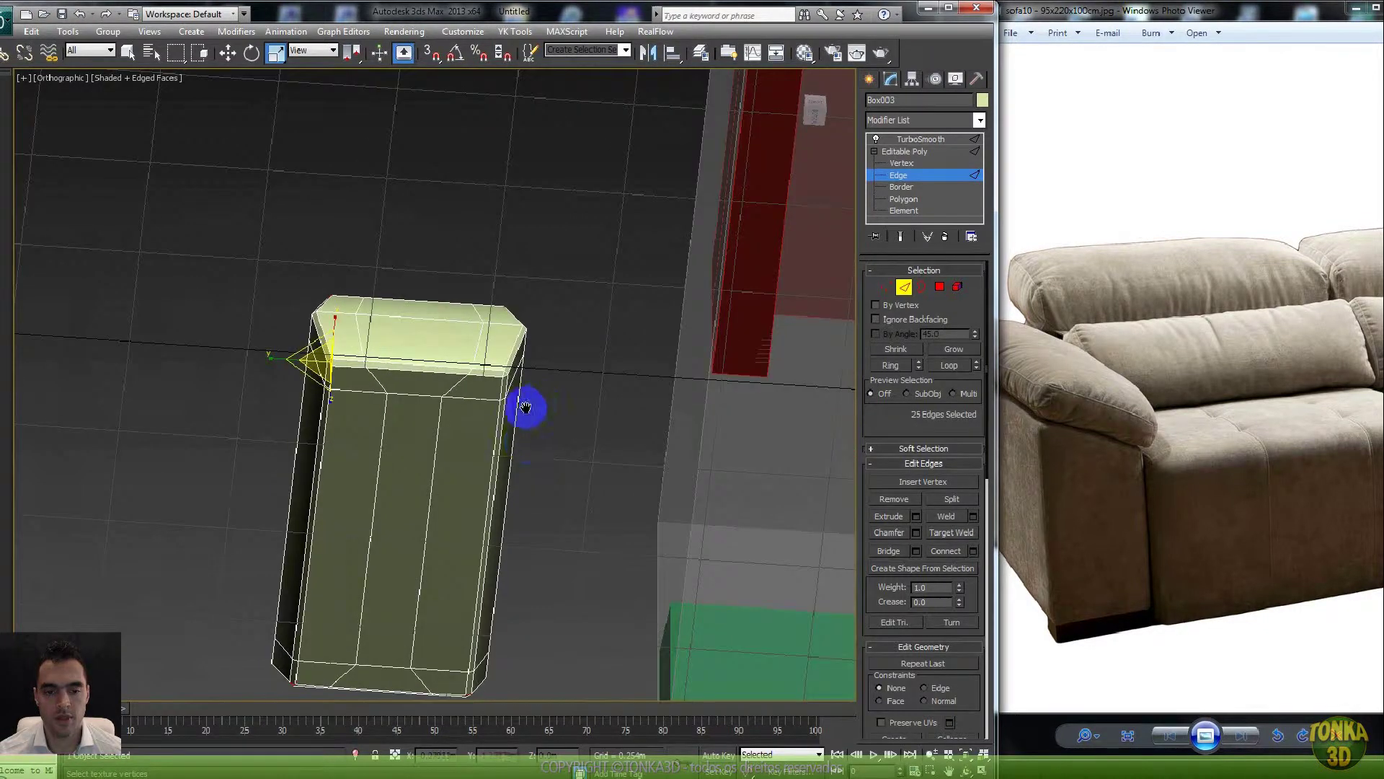
{"action": "scroll", "coordinate": [514, 420], "scroll_direction": "up", "scroll_amount": 4}
{"action": "left_click", "coordinate": [565, 403], "text": "ctrl"}
{"action": "left_click", "coordinate": [572, 410], "text": "ctrl"}
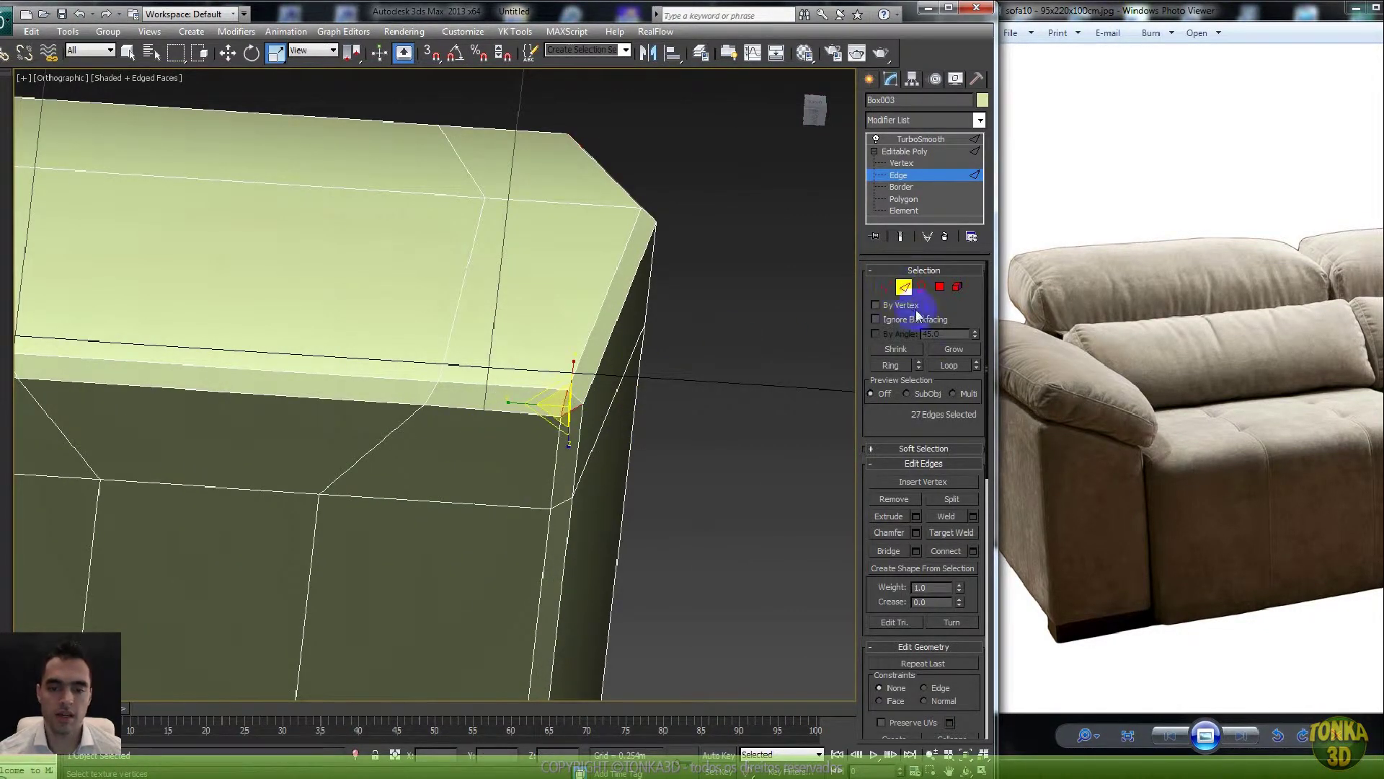
- Convert the edge selection to a polygon selection covering the whole chamfered border strip
{"action": "left_click", "coordinate": [939, 287]}
{"action": "scroll", "coordinate": [617, 346], "scroll_direction": "down", "scroll_amount": 5}
{"action": "middle_click_drag", "start_coordinate": [618, 346], "coordinate": [596, 433], "text": "alt"}
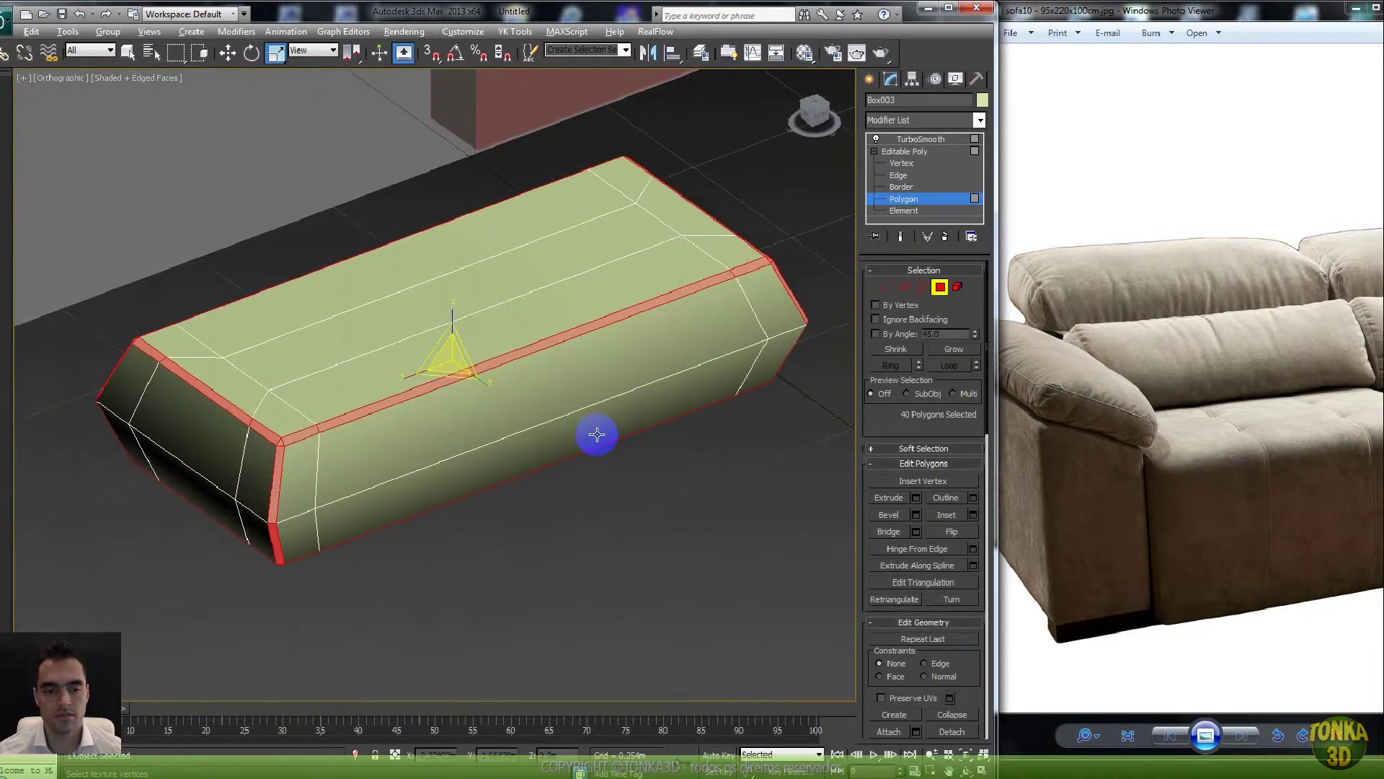
- Extrude the selected border strip along Local Normal with a height of about 0.01363 m
{"action": "scroll", "coordinate": [612, 414], "scroll_direction": "up", "scroll_amount": 3}
{"action": "right_click", "coordinate": [629, 389]}
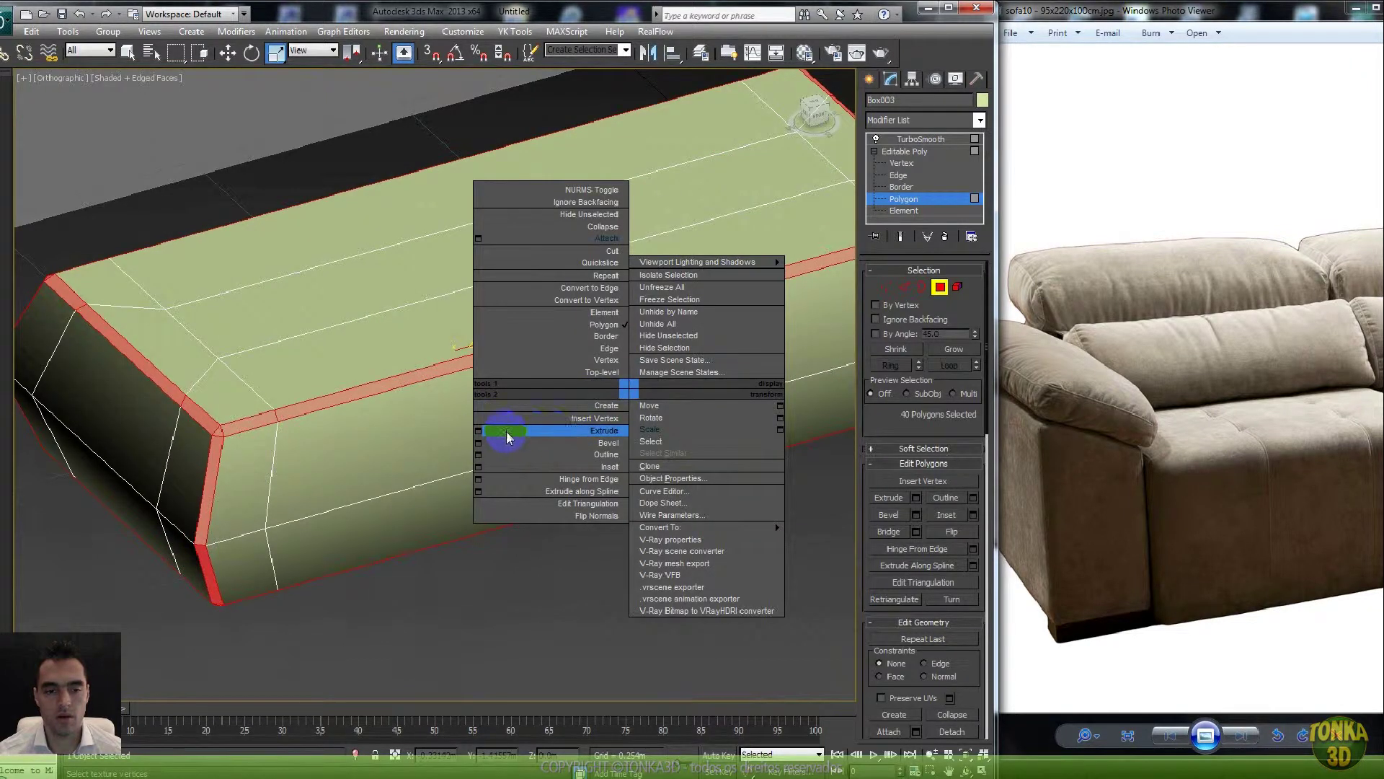
{"action": "left_click", "coordinate": [478, 431]}
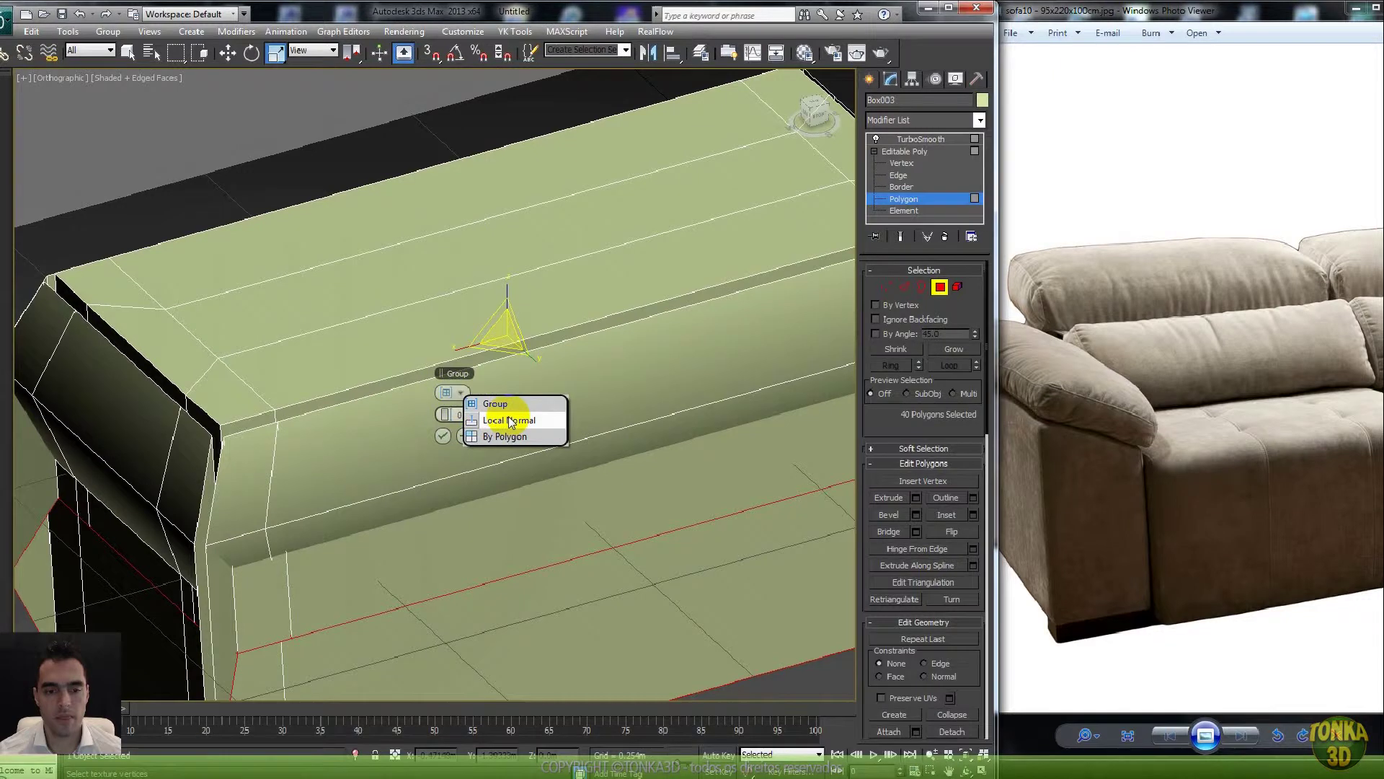
{"action": "left_click", "coordinate": [509, 420]}
{"action": "left_click_drag", "start_coordinate": [452, 422], "coordinate": [211, 425]}
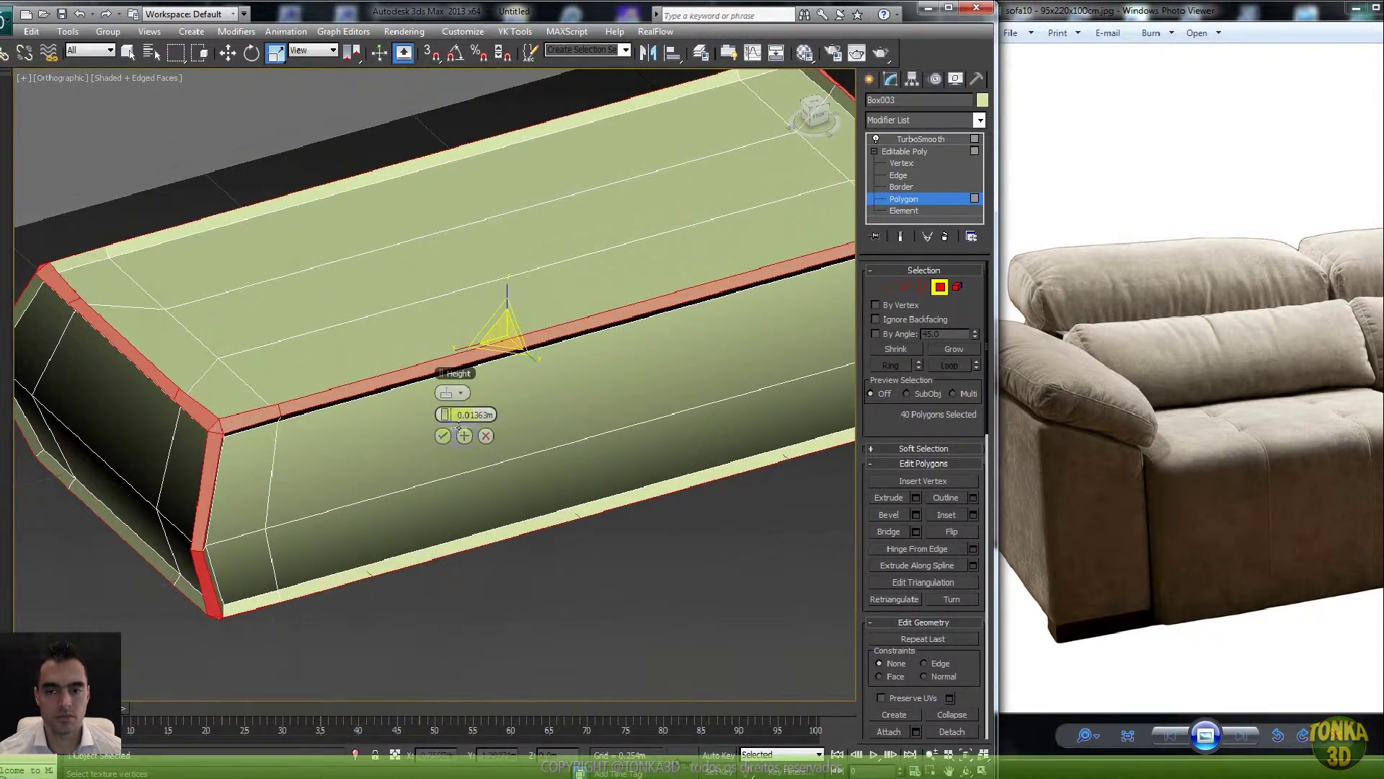
- Show the smoothed result without edges, reduce the strip's extrusion height to about 0.00808 m, accept it and leave polygon editing
{"action": "left_click", "coordinate": [900, 235]}
{"action": "key", "text": "F4"}
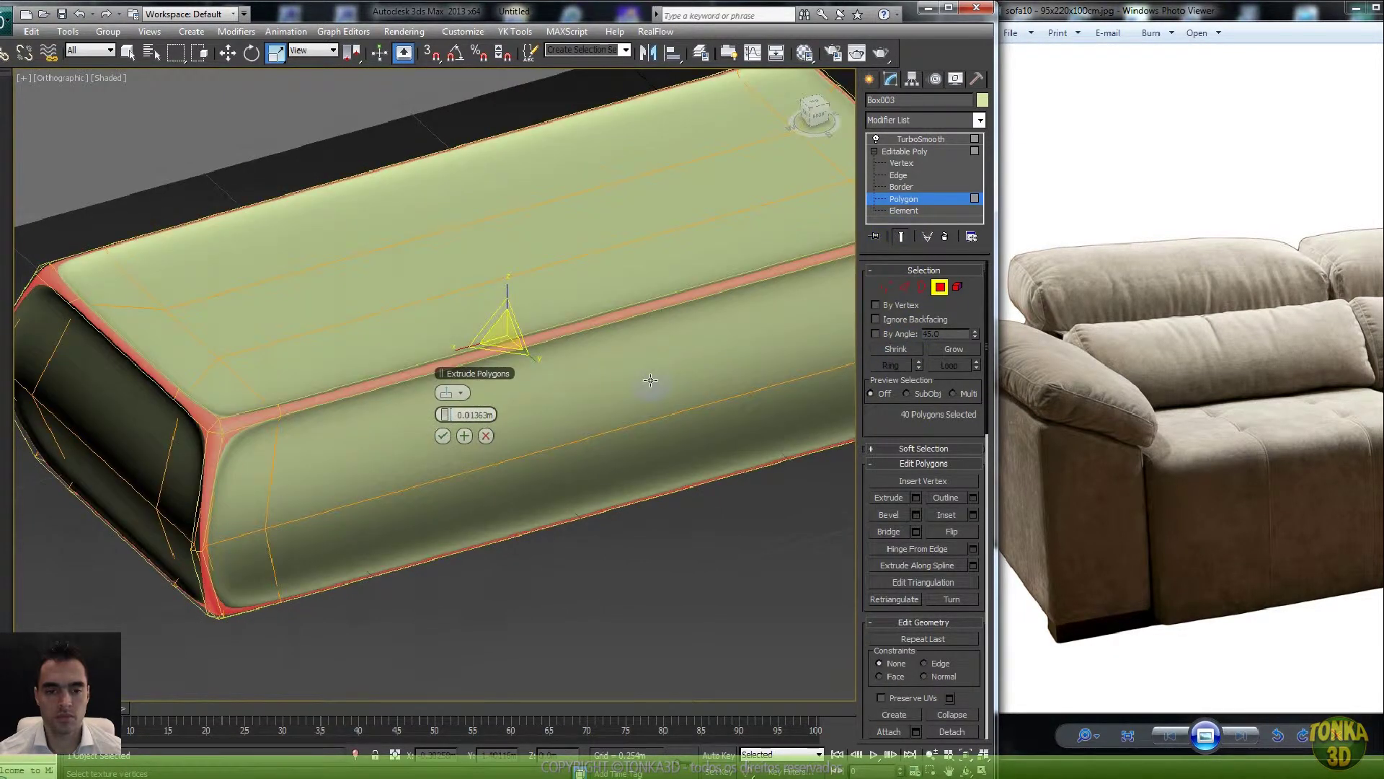
{"action": "key", "text": "F2"}
{"action": "mouse_move", "coordinate": [639, 392]}
{"action": "middle_mouse_down", "text": "alt"}
{"action": "mouse_move", "coordinate": [630, 398]}
{"action": "mouse_move", "coordinate": [650, 410]}
{"action": "mouse_move", "coordinate": [682, 399]}
{"action": "mouse_move", "coordinate": [484, 410]}
{"action": "mouse_move", "coordinate": [564, 397]}
{"action": "middle_mouse_up", "text": "alt"}
{"action": "scroll", "coordinate": [630, 399], "scroll_direction": "down", "scroll_amount": 2}
{"action": "scroll", "coordinate": [649, 413], "scroll_direction": "up", "scroll_amount": 2}
{"action": "mouse_move", "coordinate": [453, 417]}
{"action": "left_mouse_down"}
{"action": "mouse_move", "coordinate": [435, 415]}
{"action": "mouse_move", "coordinate": [446, 415]}
{"action": "left_mouse_up"}
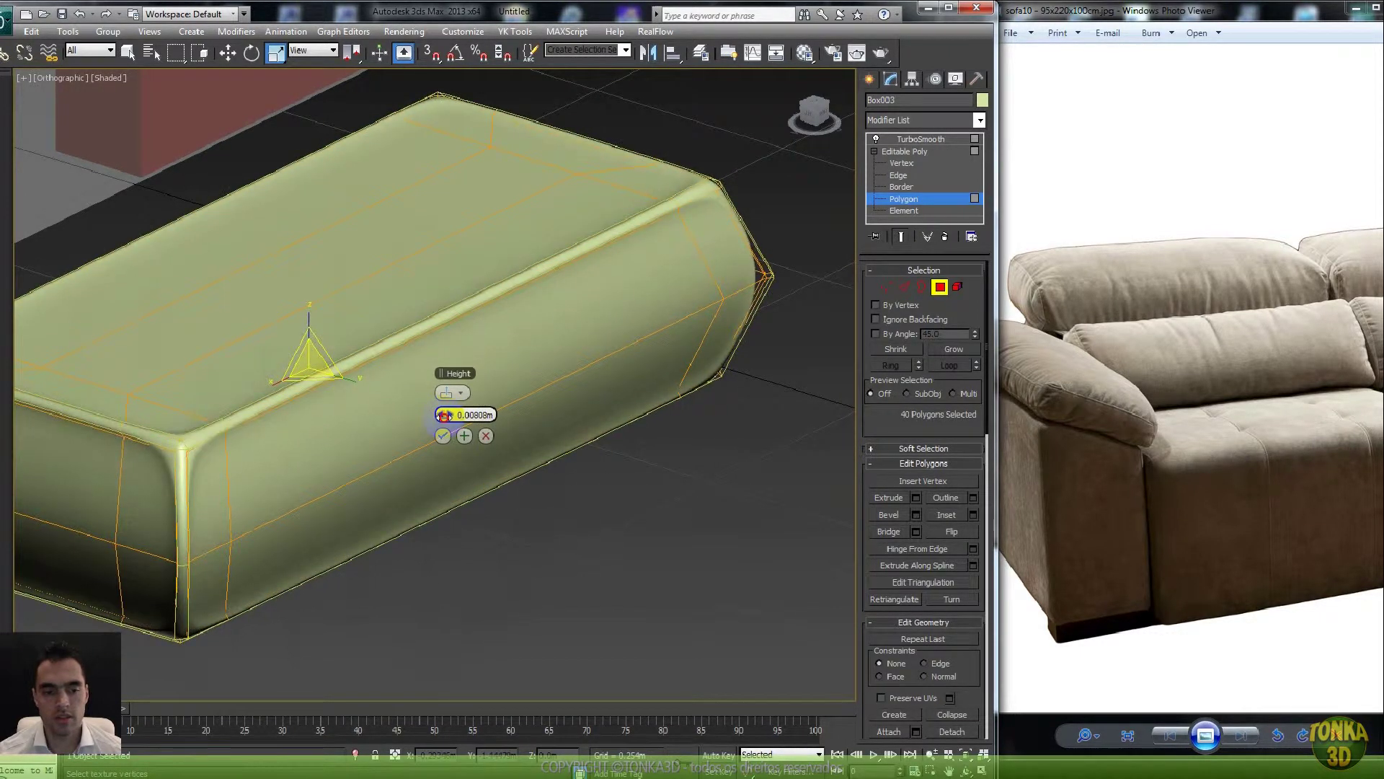
{"action": "left_click", "coordinate": [443, 435]}
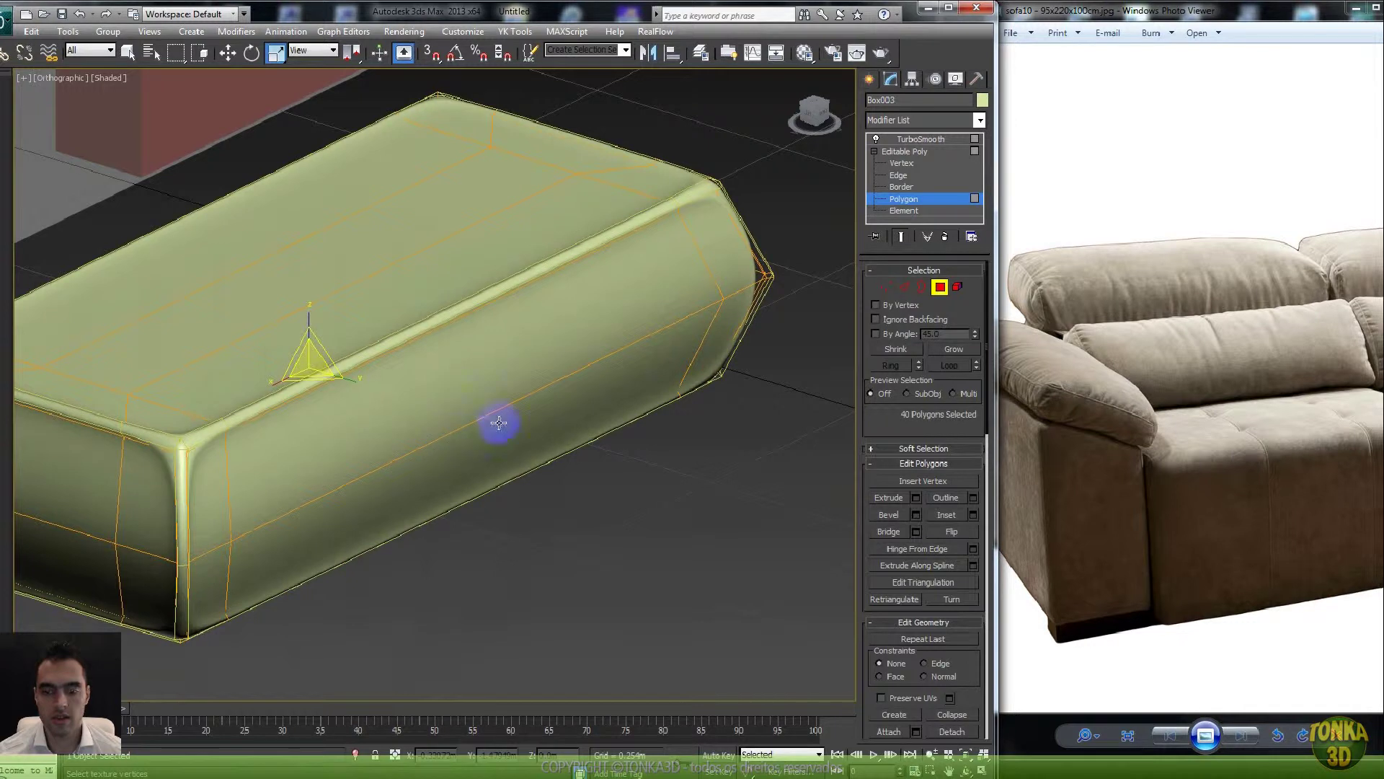
{"action": "left_click", "coordinate": [939, 287]}
{"action": "scroll", "coordinate": [561, 387], "scroll_direction": "down", "scroll_amount": 2}
{"action": "middle_click_drag", "start_coordinate": [578, 405], "coordinate": [539, 420], "text": "alt"}
{"action": "middle_click_drag", "start_coordinate": [454, 420], "coordinate": [547, 409]}
{"action": "scroll", "coordinate": [547, 409], "scroll_direction": "up", "scroll_amount": 2}
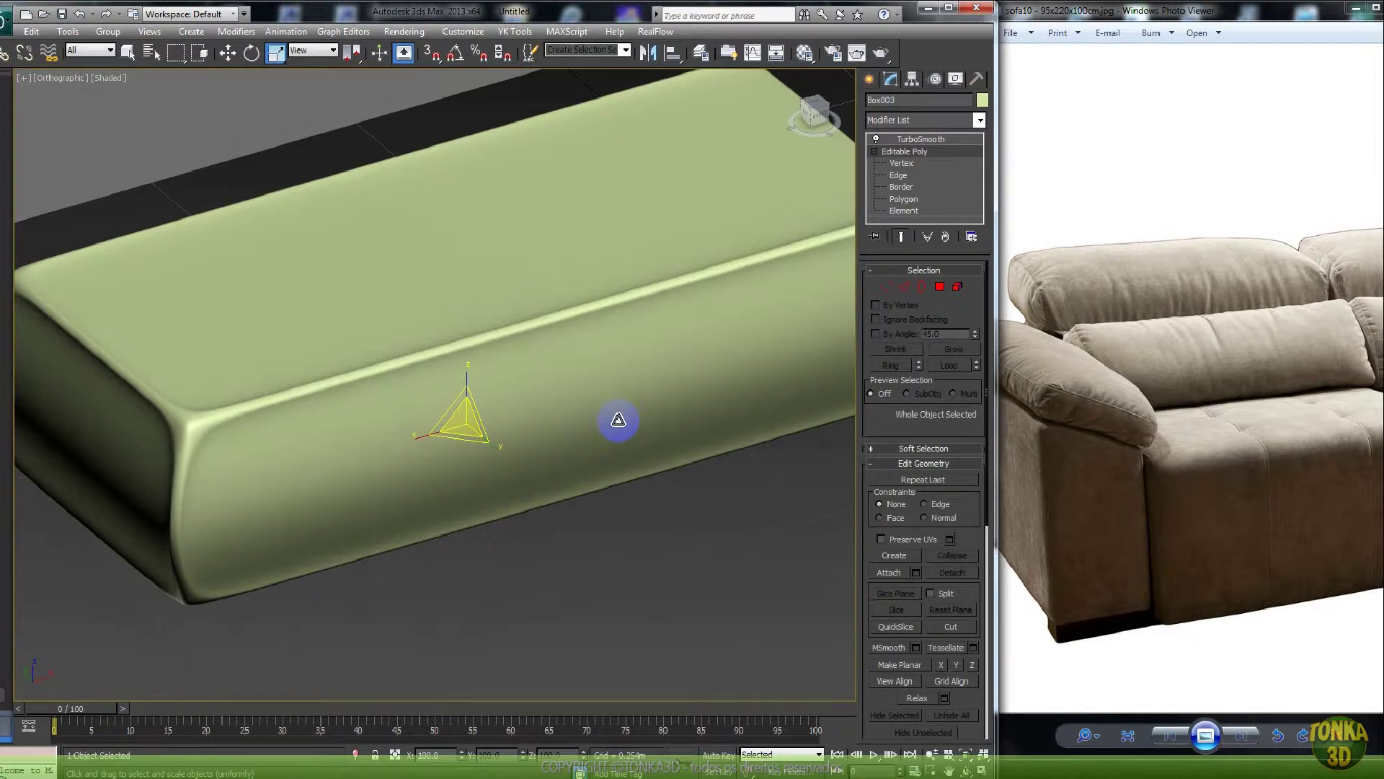
- Select the three short edges of the extruded strip at the near upper corner, working in wireframe on the unsmoothed mesh
{"action": "left_click", "coordinate": [904, 287]}
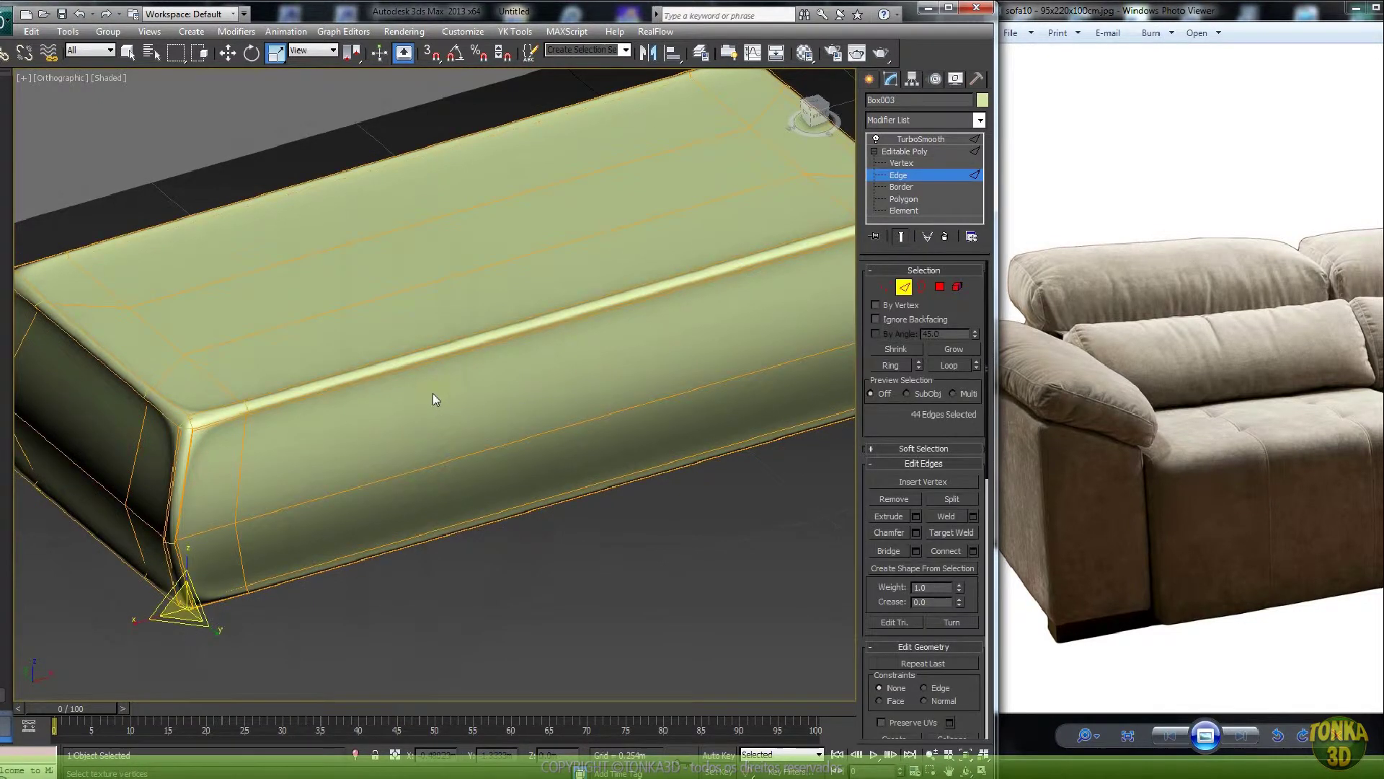
{"action": "left_click", "coordinate": [931, 318]}
{"action": "left_click", "coordinate": [905, 287]}
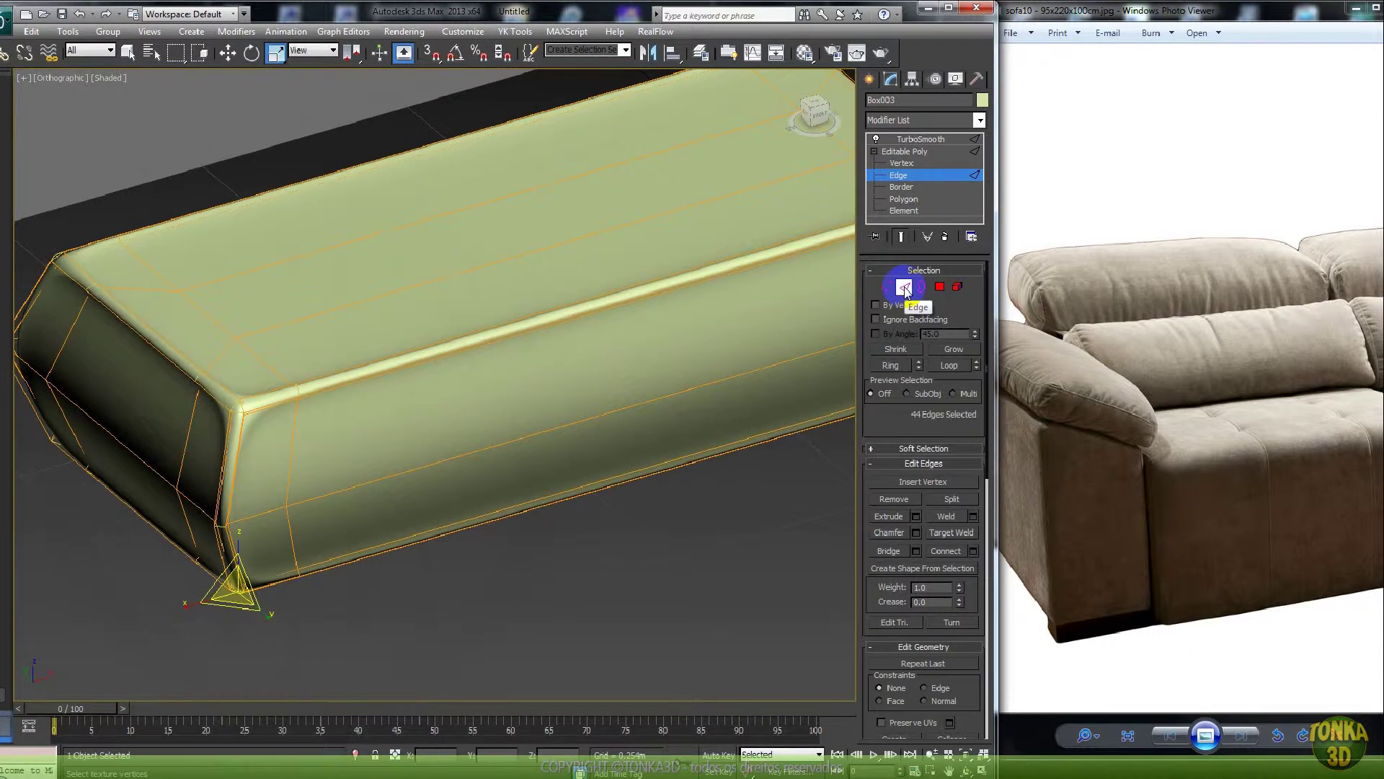
{"action": "left_click", "coordinate": [905, 289]}
{"action": "left_click", "coordinate": [900, 175]}
{"action": "scroll", "coordinate": [632, 374], "scroll_direction": "up", "scroll_amount": 4}
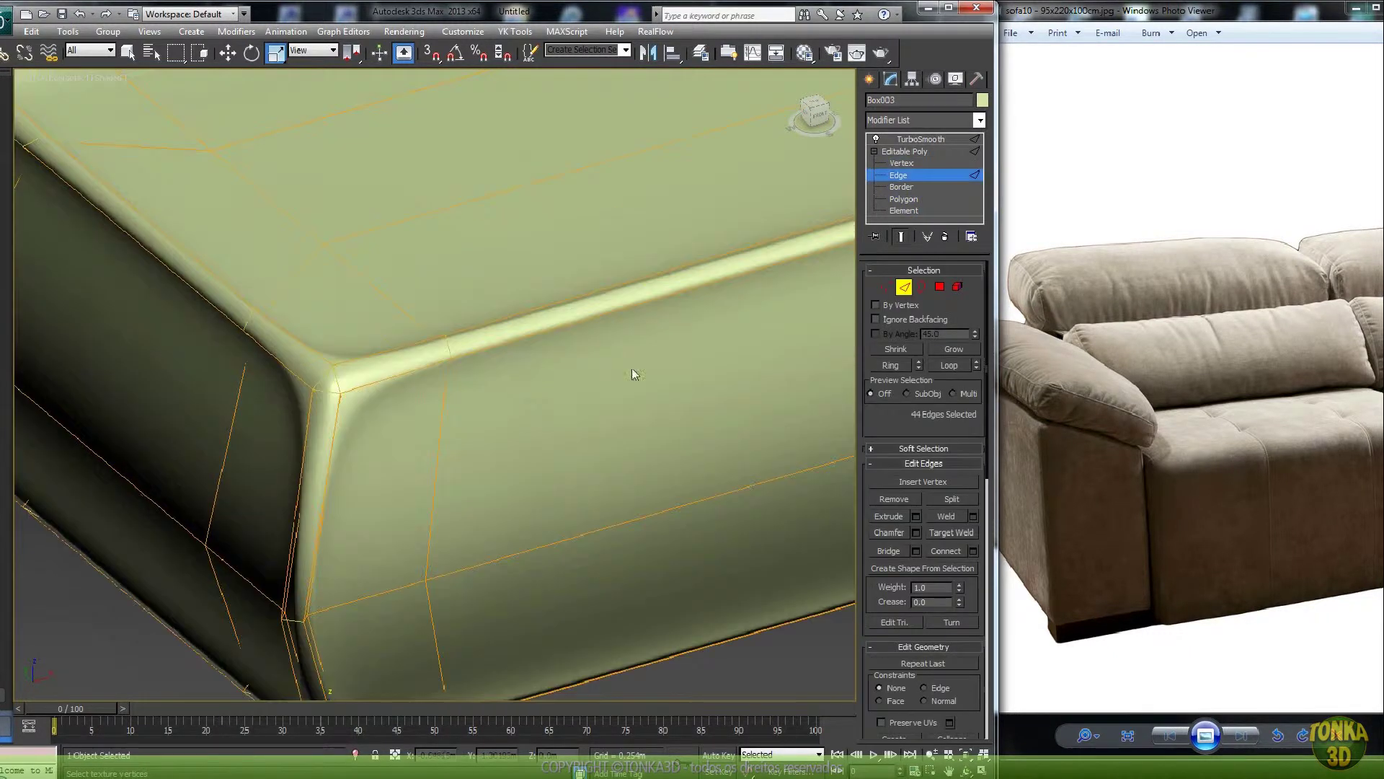
{"action": "left_click", "coordinate": [900, 237]}
{"action": "middle_click_drag", "start_coordinate": [400, 376], "coordinate": [554, 398]}
{"action": "scroll", "coordinate": [479, 393], "scroll_direction": "up", "scroll_amount": 4}
{"action": "scroll", "coordinate": [505, 401], "scroll_direction": "up", "scroll_amount": 2}
{"action": "key", "text": "F3"}
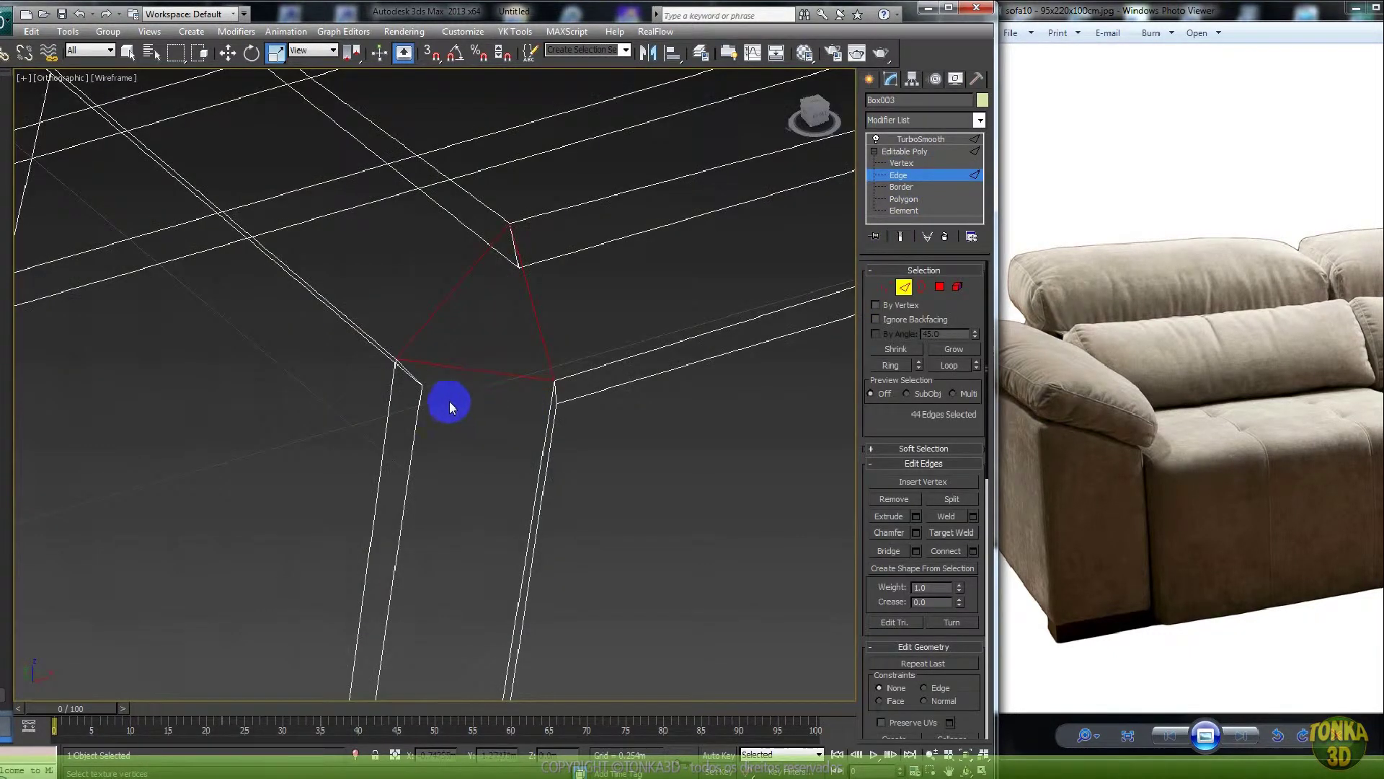
{"action": "left_click", "coordinate": [407, 373]}
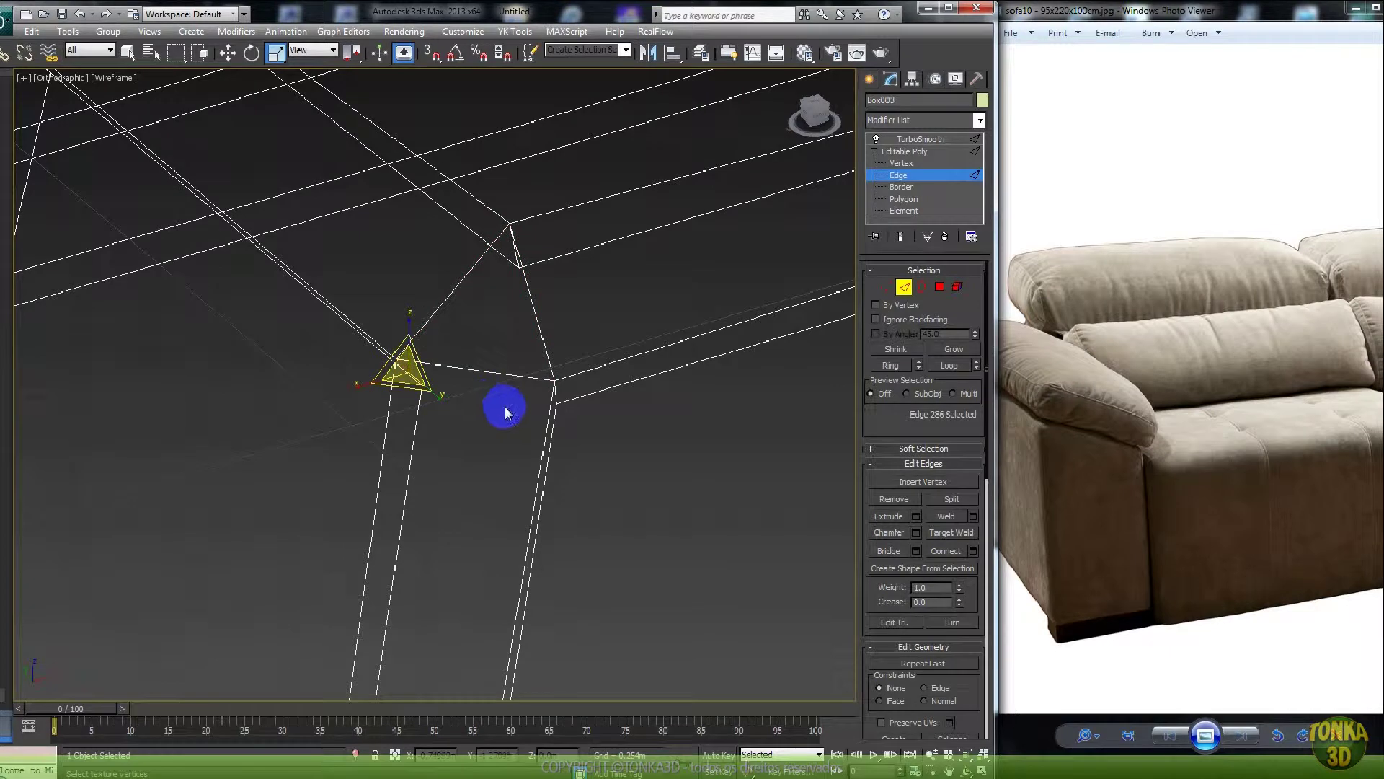
{"action": "left_click", "coordinate": [554, 394], "text": "ctrl"}
{"action": "left_click", "coordinate": [513, 256], "text": "ctrl"}
- Try to chamfer the three short corner edges with the smoothed result shown, and undo the chamfer
{"action": "right_click", "coordinate": [509, 281]}
{"action": "left_click", "coordinate": [465, 360]}
{"action": "key", "text": "F3"}
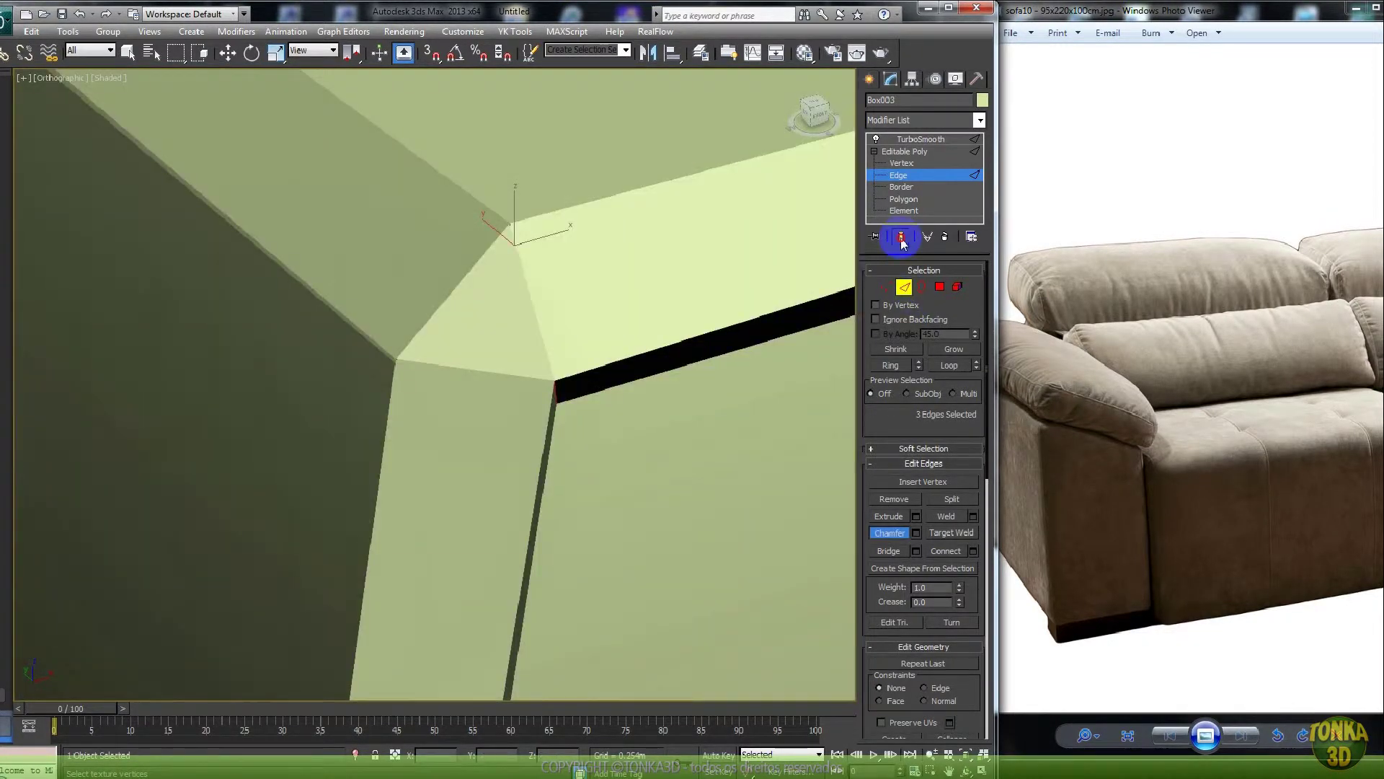
{"action": "left_click", "coordinate": [901, 237]}
{"action": "left_click", "coordinate": [556, 389]}
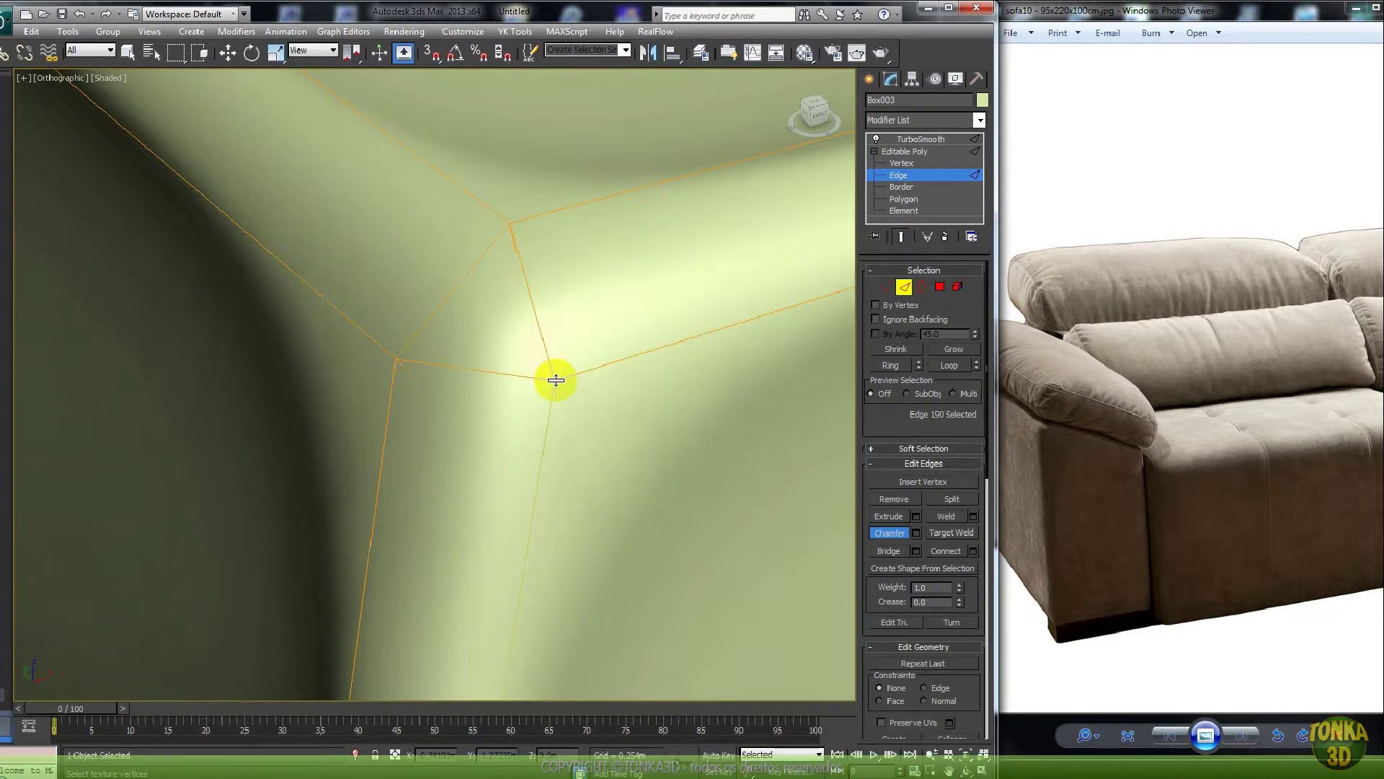
{"action": "left_click", "coordinate": [556, 380]}
{"action": "left_click_drag", "start_coordinate": [411, 375], "coordinate": [412, 369]}
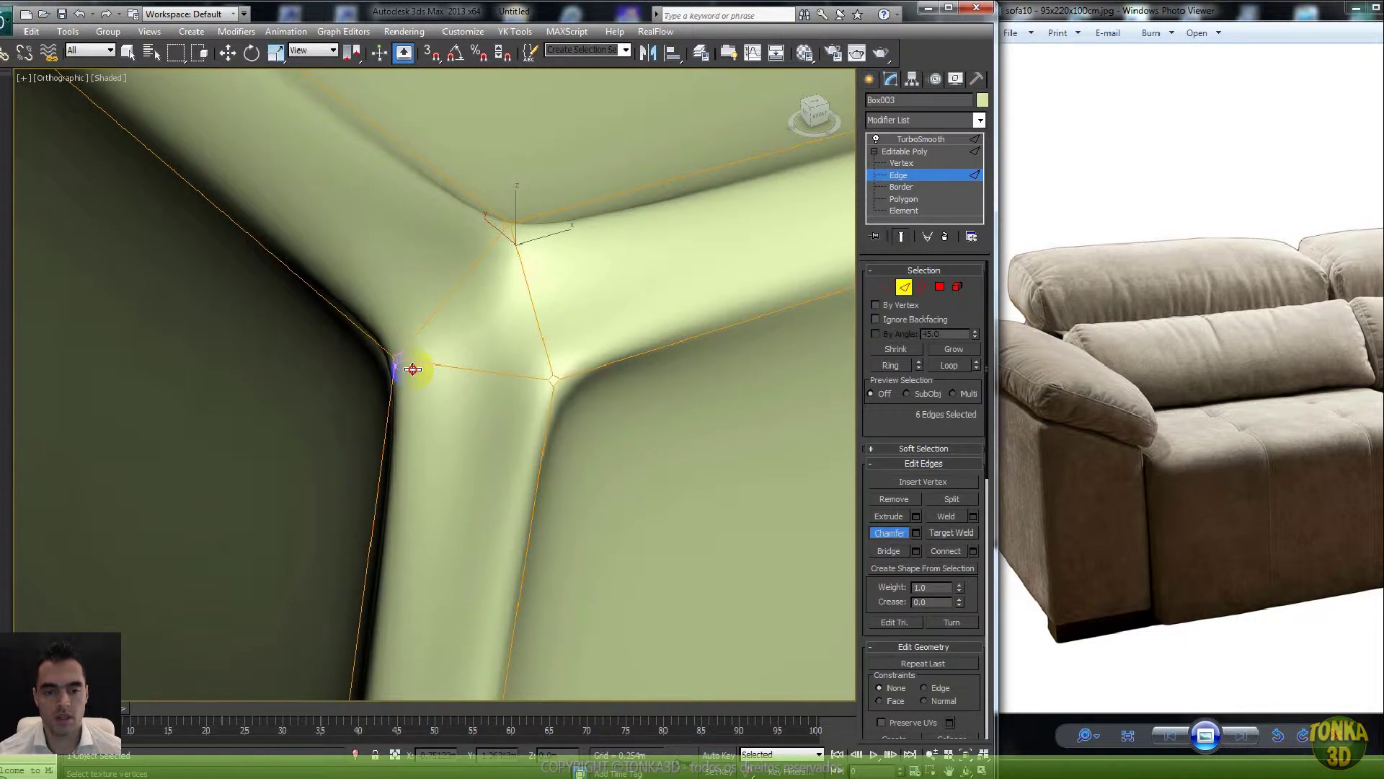
{"action": "key", "text": "ctrl+z"}
{"action": "scroll", "coordinate": [476, 394], "scroll_direction": "down", "scroll_amount": 7}
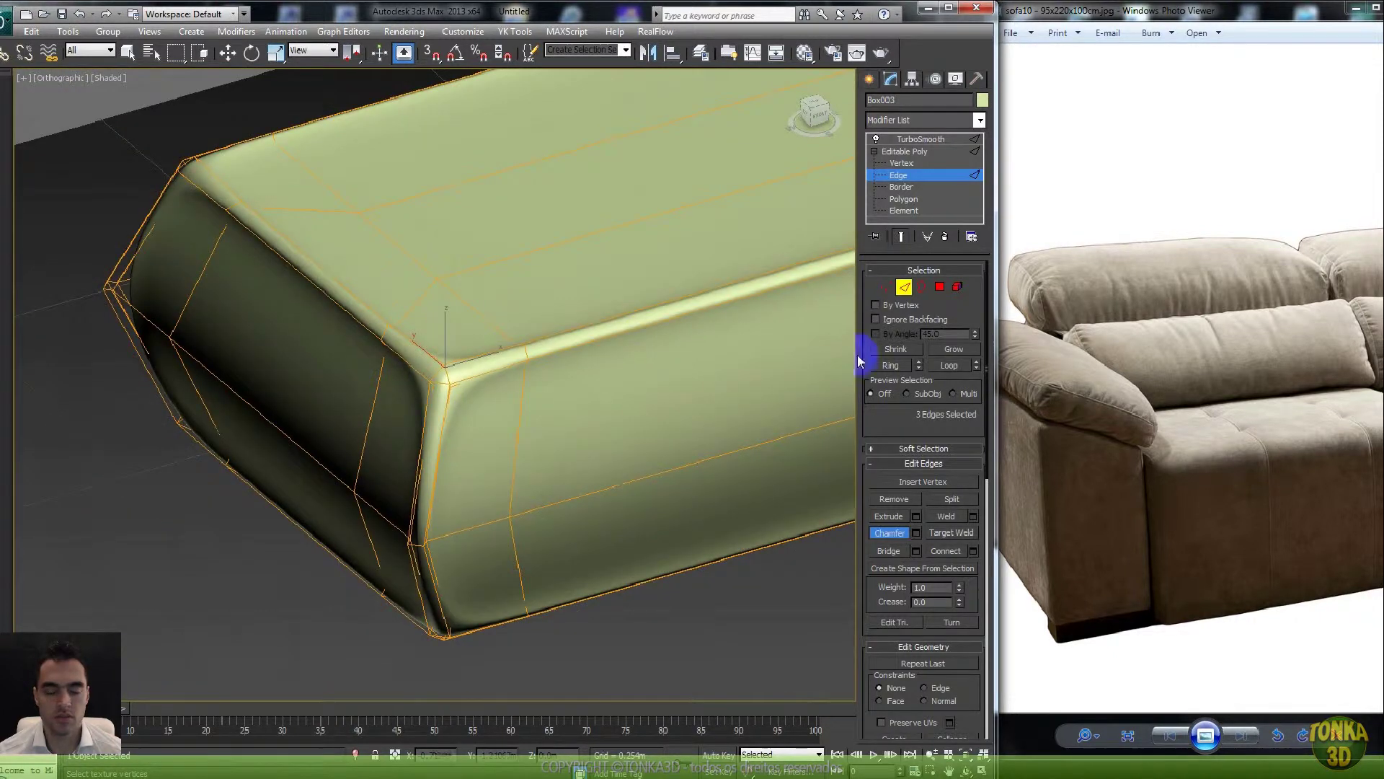
- Hide the smoothed result and connect the lengthwise edges in wireframe with a new edge loop across the middle of the box
{"action": "left_click", "coordinate": [901, 238]}
{"action": "middle_click_drag", "start_coordinate": [345, 280], "coordinate": [649, 494]}
{"action": "scroll", "coordinate": [650, 496], "scroll_direction": "up", "scroll_amount": 6}
{"action": "scroll", "coordinate": [540, 436], "scroll_direction": "down", "scroll_amount": 10}
{"action": "middle_click_drag", "start_coordinate": [560, 473], "coordinate": [534, 454]}
{"action": "scroll", "coordinate": [550, 473], "scroll_direction": "down", "scroll_amount": 5}
{"action": "key", "text": "F3"}
{"action": "left_click_drag", "start_coordinate": [609, 316], "coordinate": [553, 591]}
{"action": "right_click", "coordinate": [573, 441]}
{"action": "right_click", "coordinate": [561, 462]}
{"action": "left_click", "coordinate": [541, 511]}
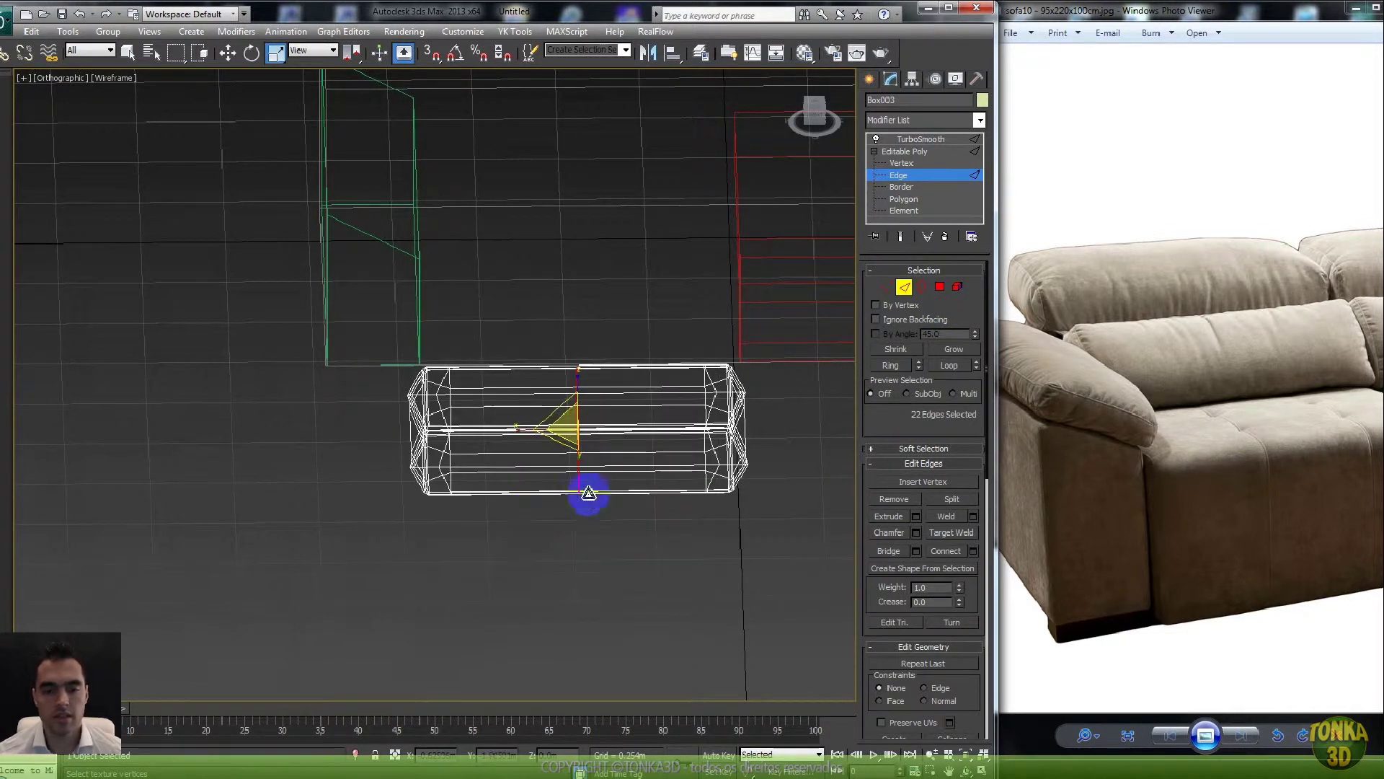
- Delete all polygons of the box half on the red block's side of the middle loop and return to edge selection
{"action": "left_click", "coordinate": [938, 287], "text": "ctrl"}
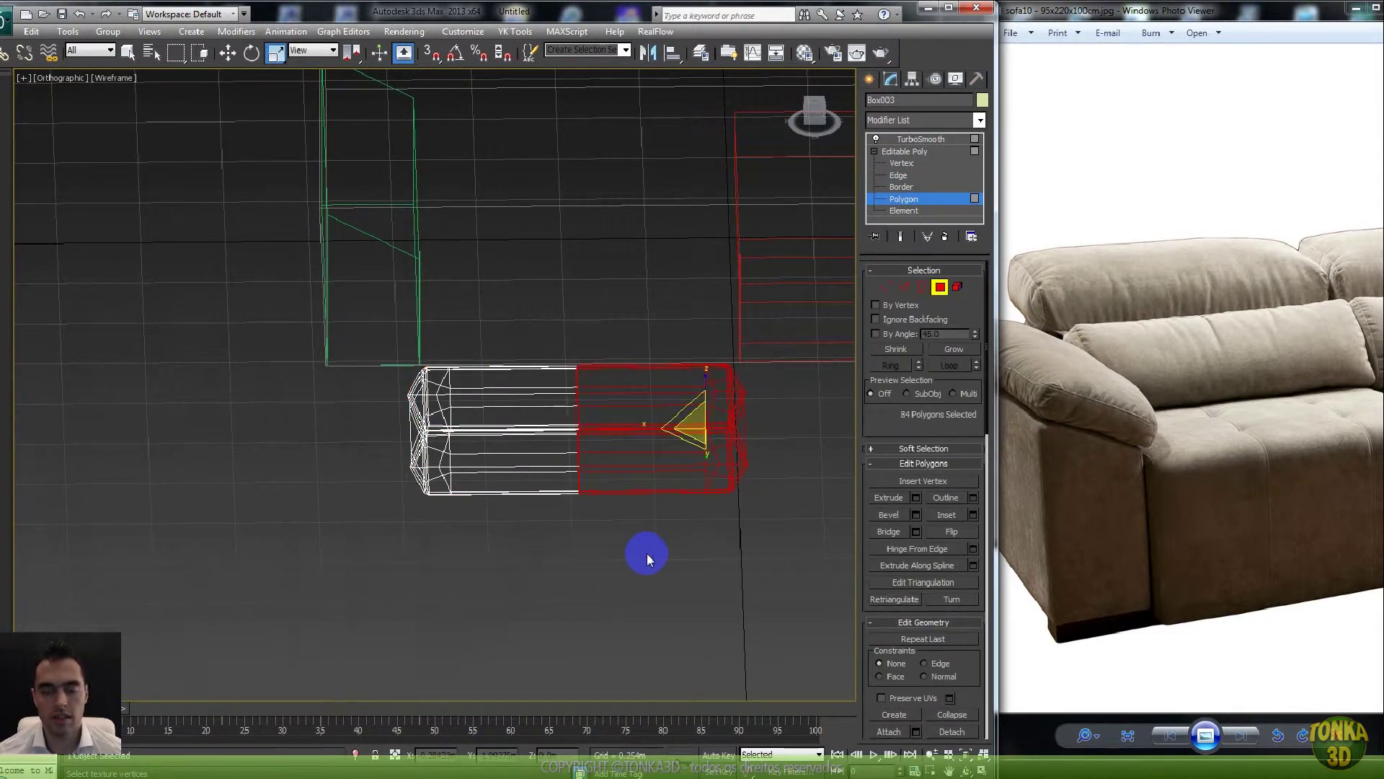
{"action": "key", "text": "Delete"}
{"action": "left_click", "coordinate": [904, 287]}
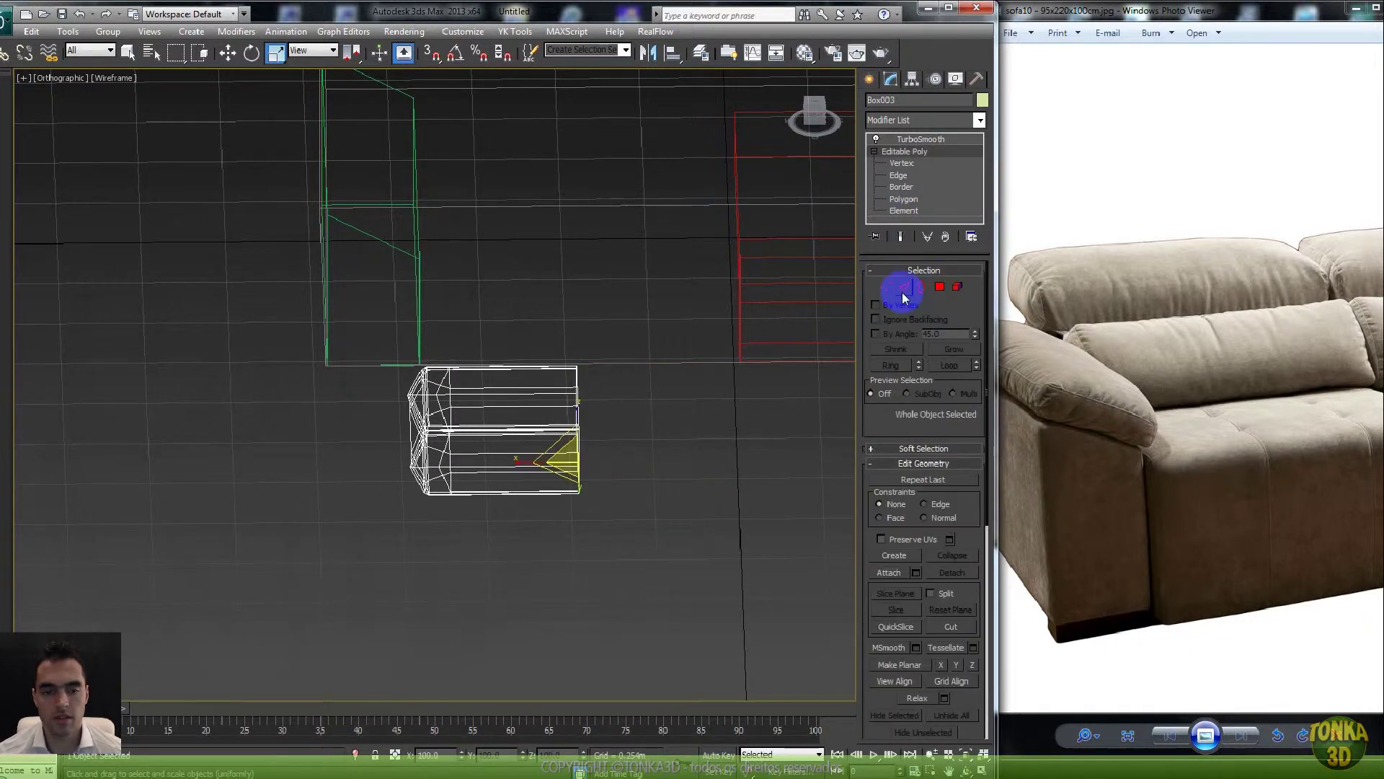
- Add the three short strip edges at the first lower corner of the remaining end to the selection
{"action": "key", "text": "F3"}
{"action": "scroll", "coordinate": [577, 406], "scroll_direction": "up", "scroll_amount": 4}
{"action": "key", "text": "F4"}
{"action": "mouse_move", "coordinate": [602, 385]}
{"action": "middle_mouse_down", "text": "alt"}
{"action": "mouse_move", "coordinate": [509, 457]}
{"action": "mouse_move", "coordinate": [447, 457]}
{"action": "mouse_move", "coordinate": [475, 415]}
{"action": "middle_mouse_up", "text": "alt"}
{"action": "scroll", "coordinate": [562, 456], "scroll_direction": "up", "scroll_amount": 4}
{"action": "key", "text": "F3"}
{"action": "left_click", "coordinate": [481, 390], "text": "ctrl"}
{"action": "left_click", "coordinate": [660, 612], "text": "ctrl"}
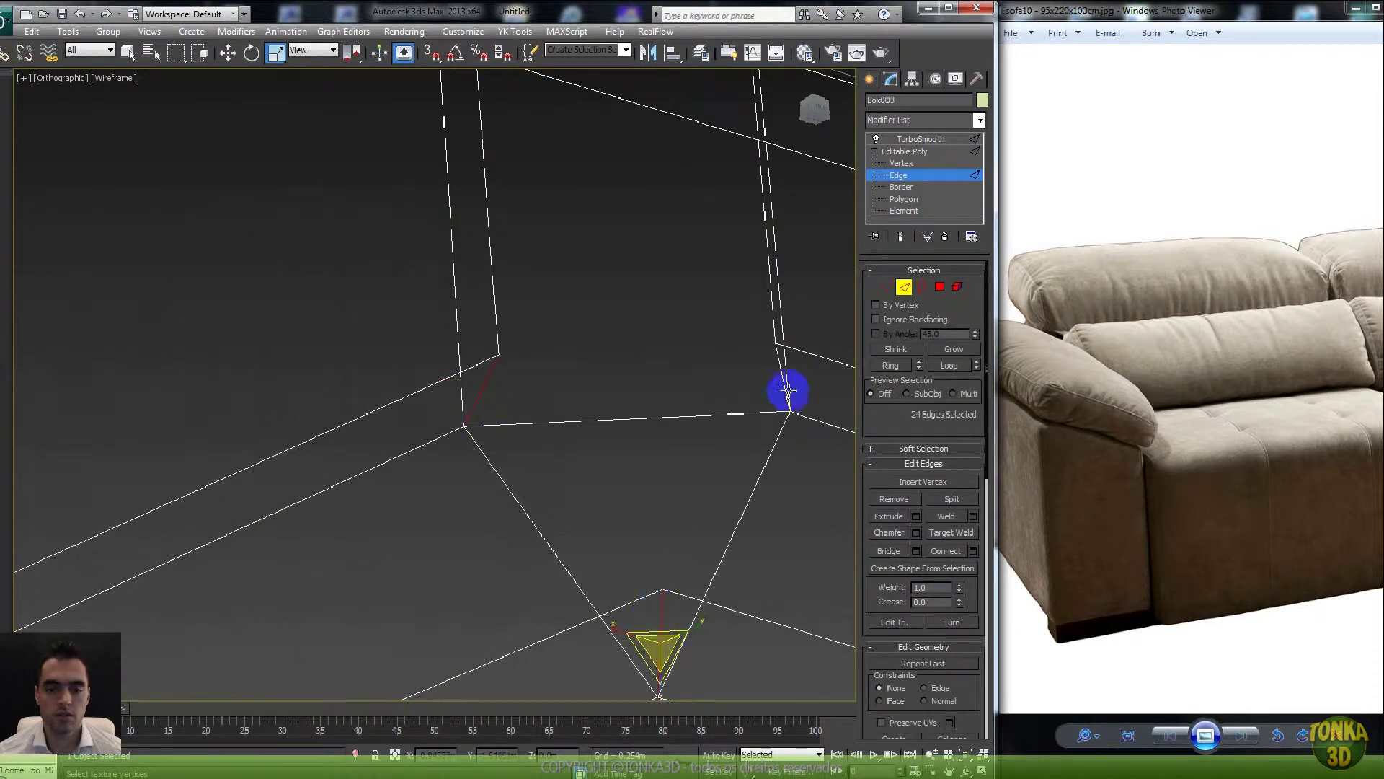
{"action": "middle_click_drag", "start_coordinate": [778, 373], "coordinate": [454, 378], "text": "alt"}
{"action": "left_click", "coordinate": [485, 403], "text": "ctrl"}
- Add the three short strip edges at the near upper corner of the remaining end to the selection
{"action": "scroll", "coordinate": [454, 378], "scroll_direction": "up", "scroll_amount": 2}
{"action": "scroll", "coordinate": [436, 348], "scroll_direction": "up", "scroll_amount": 5}
{"action": "scroll", "coordinate": [441, 349], "scroll_direction": "down", "scroll_amount": 5}
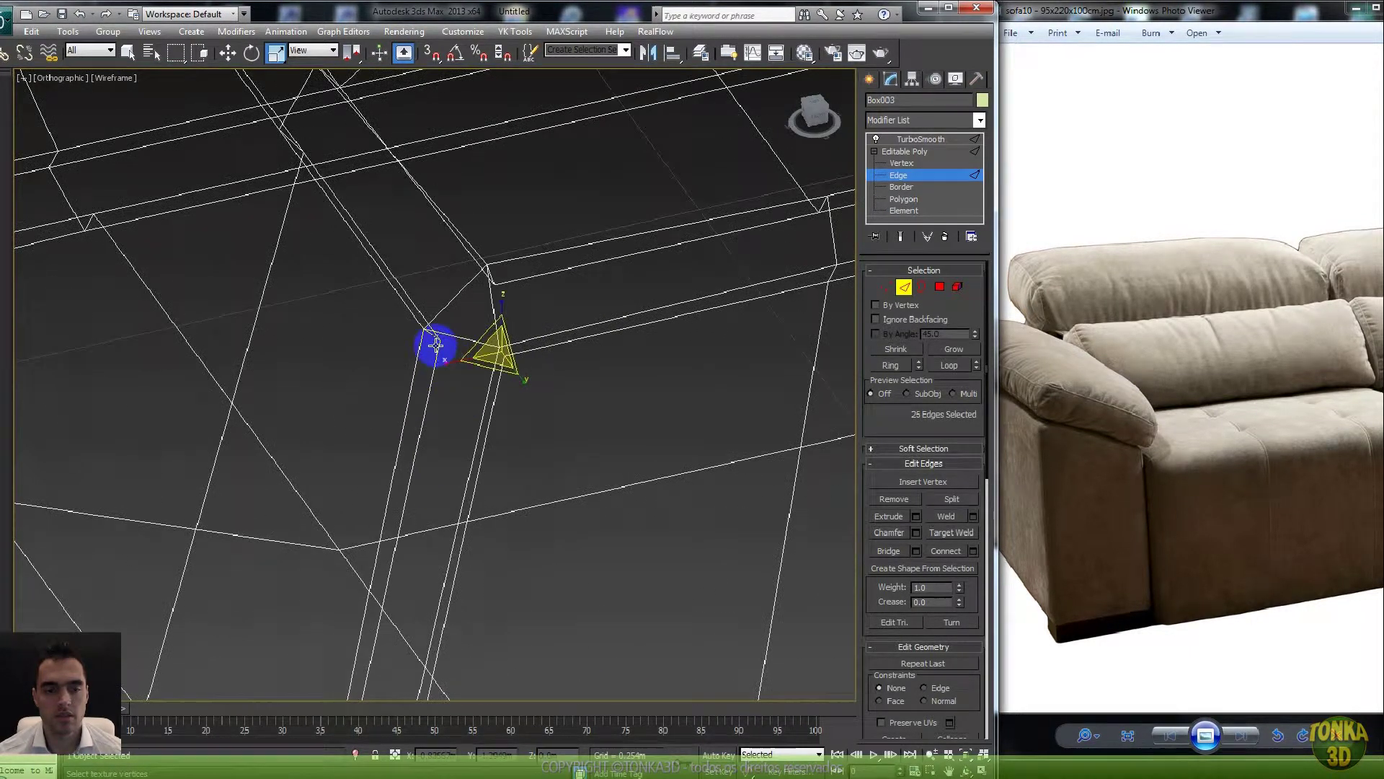
{"action": "left_click", "coordinate": [436, 336], "text": "ctrl"}
{"action": "scroll", "coordinate": [504, 391], "scroll_direction": "up", "scroll_amount": 3}
{"action": "middle_click_drag", "start_coordinate": [499, 301], "coordinate": [611, 431]}
{"action": "left_click", "coordinate": [528, 366], "text": "ctrl"}
{"action": "left_click", "coordinate": [529, 365], "text": "ctrl"}
{"action": "scroll", "coordinate": [541, 410], "scroll_direction": "down", "scroll_amount": 4}
- Add the short strip edges at the other upper corner of the remaining end to the selection
{"action": "scroll", "coordinate": [485, 322], "scroll_direction": "up", "scroll_amount": 5}
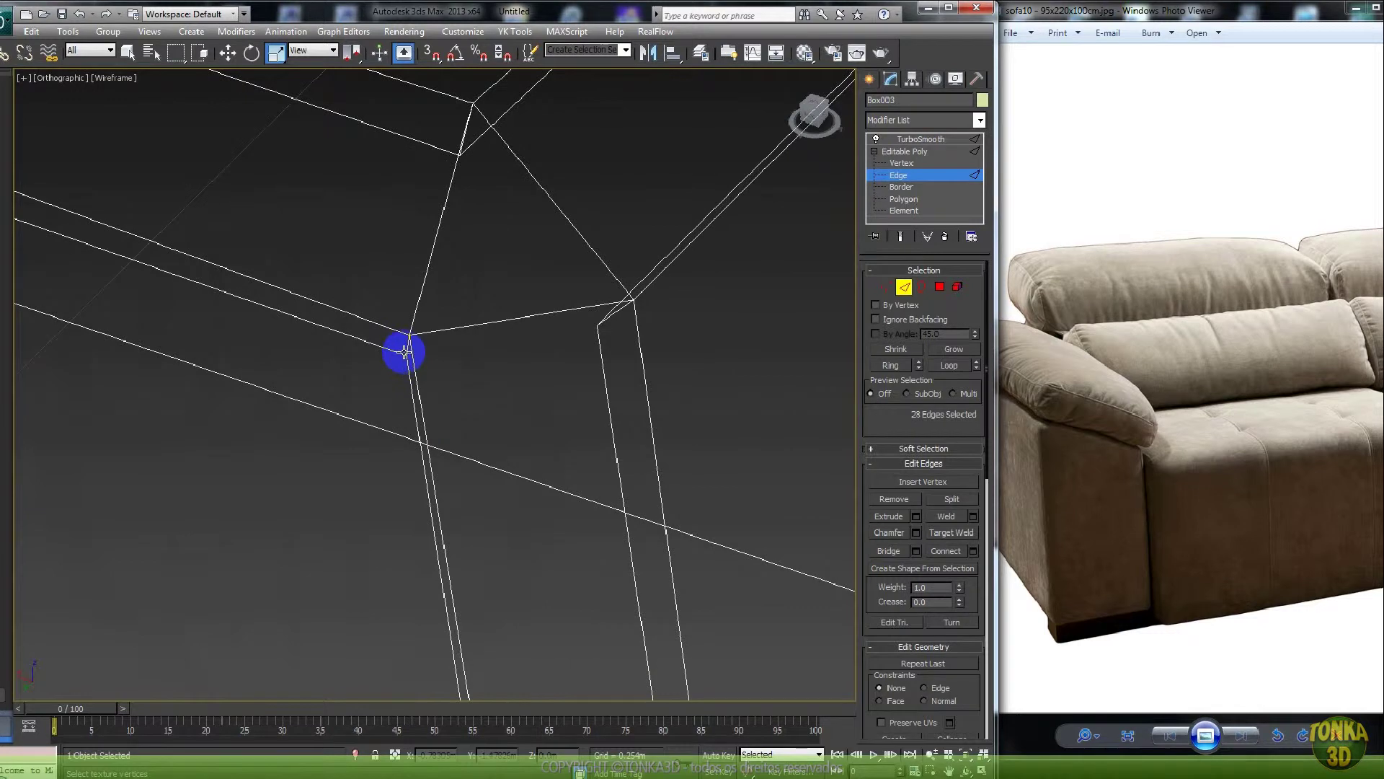
{"action": "scroll", "coordinate": [401, 344], "scroll_direction": "up", "scroll_amount": 2}
{"action": "left_click", "coordinate": [358, 279], "text": "ctrl"}
{"action": "middle_click_drag", "start_coordinate": [358, 279], "coordinate": [457, 422], "text": "alt"}
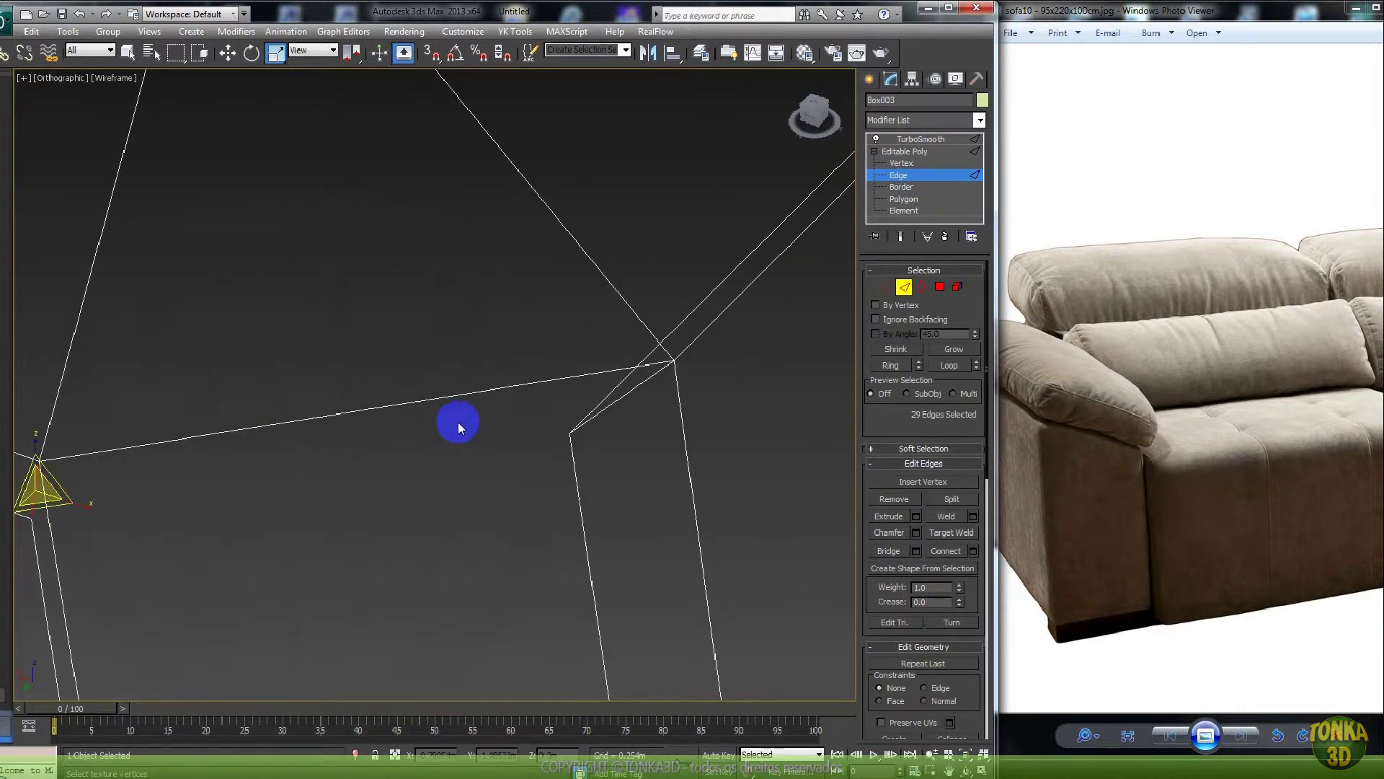
{"action": "middle_click_drag", "start_coordinate": [466, 358], "coordinate": [411, 385], "text": "alt"}
{"action": "left_click", "coordinate": [440, 468], "text": "ctrl"}
{"action": "scroll", "coordinate": [486, 483], "scroll_direction": "down", "scroll_amount": 8}
- Add the short strip edges at the last lower corner of the remaining end to the selection
{"action": "scroll", "coordinate": [411, 379], "scroll_direction": "up", "scroll_amount": 6}
{"action": "middle_click_drag", "start_coordinate": [257, 275], "coordinate": [487, 417]}
{"action": "scroll", "coordinate": [487, 417], "scroll_direction": "up", "scroll_amount": 3}
{"action": "scroll", "coordinate": [377, 350], "scroll_direction": "up", "scroll_amount": 3}
{"action": "left_click", "coordinate": [565, 315], "text": "ctrl"}
{"action": "left_click", "coordinate": [466, 494], "text": "ctrl"}
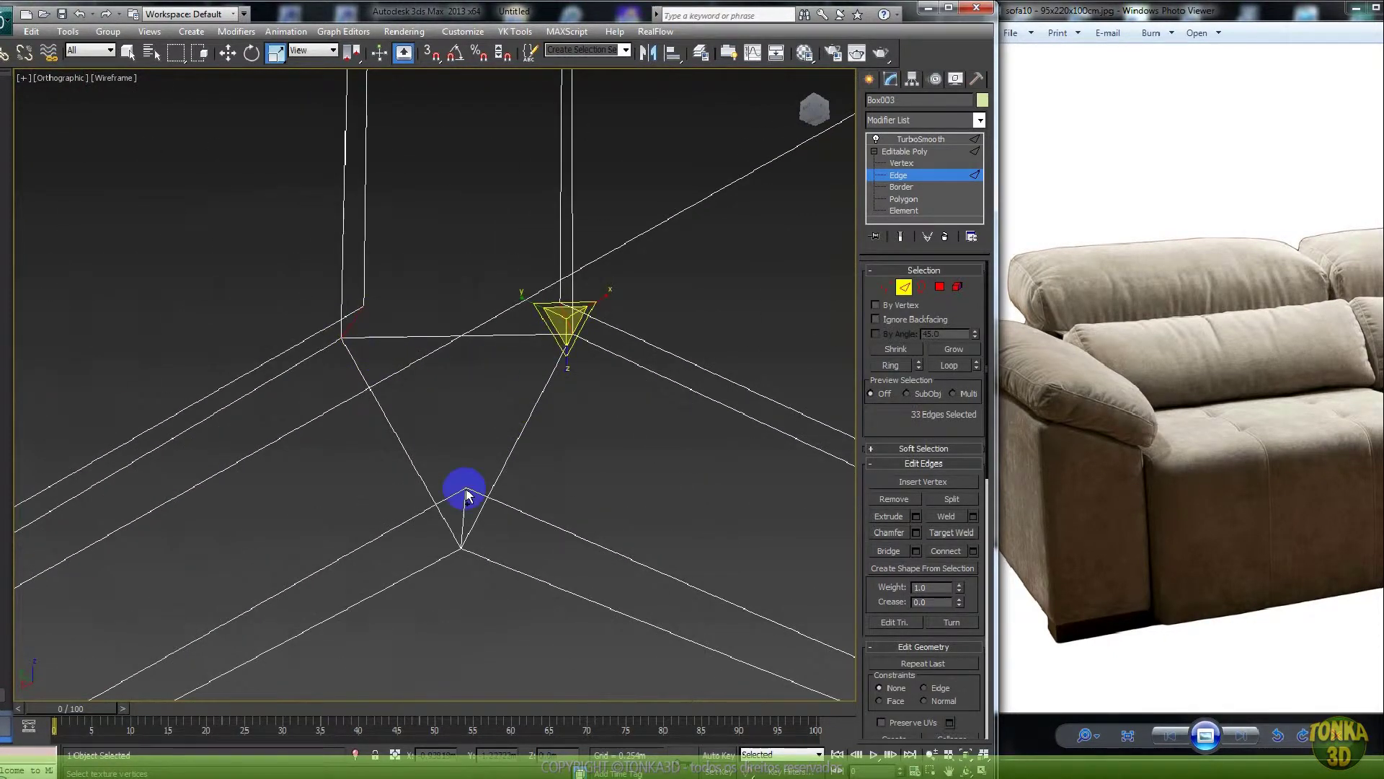
- Remove the open cut's edges from the selection, keeping only the 12 short edges at the four end corners
{"action": "scroll", "coordinate": [476, 498], "scroll_direction": "down", "scroll_amount": 8}
{"action": "middle_click_drag", "start_coordinate": [512, 470], "coordinate": [427, 521], "text": "alt"}
{"action": "scroll", "coordinate": [436, 508], "scroll_direction": "up", "scroll_amount": 6}
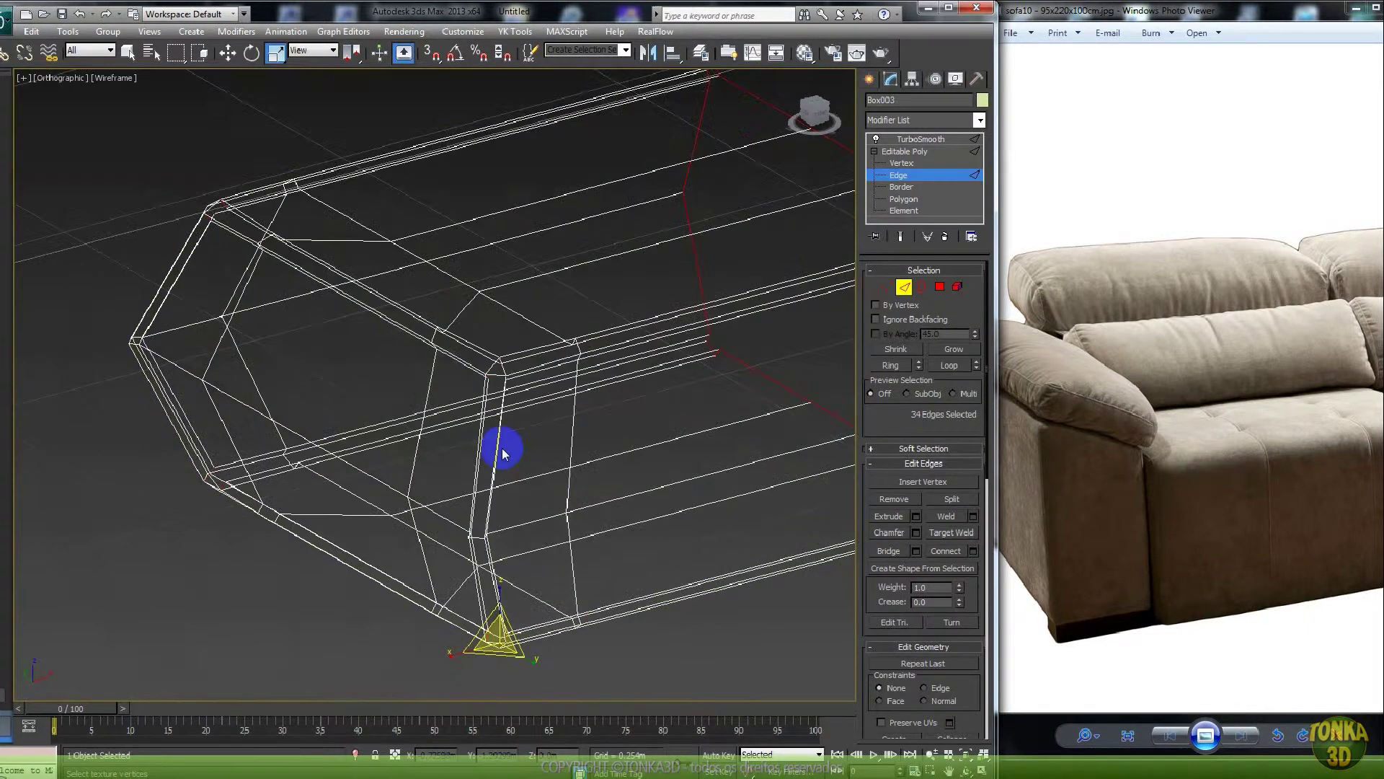
{"action": "scroll", "coordinate": [498, 447], "scroll_direction": "down", "scroll_amount": 5}
{"action": "left_click_drag", "start_coordinate": [778, 238], "coordinate": [538, 475]}
{"action": "left_click_drag", "start_coordinate": [663, 244], "coordinate": [514, 263], "text": "alt"}
{"action": "left_click_drag", "start_coordinate": [577, 207], "coordinate": [503, 272], "text": "alt"}
- Chamfer the 12 selected short corner edges slightly, with the smoothed shaded result shown
{"action": "right_click", "coordinate": [430, 395]}
{"action": "left_click", "coordinate": [398, 475]}
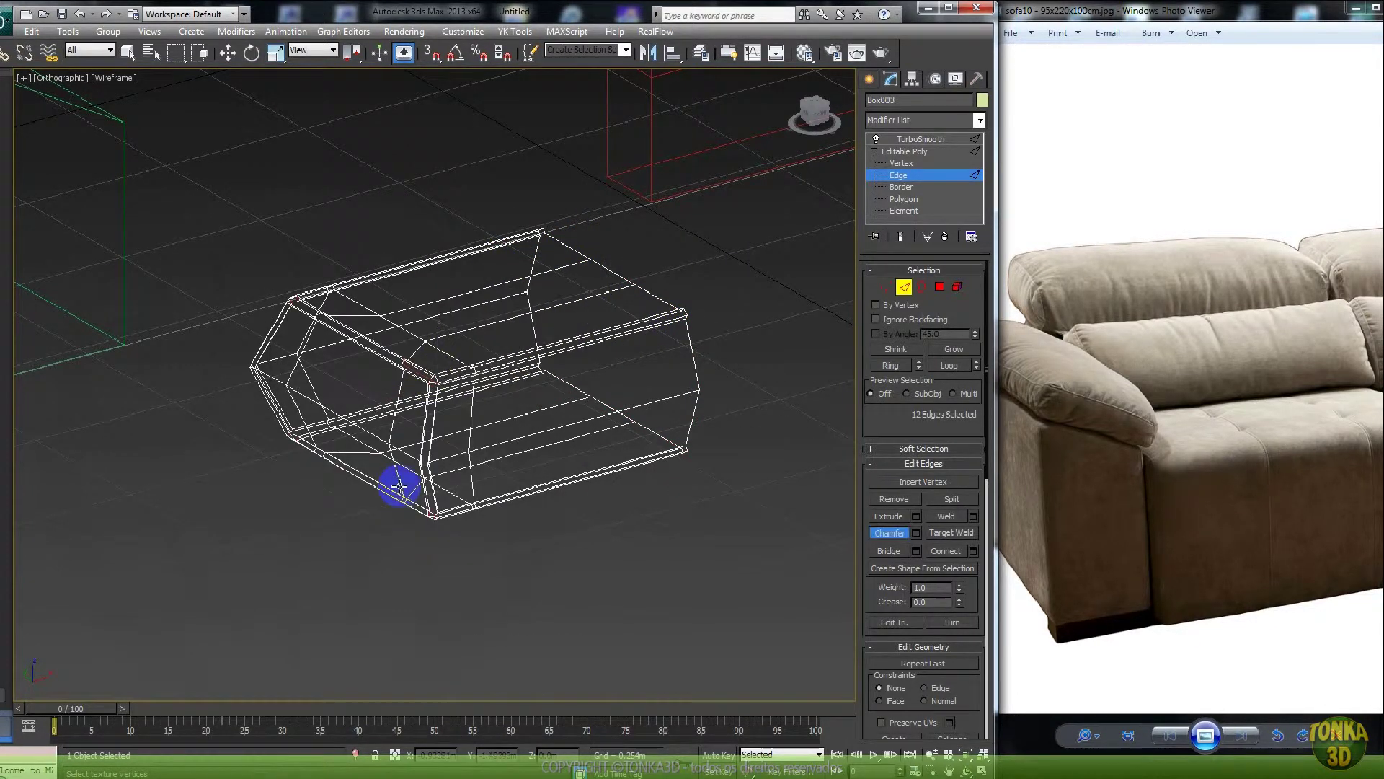
{"action": "scroll", "coordinate": [429, 451], "scroll_direction": "up", "scroll_amount": 5}
{"action": "scroll", "coordinate": [381, 339], "scroll_direction": "up", "scroll_amount": 3}
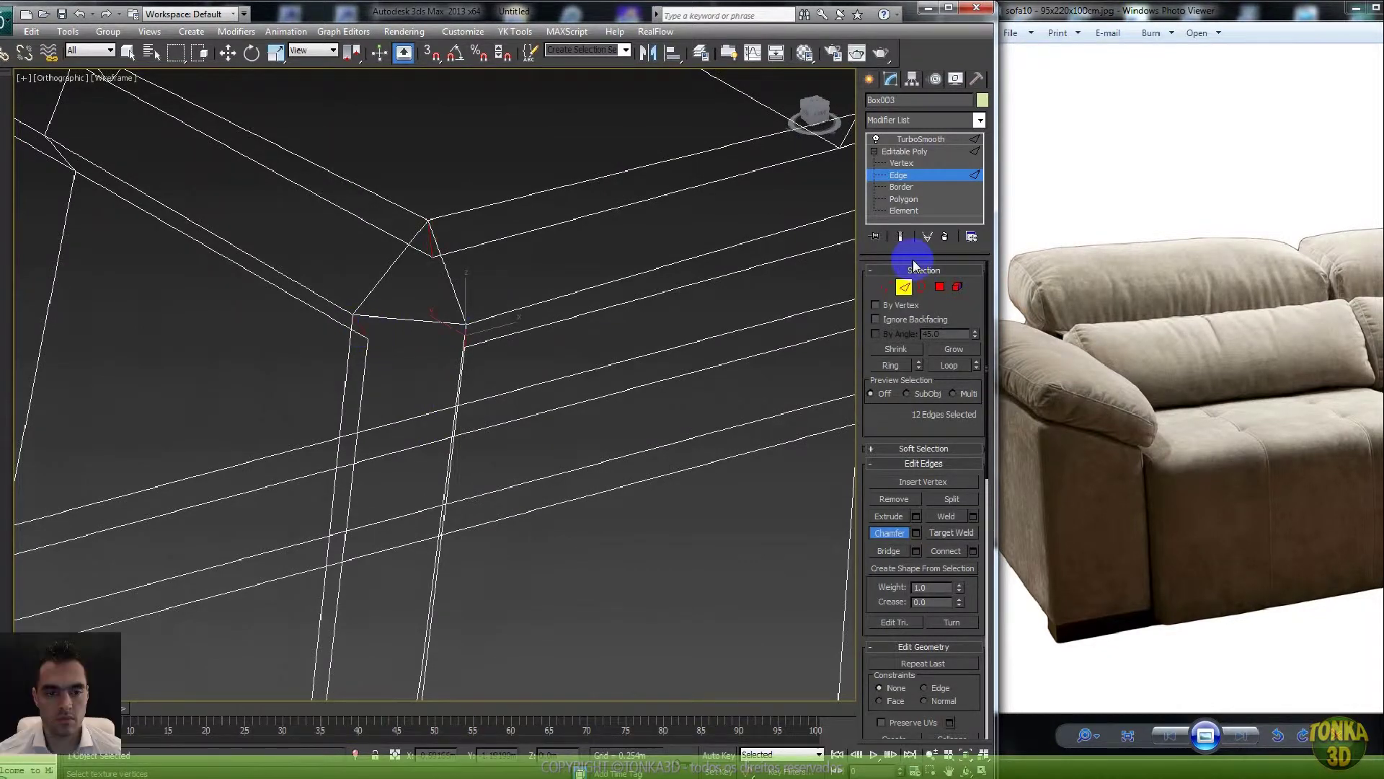
{"action": "left_click", "coordinate": [900, 237]}
{"action": "key", "text": "F3"}
{"action": "left_click_drag", "start_coordinate": [359, 325], "coordinate": [370, 308]}
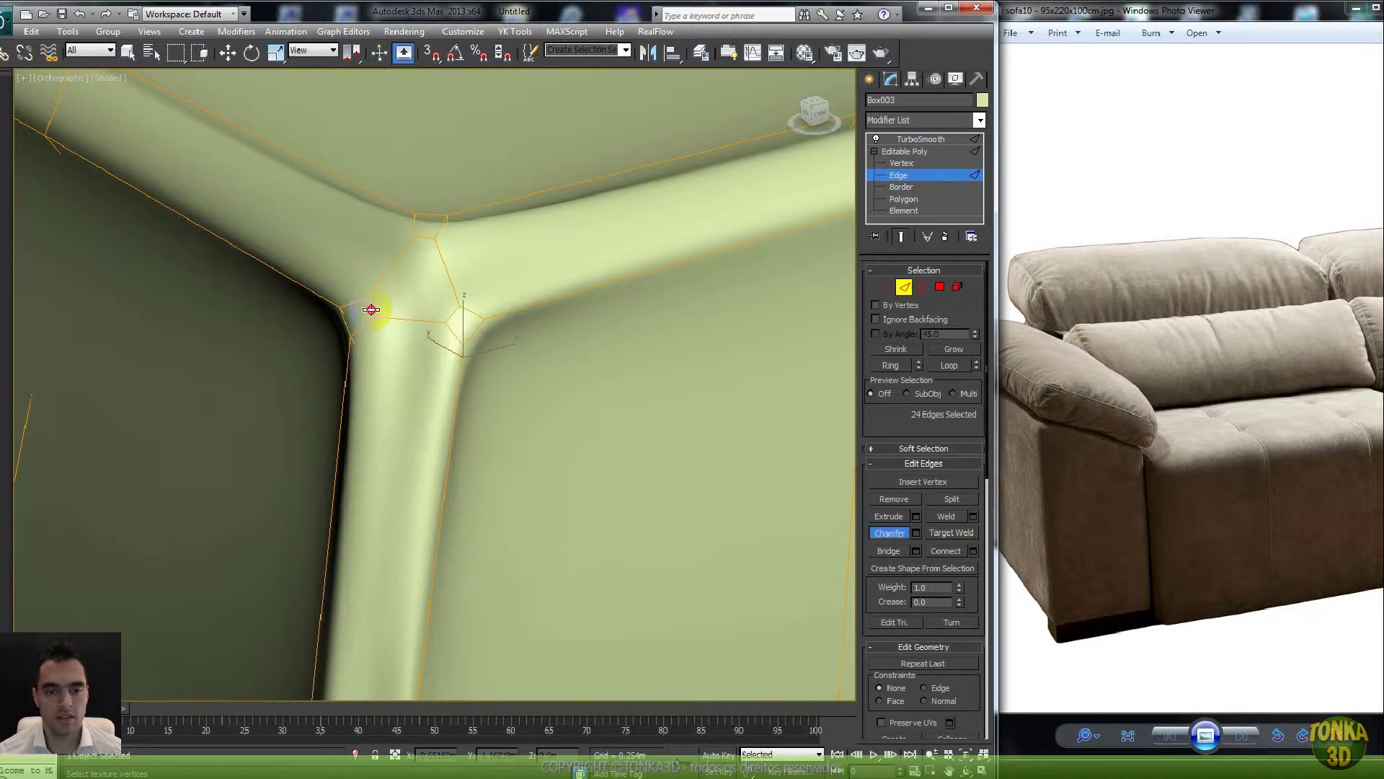
- Remove the short inner edges left by the chamfer at the near upper corner and the lower corner beneath it
{"action": "left_click", "coordinate": [488, 326]}
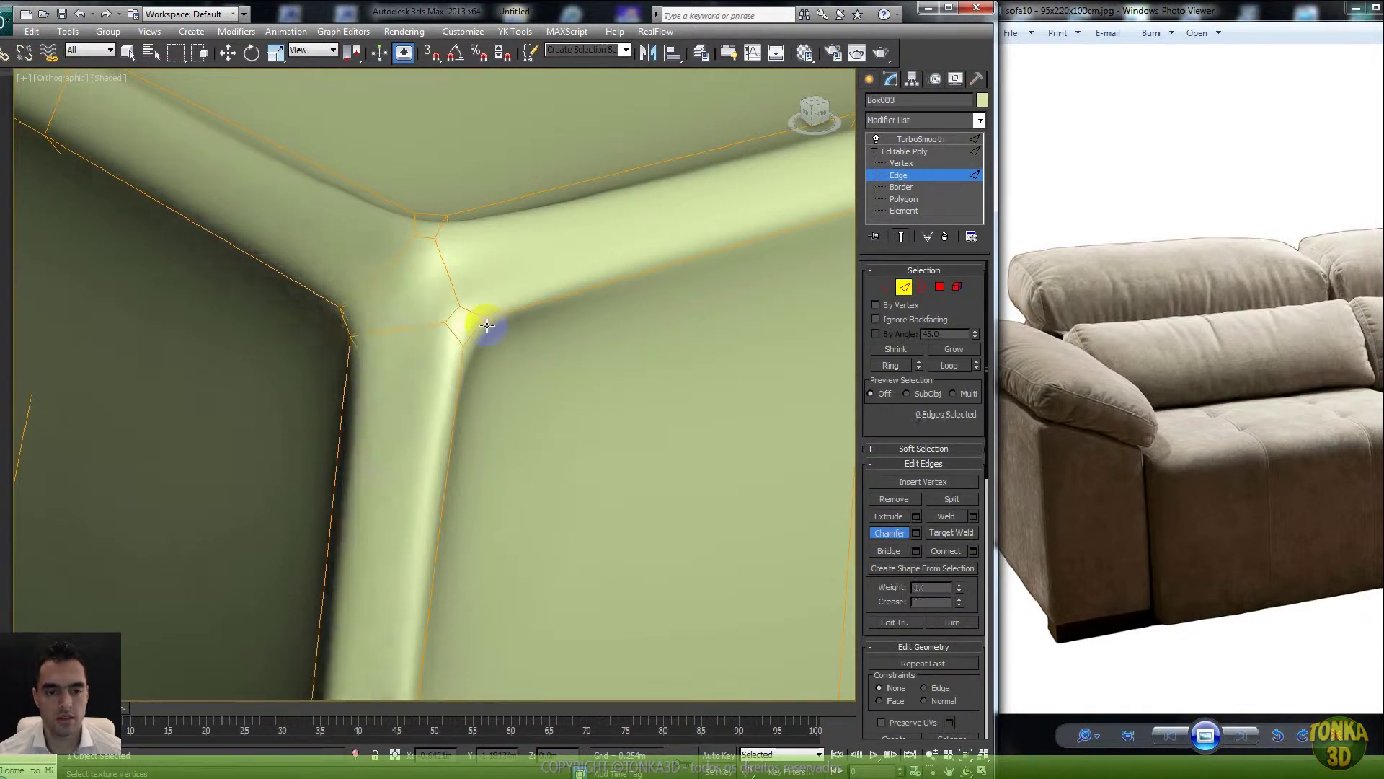
{"action": "left_click", "coordinate": [426, 237]}
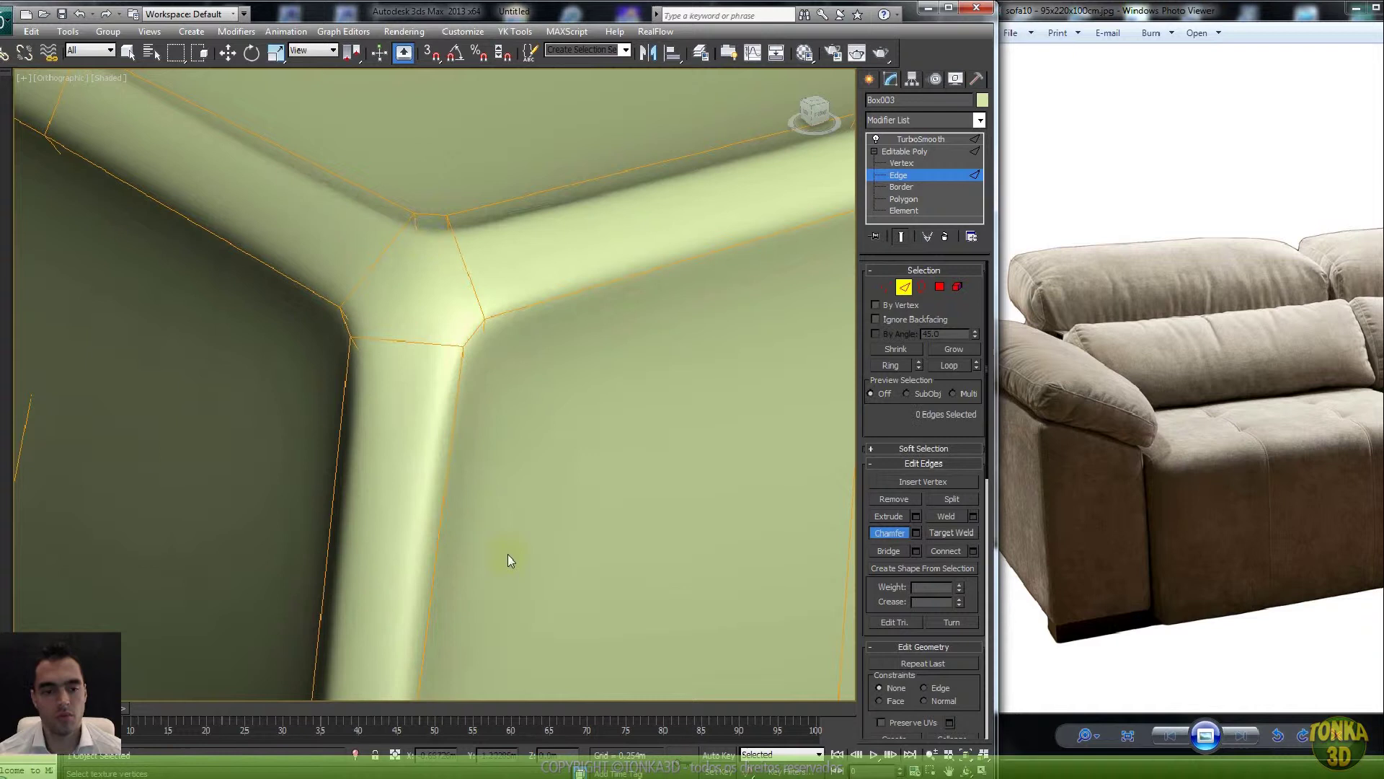
{"action": "scroll", "coordinate": [505, 569], "scroll_direction": "down", "scroll_amount": 5}
{"action": "middle_click_drag", "start_coordinate": [504, 581], "coordinate": [491, 479]}
{"action": "scroll", "coordinate": [497, 504], "scroll_direction": "up", "scroll_amount": 3}
{"action": "middle_click_drag", "start_coordinate": [498, 548], "coordinate": [506, 468], "text": "alt"}
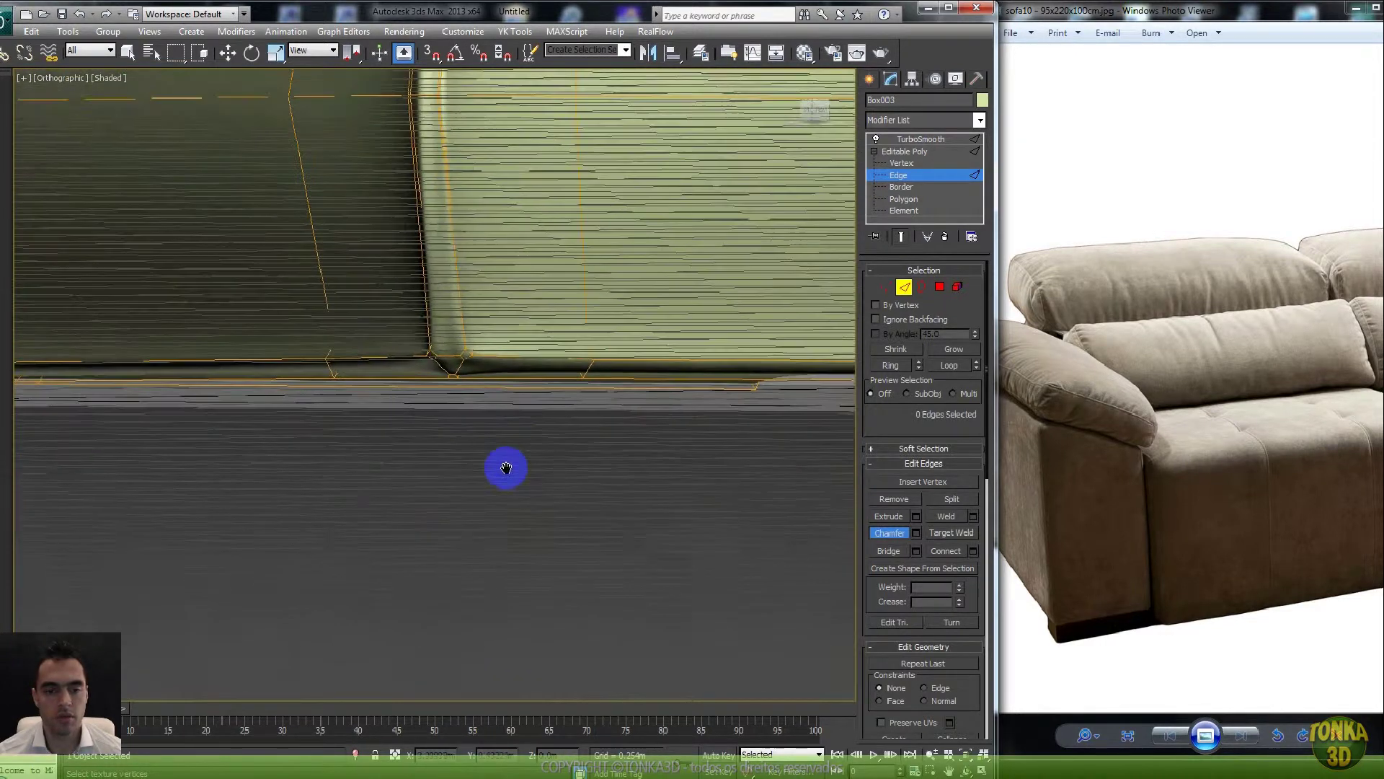
{"action": "scroll", "coordinate": [506, 471], "scroll_direction": "up", "scroll_amount": 4}
{"action": "left_click", "coordinate": [510, 312], "text": "ctrl"}
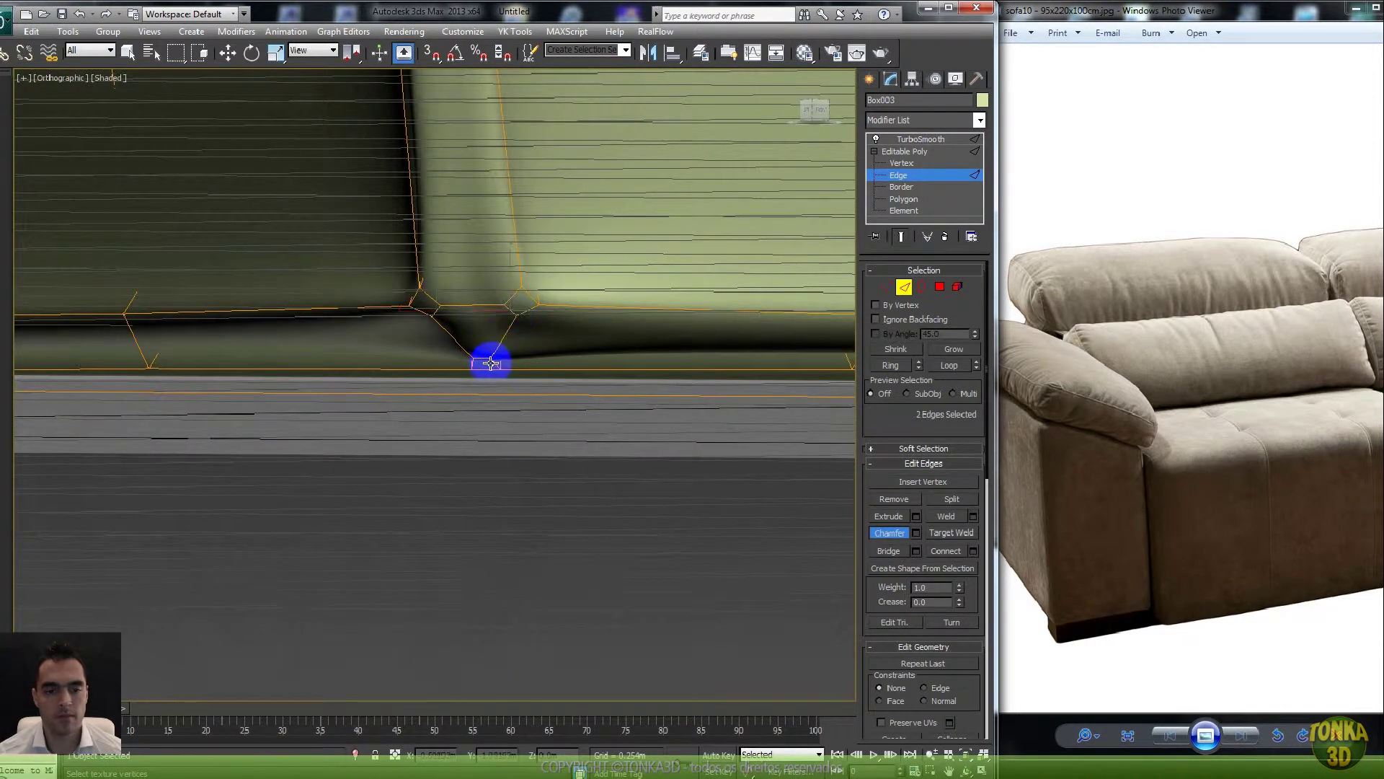
{"action": "left_click_drag", "start_coordinate": [599, 373], "coordinate": [600, 374]}
- Select and remove the three short inner chamfer edges at the end's other lower corner
{"action": "scroll", "coordinate": [420, 352], "scroll_direction": "down", "scroll_amount": 6}
{"action": "middle_click_drag", "start_coordinate": [421, 352], "coordinate": [518, 330], "text": "alt"}
{"action": "scroll", "coordinate": [519, 334], "scroll_direction": "up", "scroll_amount": 3}
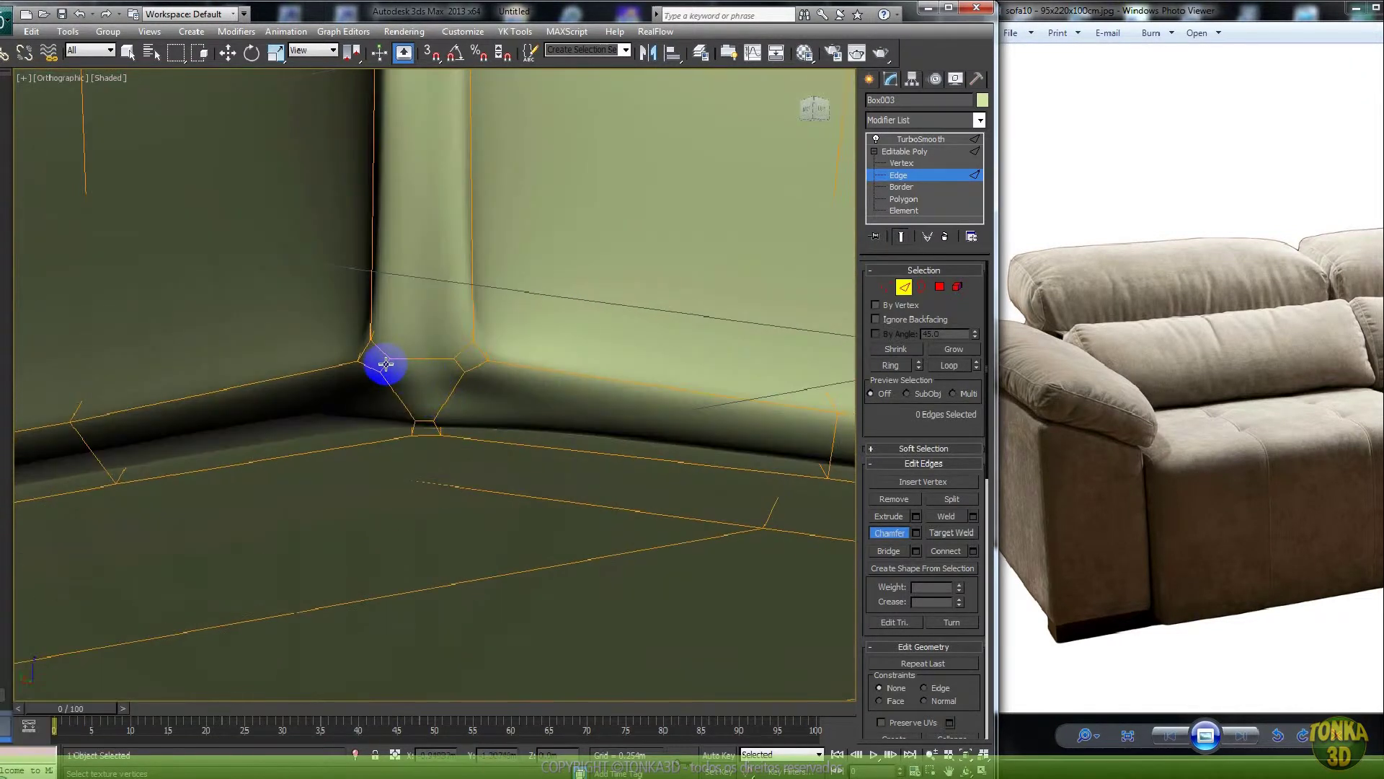
{"action": "left_click", "coordinate": [431, 418], "text": "ctrl"}
{"action": "left_click", "coordinate": [538, 429], "text": "ctrl"}
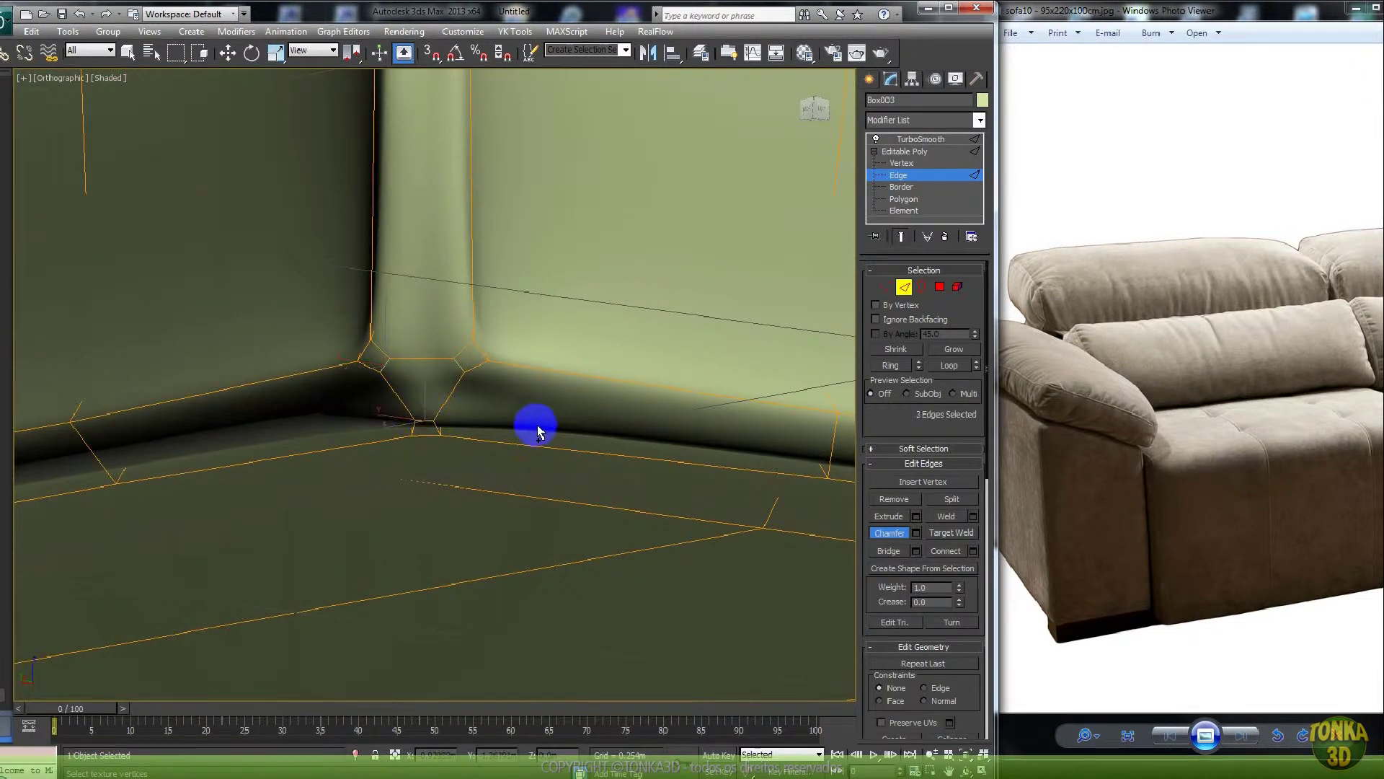
{"action": "key", "text": "ctrl+BackSpace"}
- Remove the short inner chamfer edges at the end's remaining upper corner and leave edge editing
{"action": "scroll", "coordinate": [380, 192], "scroll_direction": "down", "scroll_amount": 5}
{"action": "middle_click_drag", "start_coordinate": [462, 180], "coordinate": [457, 245], "text": "alt"}
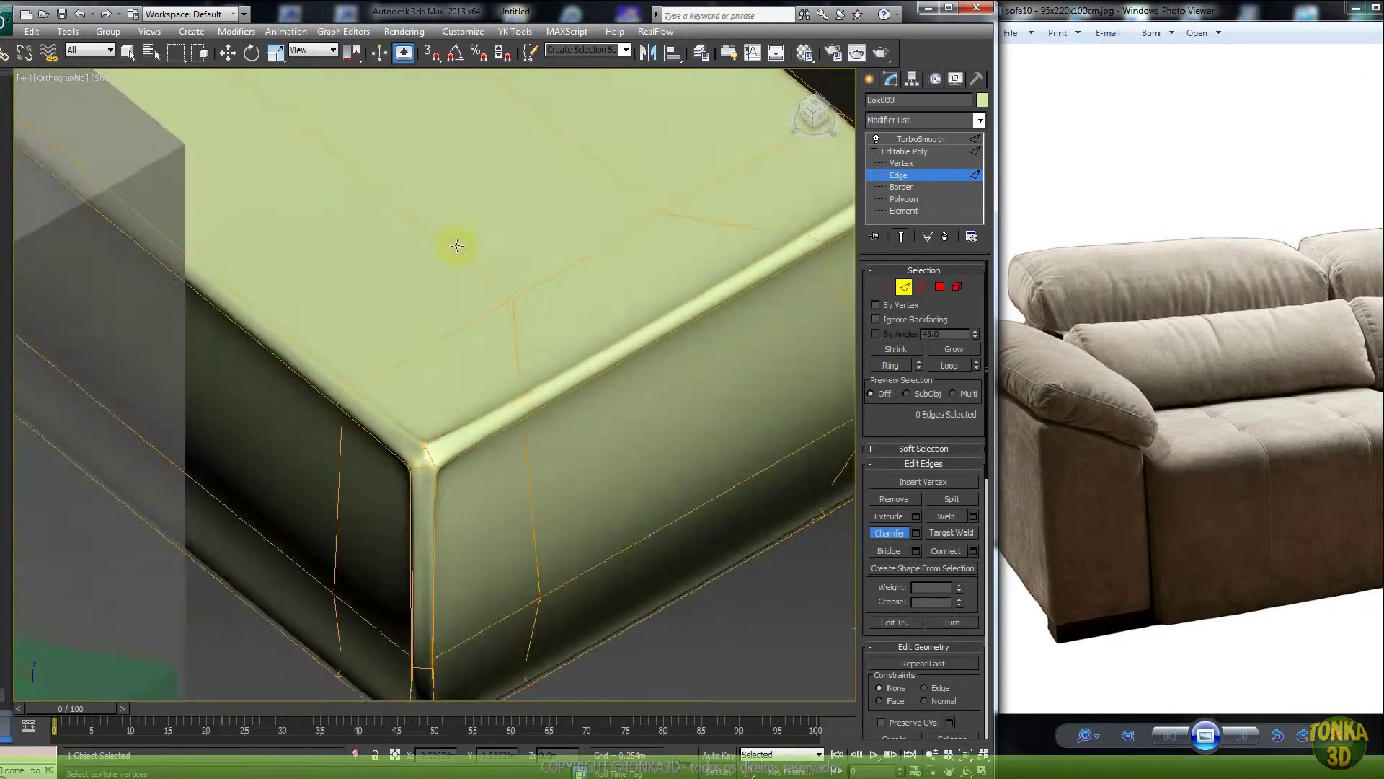
{"action": "scroll", "coordinate": [457, 246], "scroll_direction": "up", "scroll_amount": 3}
{"action": "middle_click_drag", "start_coordinate": [459, 296], "coordinate": [475, 192]}
{"action": "scroll", "coordinate": [421, 235], "scroll_direction": "up", "scroll_amount": 4}
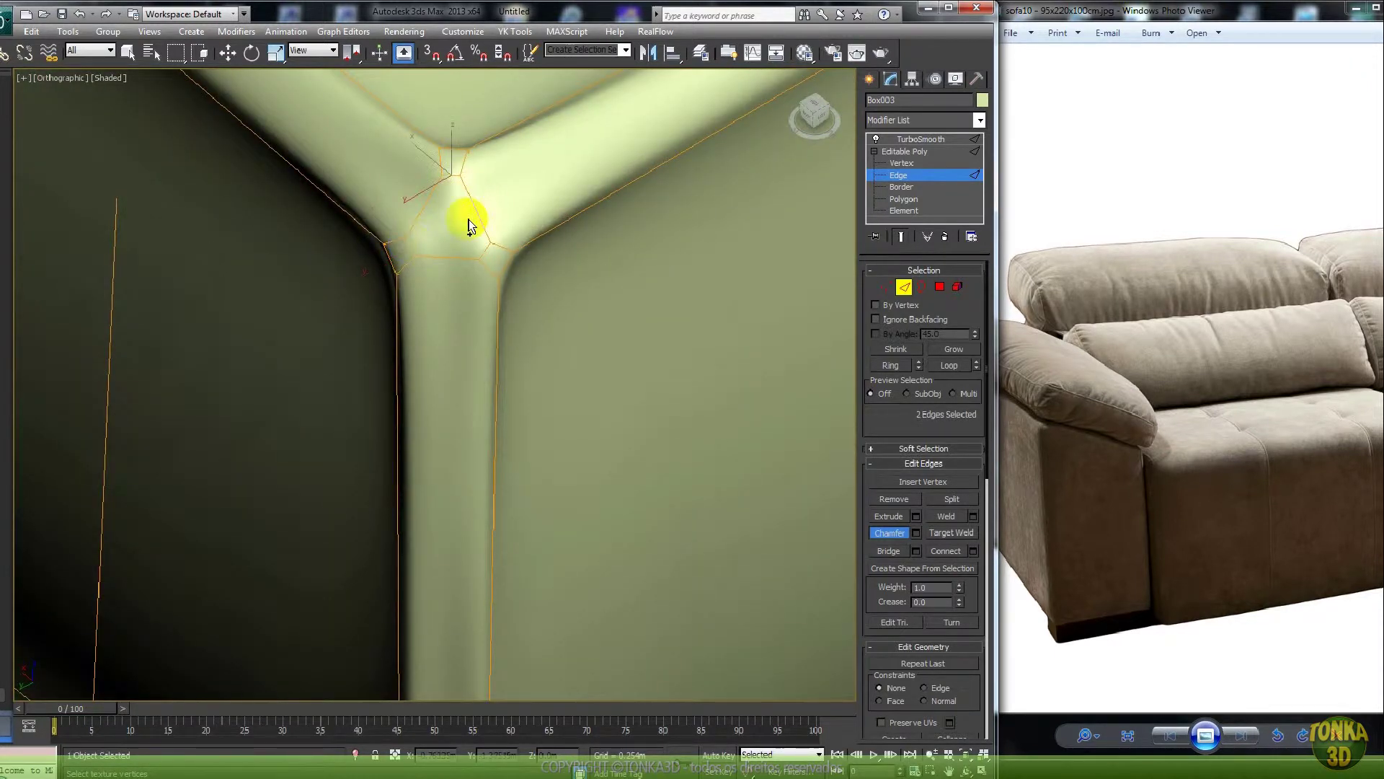
{"action": "left_click", "coordinate": [484, 248]}
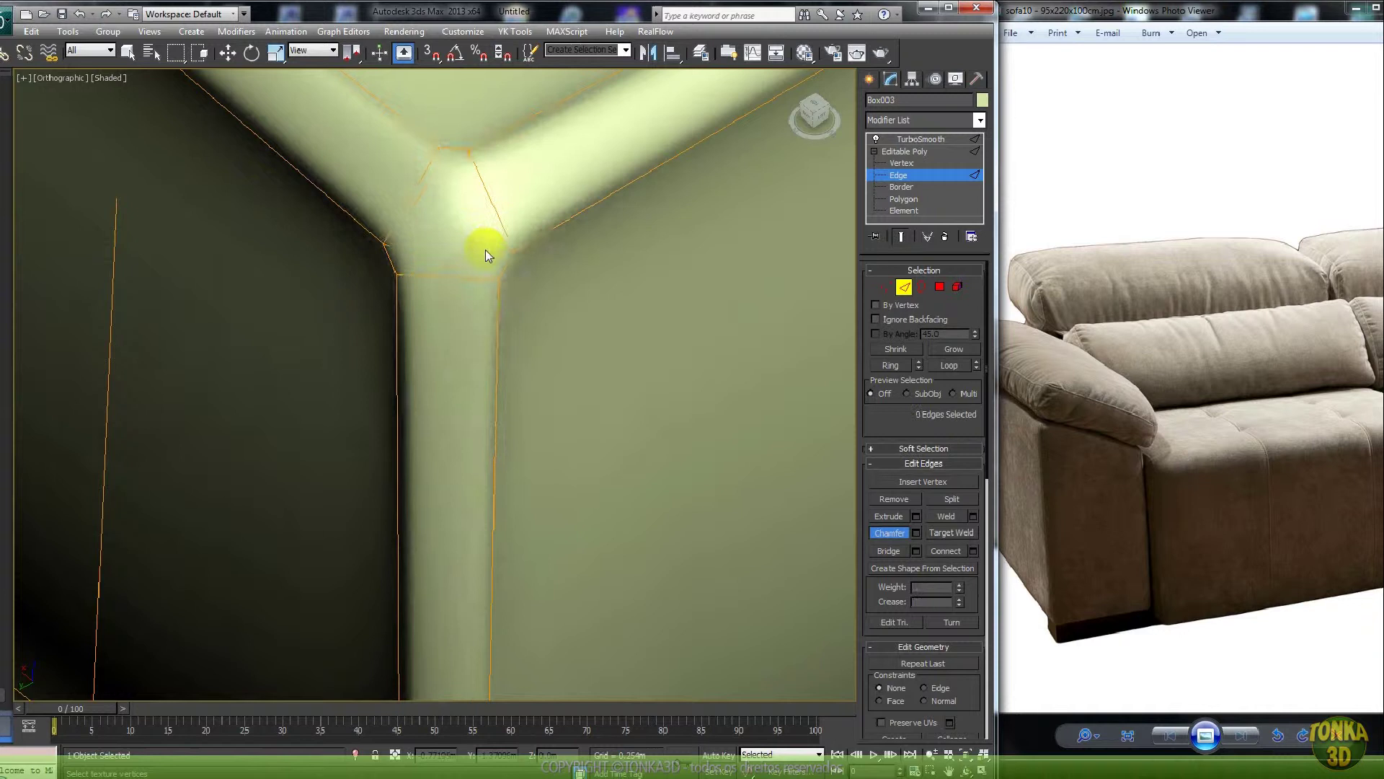
{"action": "scroll", "coordinate": [486, 249], "scroll_direction": "down", "scroll_amount": 10}
{"action": "middle_click_drag", "start_coordinate": [594, 259], "coordinate": [565, 234], "text": "alt"}
{"action": "middle_click_drag", "start_coordinate": [497, 296], "coordinate": [555, 321]}
{"action": "scroll", "coordinate": [511, 335], "scroll_direction": "up", "scroll_amount": 3}
{"action": "left_click", "coordinate": [905, 286]}
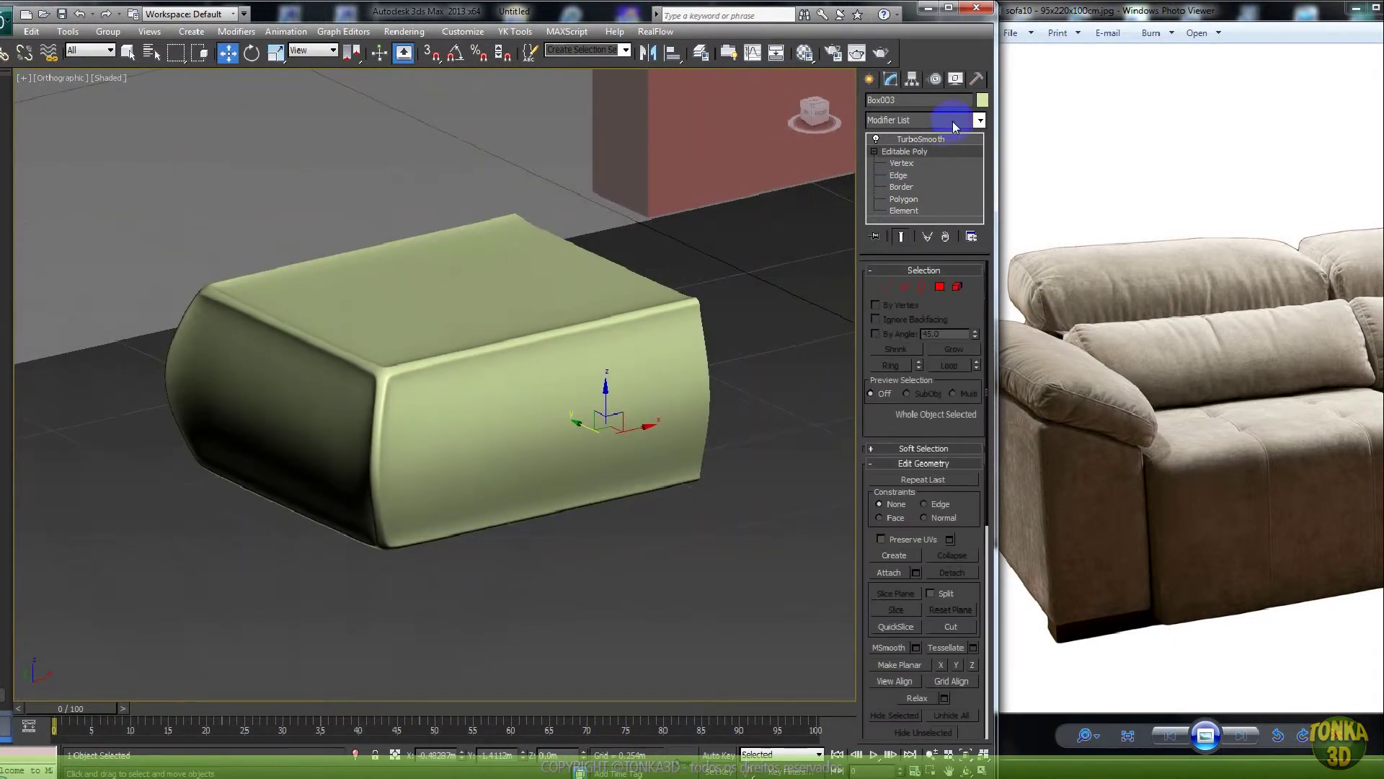
- Add a Push modifier between the editable mesh and TurboSmooth, trying out a push value of about 0.019 m
{"action": "left_click", "coordinate": [949, 121]}
{"action": "scroll", "coordinate": [967, 309], "scroll_direction": "down", "scroll_amount": 10}
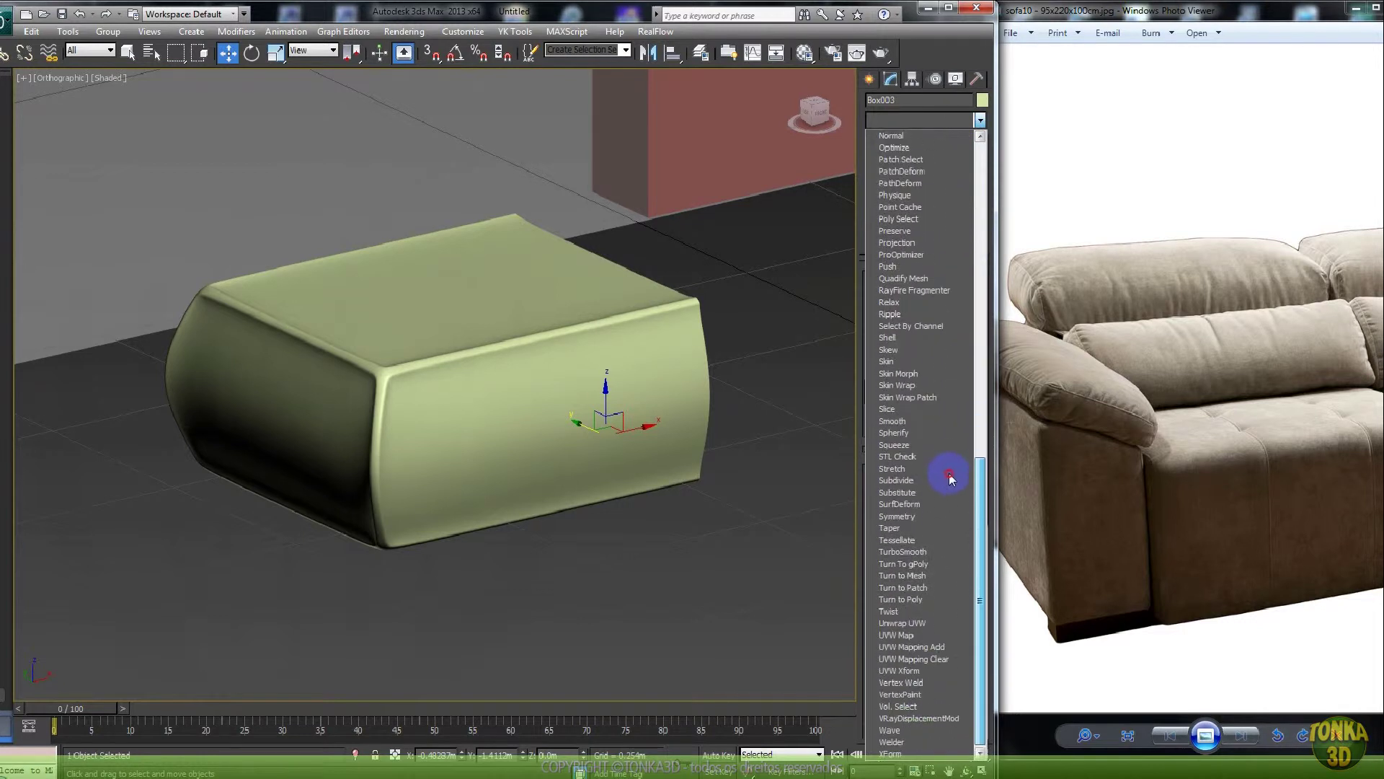
{"action": "scroll", "coordinate": [952, 288], "scroll_direction": "up", "scroll_amount": 3}
{"action": "left_click", "coordinate": [955, 266]}
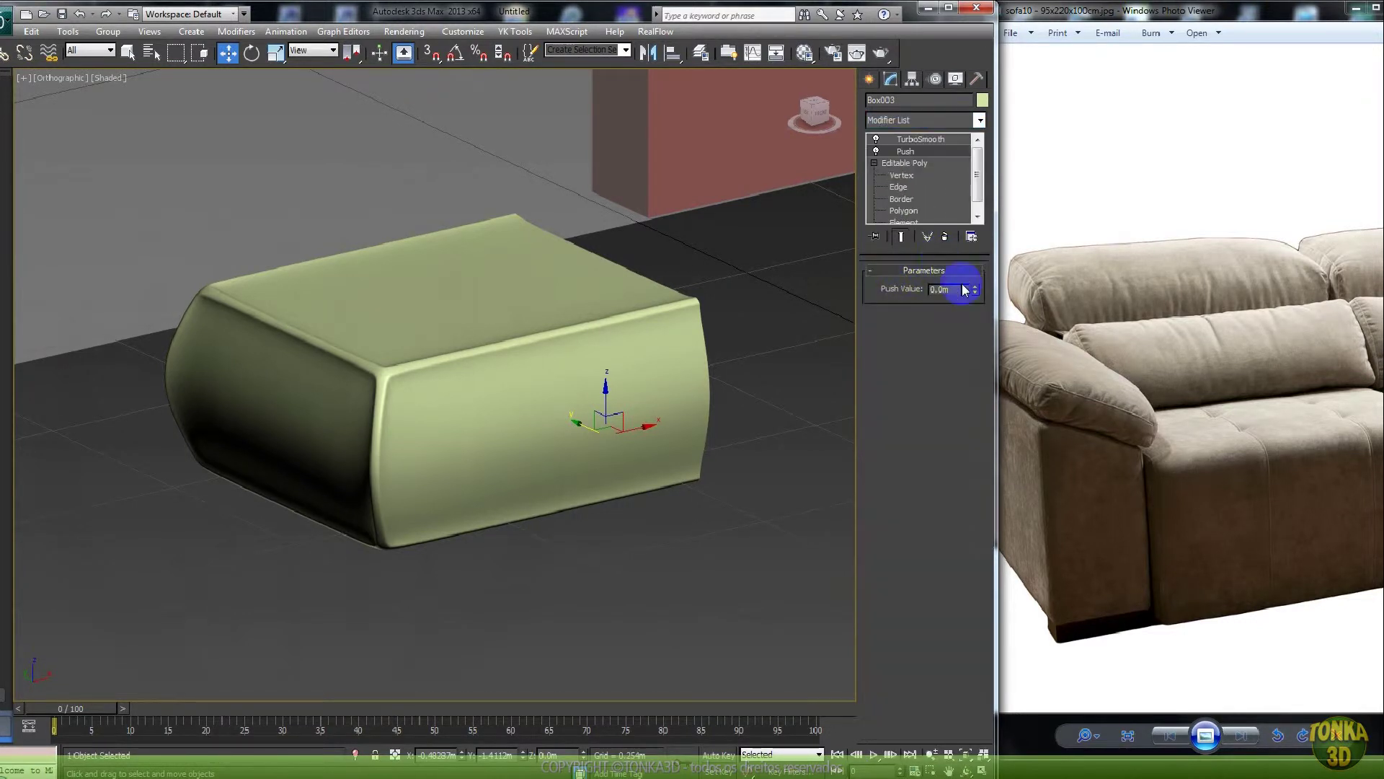
{"action": "left_click_drag", "start_coordinate": [979, 290], "coordinate": [978, 240]}
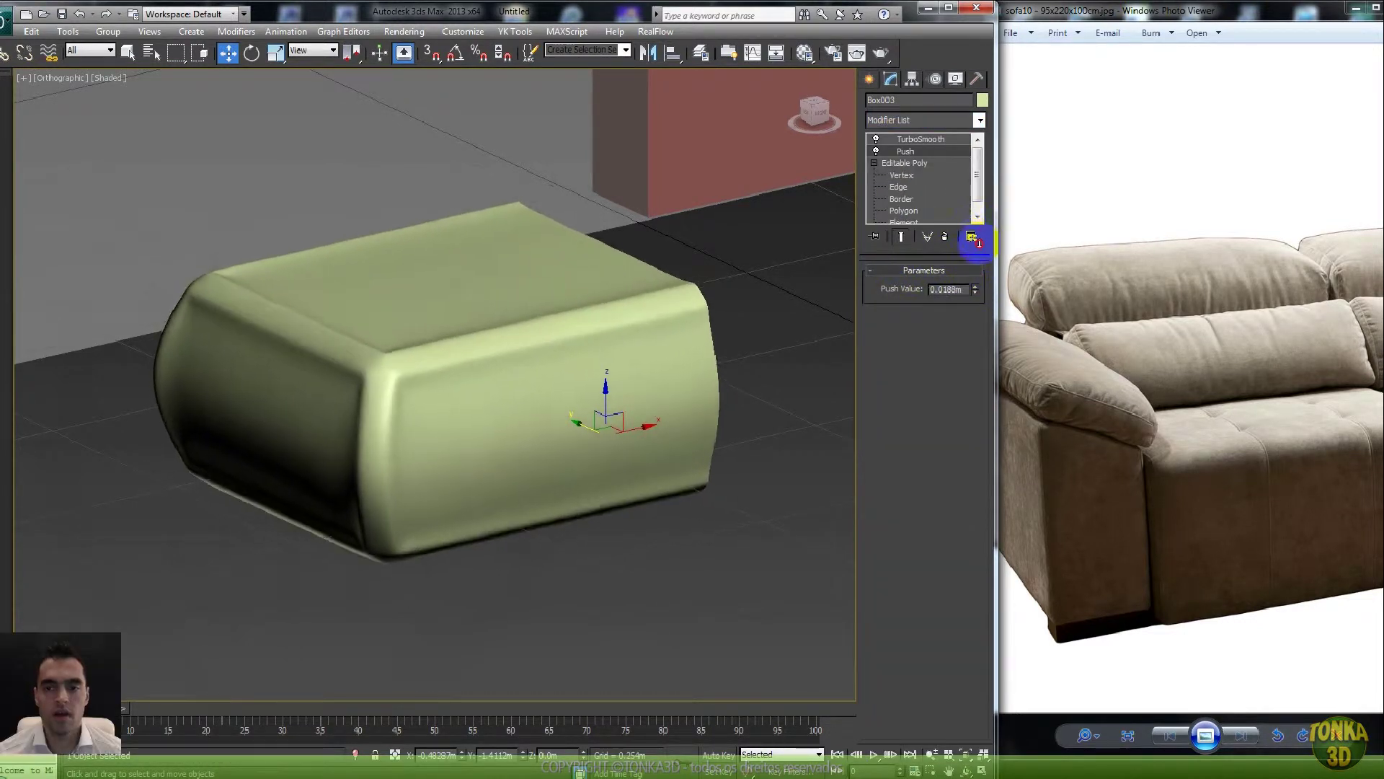
{"action": "right_click", "coordinate": [977, 241]}
- Select the four polygons of the box's near long side, leaving out the narrow border strips
{"action": "left_click", "coordinate": [904, 211]}
{"action": "key", "text": "F4"}
{"action": "left_click", "coordinate": [423, 404]}
{"action": "key", "text": "F2"}
{"action": "left_click", "coordinate": [405, 493], "text": "ctrl"}
{"action": "left_click", "coordinate": [457, 490], "text": "ctrl"}
{"action": "left_click", "coordinate": [463, 423], "text": "ctrl"}
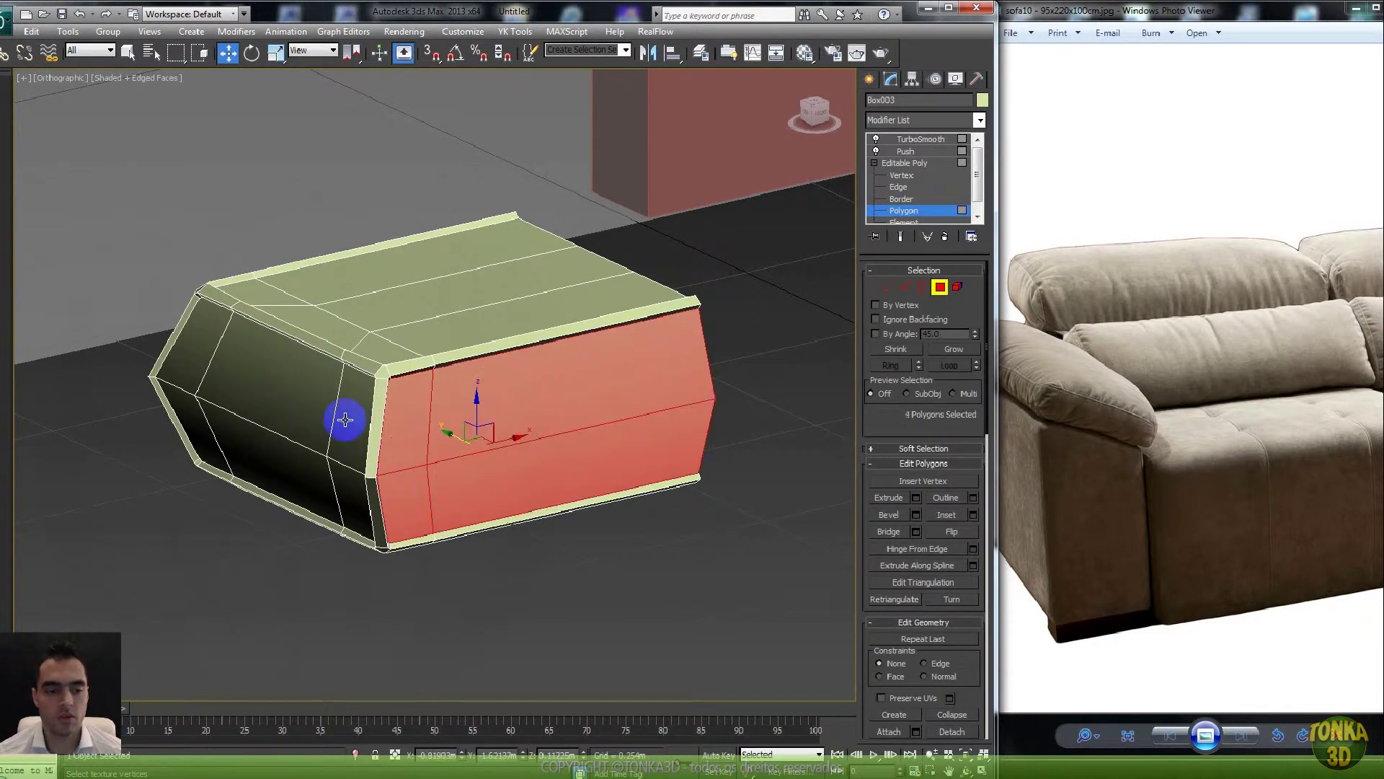
- Add the six polygons of the closed end to the selection, excluding its border strips
{"action": "left_click", "coordinate": [346, 419], "text": "ctrl"}
{"action": "left_click", "coordinate": [344, 478], "text": "ctrl"}
{"action": "left_click", "coordinate": [294, 470], "text": "ctrl"}
{"action": "left_click", "coordinate": [177, 426], "text": "ctrl"}
{"action": "left_click", "coordinate": [184, 366], "text": "ctrl"}
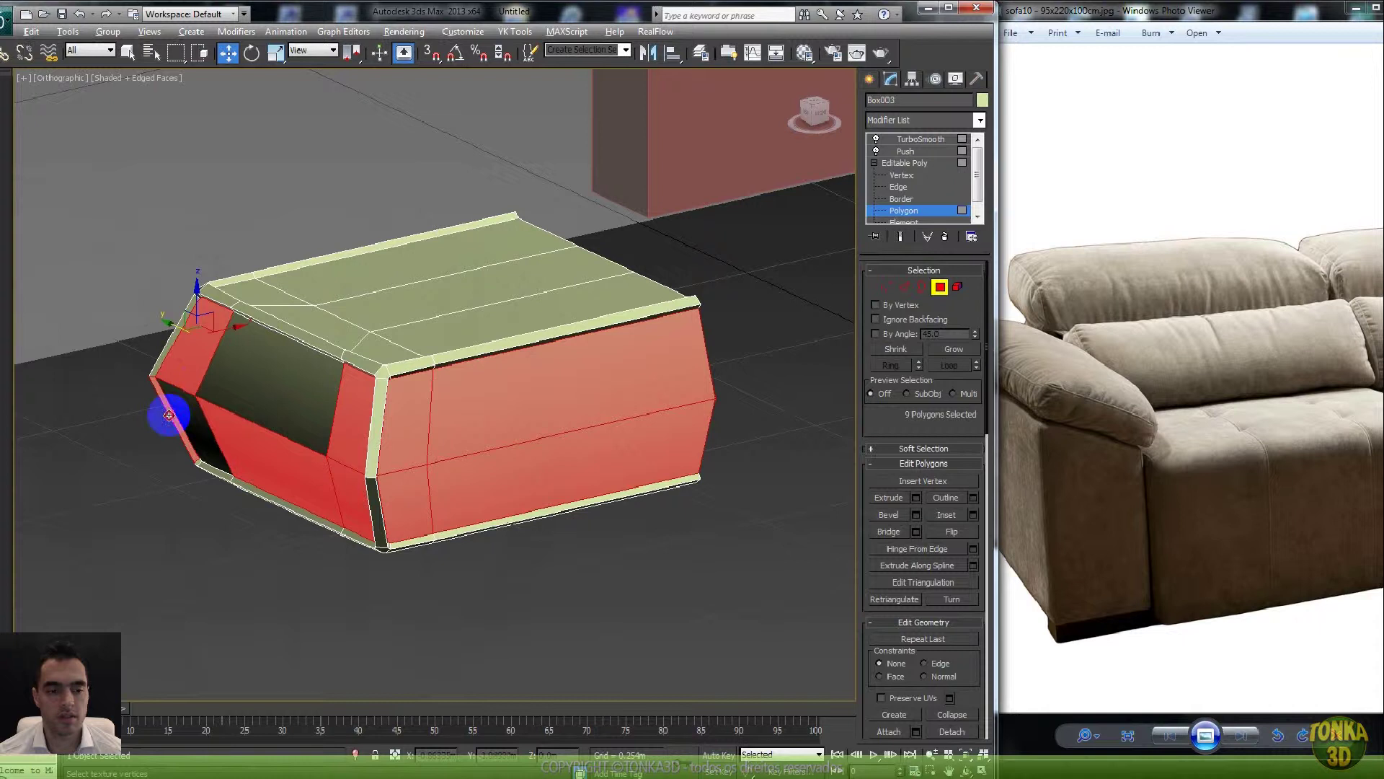
{"action": "left_click", "coordinate": [186, 412], "text": "ctrl"}
{"action": "left_click", "coordinate": [288, 361], "text": "ctrl"}
- Add the six polygons of the box's upper face inside the border strips to the selection
{"action": "left_click", "coordinate": [377, 347], "text": "ctrl"}
{"action": "left_click", "coordinate": [413, 332], "text": "ctrl"}
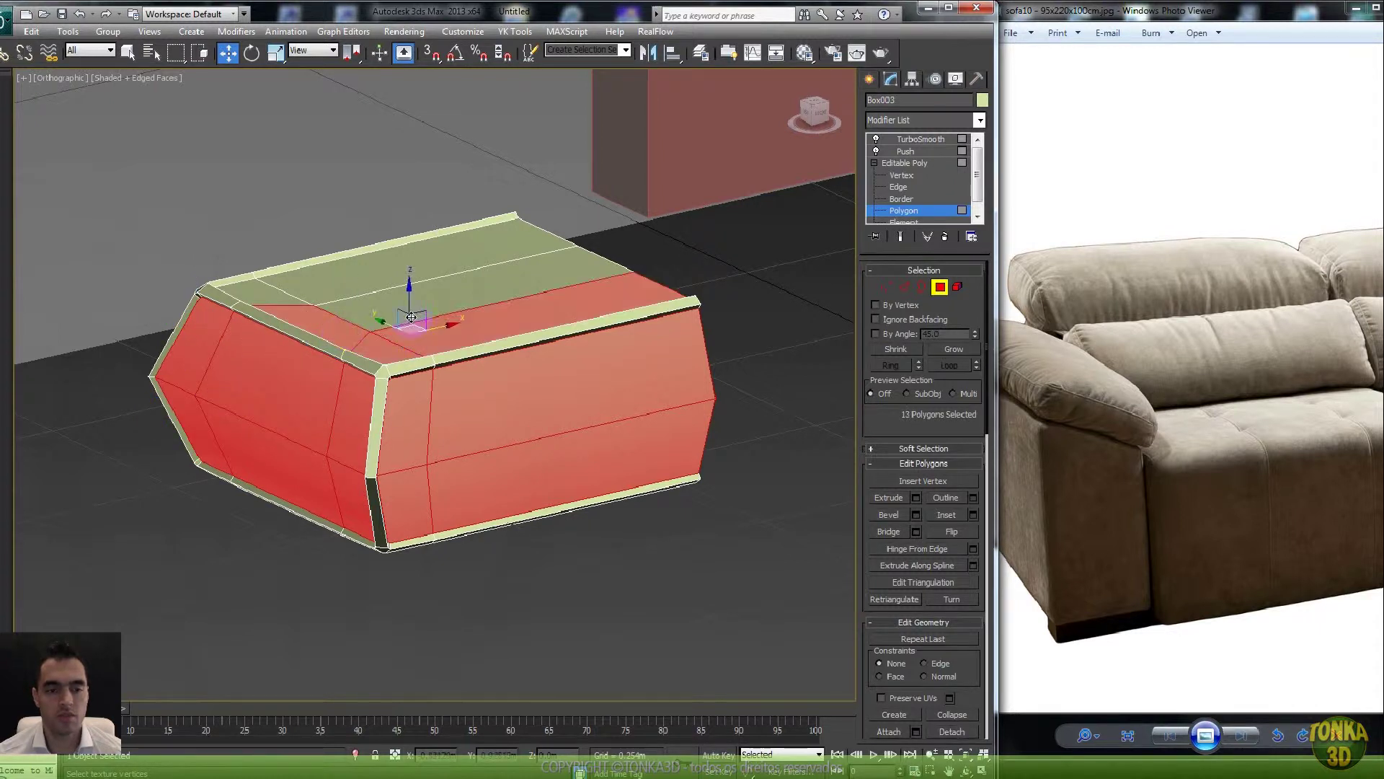
{"action": "left_click", "coordinate": [383, 308], "text": "ctrl"}
{"action": "left_click", "coordinate": [358, 283], "text": "ctrl"}
- Add the four polygons of the opposite long side to the selection
{"action": "middle_click_drag", "start_coordinate": [308, 320], "coordinate": [286, 351], "text": "alt"}
{"action": "left_click", "coordinate": [284, 332], "text": "ctrl"}
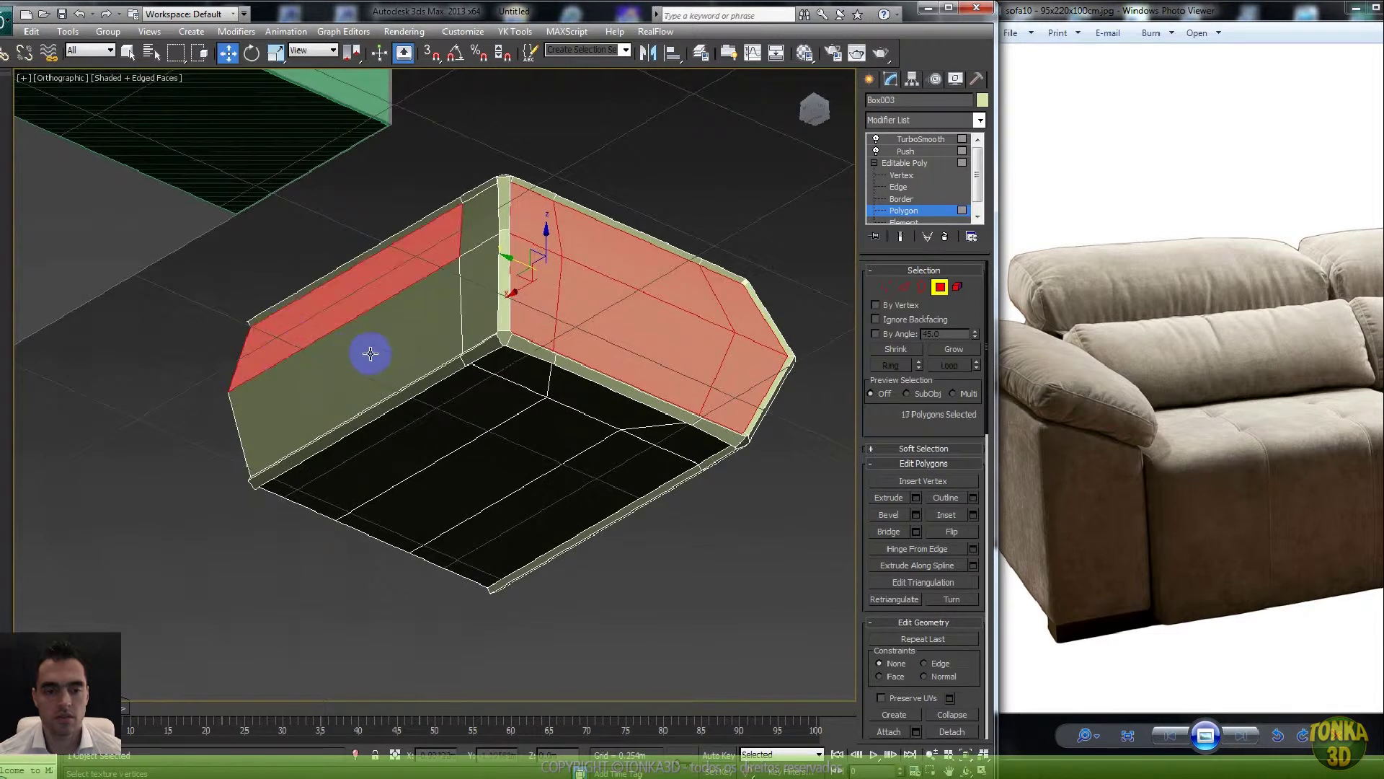
{"action": "left_click", "coordinate": [443, 324], "text": "ctrl"}
{"action": "left_click", "coordinate": [481, 287], "text": "ctrl"}
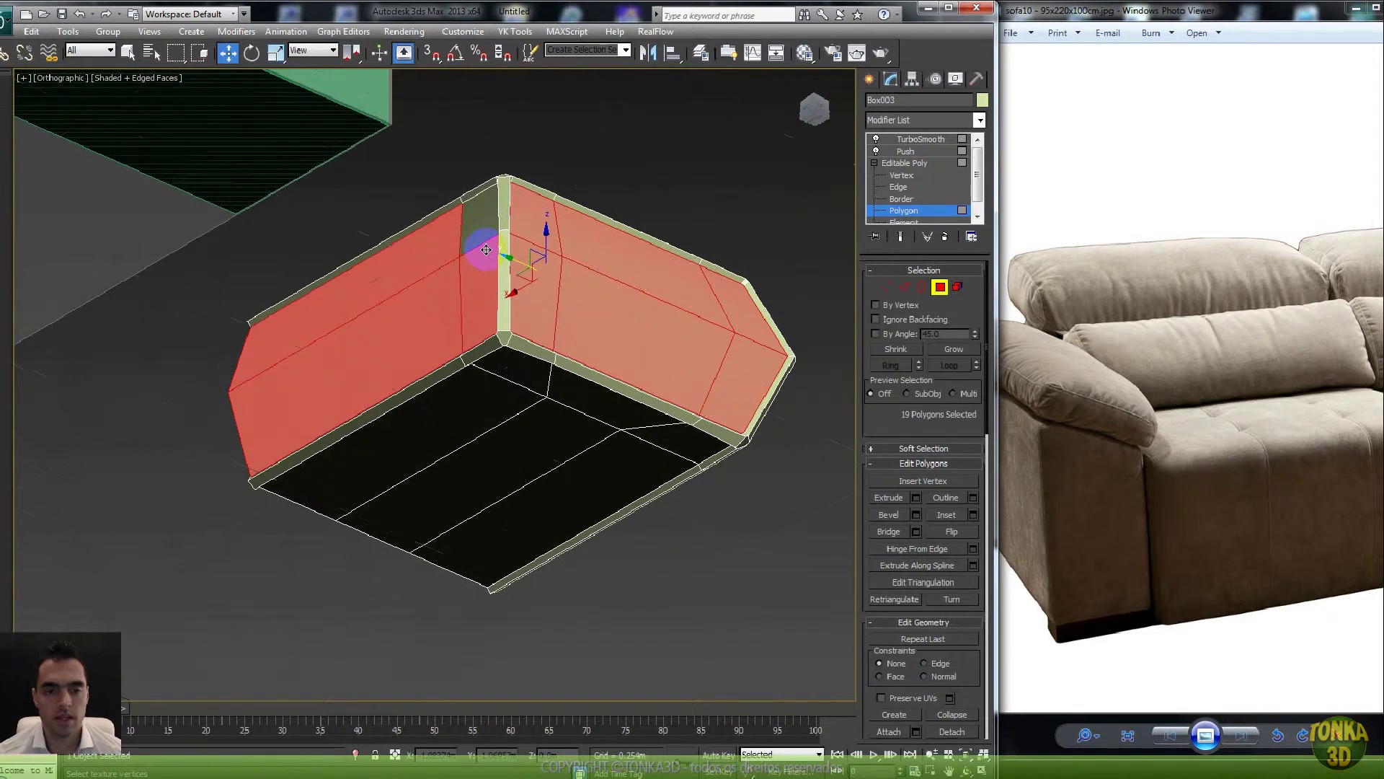
{"action": "left_click", "coordinate": [477, 216], "text": "ctrl"}
- Add the six polygons of the box's underside to the selection
{"action": "left_click", "coordinate": [460, 409], "text": "ctrl"}
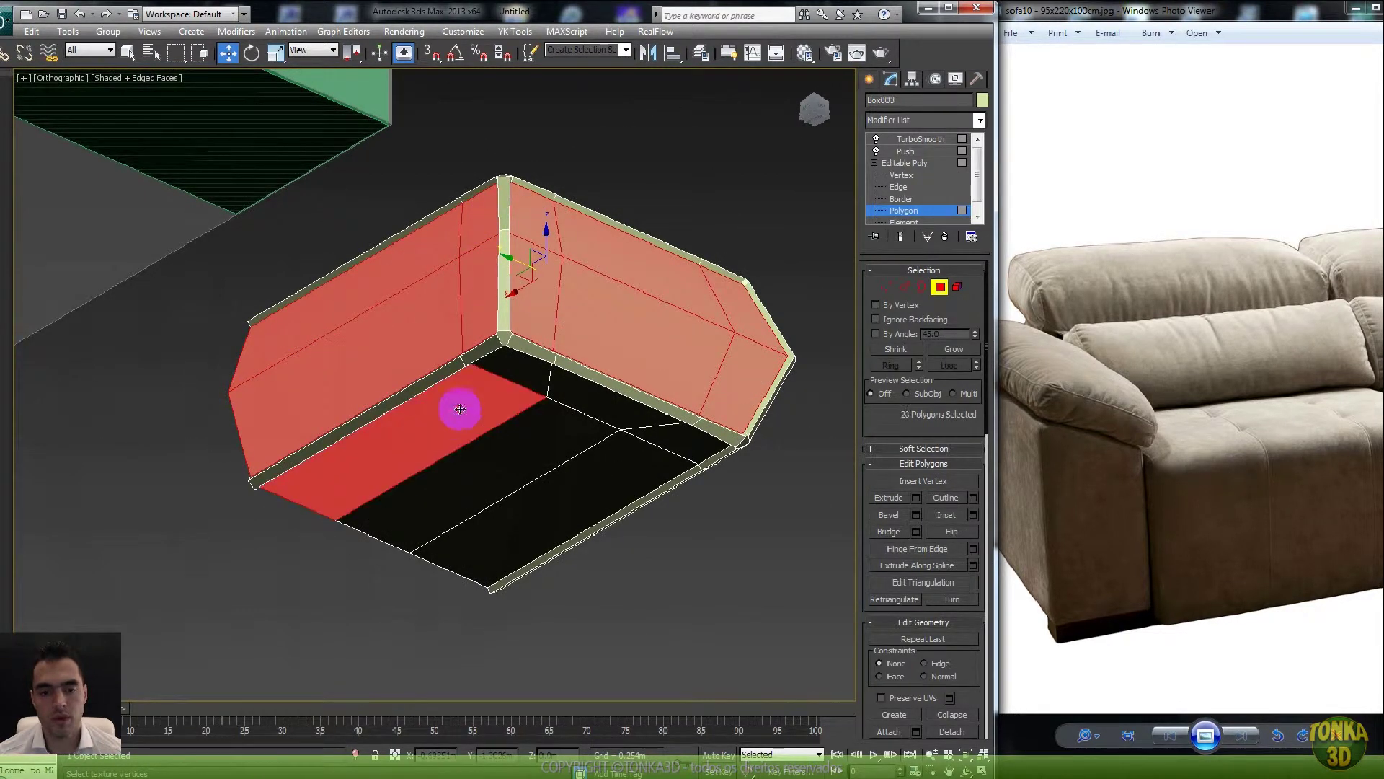
{"action": "left_click", "coordinate": [532, 383], "text": "ctrl"}
{"action": "left_click", "coordinate": [569, 390], "text": "ctrl"}
{"action": "left_click", "coordinate": [662, 437], "text": "ctrl"}
{"action": "left_click", "coordinate": [611, 463], "text": "ctrl"}
{"action": "left_click", "coordinate": [556, 451], "text": "ctrl"}
- Inflate the selected faces with the Push modifier by about 0.022 m and turn off the edged-faces display
{"action": "middle_click_drag", "start_coordinate": [655, 340], "coordinate": [355, 442], "text": "alt"}
{"action": "scroll", "coordinate": [534, 373], "scroll_direction": "up", "scroll_amount": 3}
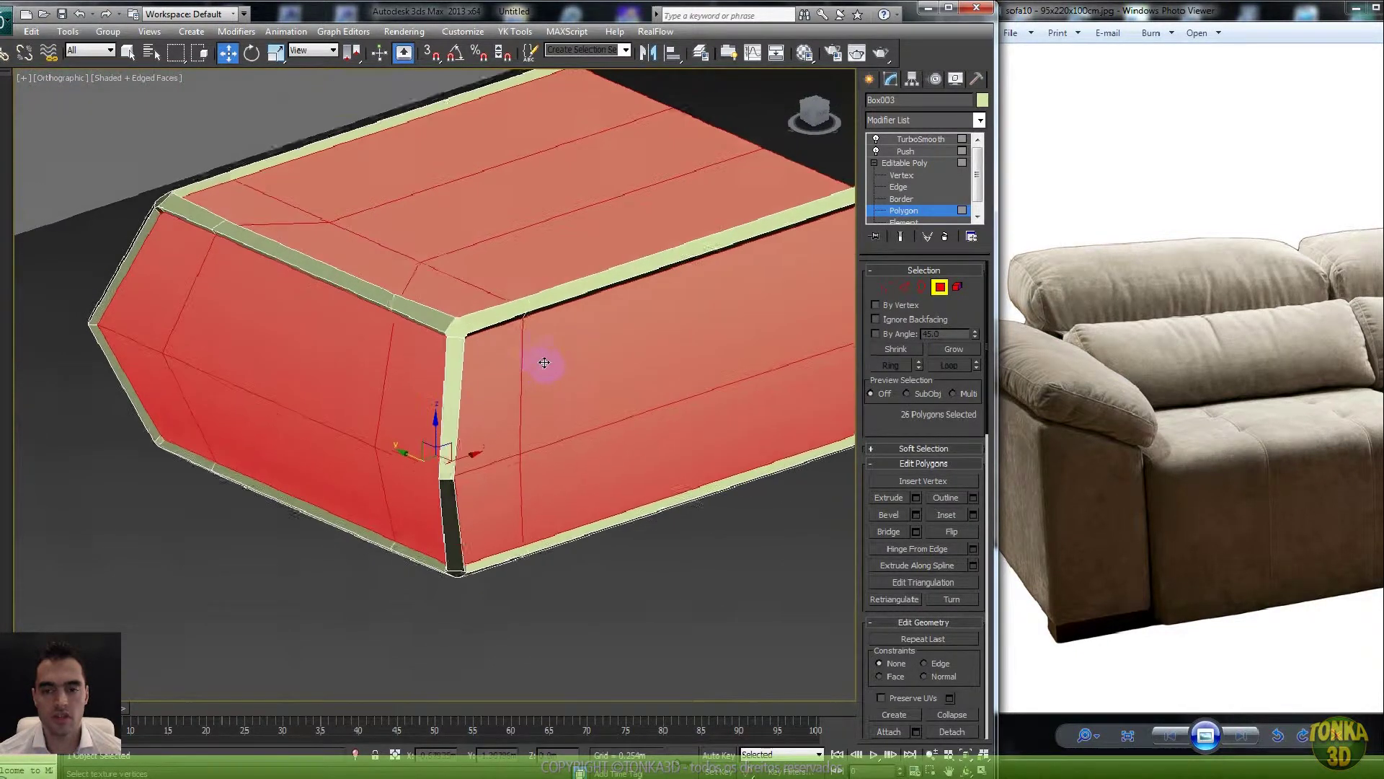
{"action": "scroll", "coordinate": [540, 375], "scroll_direction": "up", "scroll_amount": 2}
{"action": "left_click", "coordinate": [917, 152]}
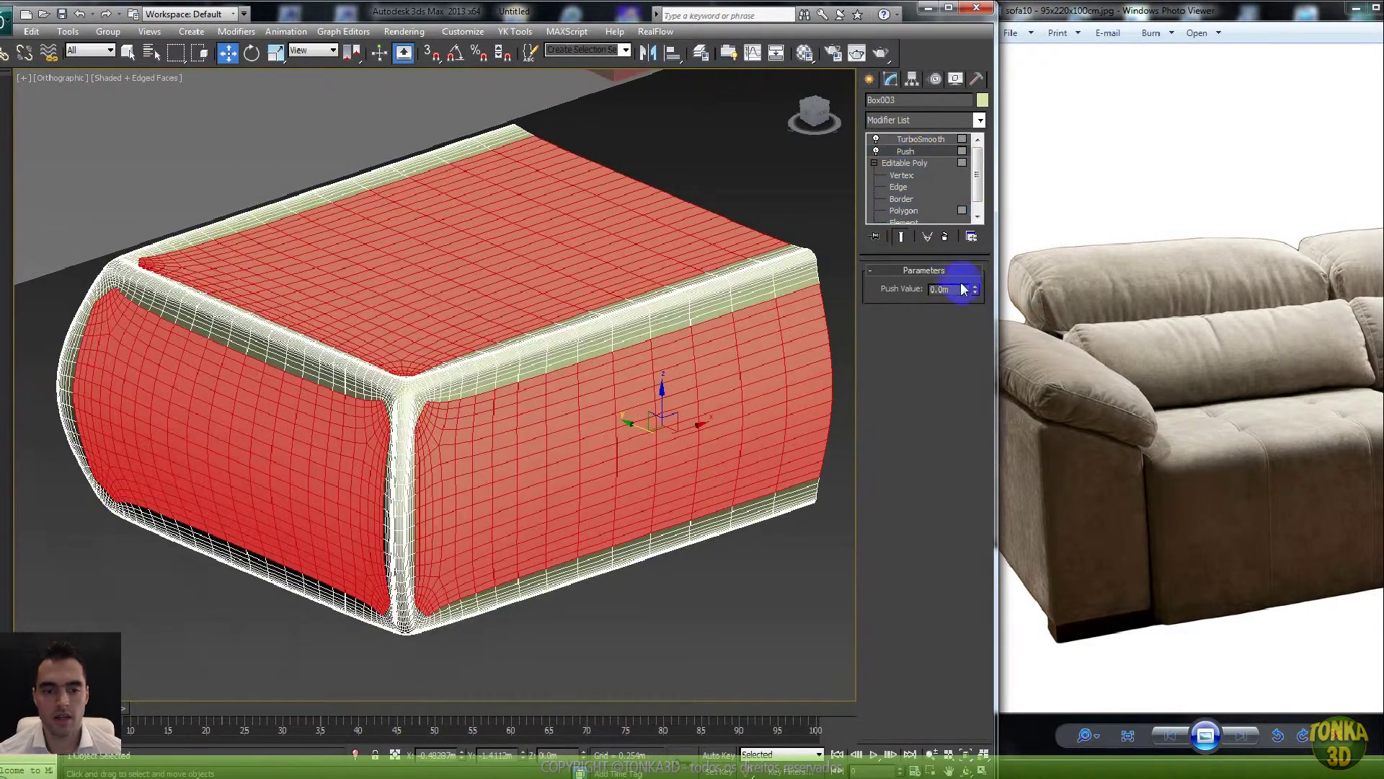
{"action": "left_click_drag", "start_coordinate": [976, 291], "coordinate": [976, 214]}
{"action": "key", "text": "F4"}
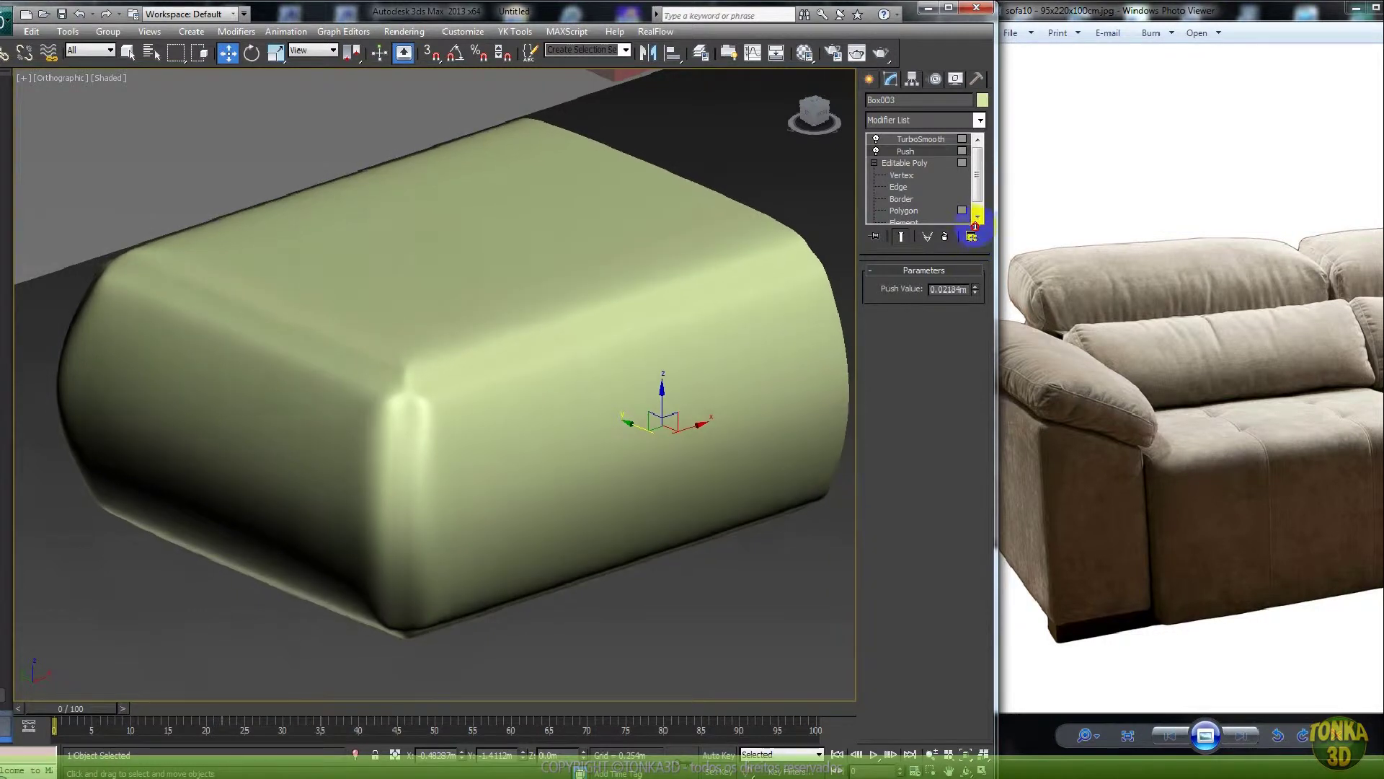
- Collapse the Push modifier into the editable mesh, keeping TurboSmooth above it
{"action": "right_click", "coordinate": [903, 155]}
{"action": "left_click", "coordinate": [939, 279]}
{"action": "key", "text": "Return"}
- Invert the polygon selection and shrink it once to keep only the thin strip along the middle of the border
{"action": "left_click", "coordinate": [888, 175]}
{"action": "key", "text": "F4"}
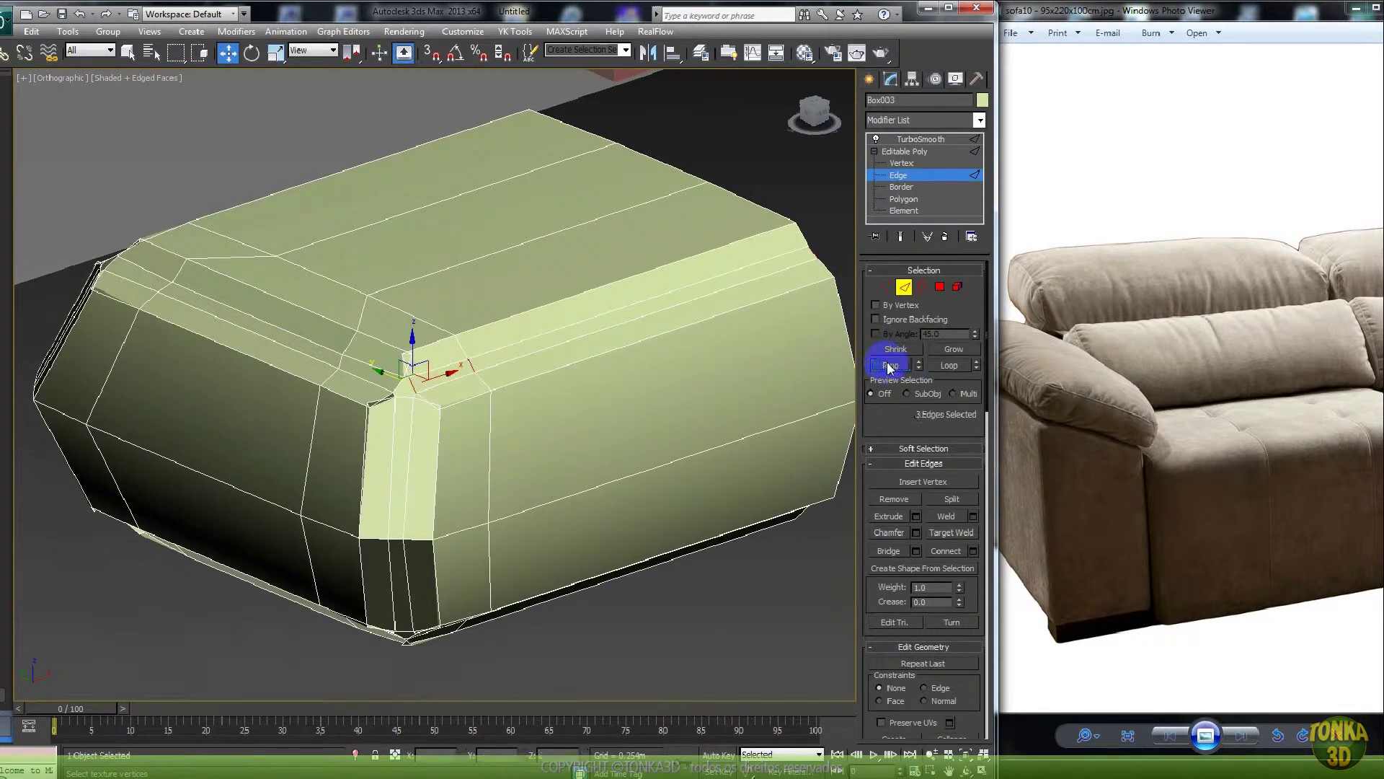
{"action": "left_click", "coordinate": [939, 287]}
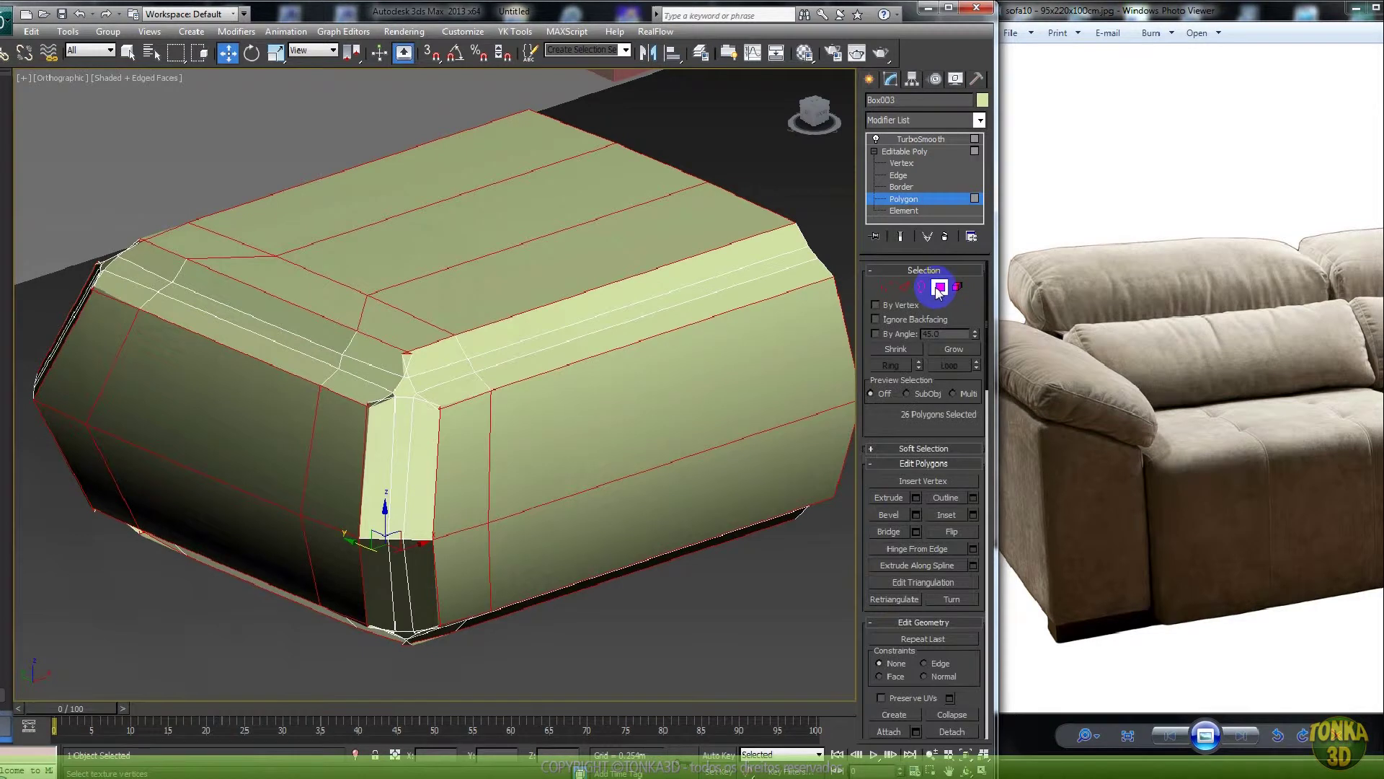
{"action": "key", "text": "ctrl+i"}
{"action": "left_click", "coordinate": [896, 350]}
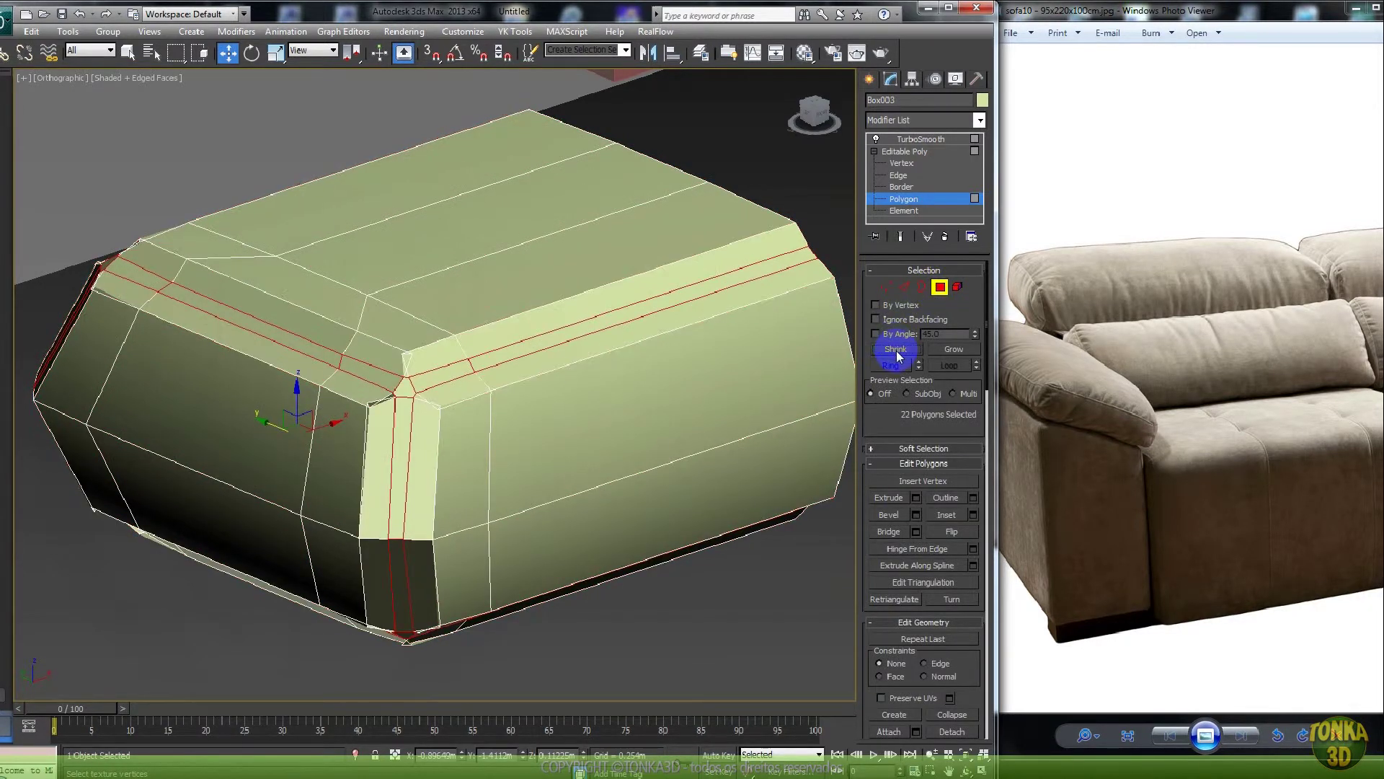
- Extrude the selected seam strip polygons by about 0.0063 m, using the smoothed shaded view to judge the height
{"action": "right_click", "coordinate": [404, 379]}
{"action": "left_click", "coordinate": [376, 417]}
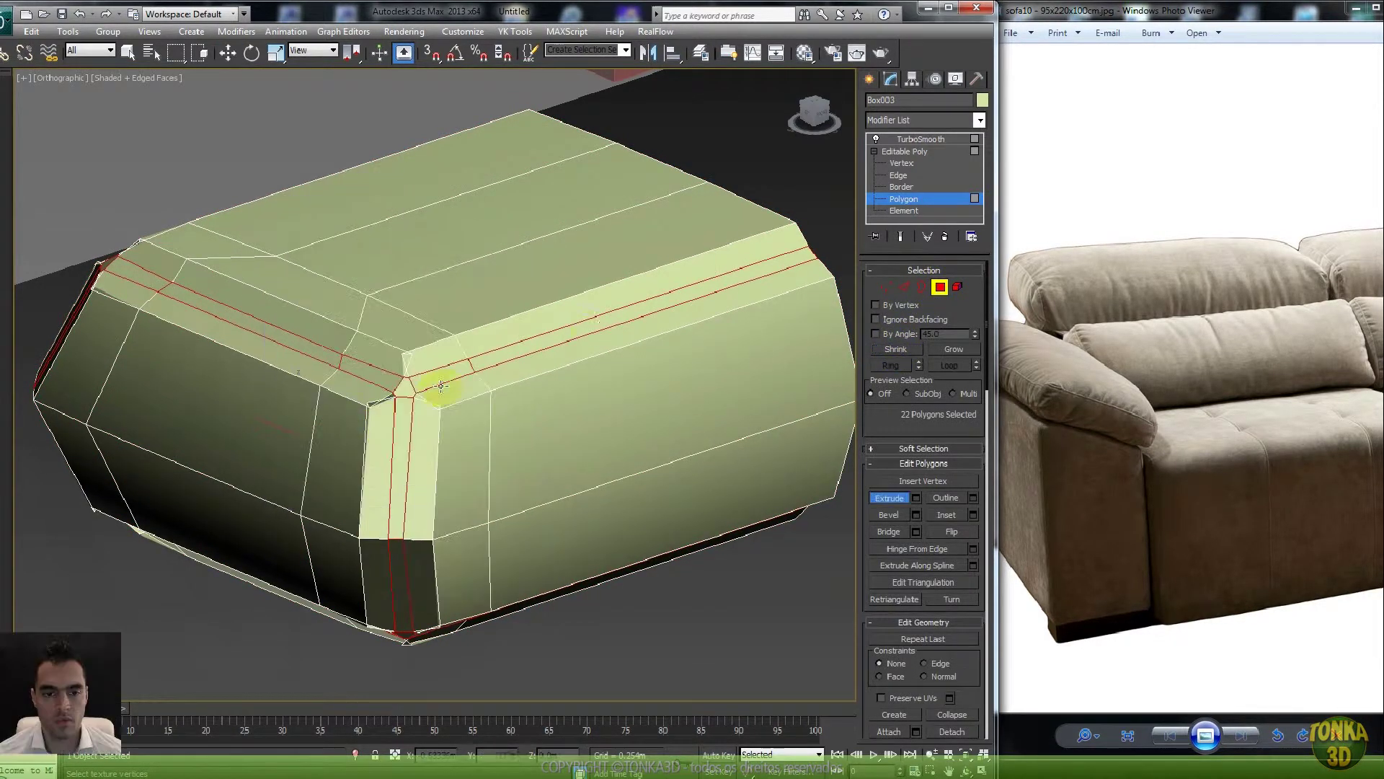
{"action": "left_click", "coordinate": [900, 237]}
{"action": "key", "text": "F4"}
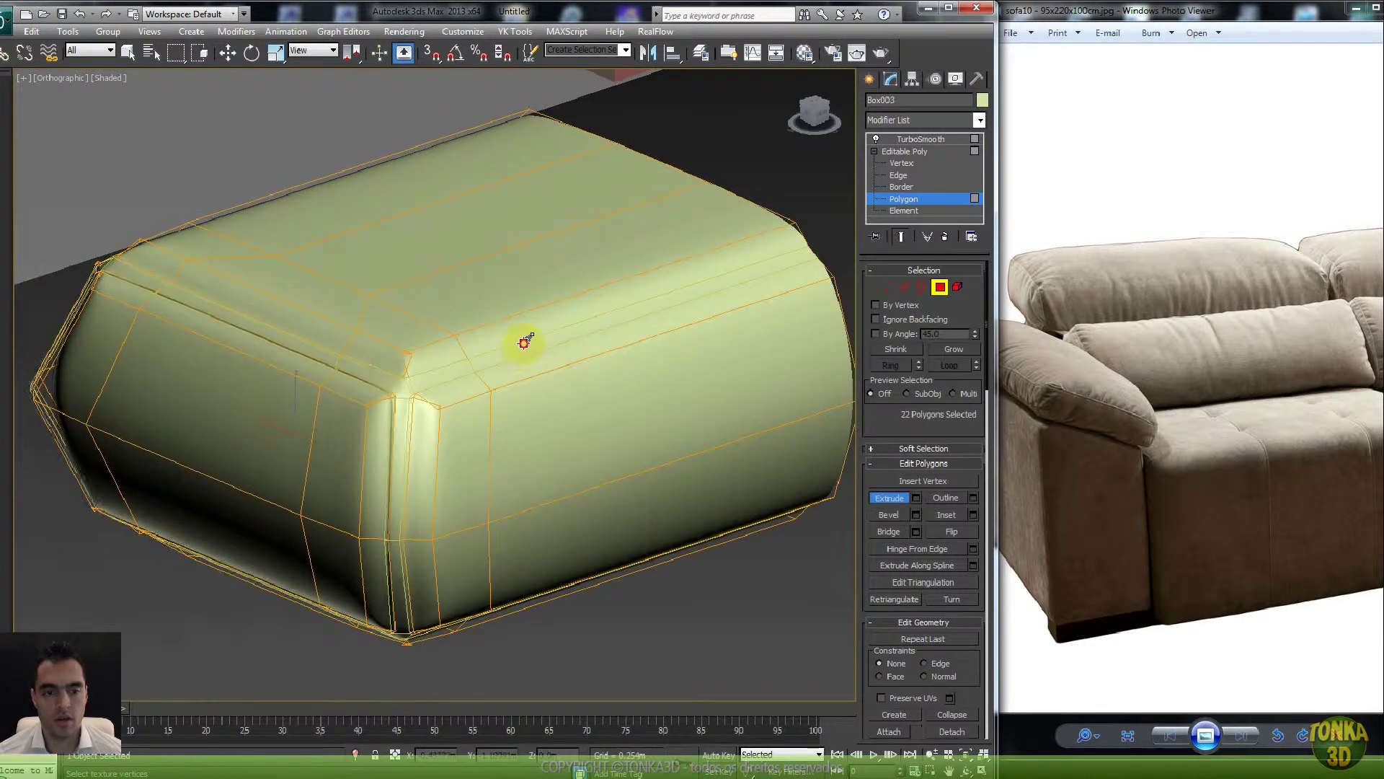
{"action": "right_click", "coordinate": [525, 342]}
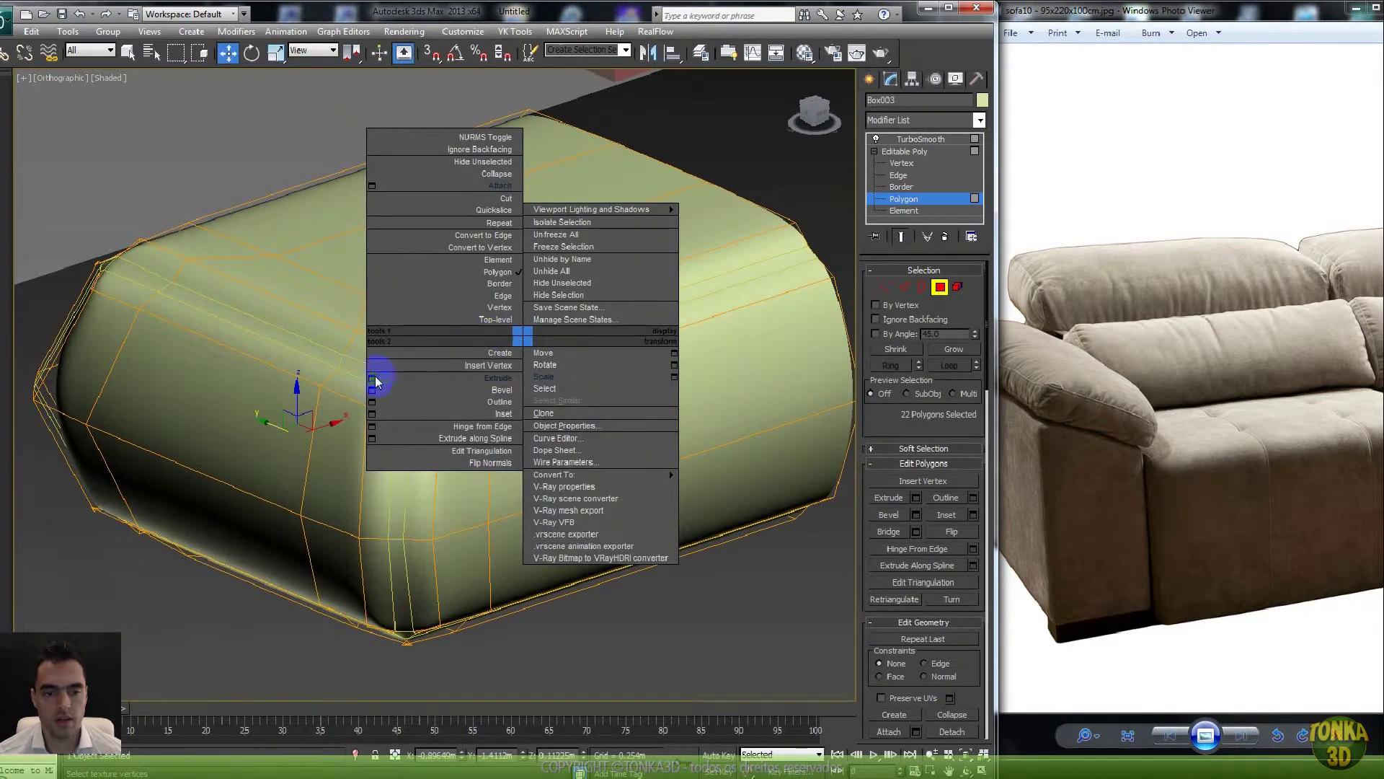
{"action": "left_click", "coordinate": [411, 373]}
{"action": "left_click", "coordinate": [462, 395]}
{"action": "left_click", "coordinate": [466, 409]}
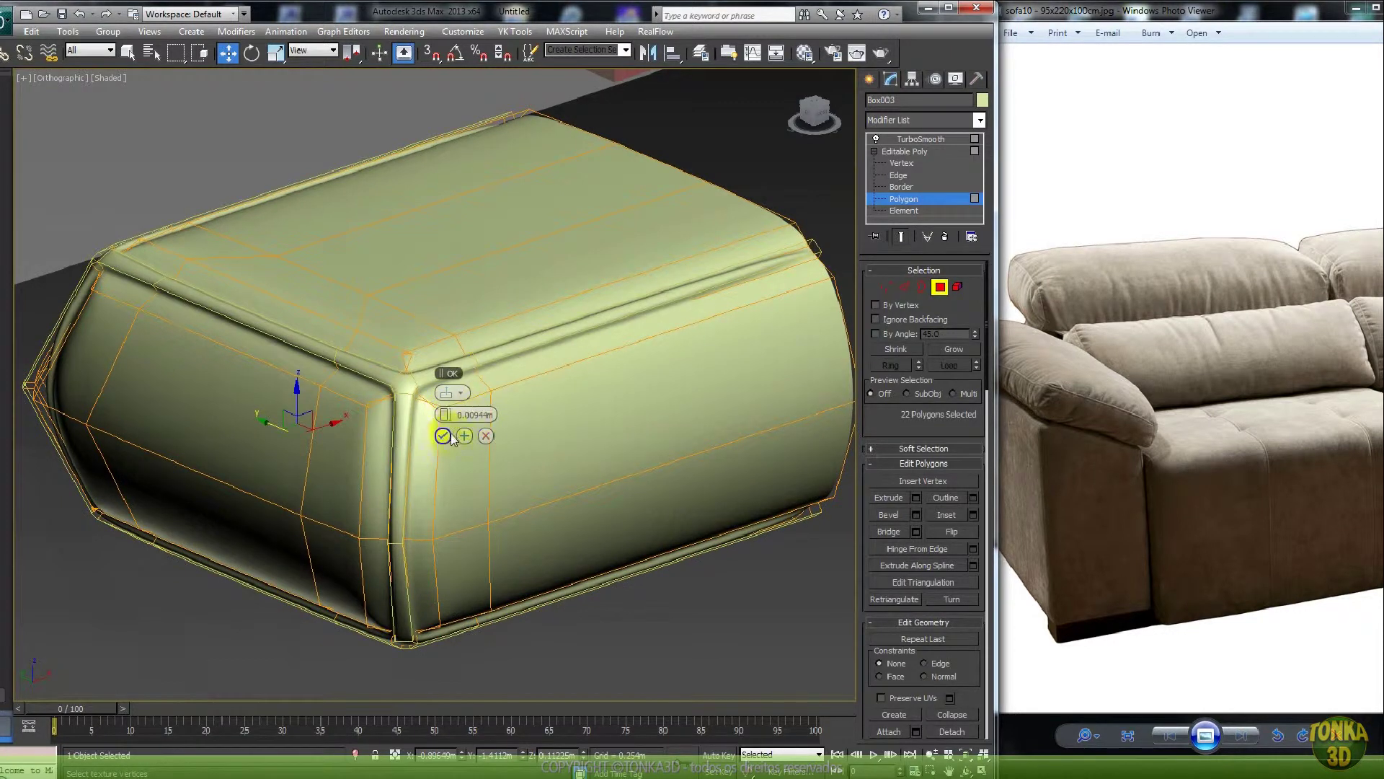
{"action": "left_click_drag", "start_coordinate": [445, 415], "coordinate": [439, 414]}
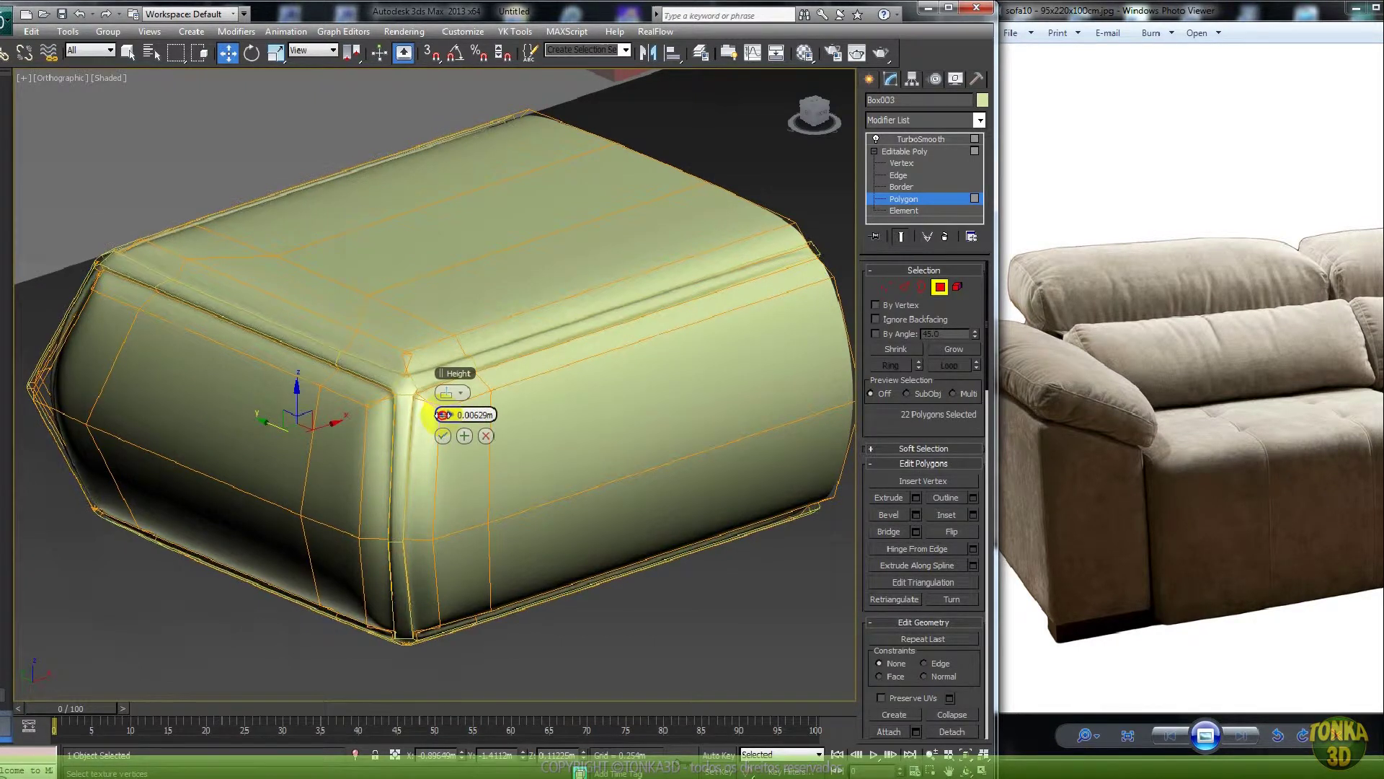
{"action": "left_click", "coordinate": [443, 435]}
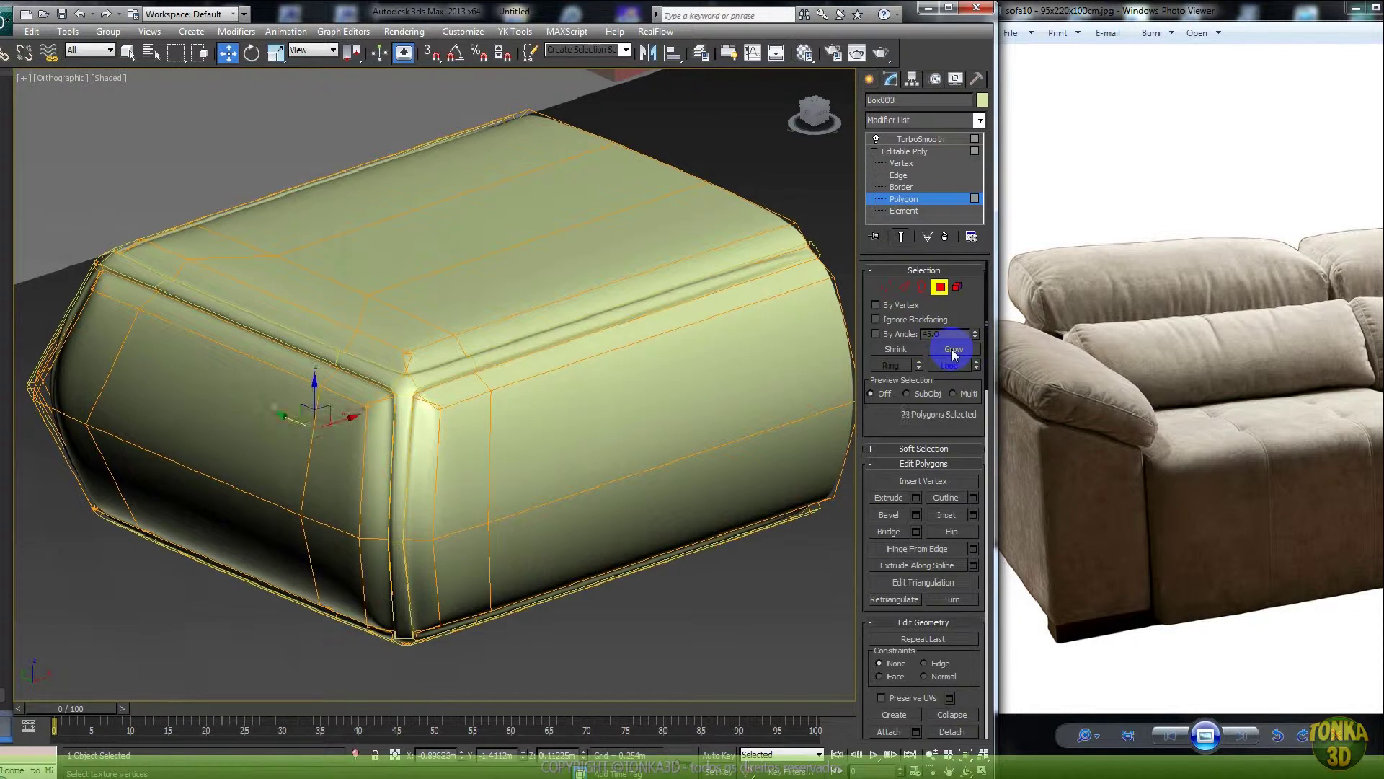
- Add a Push modifier beneath TurboSmooth and pull the selected seam polygons inward by about 0.003 m
{"action": "left_click", "coordinate": [943, 139]}
{"action": "left_click", "coordinate": [975, 120]}
{"action": "scroll", "coordinate": [958, 501], "scroll_direction": "down", "scroll_amount": 10}
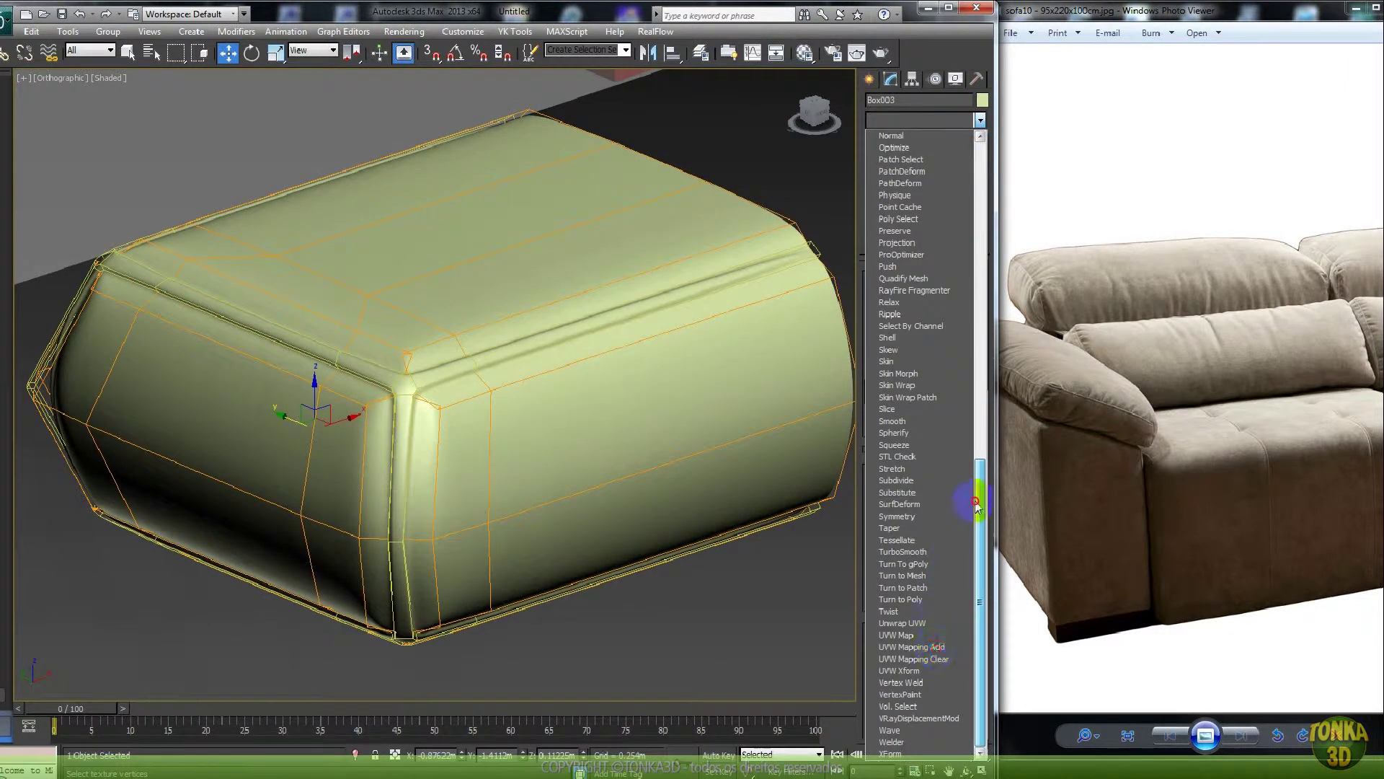
{"action": "left_click_drag", "start_coordinate": [978, 505], "coordinate": [1005, 451]}
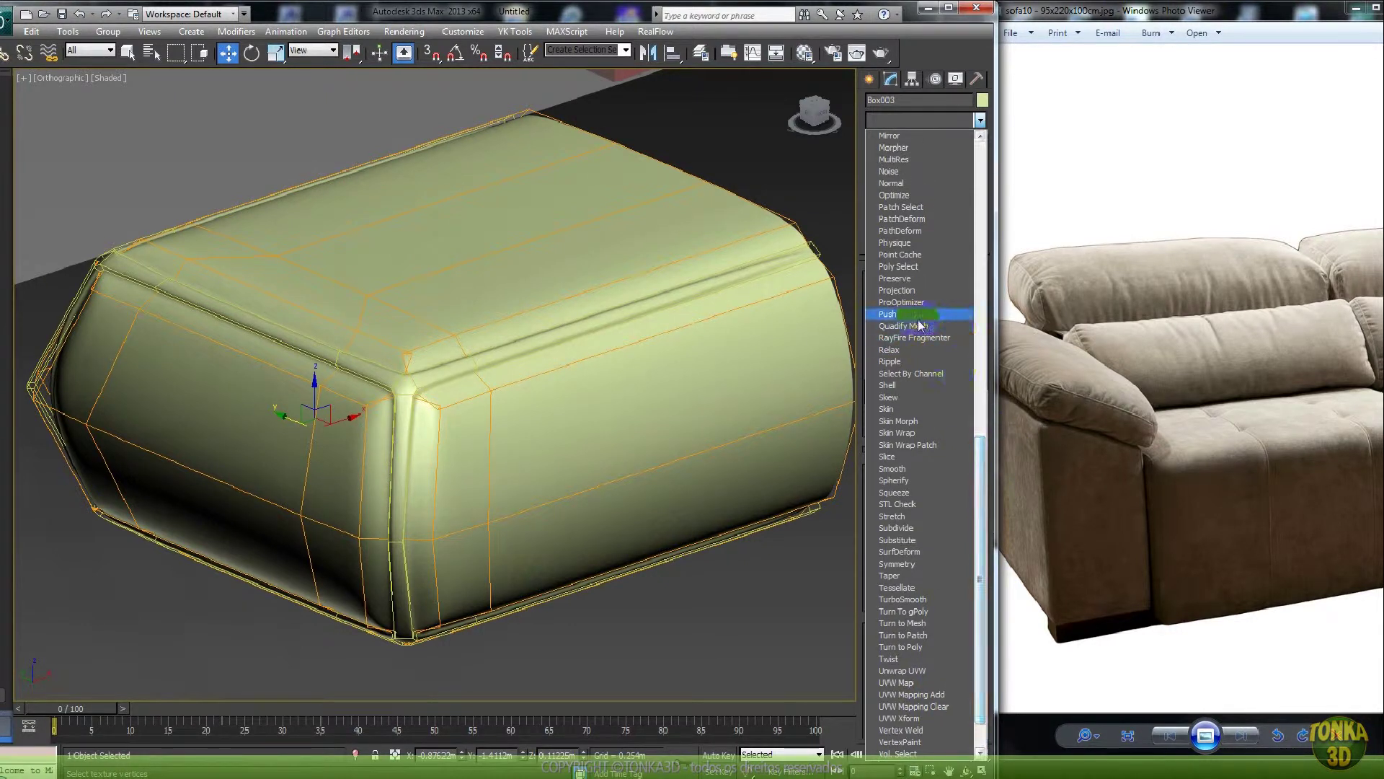
{"action": "left_click", "coordinate": [894, 314]}
{"action": "left_click_drag", "start_coordinate": [978, 287], "coordinate": [995, 309]}
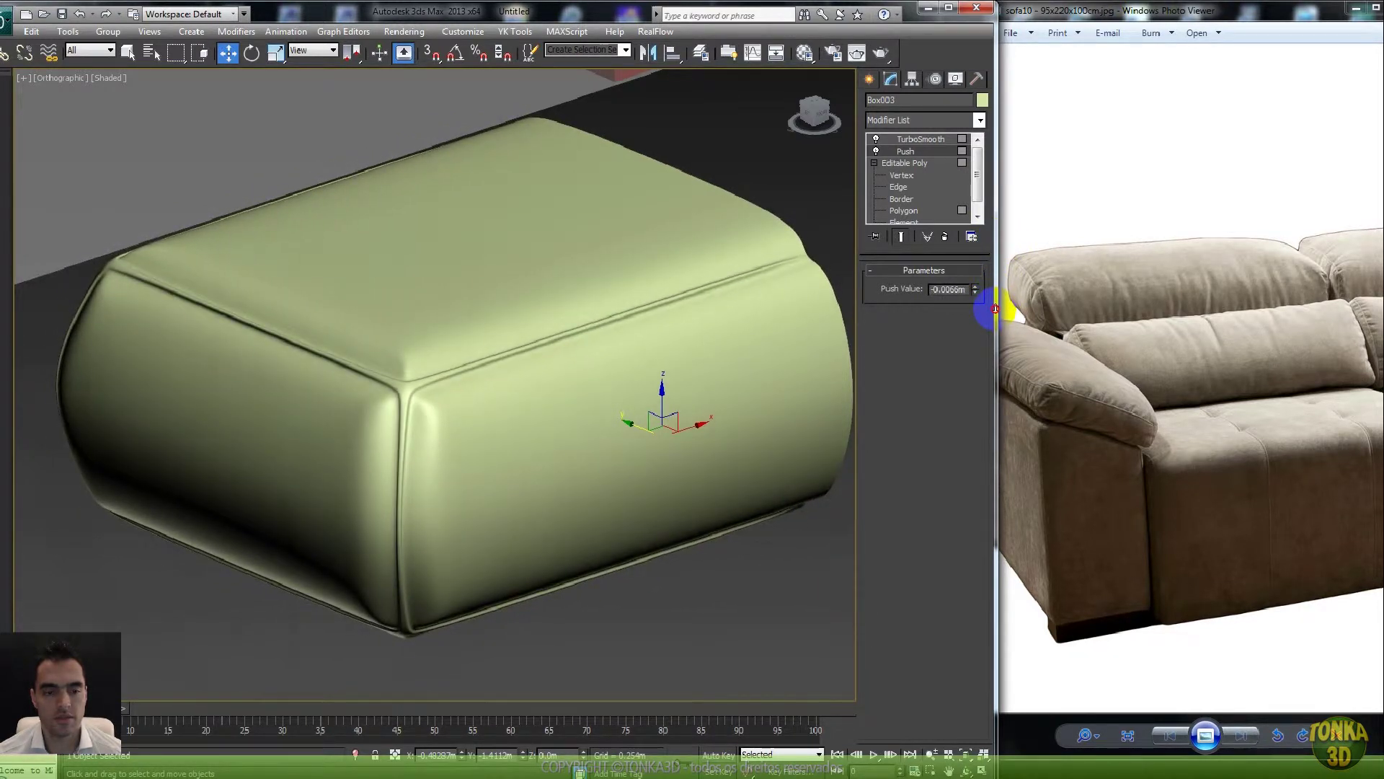
{"action": "left_click_drag", "start_coordinate": [995, 307], "coordinate": [998, 298]}
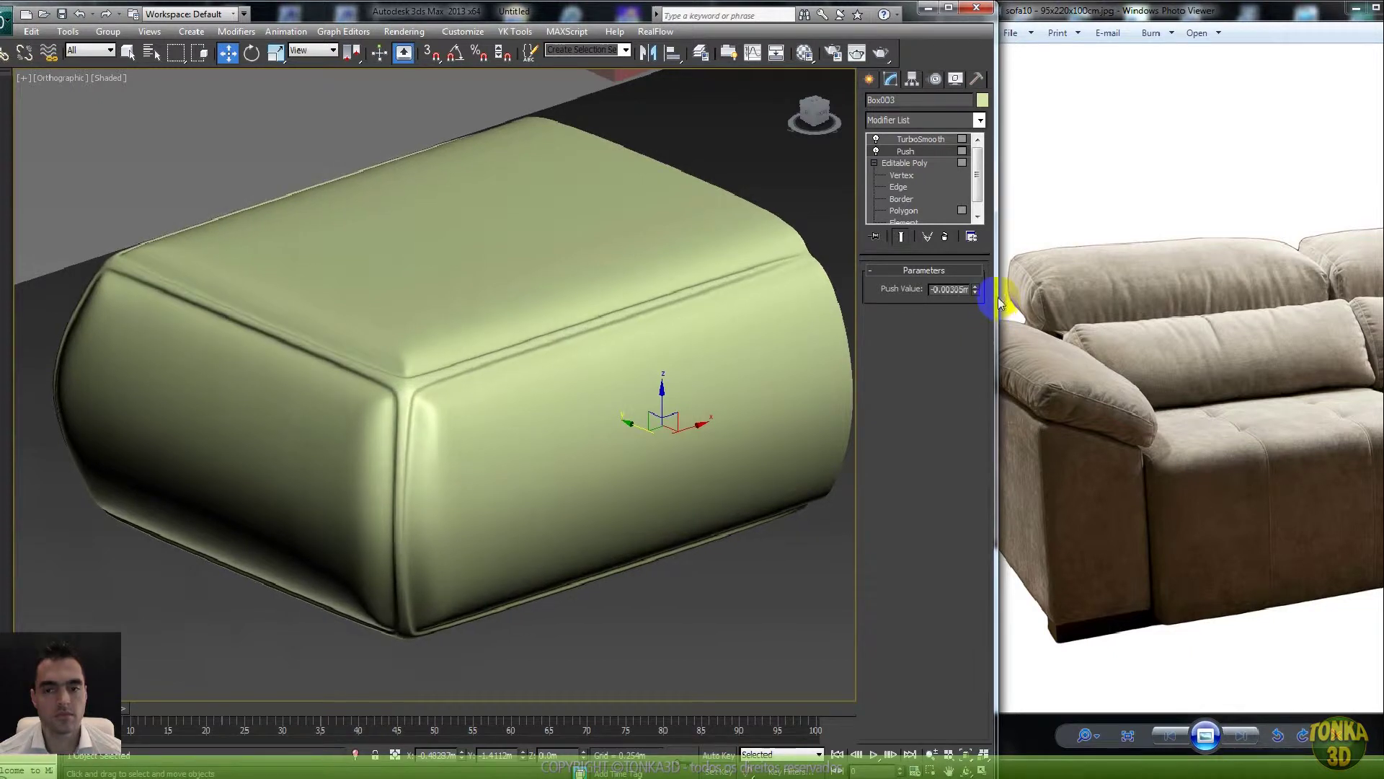
- Collapse the Push modifier into the editable poly, keeping TurboSmooth above it
{"action": "right_click", "coordinate": [905, 151]}
{"action": "left_click", "coordinate": [948, 269]}
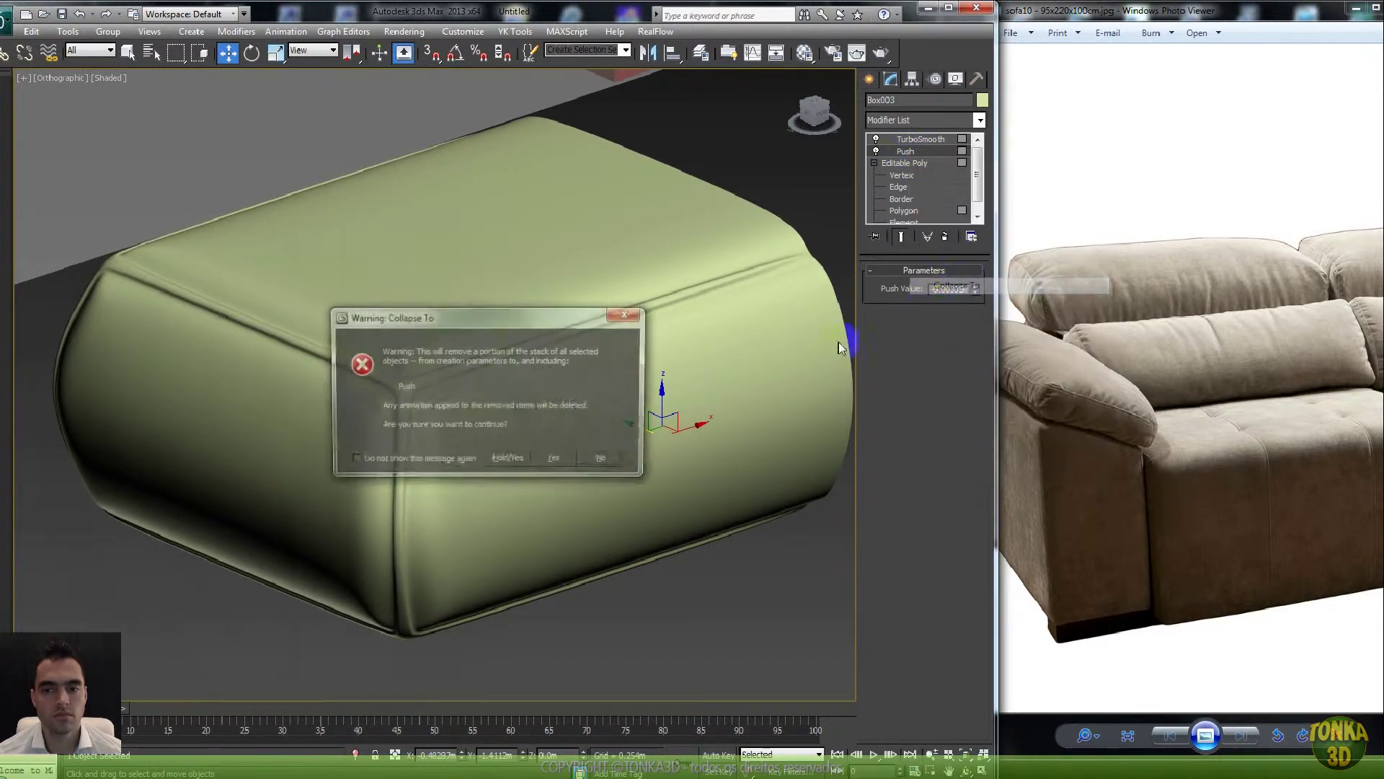
{"action": "left_click", "coordinate": [554, 460]}
- Delete the tiny polygons where the seam strips meet at the first cushion corners
{"action": "middle_click_drag", "start_coordinate": [596, 402], "coordinate": [451, 395], "text": "alt"}
{"action": "scroll", "coordinate": [452, 395], "scroll_direction": "up", "scroll_amount": 3}
{"action": "left_click", "coordinate": [900, 199]}
{"action": "middle_click_drag", "start_coordinate": [349, 404], "coordinate": [488, 371]}
{"action": "scroll", "coordinate": [488, 370], "scroll_direction": "up", "scroll_amount": 3}
{"action": "left_click", "coordinate": [554, 416]}
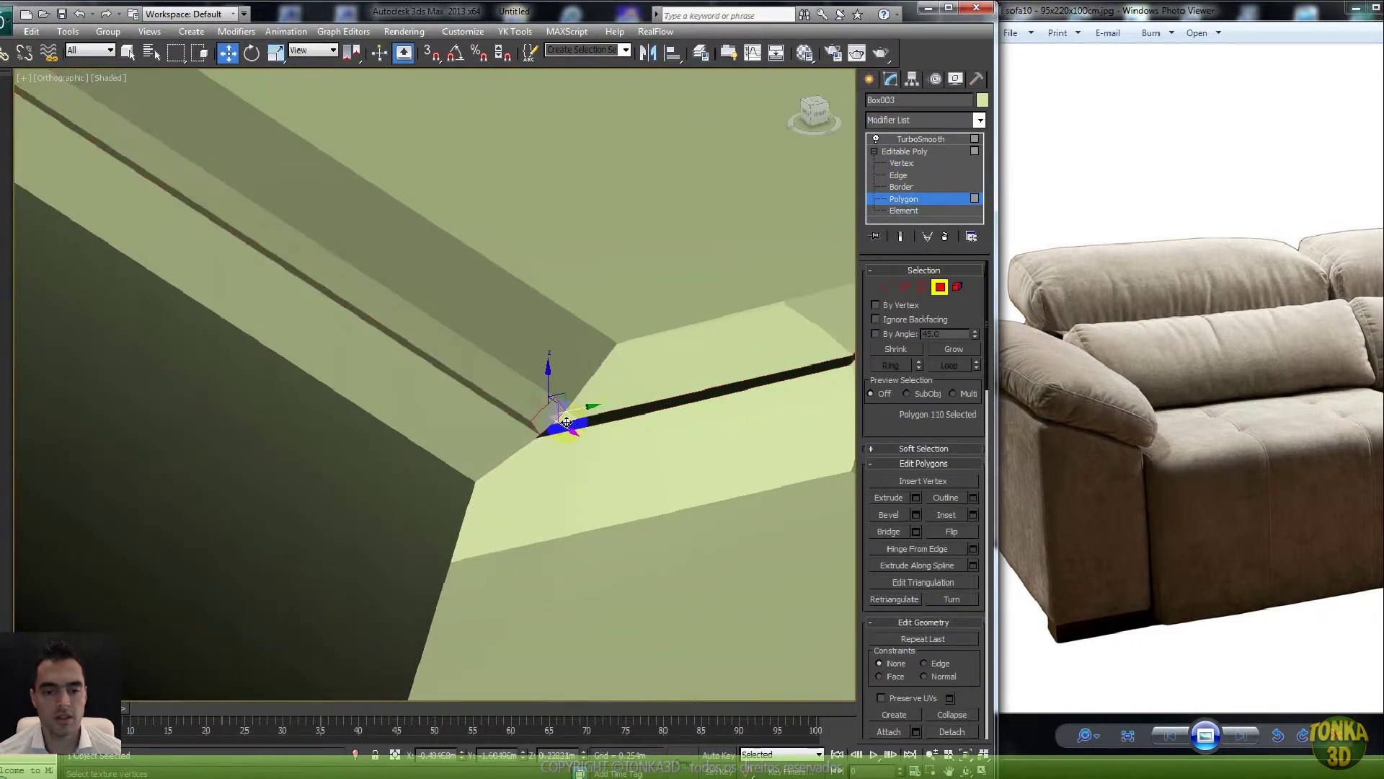
{"action": "key", "text": "Delete"}
{"action": "middle_click_drag", "start_coordinate": [572, 426], "coordinate": [413, 426]}
{"action": "scroll", "coordinate": [531, 395], "scroll_direction": "down", "scroll_amount": 4}
{"action": "middle_click_drag", "start_coordinate": [532, 395], "coordinate": [559, 382], "text": "alt"}
{"action": "scroll", "coordinate": [547, 304], "scroll_direction": "up", "scroll_amount": 4}
{"action": "key", "text": "Delete"}
- Delete the tiny seam polygons at the remaining cushion corners
{"action": "middle_click_drag", "start_coordinate": [558, 541], "coordinate": [565, 231]}
{"action": "scroll", "coordinate": [569, 245], "scroll_direction": "up", "scroll_amount": 3}
{"action": "left_click", "coordinate": [588, 399]}
{"action": "key", "text": "Delete"}
{"action": "middle_click_drag", "start_coordinate": [362, 463], "coordinate": [678, 360]}
{"action": "scroll", "coordinate": [395, 418], "scroll_direction": "down", "scroll_amount": 3}
{"action": "middle_click_drag", "start_coordinate": [219, 441], "coordinate": [463, 374]}
{"action": "scroll", "coordinate": [392, 418], "scroll_direction": "up", "scroll_amount": 4}
{"action": "left_click", "coordinate": [279, 425]}
{"action": "key", "text": "Delete"}
- Examine the smoothed cushion and its seam corners in the shaded view at the TurboSmooth level
{"action": "scroll", "coordinate": [331, 443], "scroll_direction": "down", "scroll_amount": 2}
{"action": "scroll", "coordinate": [331, 443], "scroll_direction": "down", "scroll_amount": 4}
{"action": "middle_click_drag", "start_coordinate": [372, 296], "coordinate": [548, 425], "text": "alt"}
{"action": "scroll", "coordinate": [497, 462], "scroll_direction": "up", "scroll_amount": 2}
{"action": "scroll", "coordinate": [471, 440], "scroll_direction": "down", "scroll_amount": 5}
{"action": "left_click", "coordinate": [940, 287]}
{"action": "left_click", "coordinate": [923, 141]}
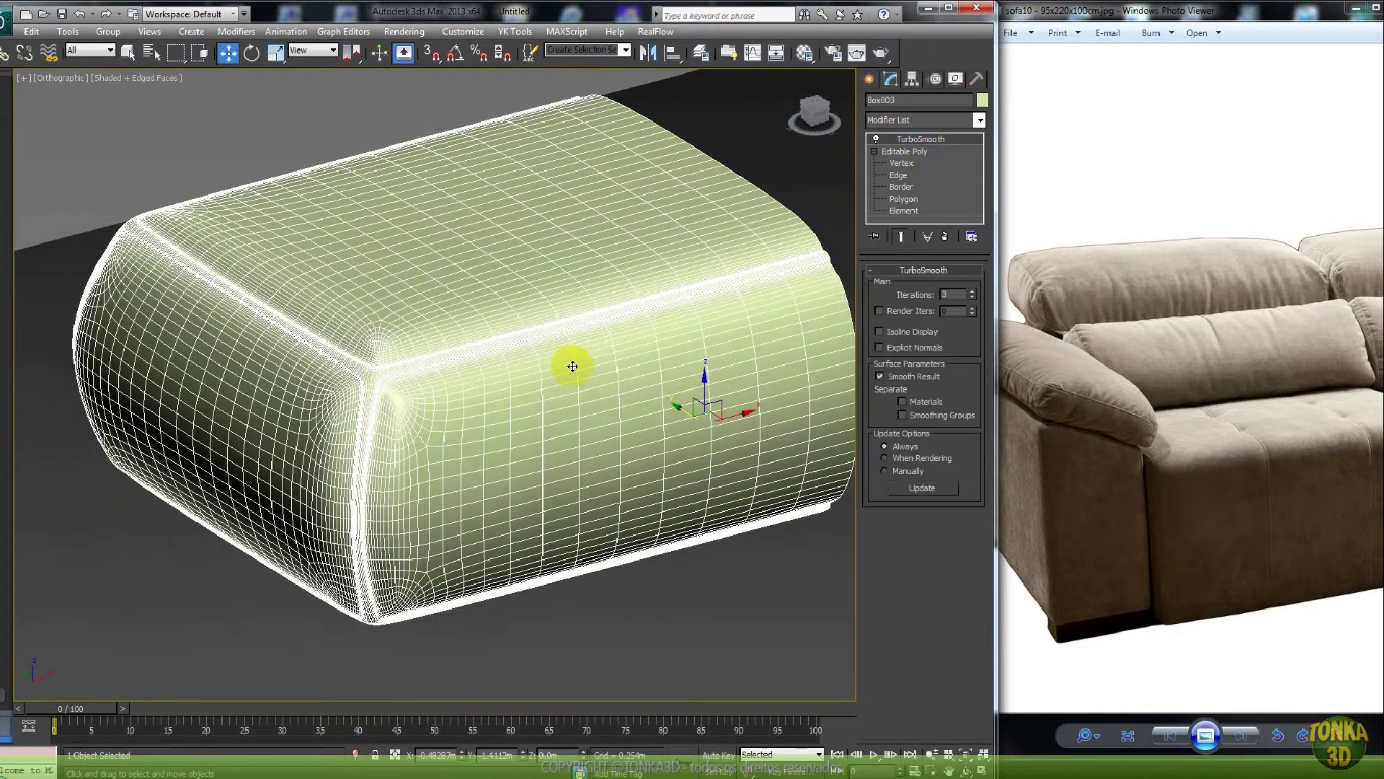
{"action": "scroll", "coordinate": [574, 389], "scroll_direction": "down", "scroll_amount": 3}
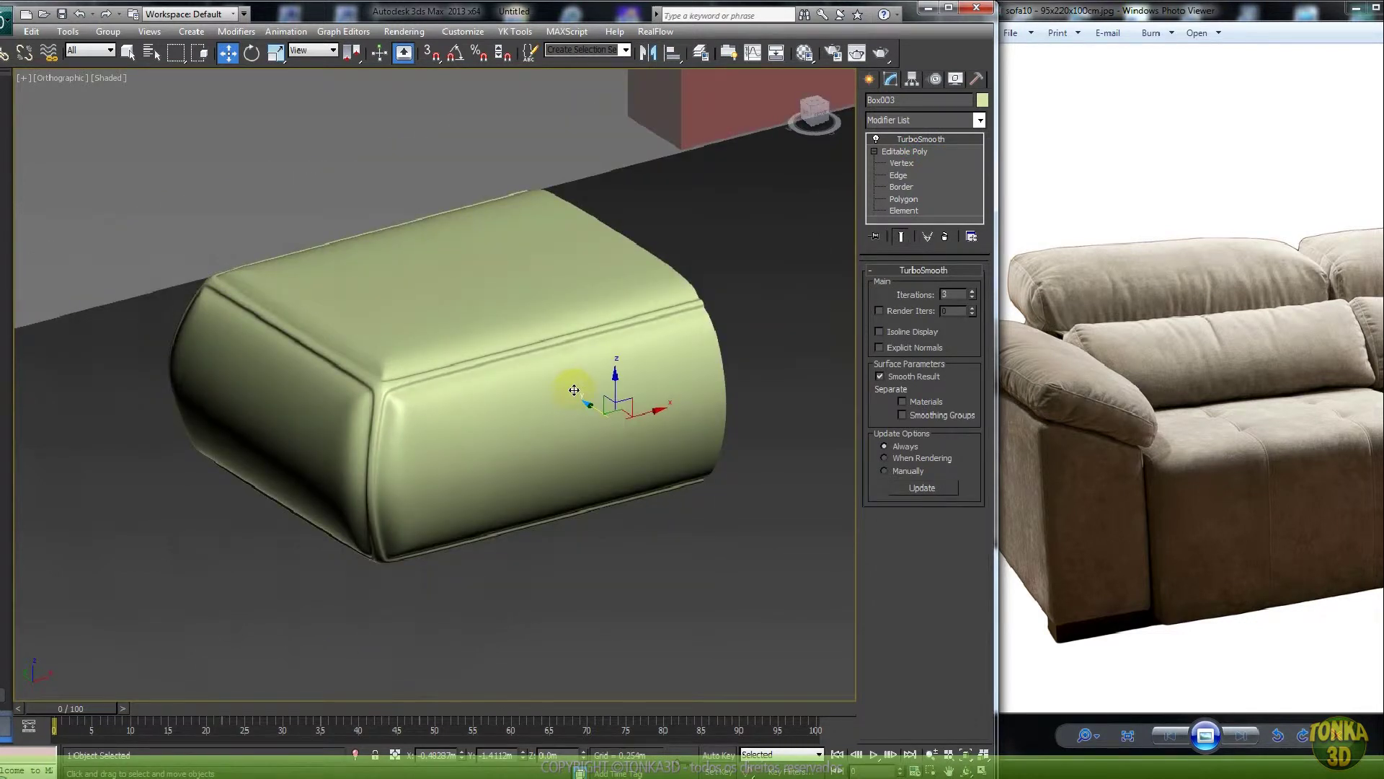
{"action": "scroll", "coordinate": [562, 414], "scroll_direction": "up", "scroll_amount": 3}
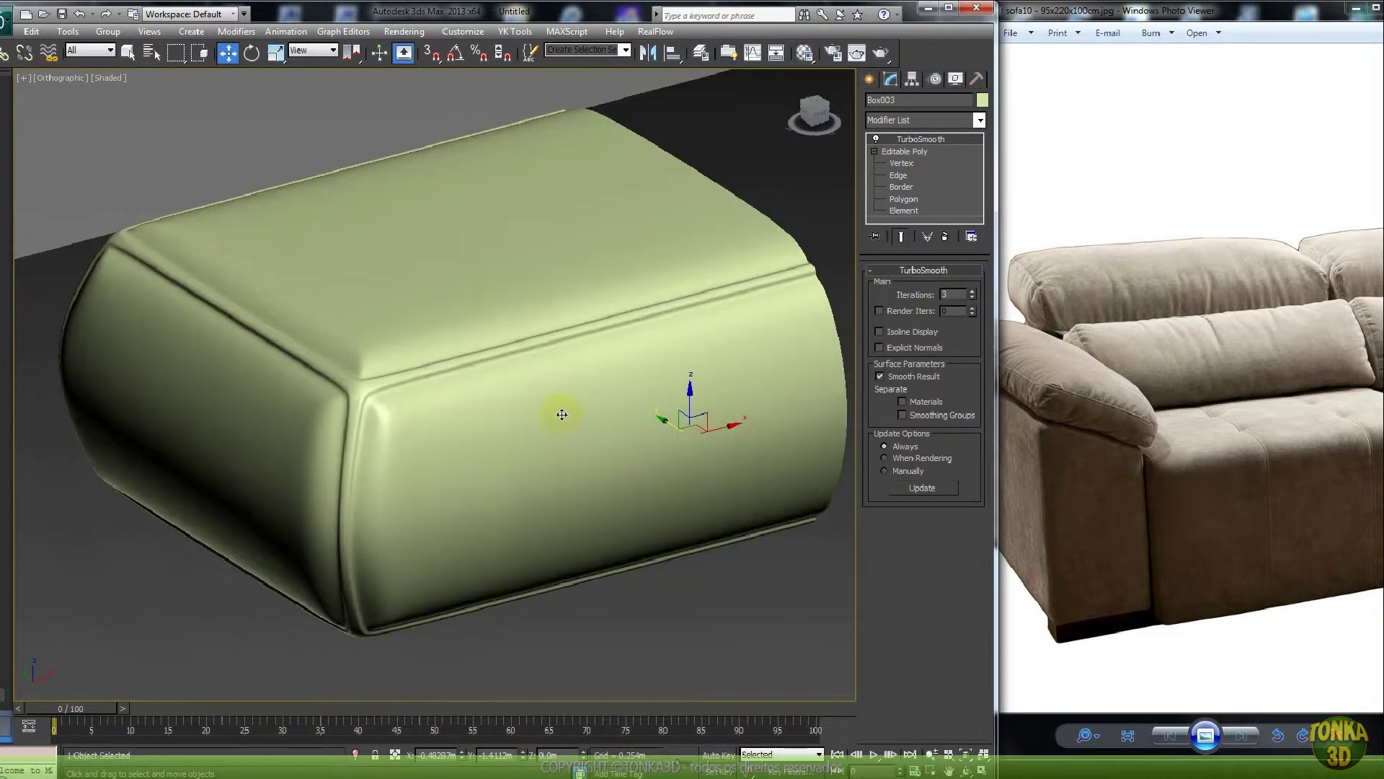
- Select the edge ring running along the cushion's long sides and connect it with two new edge loops
{"action": "left_click", "coordinate": [898, 175]}
{"action": "key", "text": "F4"}
{"action": "left_click", "coordinate": [251, 334]}
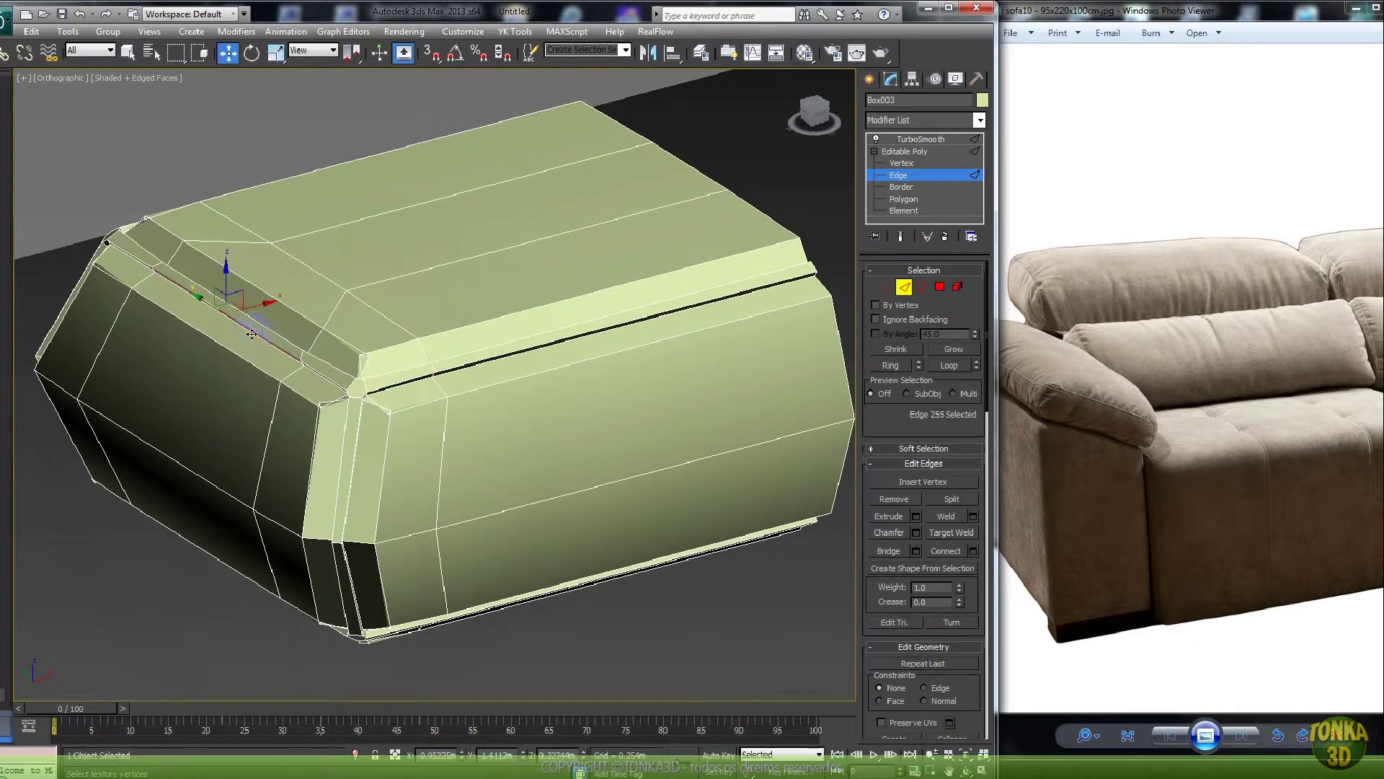
{"action": "left_click", "coordinate": [516, 376], "text": "ctrl"}
{"action": "left_click", "coordinate": [889, 365]}
{"action": "right_click", "coordinate": [421, 321]}
{"action": "left_click", "coordinate": [396, 366]}
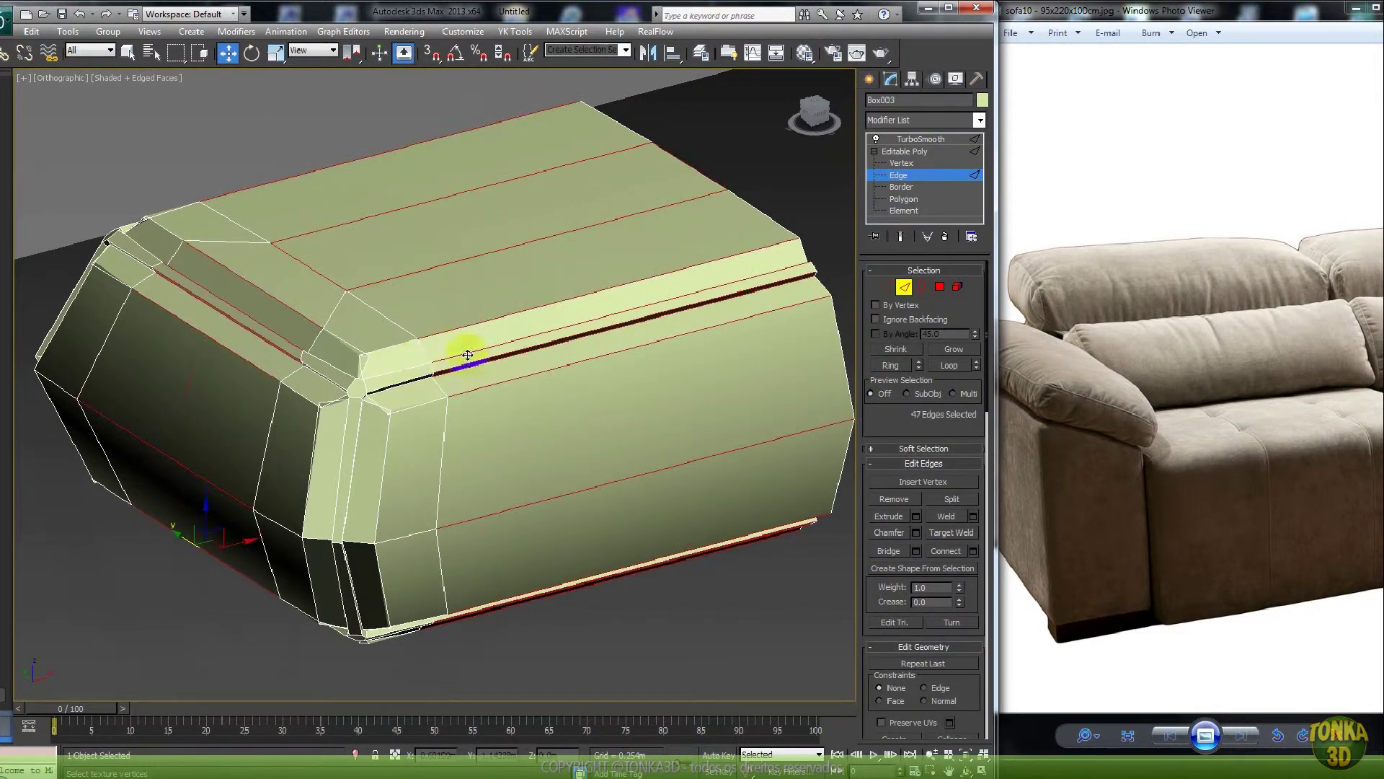
{"action": "left_click", "coordinate": [618, 353]}
{"action": "left_click", "coordinate": [890, 365]}
{"action": "right_click", "coordinate": [621, 350]}
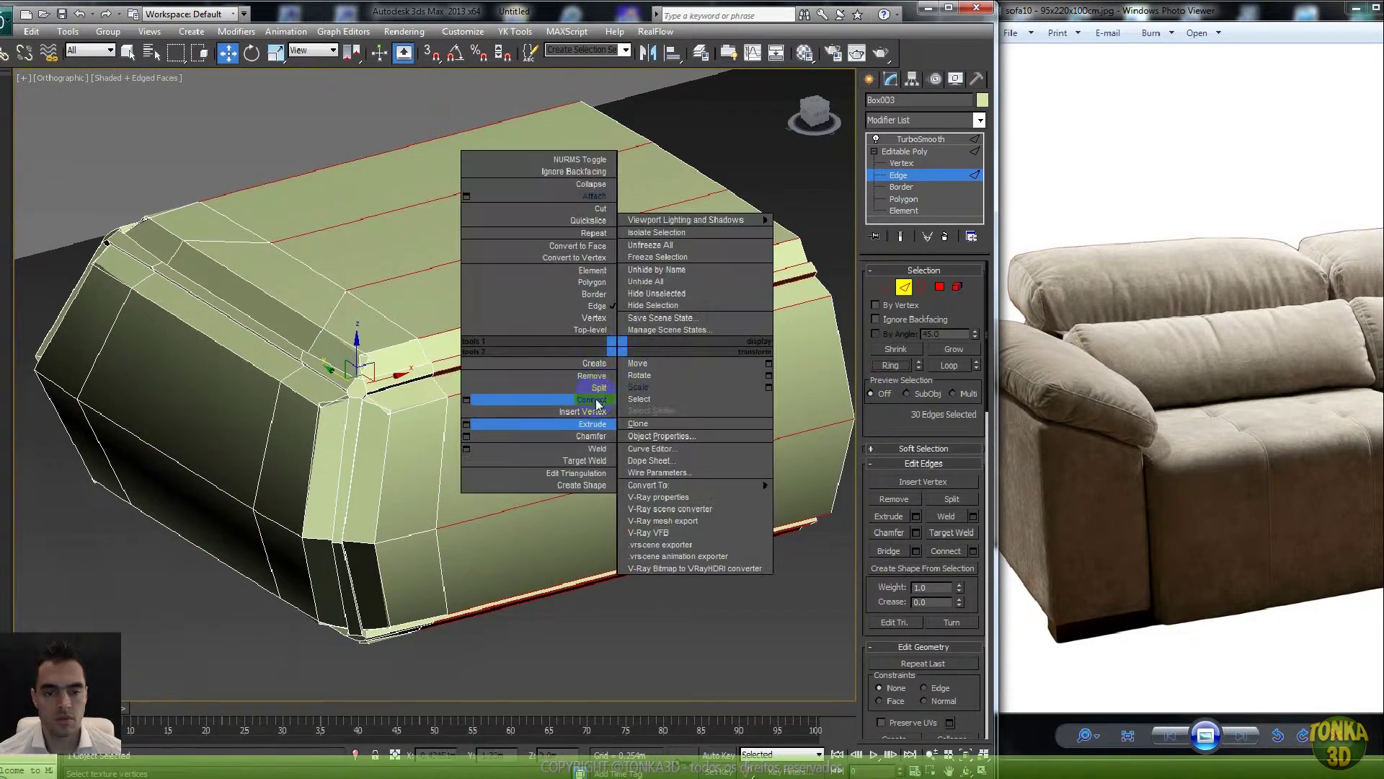
{"action": "left_click", "coordinate": [577, 402]}
{"action": "right_click", "coordinate": [590, 401]}
{"action": "left_click", "coordinate": [544, 479]}
{"action": "left_click_drag", "start_coordinate": [640, 431], "coordinate": [655, 348]}
- Select the edge ring across the cushion's short side and connect it with one central edge loop
{"action": "left_click", "coordinate": [217, 347]}
{"action": "left_click", "coordinate": [889, 366]}
{"action": "right_click", "coordinate": [479, 346]}
{"action": "right_click", "coordinate": [427, 362]}
{"action": "left_click", "coordinate": [389, 411]}
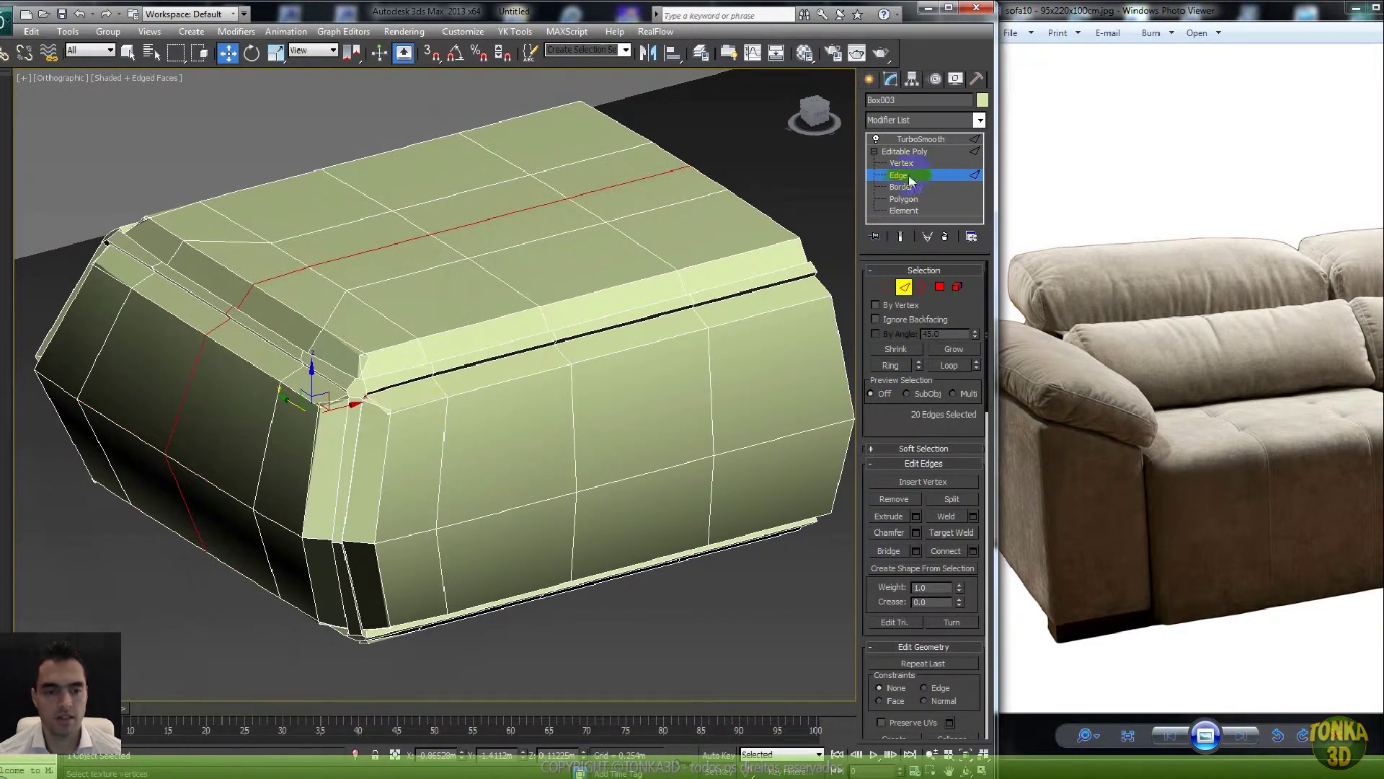
- Select the two edge lines beside the centre on the cushion's top and scale their vertices farther apart
{"action": "left_click", "coordinate": [418, 271]}
{"action": "middle_click_drag", "start_coordinate": [573, 297], "coordinate": [605, 296], "text": "alt"}
{"action": "left_click", "coordinate": [416, 210], "text": "ctrl"}
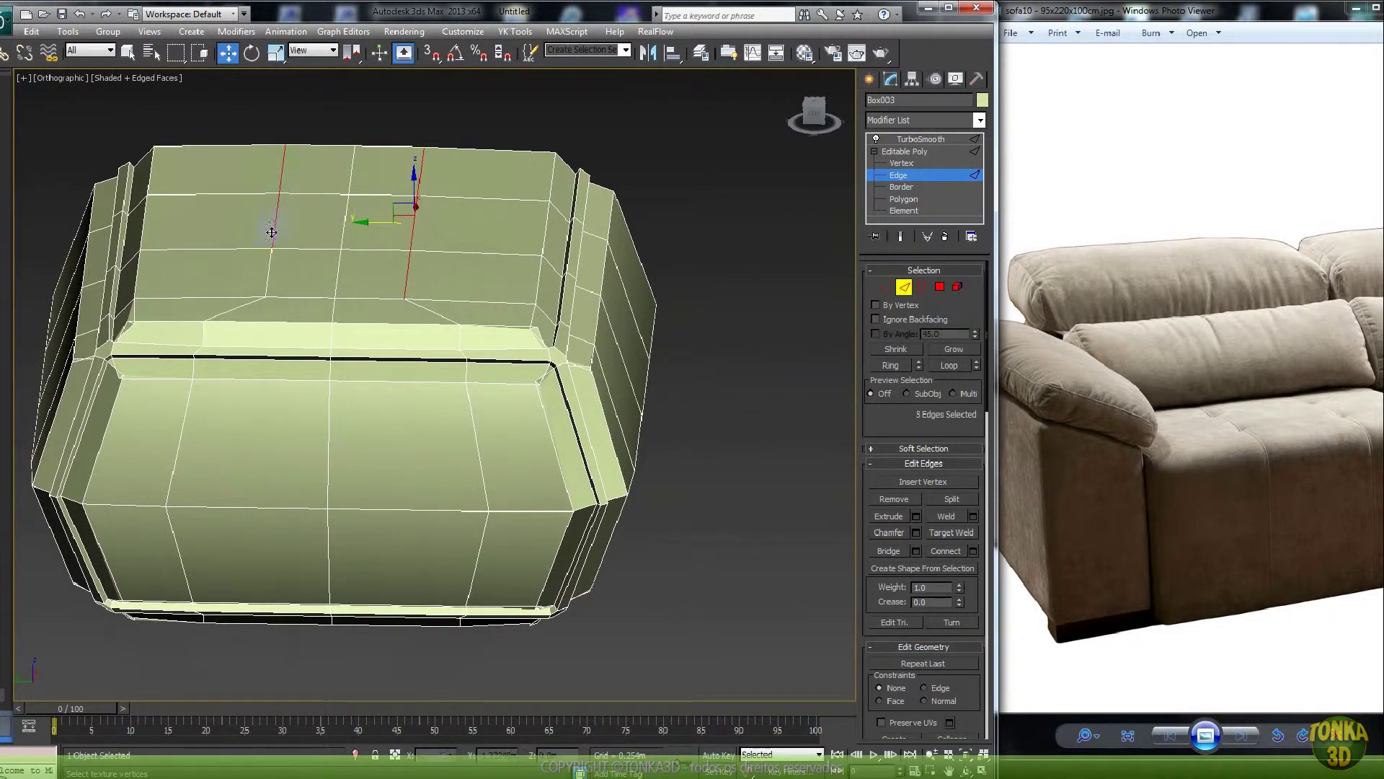
{"action": "left_click", "coordinate": [887, 288], "text": "ctrl"}
{"action": "right_click", "coordinate": [420, 235]}
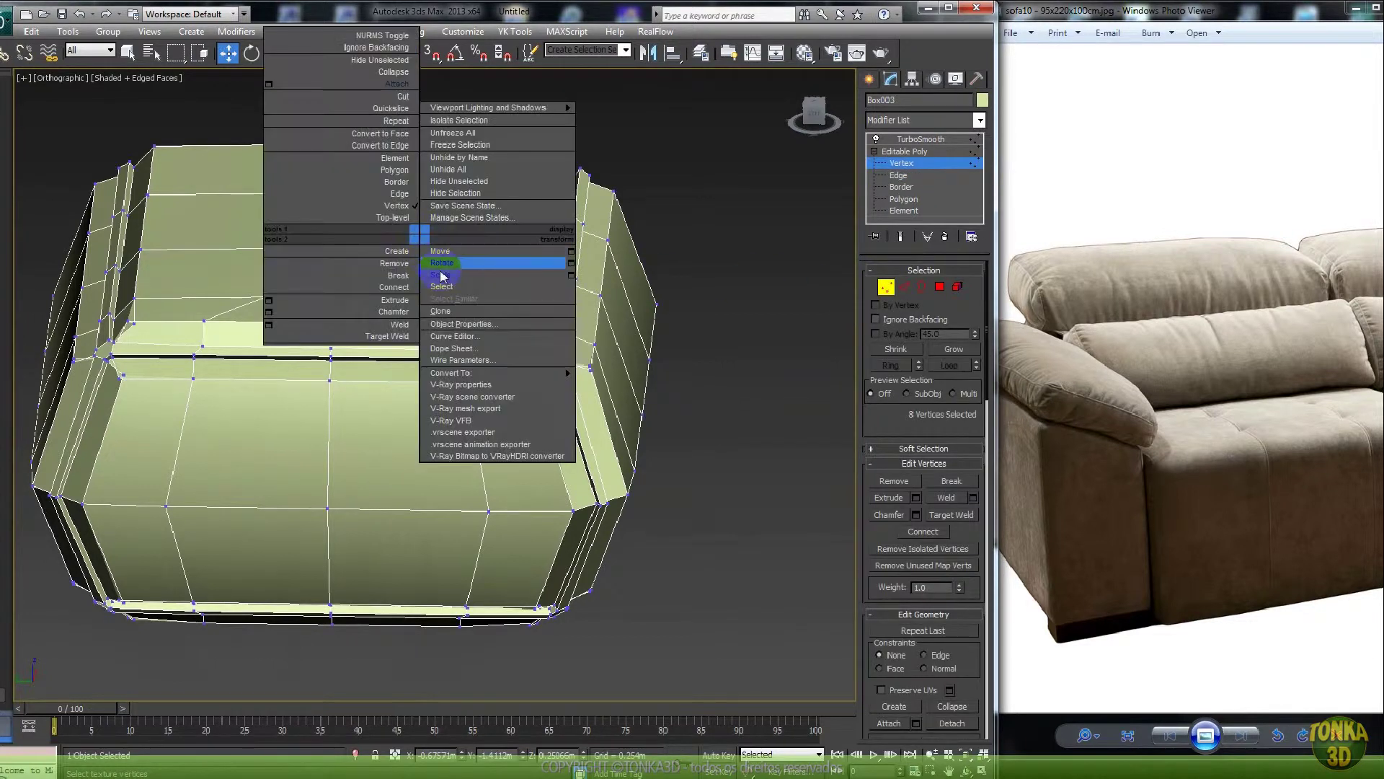
{"action": "left_click", "coordinate": [441, 275]}
{"action": "left_click_drag", "start_coordinate": [404, 224], "coordinate": [438, 228]}
- Select the matching two vertex rows on the underside in wireframe and scale them apart across the cushion
{"action": "middle_click_drag", "start_coordinate": [577, 463], "coordinate": [581, 401], "text": "alt"}
{"action": "key", "text": "F3"}
{"action": "left_click_drag", "start_coordinate": [437, 472], "coordinate": [390, 649]}
{"action": "left_click_drag", "start_coordinate": [300, 475], "coordinate": [265, 623], "text": "ctrl"}
{"action": "left_click_drag", "start_coordinate": [303, 538], "coordinate": [254, 549]}
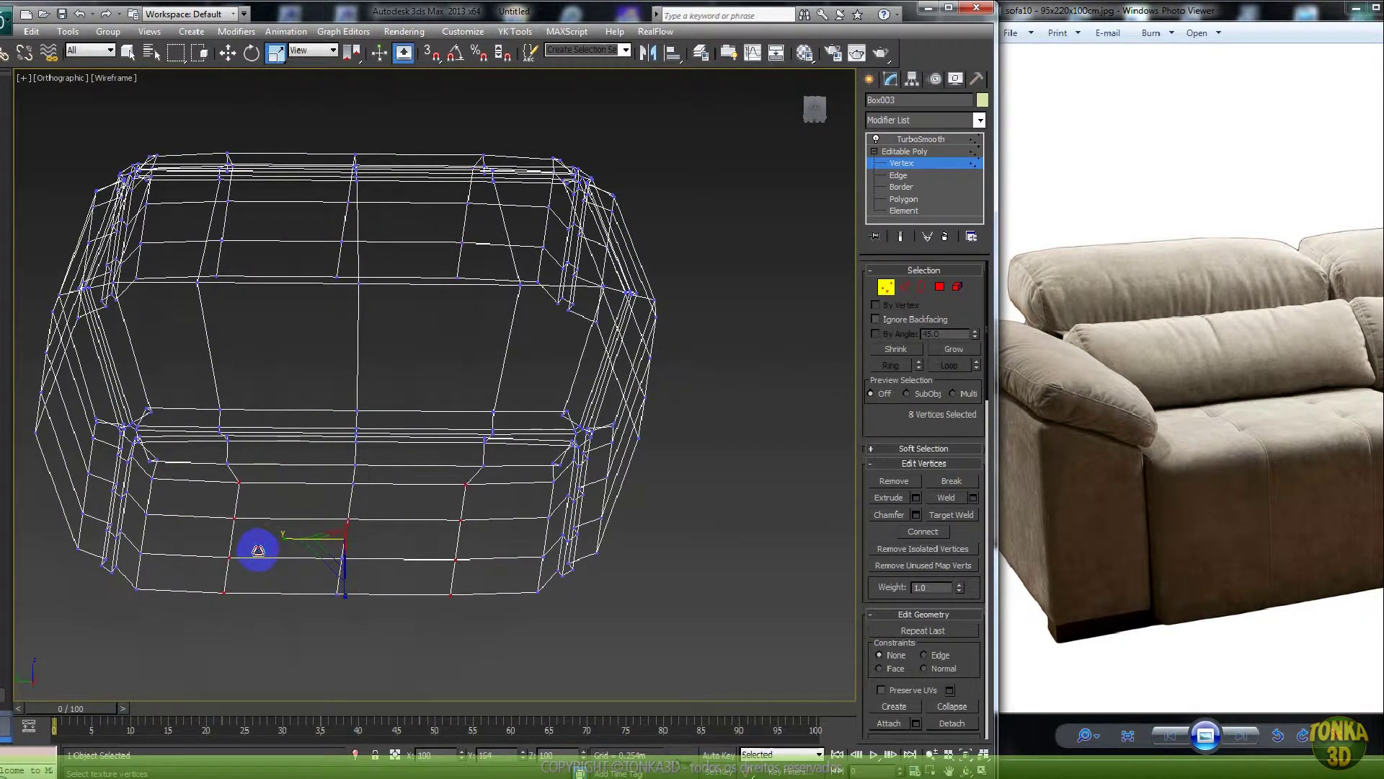
- Return to the TurboSmooth level and set its iterations to 1, with edged faces shown
{"action": "key", "text": "F3"}
{"action": "mouse_move", "coordinate": [440, 467]}
{"action": "middle_mouse_down", "text": "alt"}
{"action": "mouse_move", "coordinate": [462, 462]}
{"action": "mouse_move", "coordinate": [457, 442]}
{"action": "mouse_move", "coordinate": [565, 396]}
{"action": "mouse_move", "coordinate": [556, 404]}
{"action": "middle_mouse_up", "text": "alt"}
{"action": "left_click", "coordinate": [921, 138]}
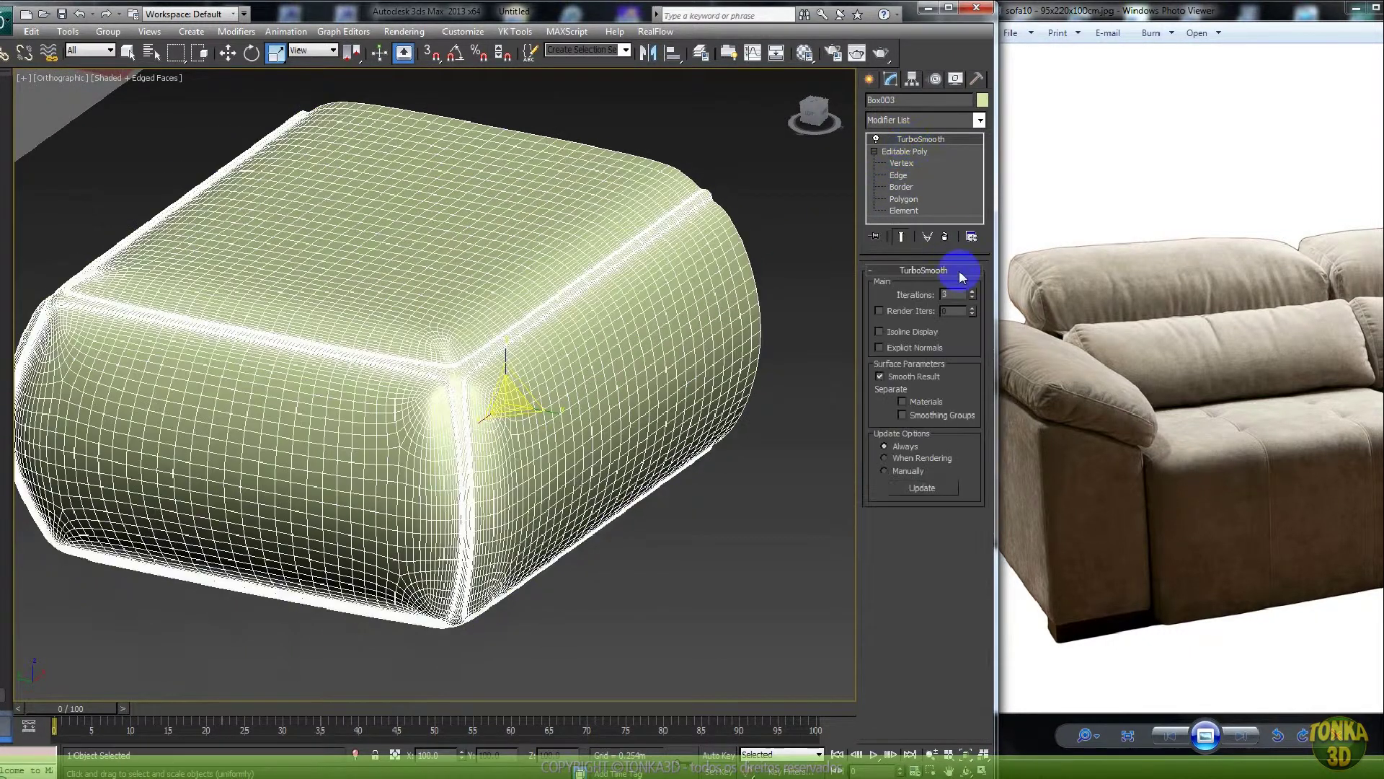
{"action": "key", "text": "F4"}
{"action": "middle_click_drag", "start_coordinate": [619, 340], "coordinate": [652, 337], "text": "alt"}
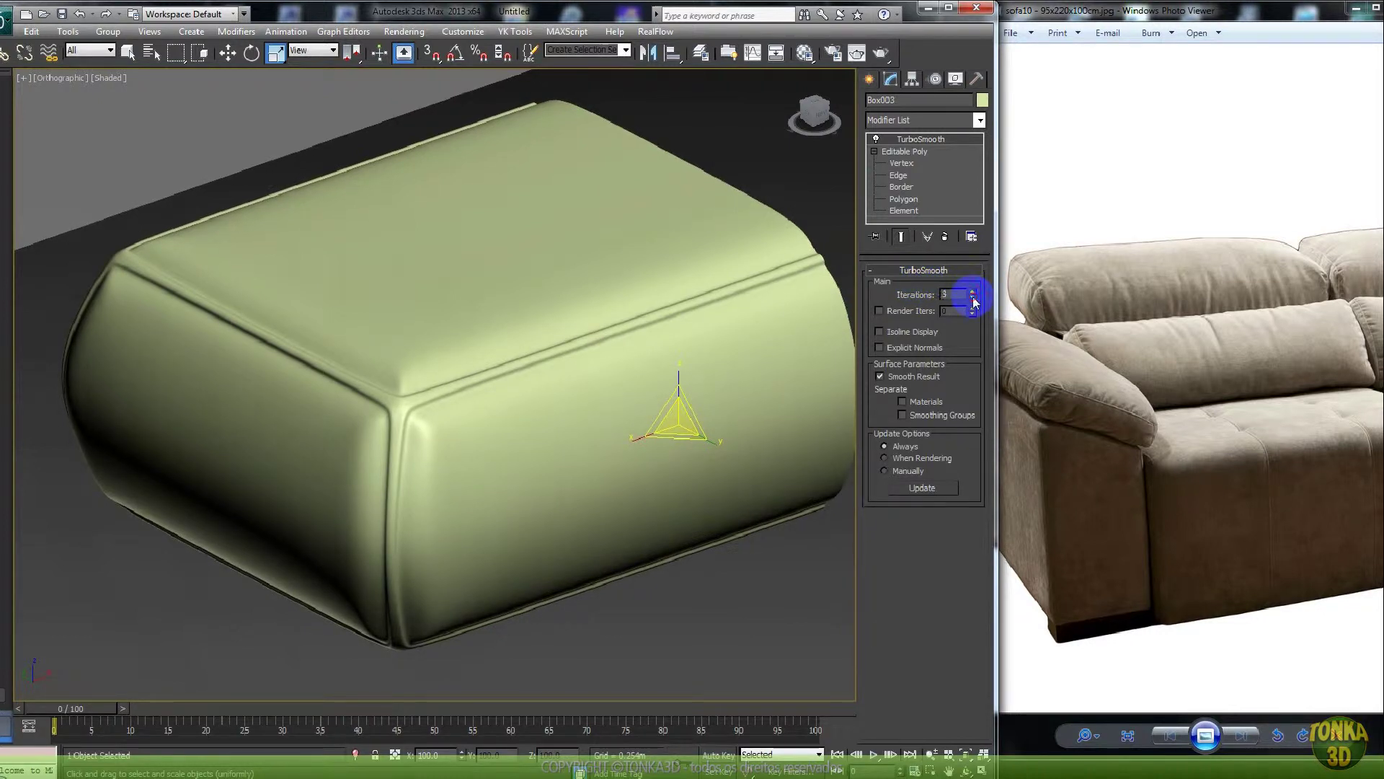
{"action": "key", "text": "F4"}
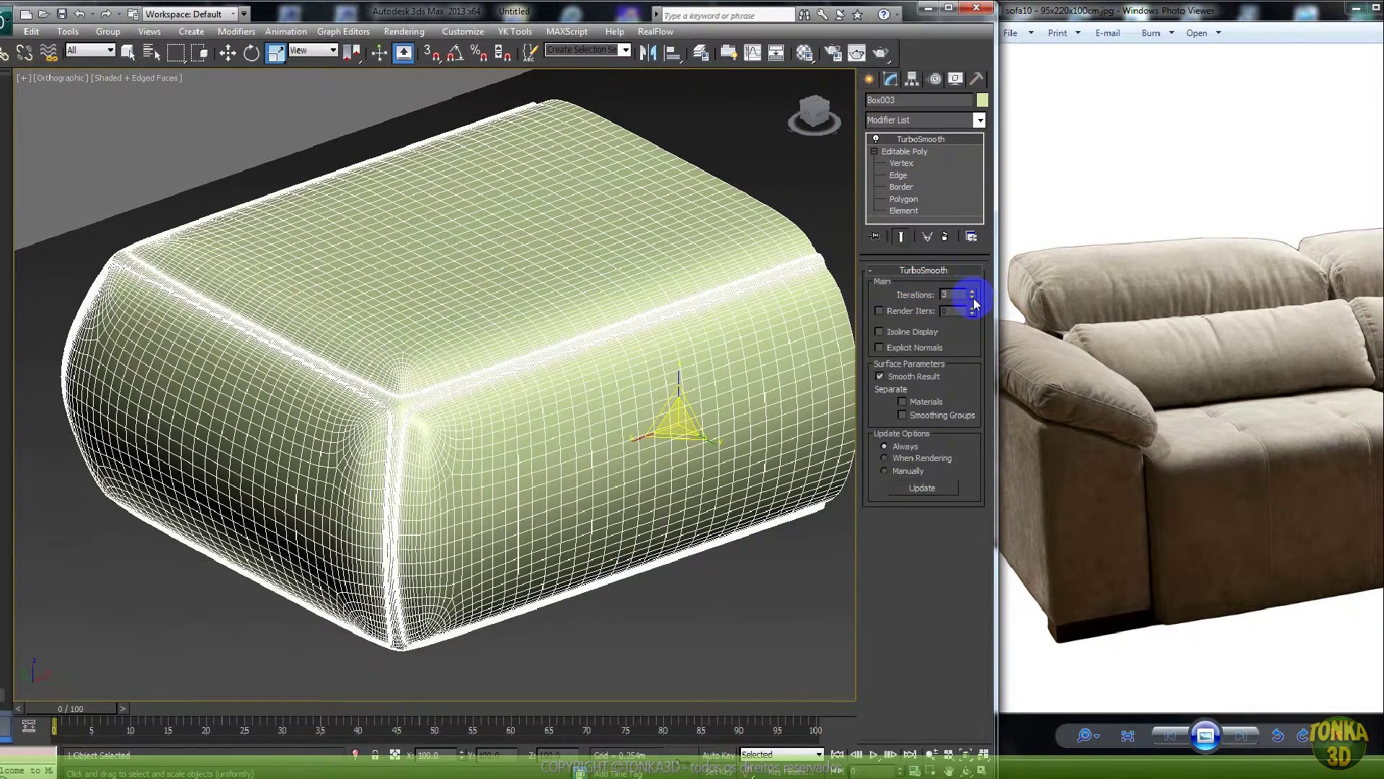
{"action": "left_click", "coordinate": [973, 298]}
{"action": "key", "text": "F4"}
{"action": "key", "text": "F4"}
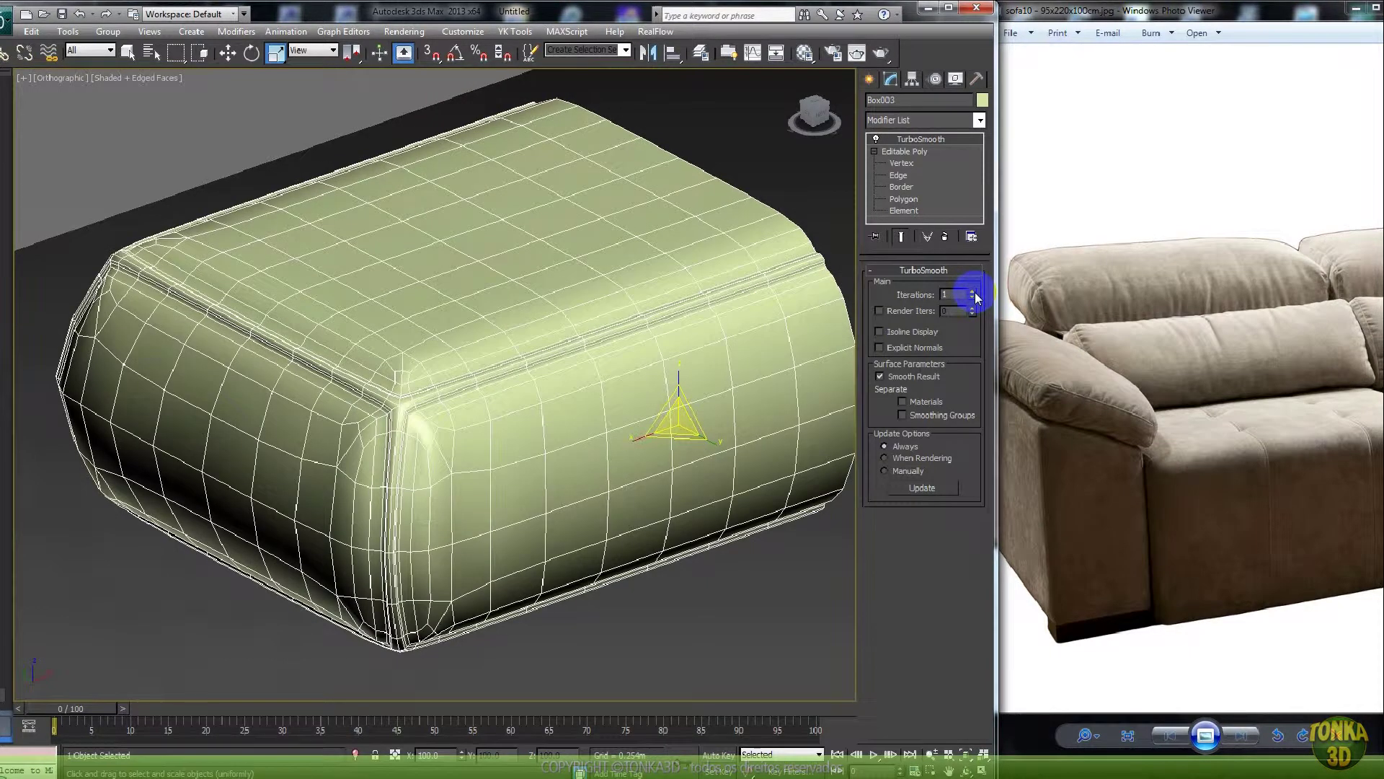
- Zoom into the reference photo and examine the wrinkles along the armrest cushion's seam
{"action": "left_click", "coordinate": [1177, 433]}
{"action": "scroll", "coordinate": [1177, 432], "scroll_direction": "up", "scroll_amount": 3}
{"action": "scroll", "coordinate": [1172, 431], "scroll_direction": "up", "scroll_amount": 2}
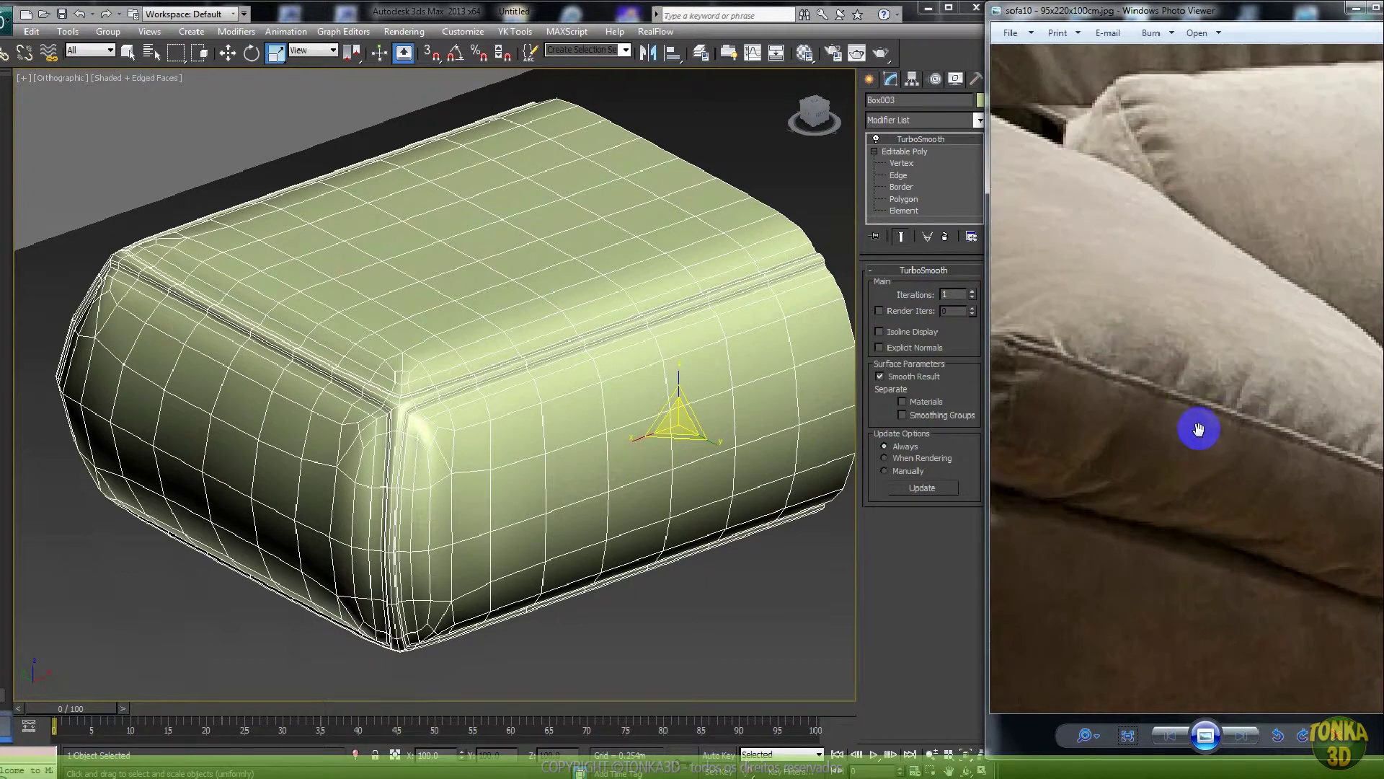
{"action": "left_click_drag", "start_coordinate": [1101, 428], "coordinate": [1381, 478]}
{"action": "left_click", "coordinate": [553, 374]}
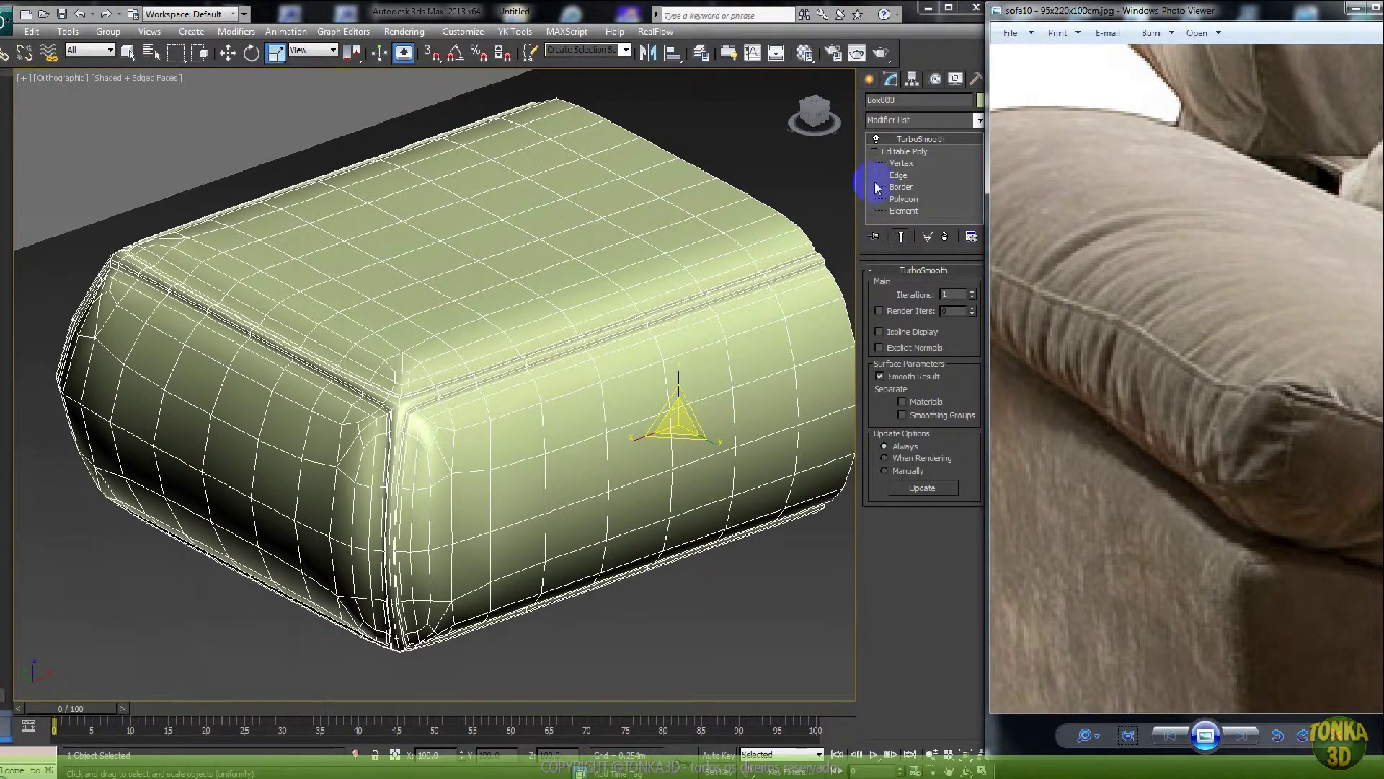
- Add an Edit Poly modifier above TurboSmooth and select a short run of four edges leading up from the seam
{"action": "left_click", "coordinate": [927, 121]}
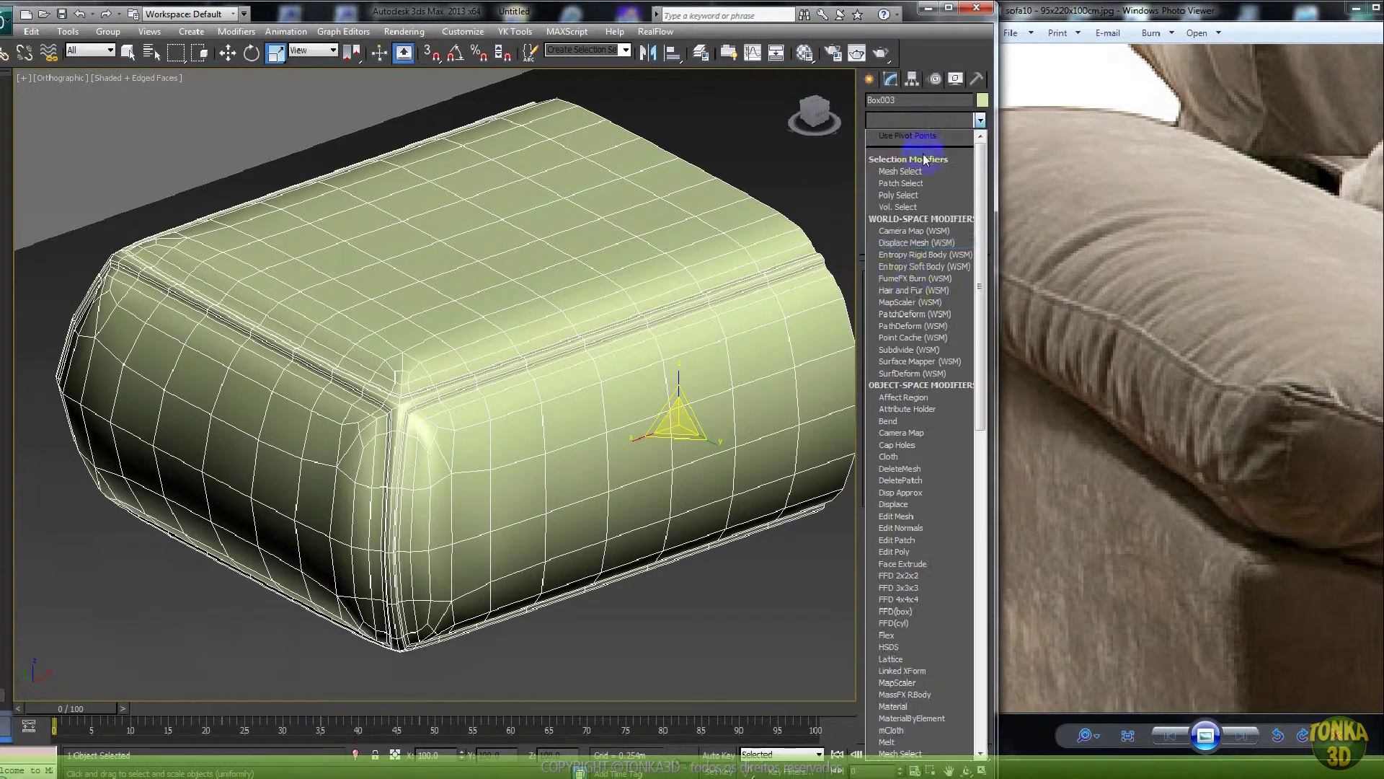
{"action": "left_click", "coordinate": [898, 552]}
{"action": "left_click", "coordinate": [902, 386]}
{"action": "left_click", "coordinate": [509, 340]}
{"action": "scroll", "coordinate": [569, 349], "scroll_direction": "up", "scroll_amount": 3}
{"action": "left_click", "coordinate": [554, 340], "text": "ctrl"}
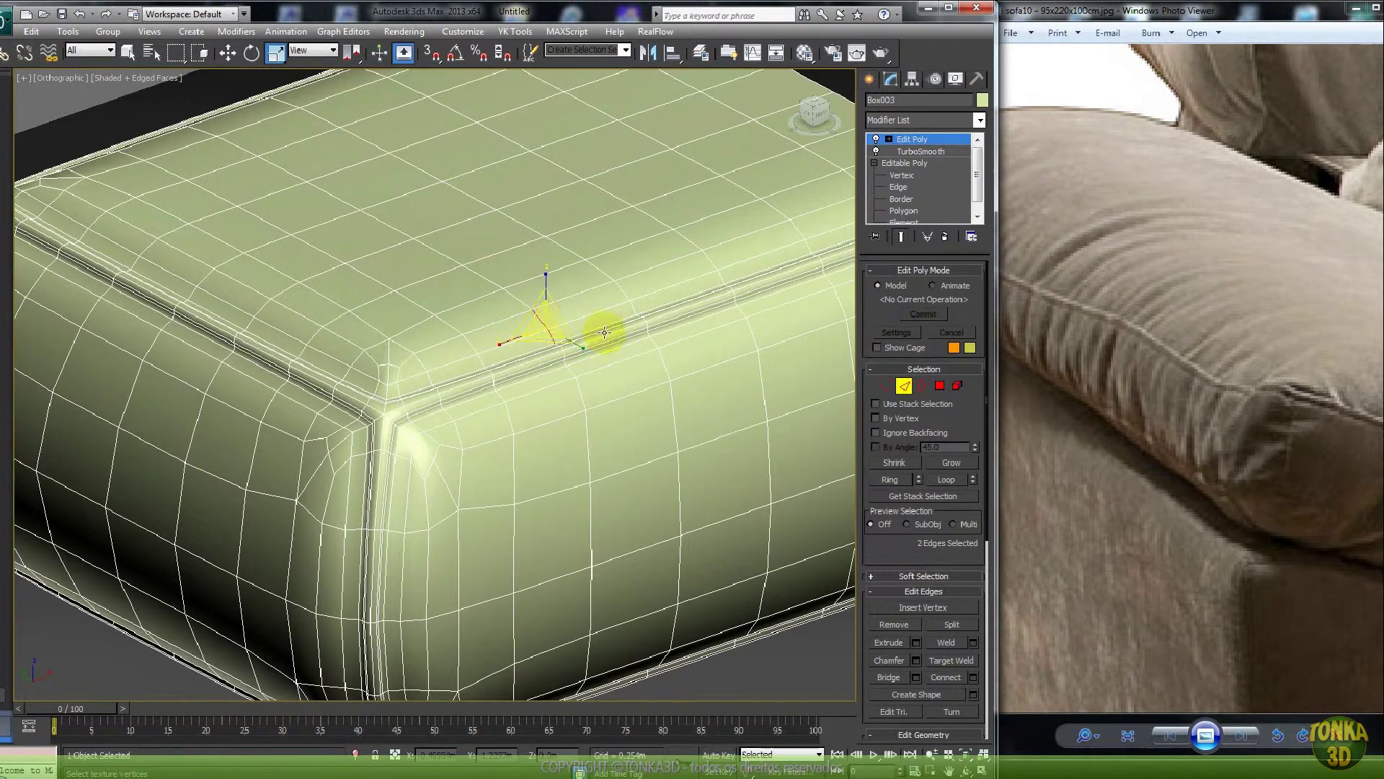
{"action": "scroll", "coordinate": [604, 332], "scroll_direction": "up", "scroll_amount": 5}
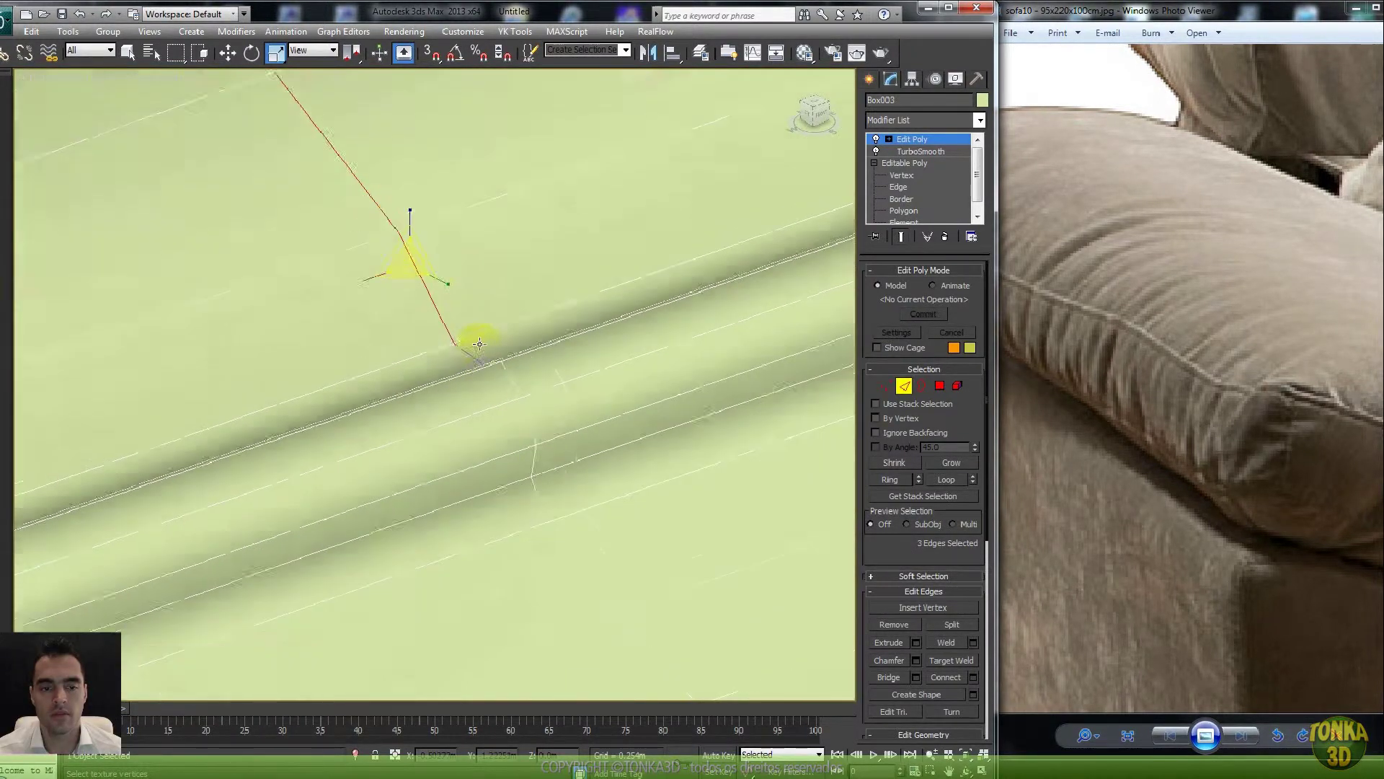
{"action": "scroll", "coordinate": [480, 341], "scroll_direction": "down", "scroll_amount": 5}
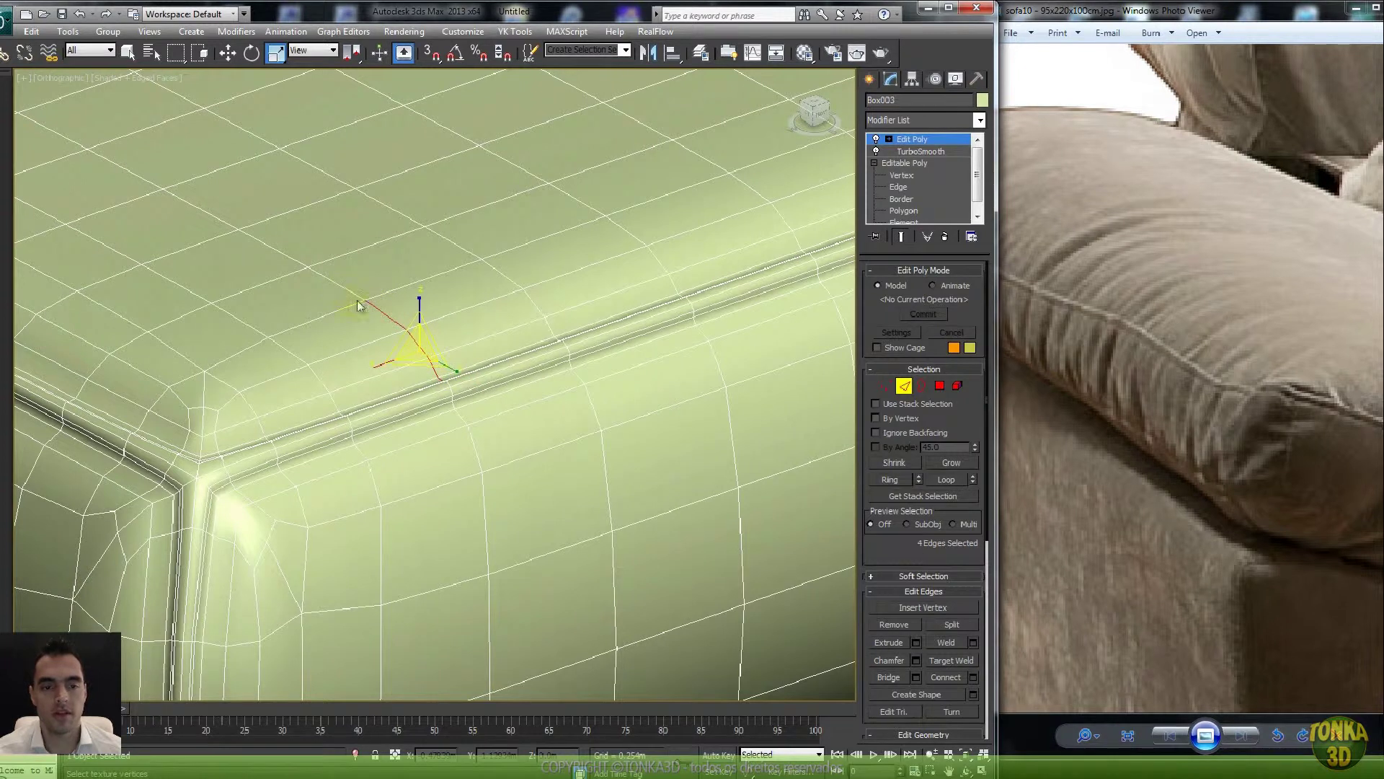
- Add two more short edge runs farther along the seam to the selection, twelve edges in total
{"action": "middle_click_drag", "start_coordinate": [346, 290], "coordinate": [438, 276]}
{"action": "scroll", "coordinate": [595, 301], "scroll_direction": "up", "scroll_amount": 5}
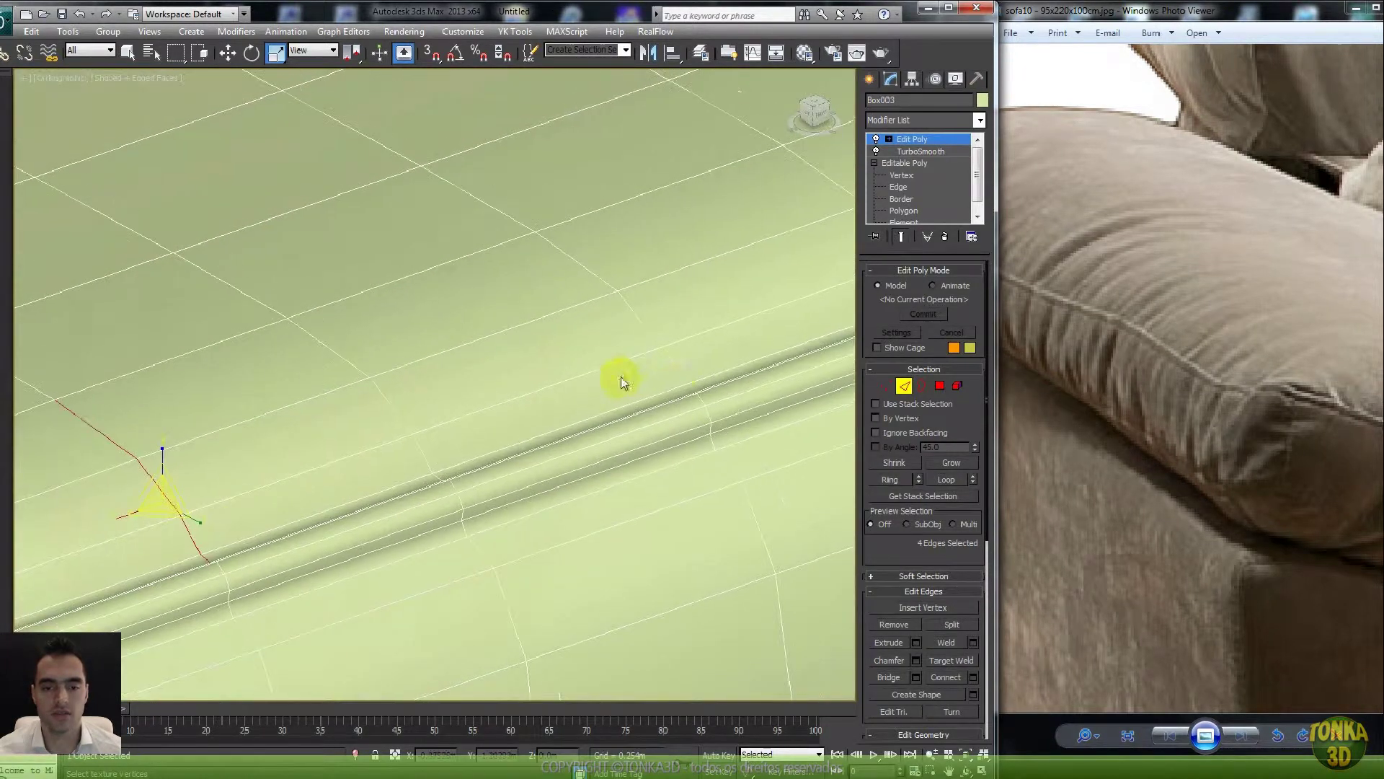
{"action": "left_click", "coordinate": [683, 391], "text": "ctrl"}
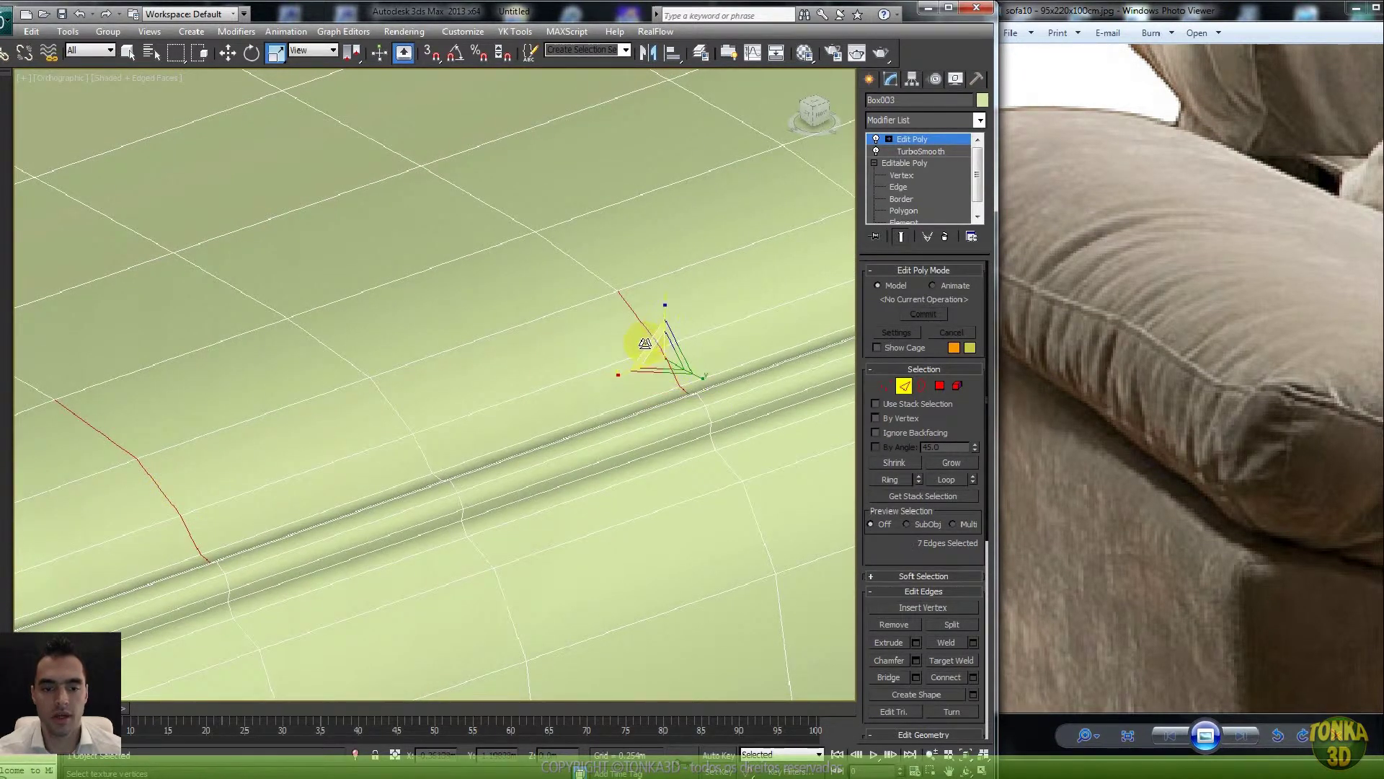
{"action": "scroll", "coordinate": [646, 342], "scroll_direction": "down", "scroll_amount": 6}
{"action": "scroll", "coordinate": [669, 325], "scroll_direction": "up", "scroll_amount": 5}
{"action": "left_click", "coordinate": [574, 349], "text": "ctrl"}
{"action": "left_click", "coordinate": [619, 386], "text": "ctrl"}
{"action": "left_click", "coordinate": [630, 382], "text": "ctrl"}
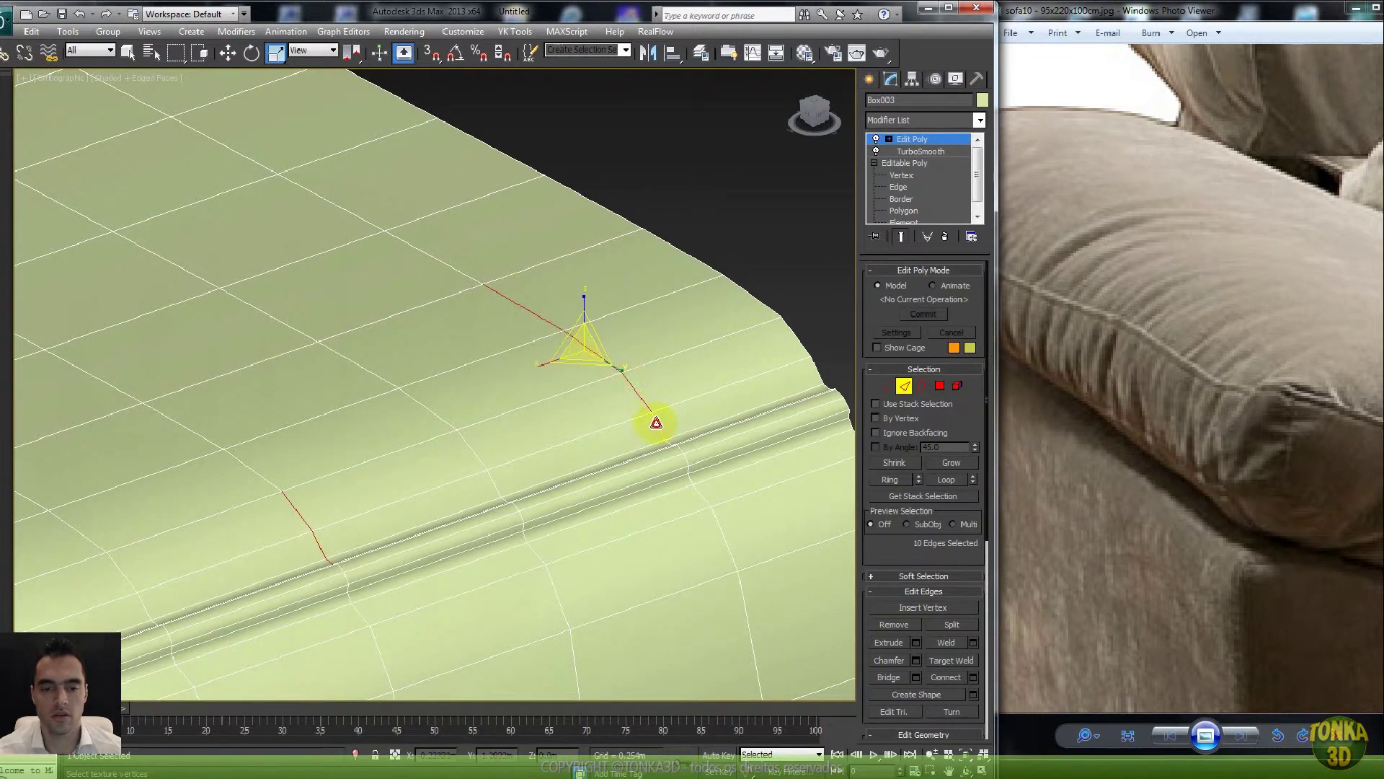
{"action": "left_click", "coordinate": [654, 423], "text": "ctrl"}
{"action": "middle_click_drag", "start_coordinate": [597, 417], "coordinate": [526, 404]}
{"action": "scroll", "coordinate": [602, 432], "scroll_direction": "up", "scroll_amount": 5}
{"action": "left_click", "coordinate": [622, 435], "text": "ctrl"}
{"action": "scroll", "coordinate": [426, 423], "scroll_direction": "down", "scroll_amount": 5}
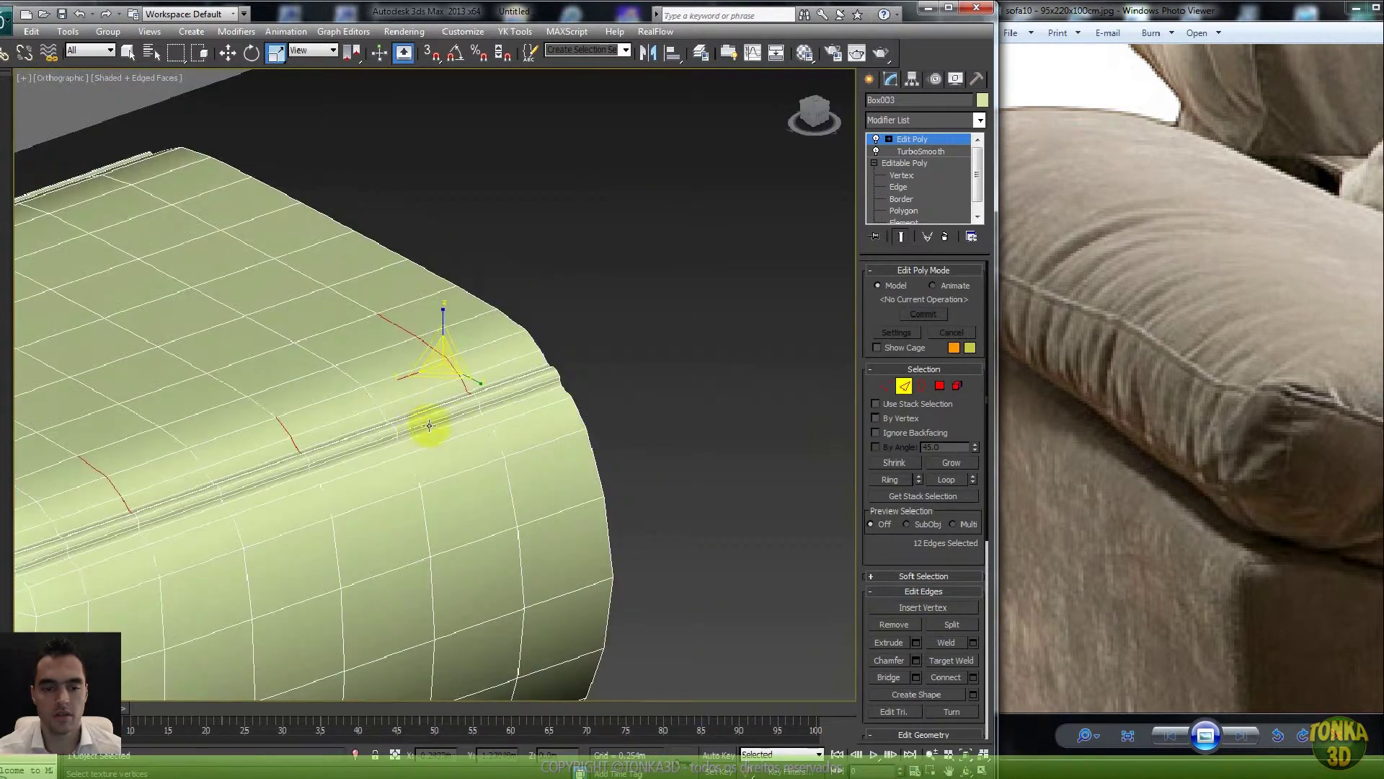
- Try to extrude the selected wrinkle edges freehand in the shaded view, then undo the extrusion
{"action": "middle_click_drag", "start_coordinate": [427, 423], "coordinate": [562, 411]}
{"action": "scroll", "coordinate": [562, 411], "scroll_direction": "down", "scroll_amount": 5}
{"action": "key", "text": "F4"}
{"action": "scroll", "coordinate": [447, 397], "scroll_direction": "up", "scroll_amount": 4}
{"action": "right_click", "coordinate": [446, 397]}
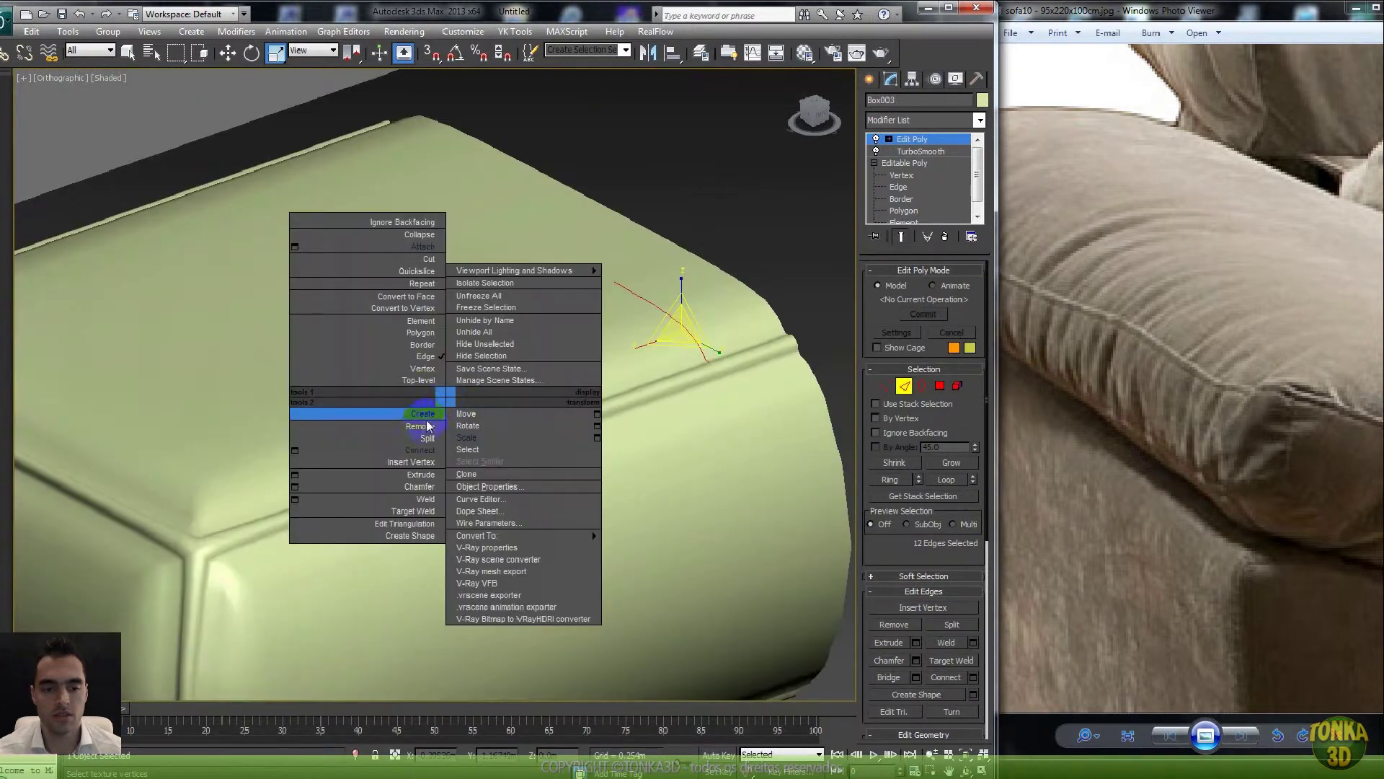
{"action": "left_click", "coordinate": [421, 475]}
{"action": "scroll", "coordinate": [604, 413], "scroll_direction": "up", "scroll_amount": 3}
{"action": "left_click_drag", "start_coordinate": [586, 396], "coordinate": [575, 412]}
{"action": "key", "text": "ctrl+z"}
- Add a second TurboSmooth modifier above Edit Poly
{"action": "left_click", "coordinate": [953, 121]}
{"action": "left_click_drag", "start_coordinate": [977, 167], "coordinate": [951, 517]}
{"action": "left_click", "coordinate": [930, 541]}
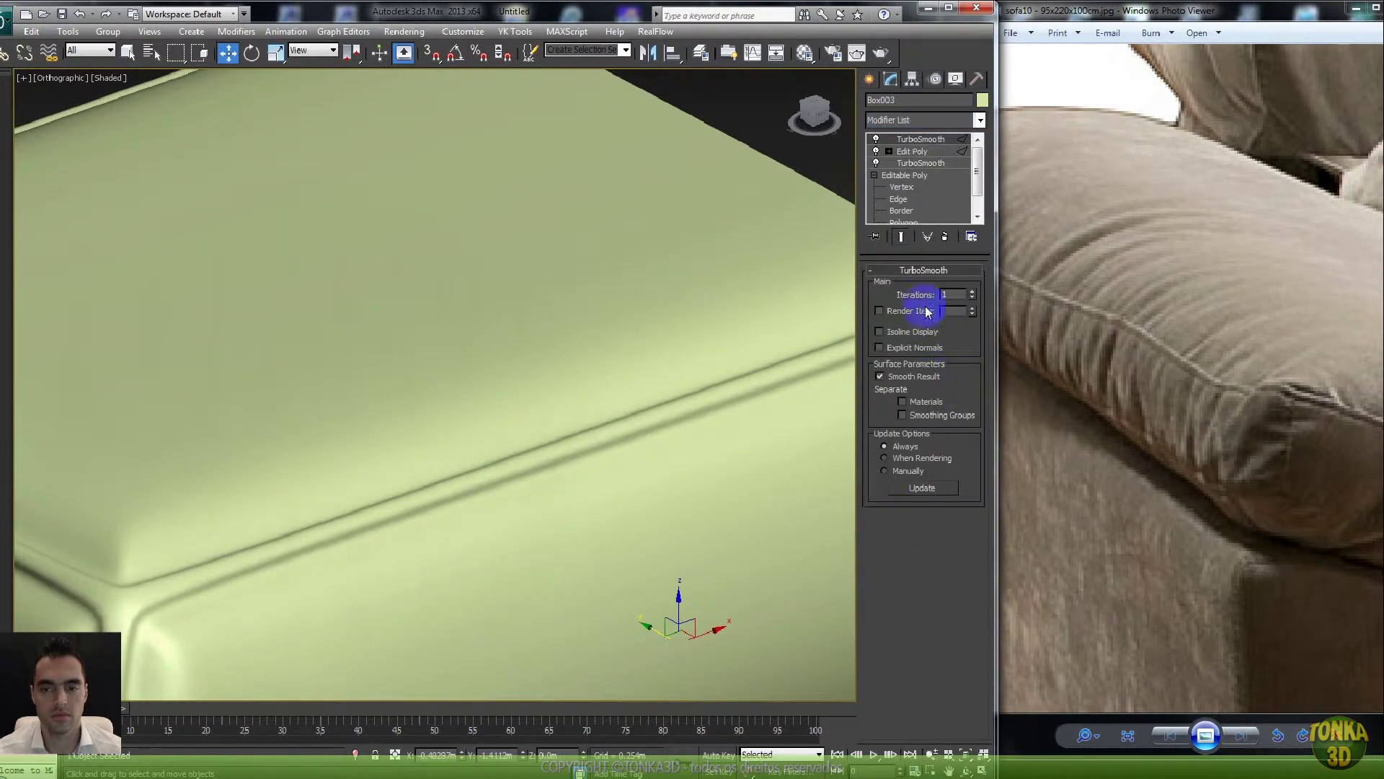
- Extrude the twelve selected wrinkle edges freehand in Edit Poly with the smoothed end result shown
{"action": "left_click", "coordinate": [889, 151]}
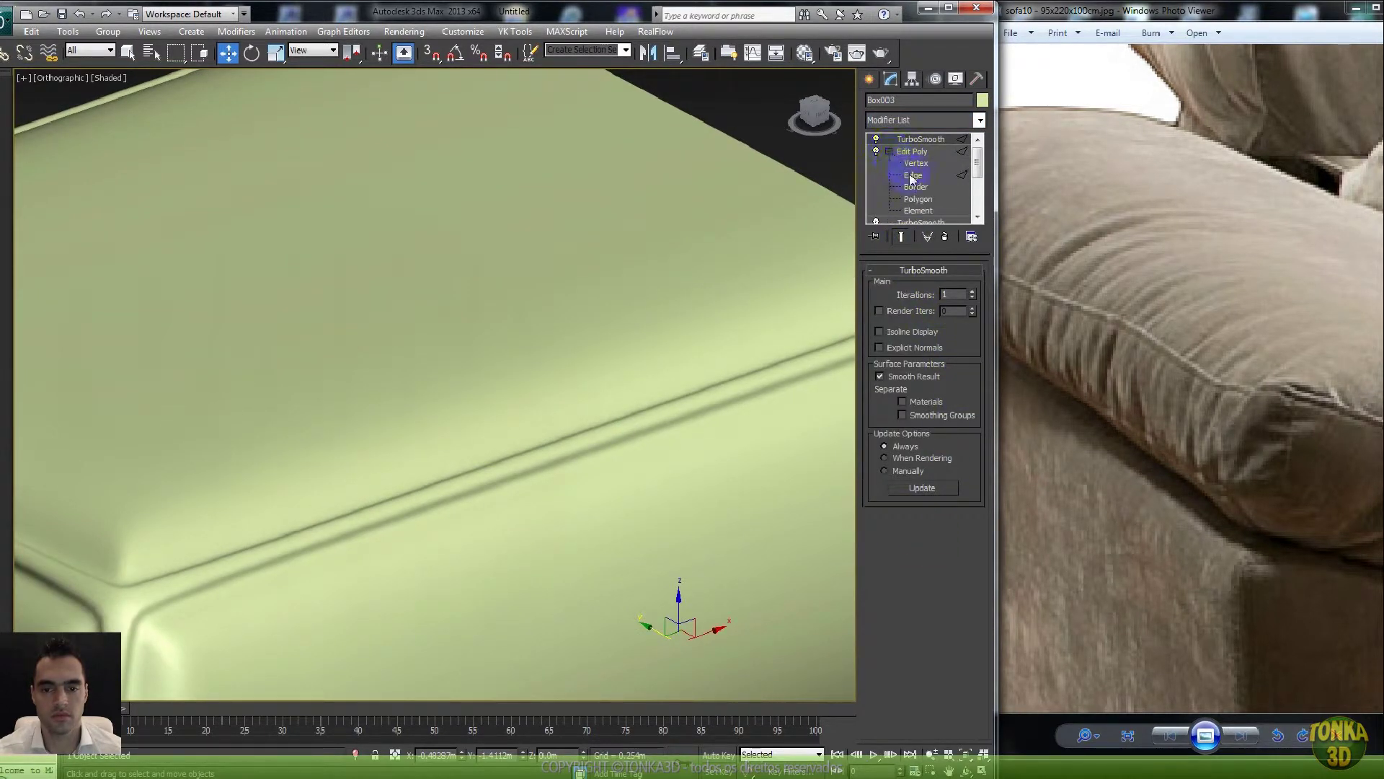
{"action": "left_click", "coordinate": [913, 175]}
{"action": "key", "text": "F4"}
{"action": "right_click", "coordinate": [385, 415]}
{"action": "left_click", "coordinate": [302, 451]}
{"action": "key", "text": "F3"}
{"action": "left_click", "coordinate": [902, 237]}
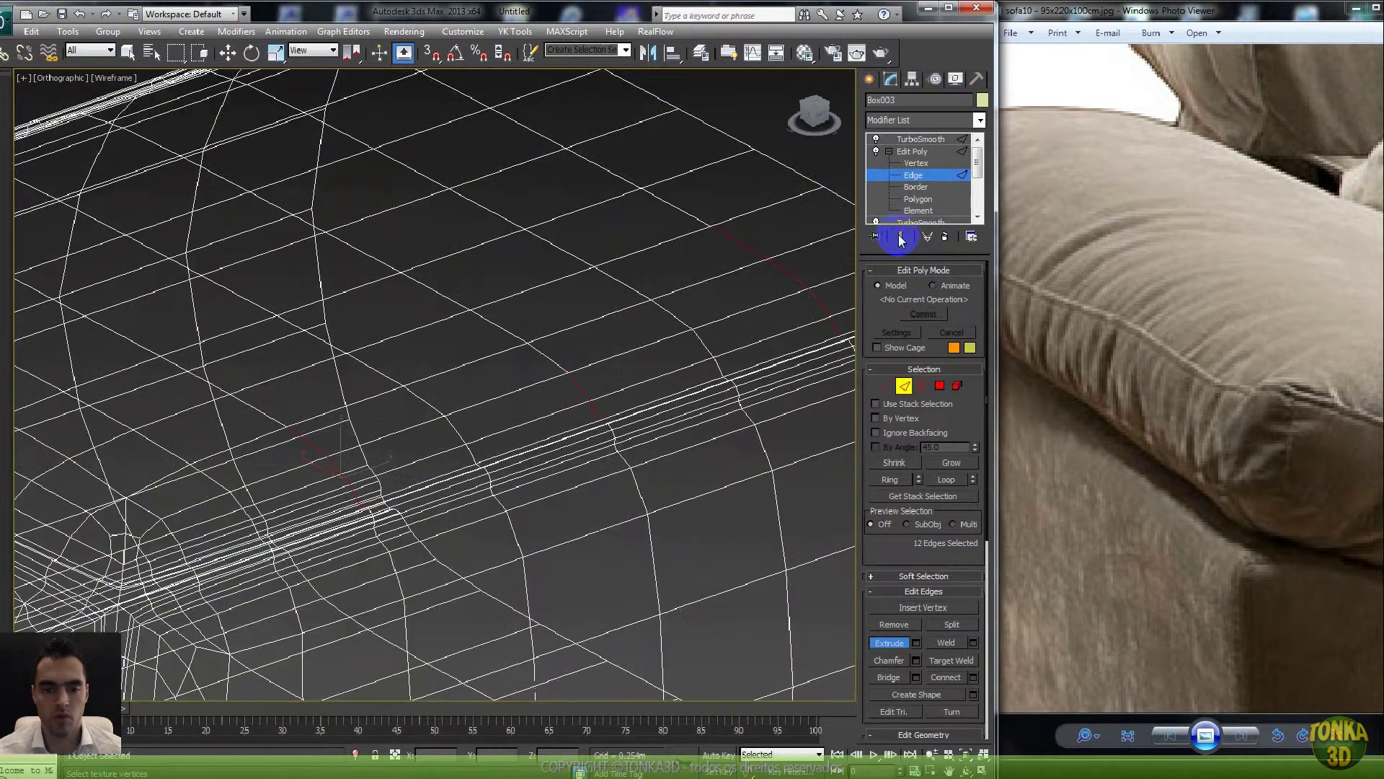
{"action": "left_click", "coordinate": [901, 240]}
{"action": "key", "text": "F3"}
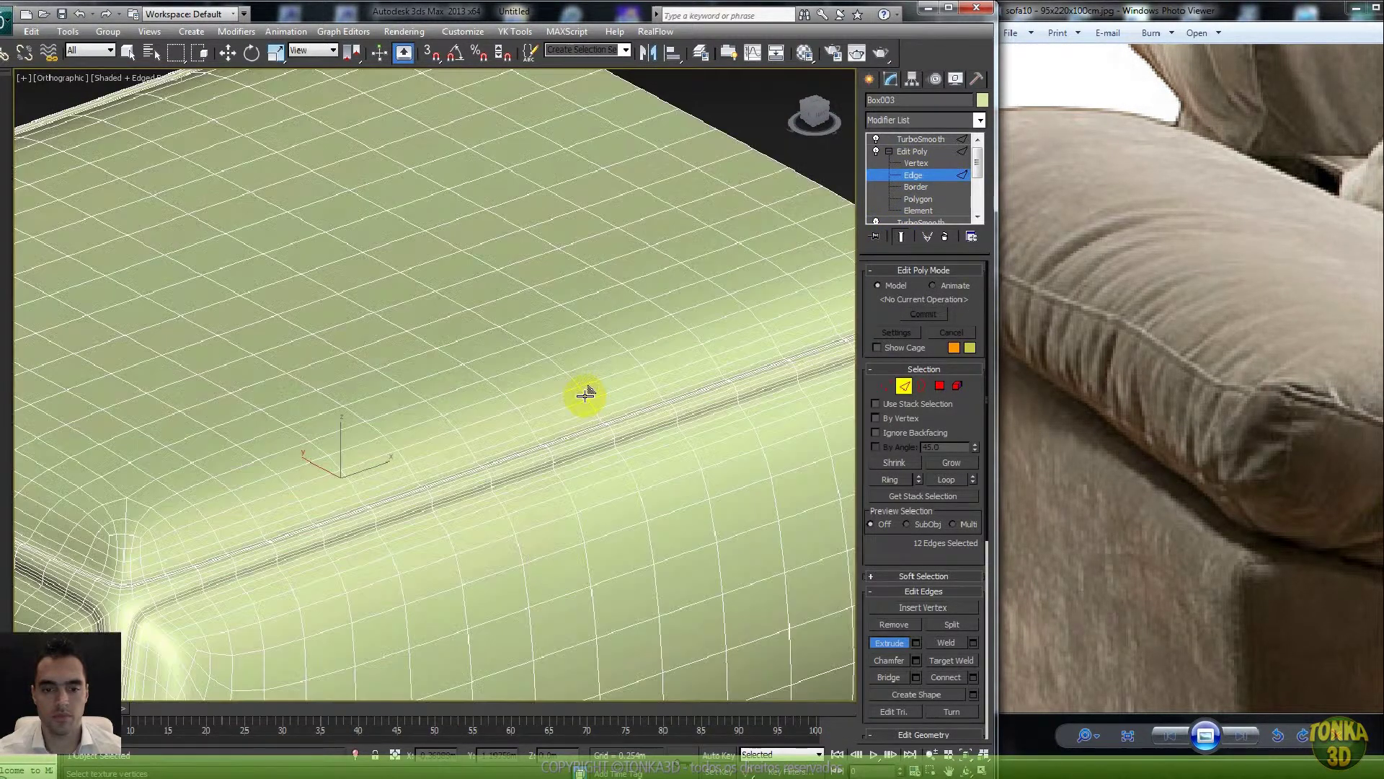
{"action": "left_click_drag", "start_coordinate": [585, 395], "coordinate": [574, 410]}
{"action": "key", "text": "F4"}
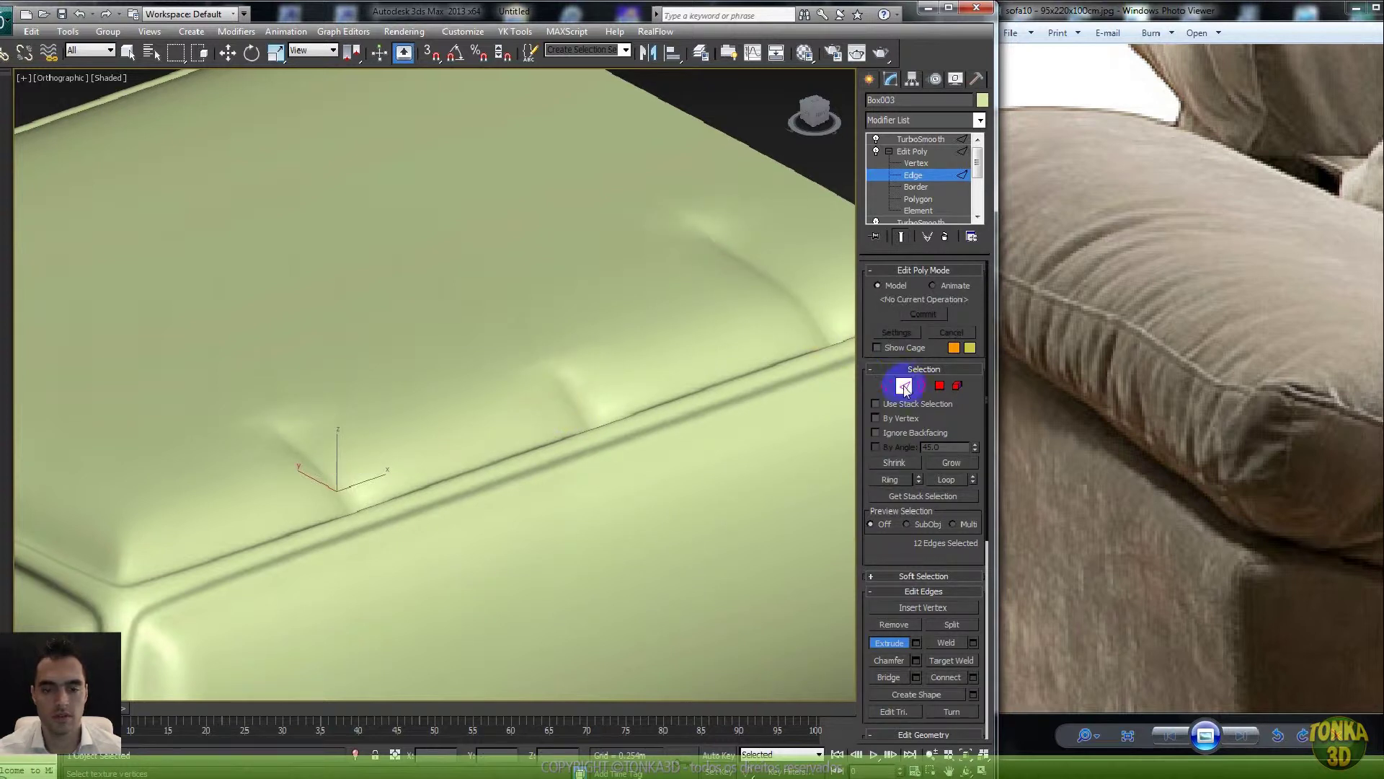
- Leave edge editing and examine the extruded wrinkles along the cushion's seam with and without edged faces
{"action": "left_click", "coordinate": [913, 175]}
{"action": "key", "text": "w"}
{"action": "scroll", "coordinate": [557, 366], "scroll_direction": "down", "scroll_amount": 5}
{"action": "mouse_move", "coordinate": [556, 365]}
{"action": "middle_mouse_down", "text": "alt"}
{"action": "mouse_move", "coordinate": [442, 370]}
{"action": "mouse_move", "coordinate": [420, 358]}
{"action": "mouse_move", "coordinate": [451, 325]}
{"action": "mouse_move", "coordinate": [612, 327]}
{"action": "mouse_move", "coordinate": [634, 374]}
{"action": "middle_mouse_up", "text": "alt"}
{"action": "key", "text": "F4"}
{"action": "key", "text": "F4"}
{"action": "key", "text": "F4"}
{"action": "key", "text": "F4"}
{"action": "scroll", "coordinate": [632, 366], "scroll_direction": "up", "scroll_amount": 3}
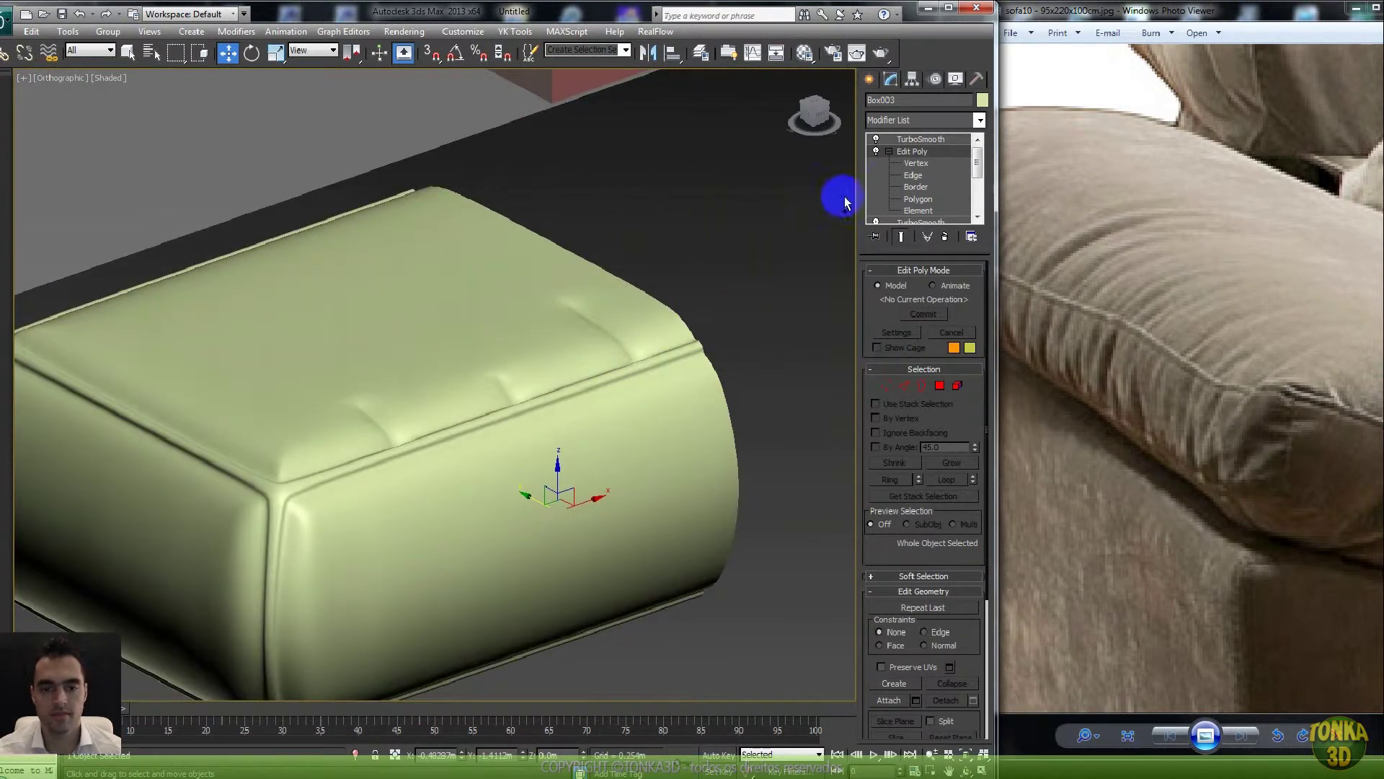
- Disable the cushion's modifiers and delete Edit Poly and the extra TurboSmooth, keeping one disabled TurboSmooth above Editable Poly
{"action": "left_click", "coordinate": [887, 151]}
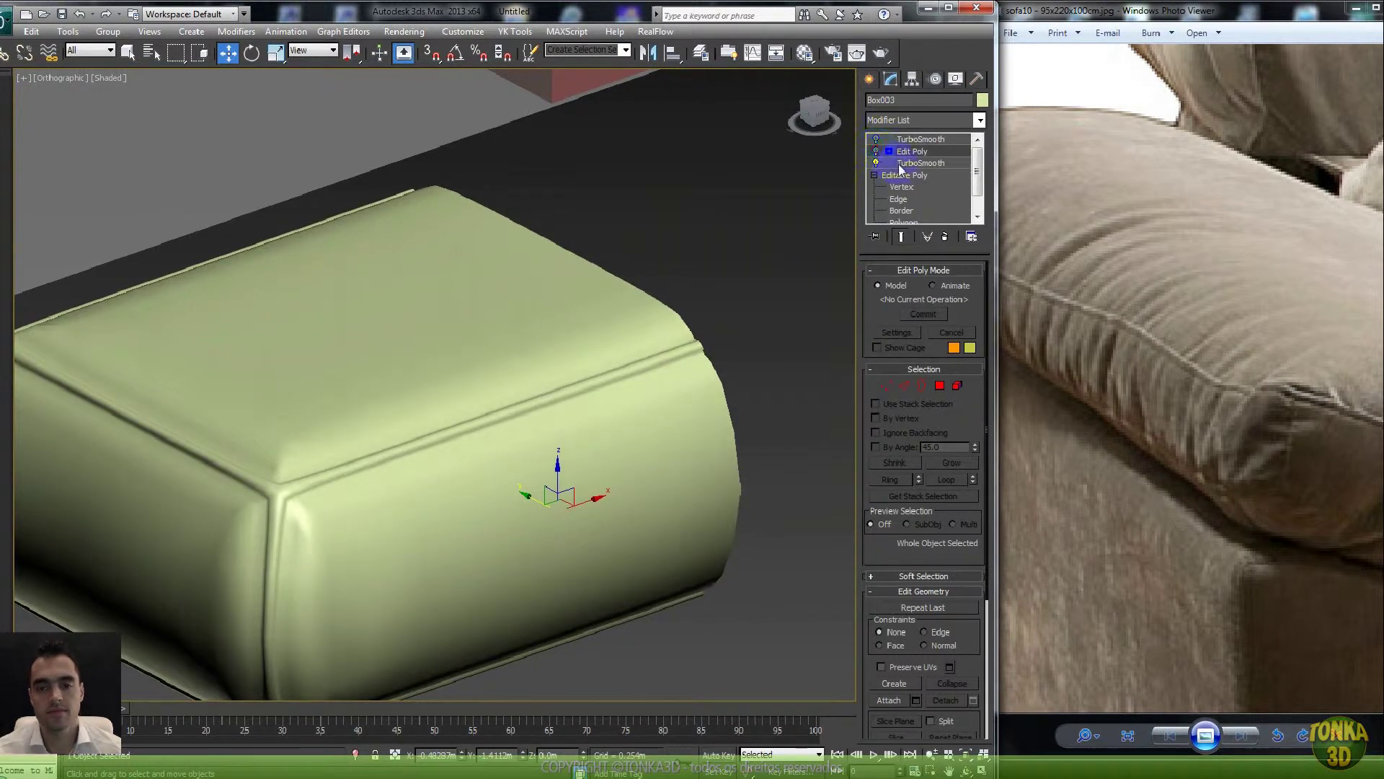
{"action": "left_click", "coordinate": [899, 164]}
{"action": "key", "text": "F4"}
{"action": "left_click", "coordinate": [877, 163]}
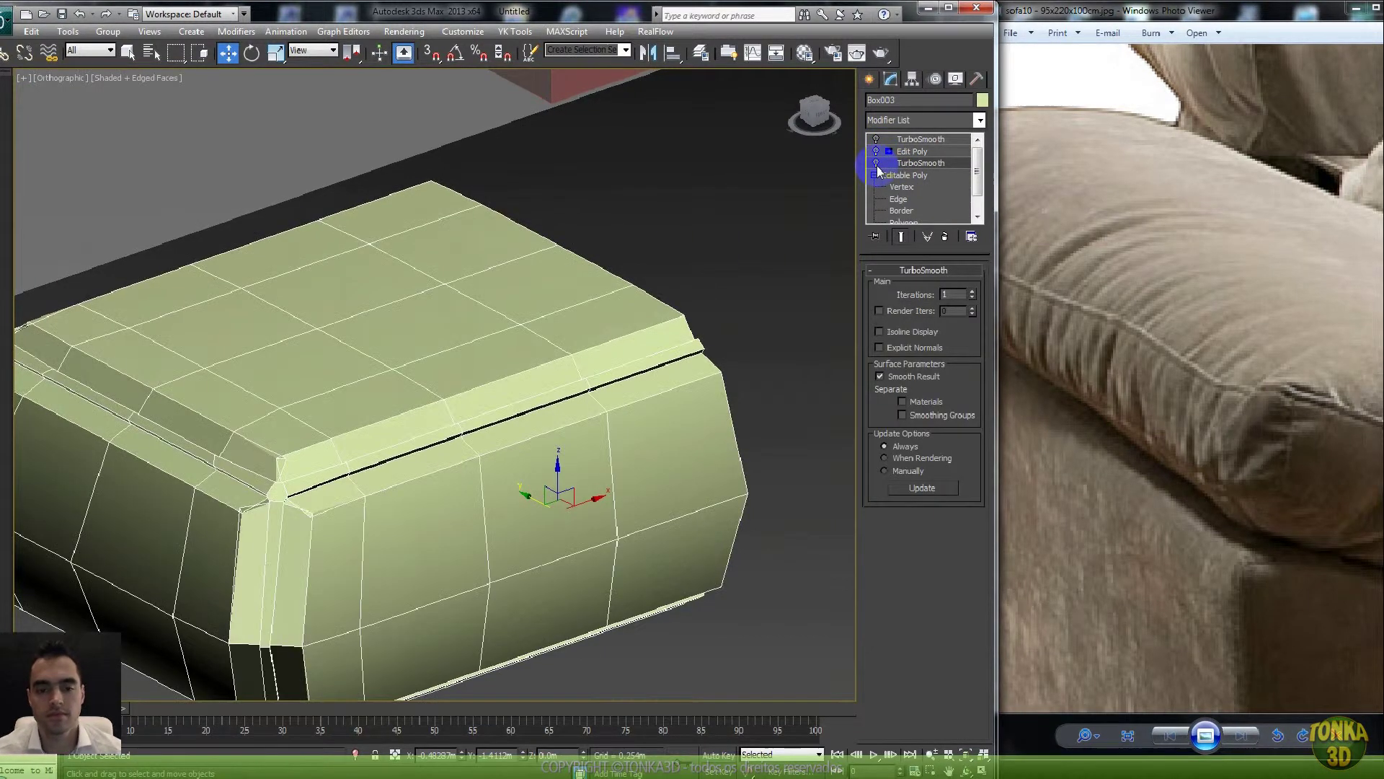
{"action": "left_click", "coordinate": [912, 151]}
{"action": "right_click", "coordinate": [913, 152]}
{"action": "left_click", "coordinate": [945, 269]}
- Ring-select the edges parallel to the long seam on the cushion's top and connect them with new cross loops
{"action": "left_click", "coordinate": [902, 175]}
{"action": "middle_click_drag", "start_coordinate": [613, 451], "coordinate": [679, 375]}
{"action": "left_click", "coordinate": [408, 312]}
{"action": "left_click", "coordinate": [495, 282], "text": "ctrl"}
{"action": "left_click", "coordinate": [891, 365]}
{"action": "right_click", "coordinate": [587, 325]}
{"action": "left_click", "coordinate": [555, 389]}
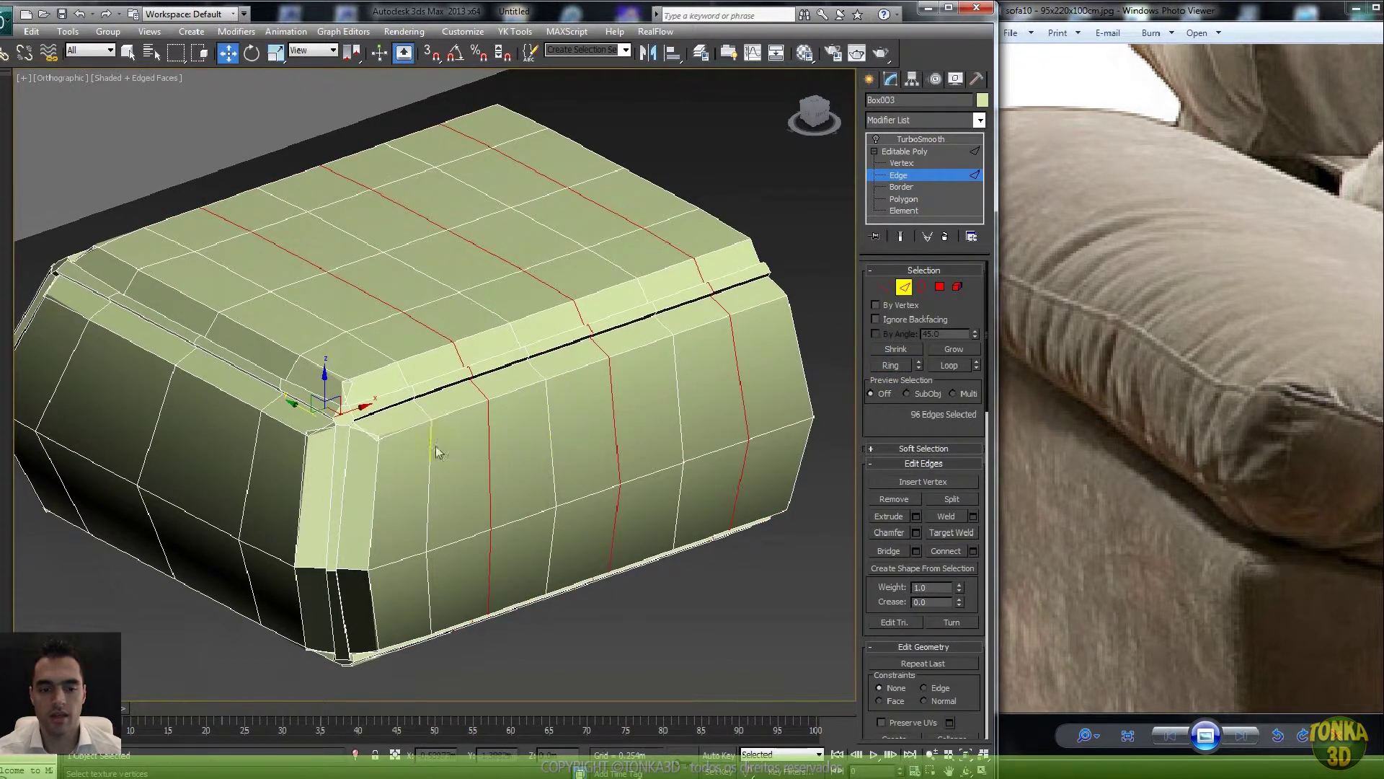
- Select the edges along the middle of the long side, expand them to rings and connect them with additional cross loops
{"action": "left_click", "coordinate": [403, 561]}
{"action": "left_click", "coordinate": [951, 367]}
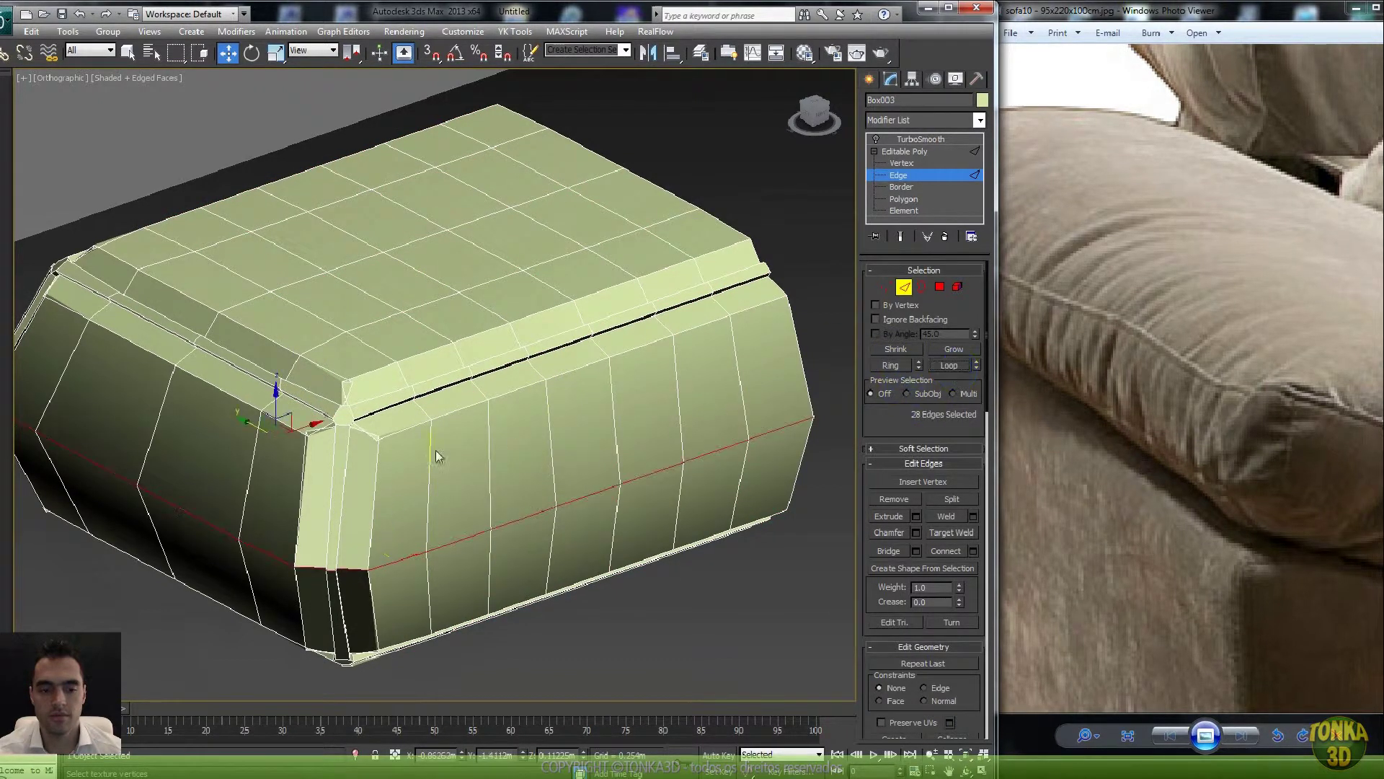
{"action": "left_click_drag", "start_coordinate": [403, 561], "coordinate": [452, 546]}
{"action": "left_click", "coordinate": [518, 519], "text": "ctrl"}
{"action": "left_click", "coordinate": [596, 495], "text": "ctrl"}
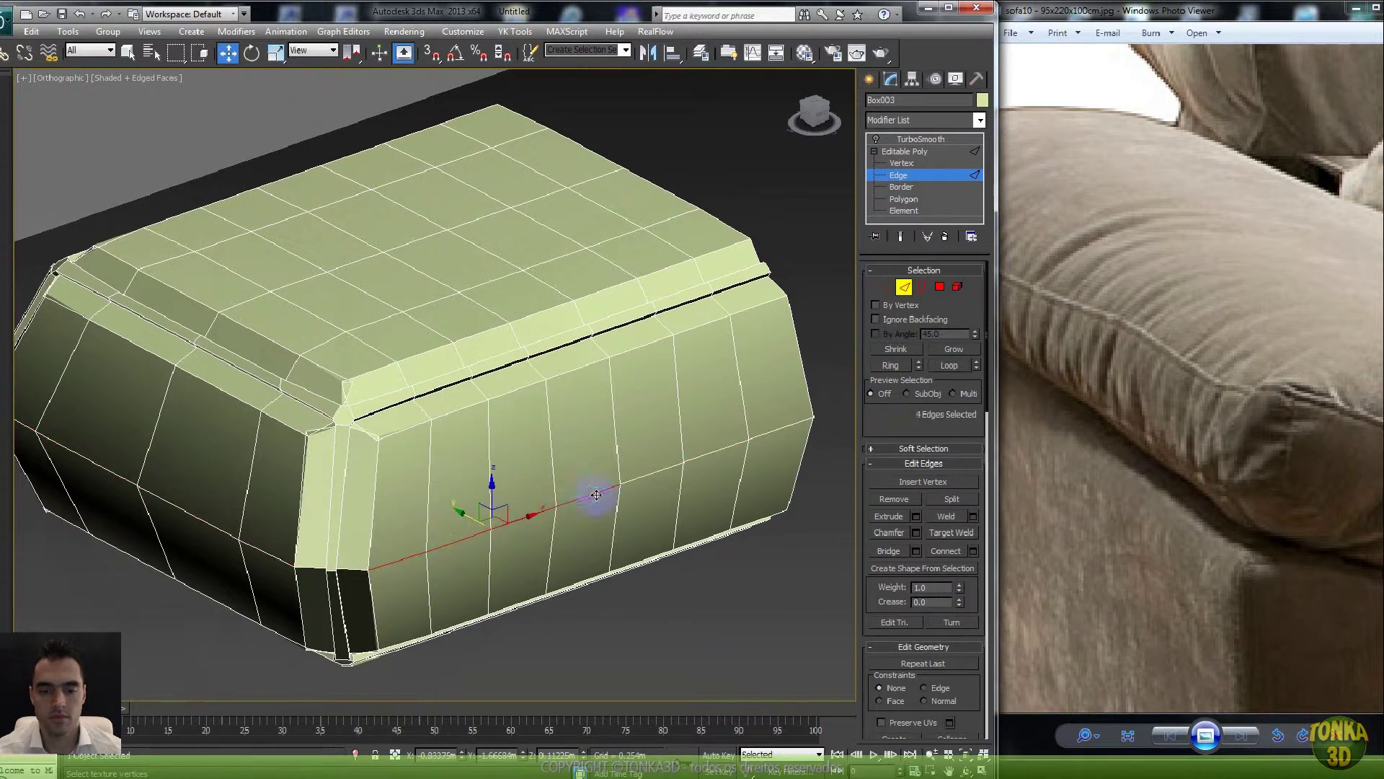
{"action": "left_click", "coordinate": [703, 455], "text": "ctrl"}
{"action": "left_click", "coordinate": [779, 438], "text": "ctrl"}
{"action": "left_click", "coordinate": [890, 364]}
{"action": "right_click", "coordinate": [693, 355]}
{"action": "left_click", "coordinate": [657, 409]}
- Try to connect rings of edges running across the cushion's top, then undo the connection
{"action": "left_click", "coordinate": [321, 365]}
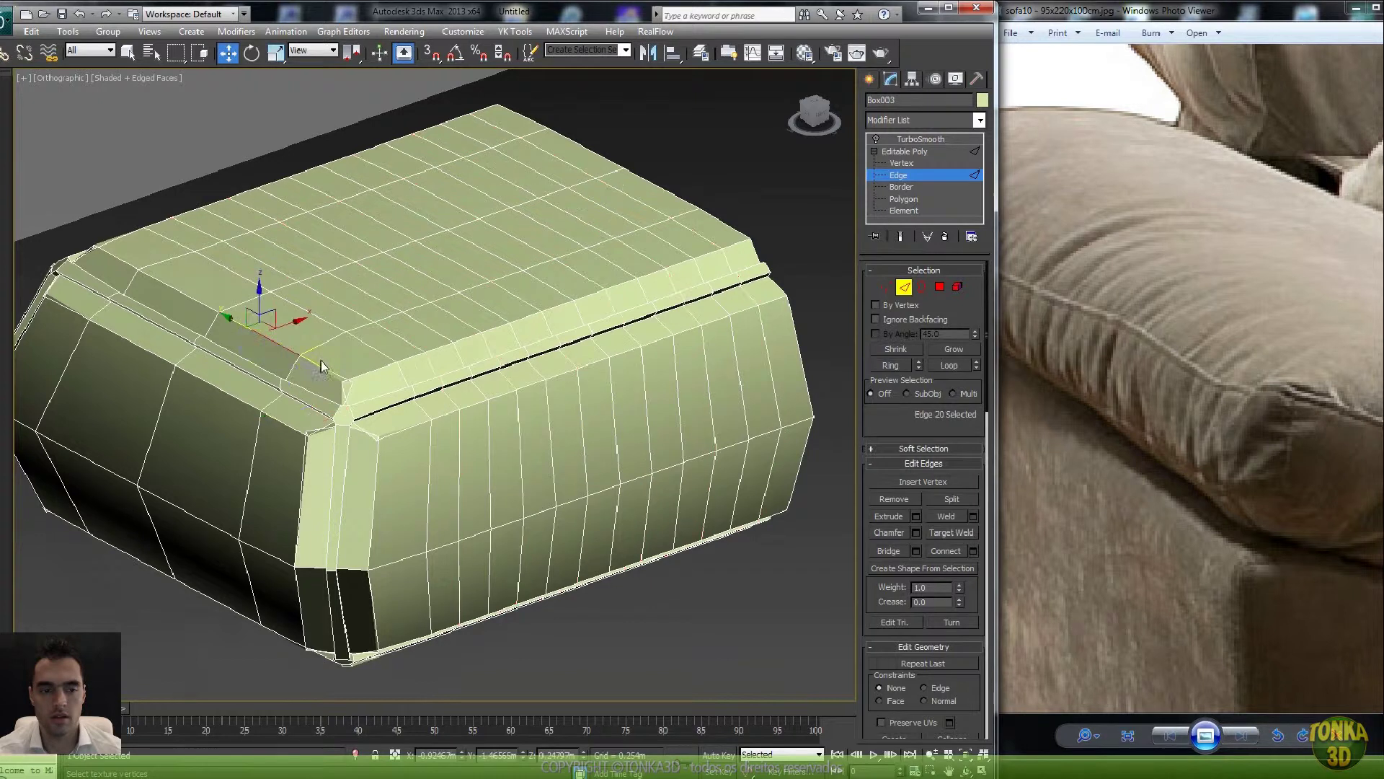
{"action": "left_click", "coordinate": [204, 307], "text": "ctrl"}
{"action": "left_click", "coordinate": [122, 261], "text": "ctrl"}
{"action": "left_click", "coordinate": [891, 365]}
{"action": "right_click", "coordinate": [554, 305]}
{"action": "left_click", "coordinate": [516, 359]}
{"action": "middle_click_drag", "start_coordinate": [441, 434], "coordinate": [525, 315], "text": "alt"}
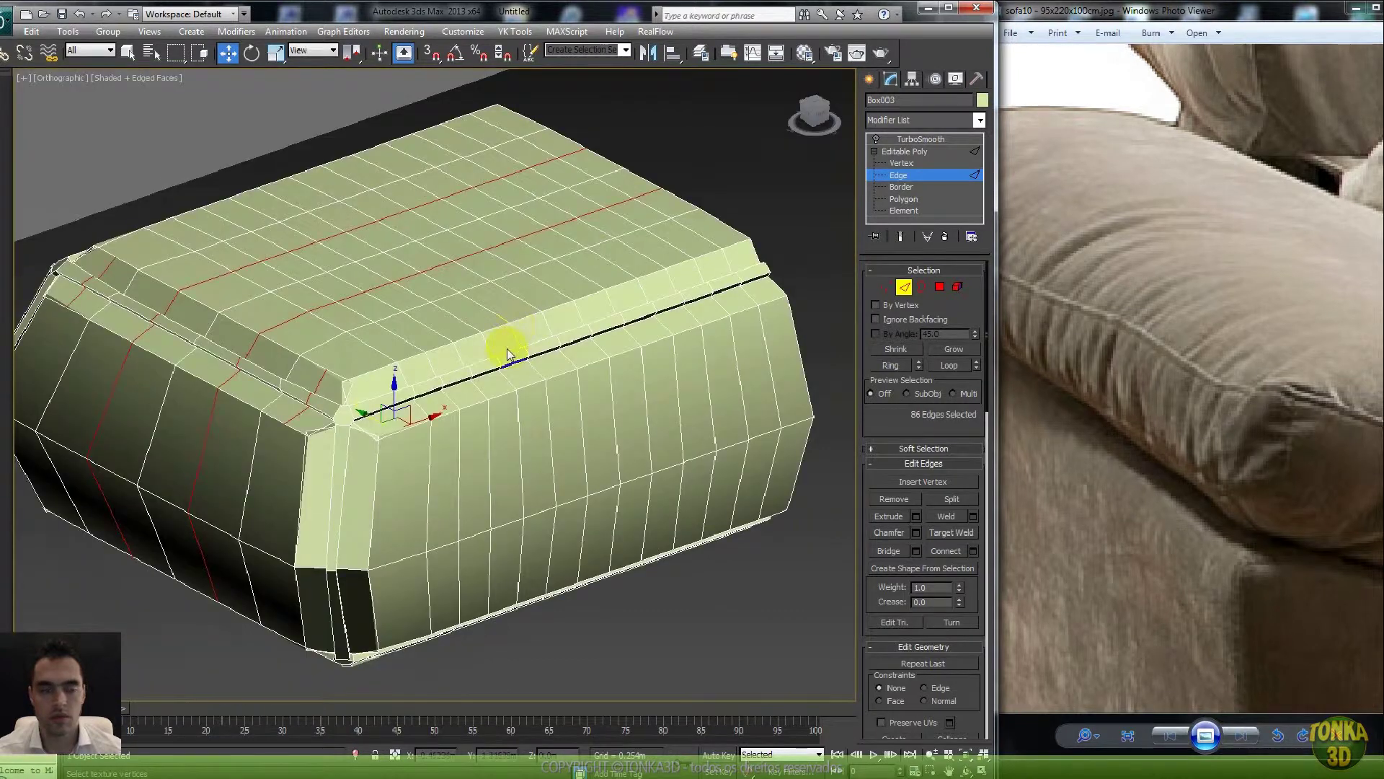
{"action": "key", "text": "ctrl+z"}
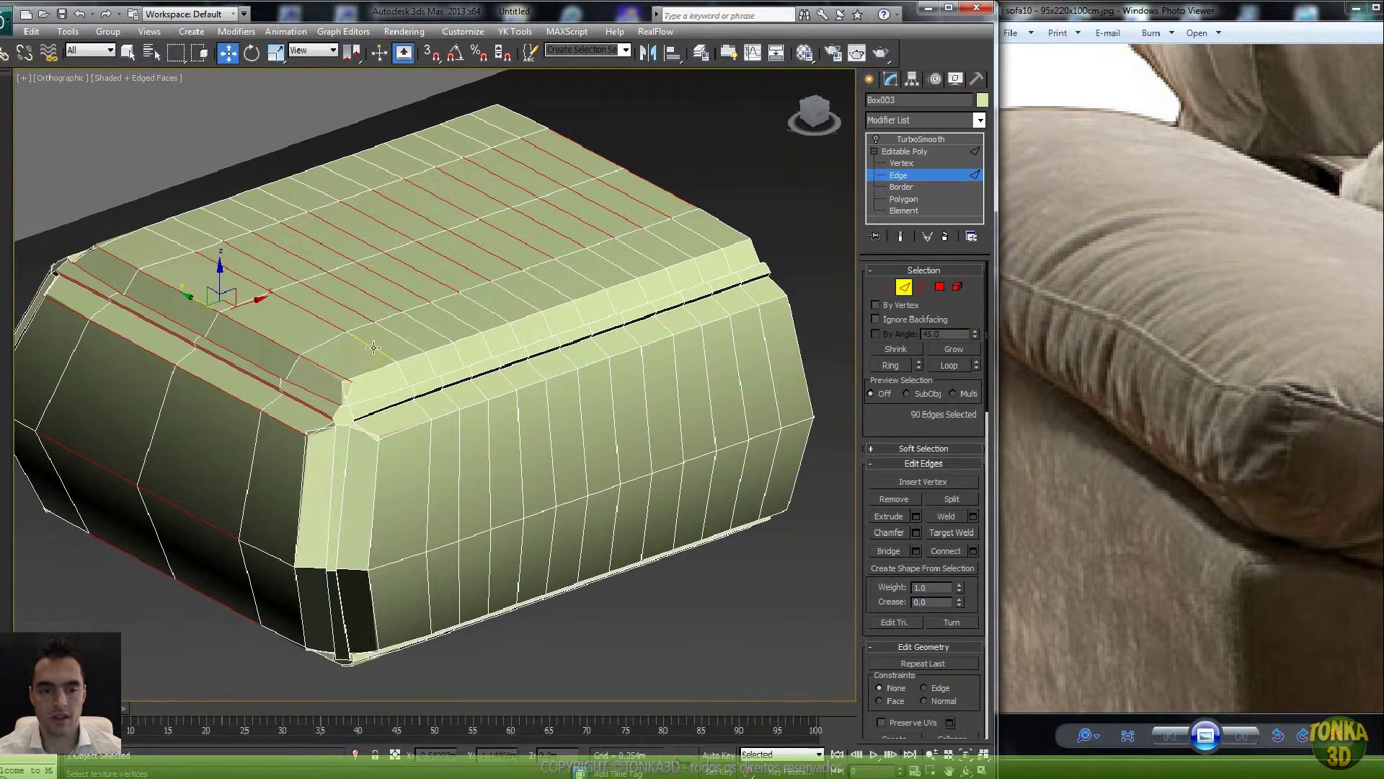
- Examine the mesh at the cushion's front corner by selecting the two vertices at the upper corner point
{"action": "scroll", "coordinate": [374, 382], "scroll_direction": "up", "scroll_amount": 8}
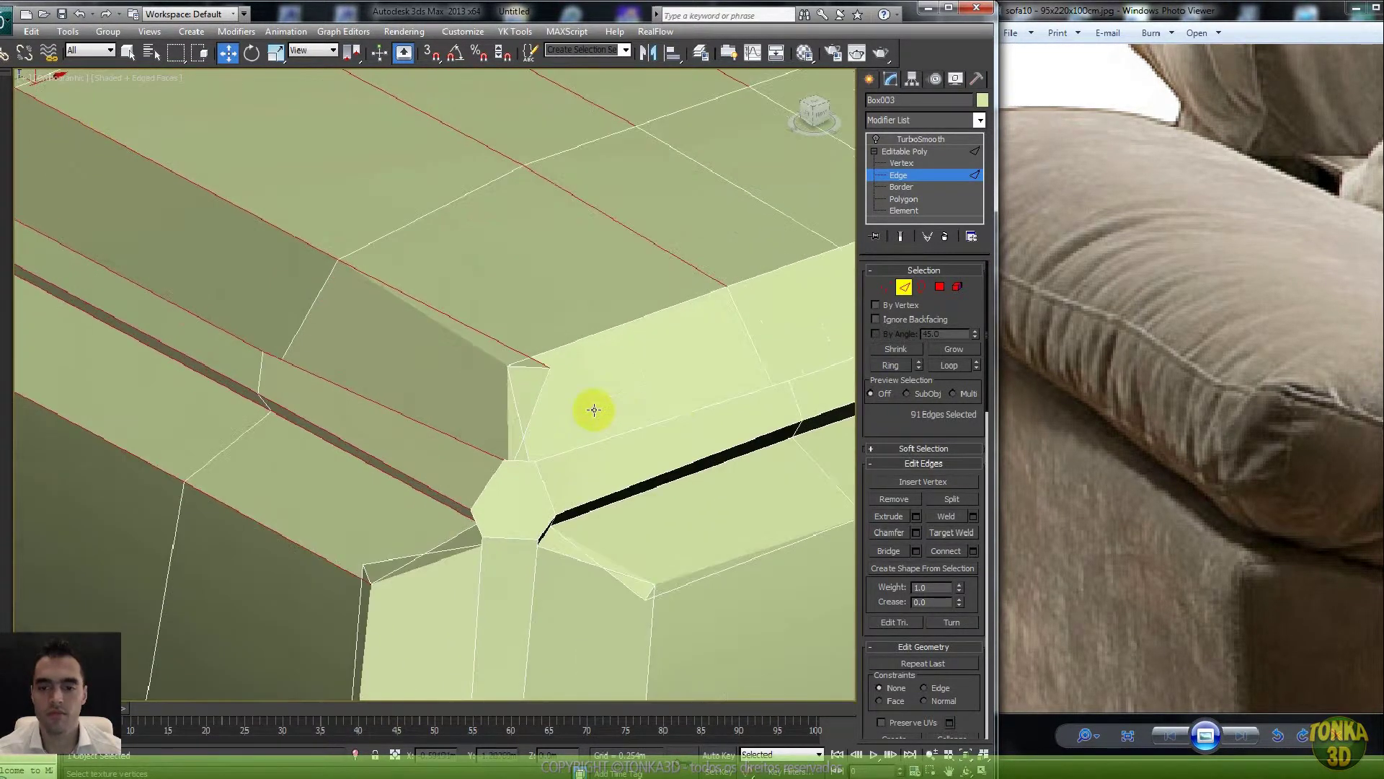
{"action": "left_click", "coordinate": [883, 292]}
{"action": "key", "text": "F3"}
{"action": "left_click_drag", "start_coordinate": [564, 356], "coordinate": [480, 389]}
{"action": "key", "text": "F3"}
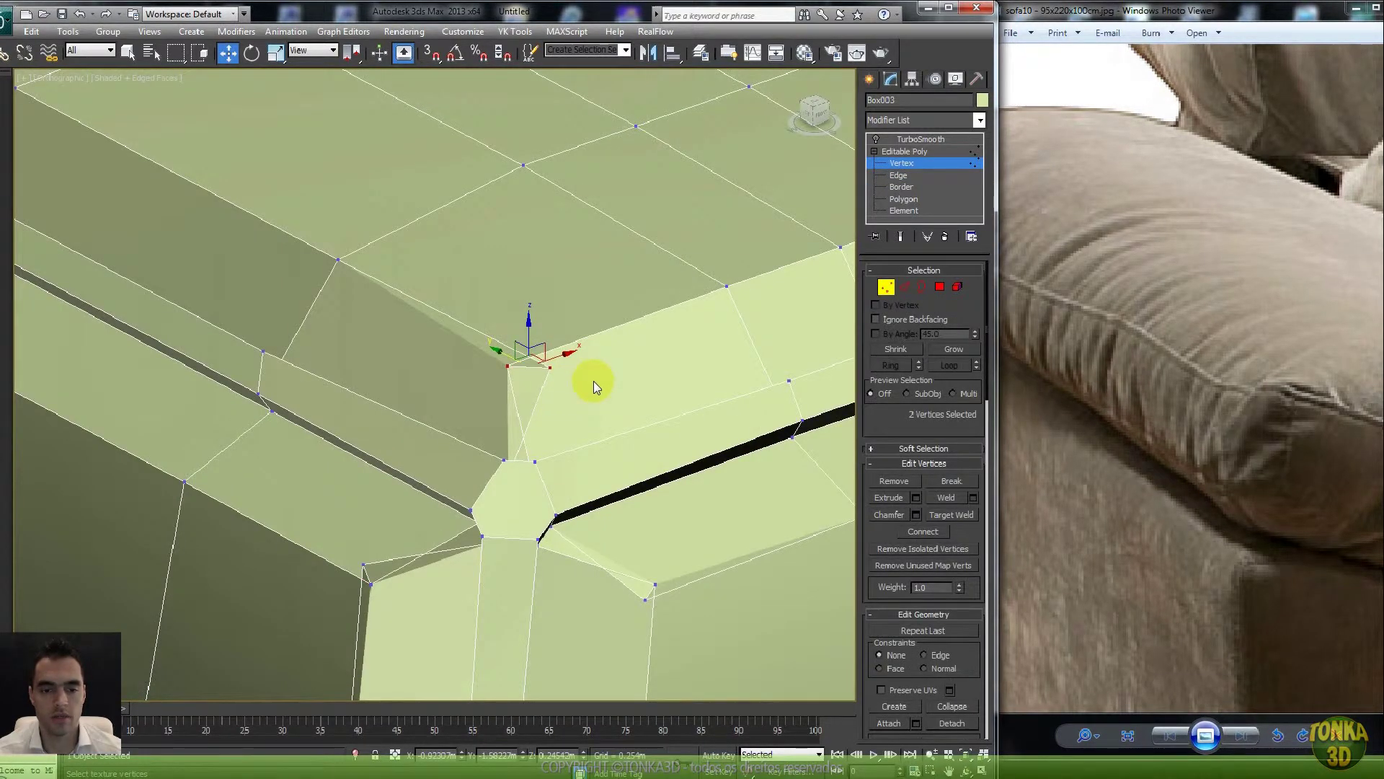
{"action": "scroll", "coordinate": [594, 380], "scroll_direction": "down", "scroll_amount": 2}
{"action": "scroll", "coordinate": [594, 381], "scroll_direction": "down", "scroll_amount": 6}
{"action": "scroll", "coordinate": [594, 381], "scroll_direction": "up", "scroll_amount": 3}
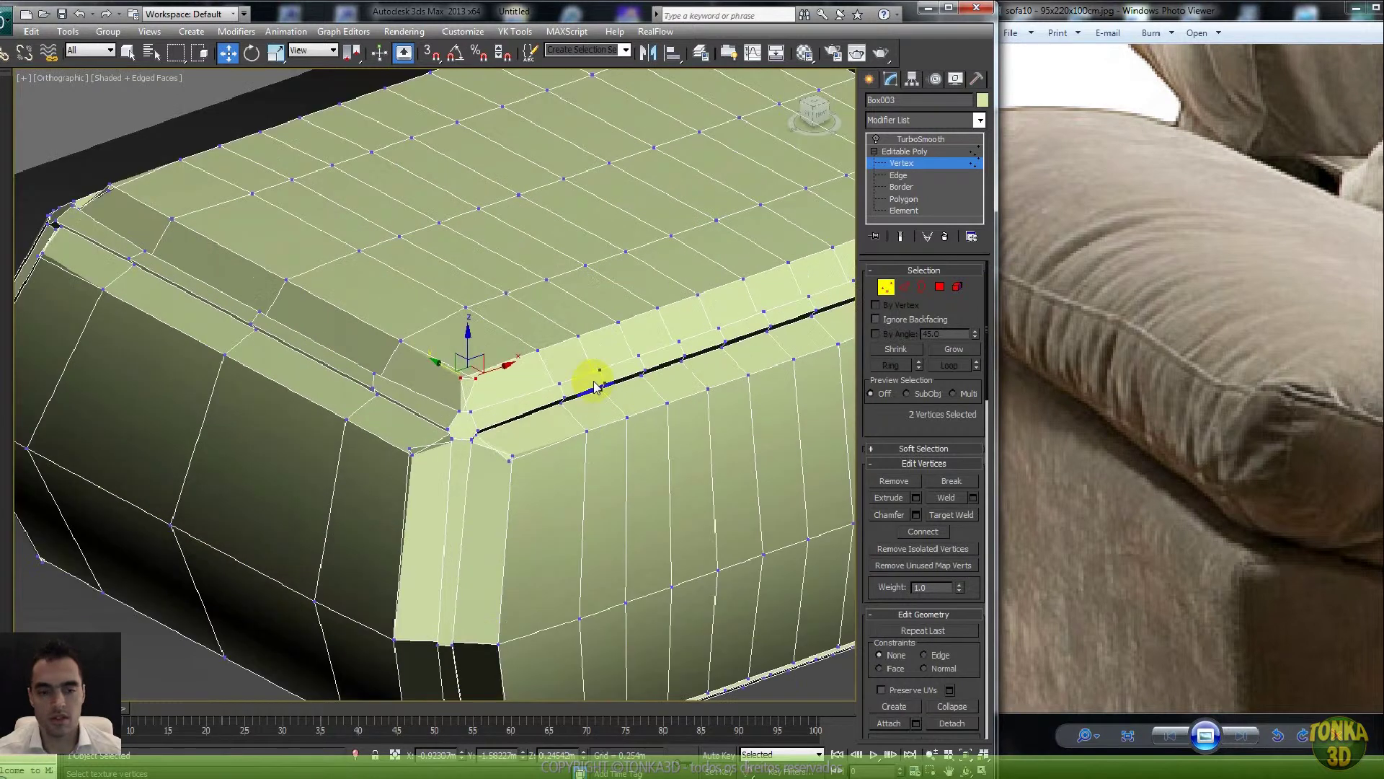
- Select four consecutive edges running across the cushion's top and expand them to their edge rings
{"action": "left_click", "coordinate": [904, 286]}
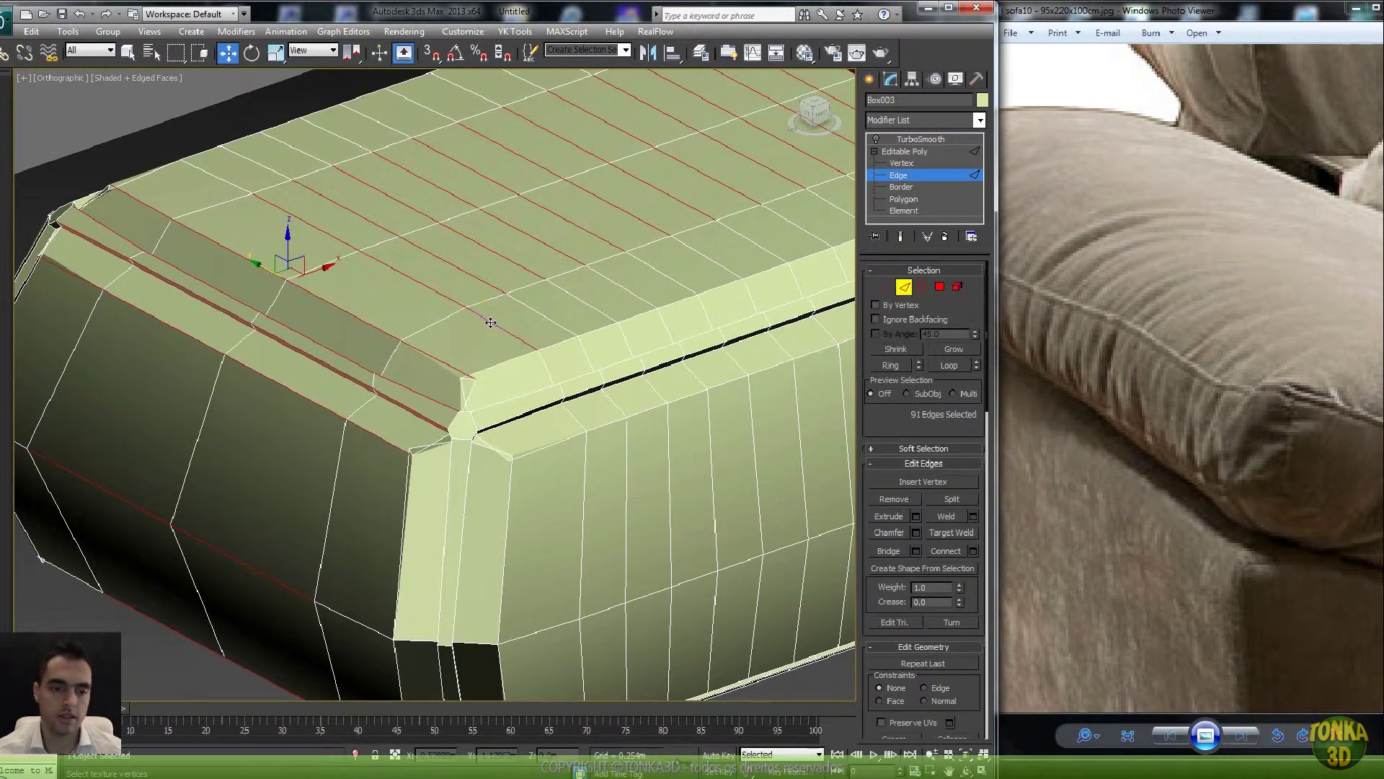
{"action": "left_click", "coordinate": [490, 322]}
{"action": "left_click", "coordinate": [411, 277], "text": "ctrl"}
{"action": "left_click", "coordinate": [319, 230], "text": "ctrl"}
{"action": "left_click", "coordinate": [240, 187], "text": "ctrl"}
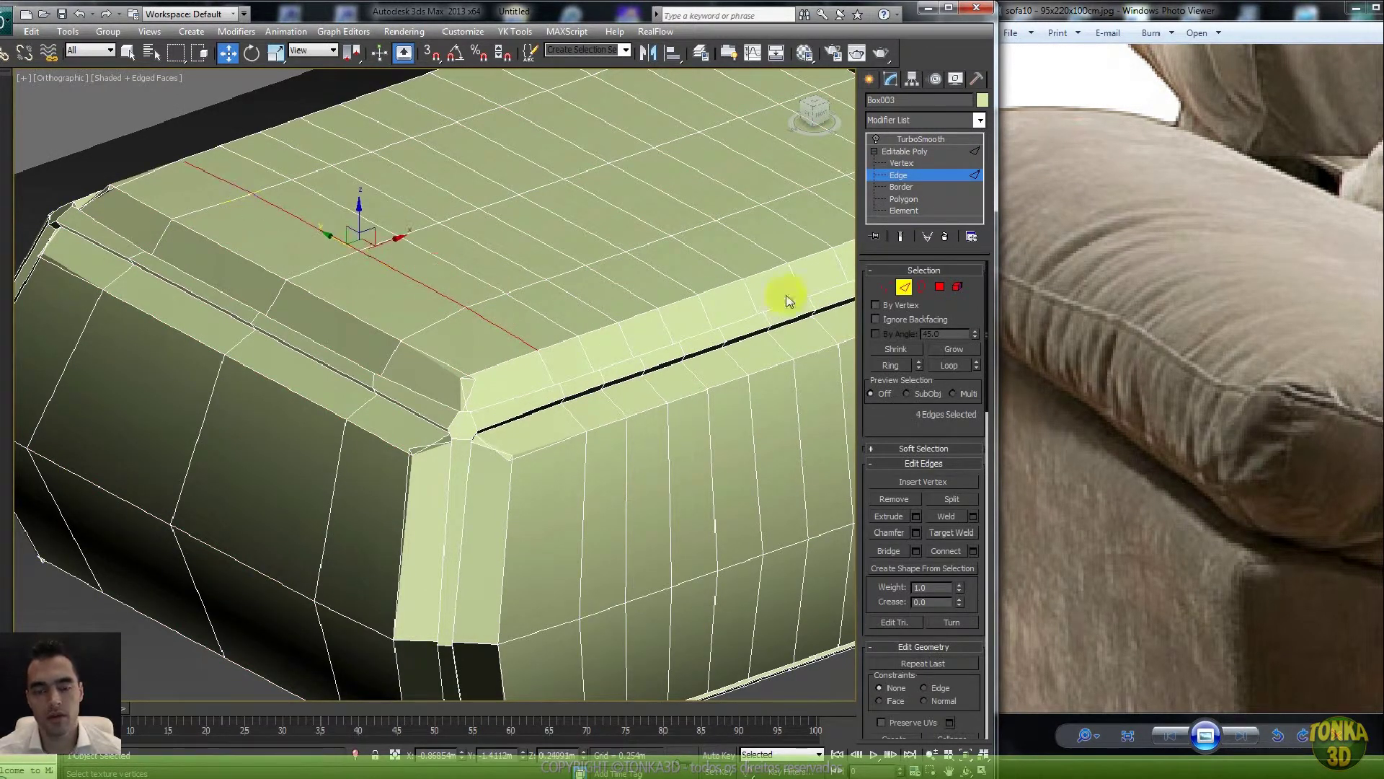
{"action": "left_click", "coordinate": [890, 366]}
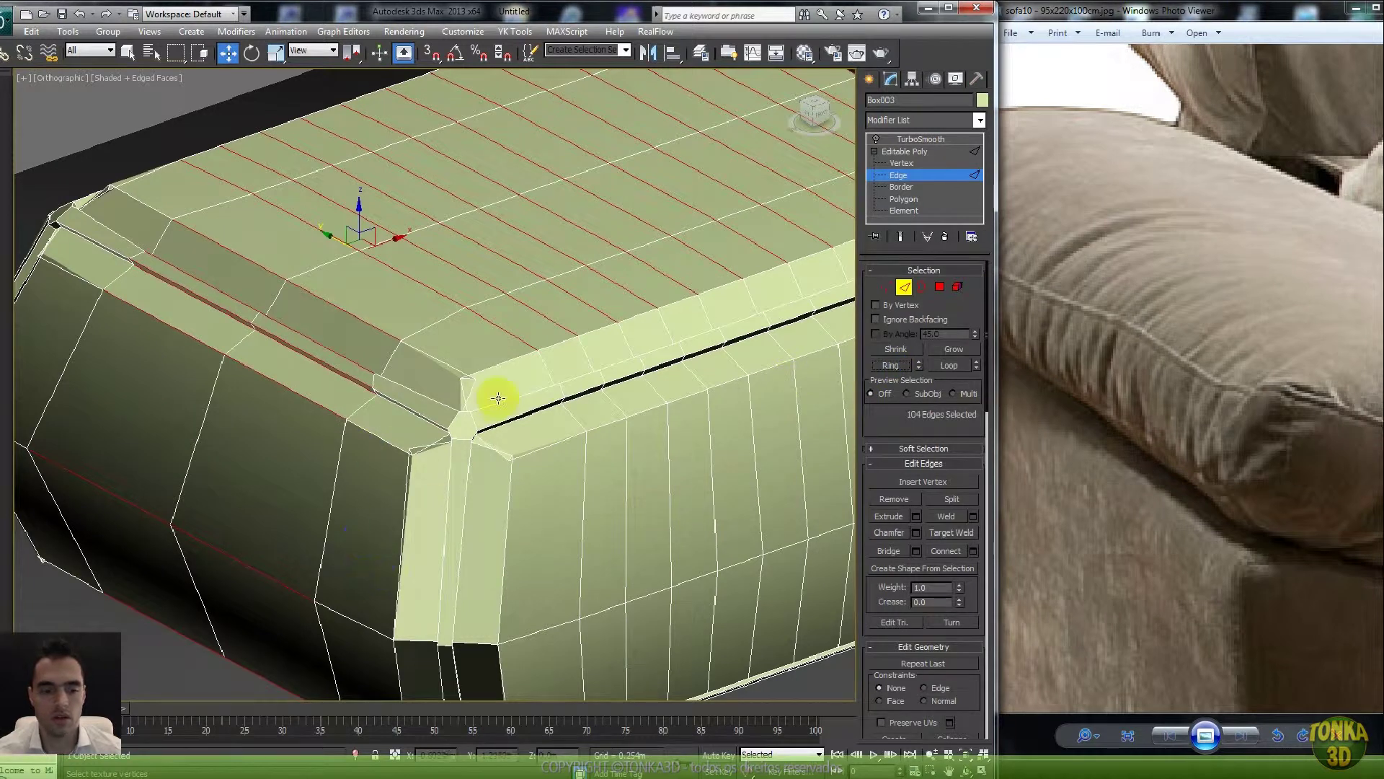
- Add the missing edges on the cushion's end face to the selection and expand it to their rings
{"action": "left_click", "coordinate": [381, 440], "text": "ctrl"}
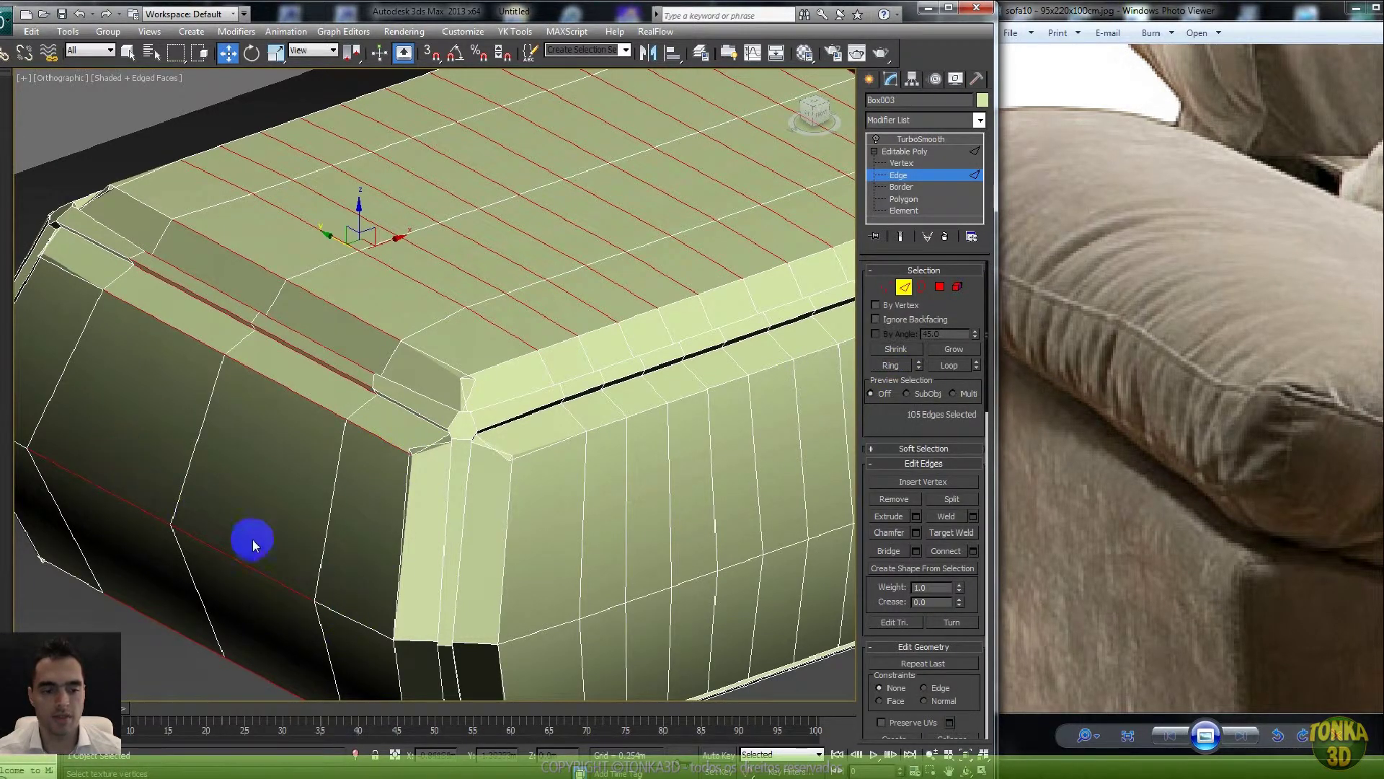
{"action": "left_click", "coordinate": [332, 612], "text": "ctrl"}
{"action": "middle_click_drag", "start_coordinate": [152, 447], "coordinate": [243, 446]}
{"action": "left_click", "coordinate": [85, 427], "text": "ctrl"}
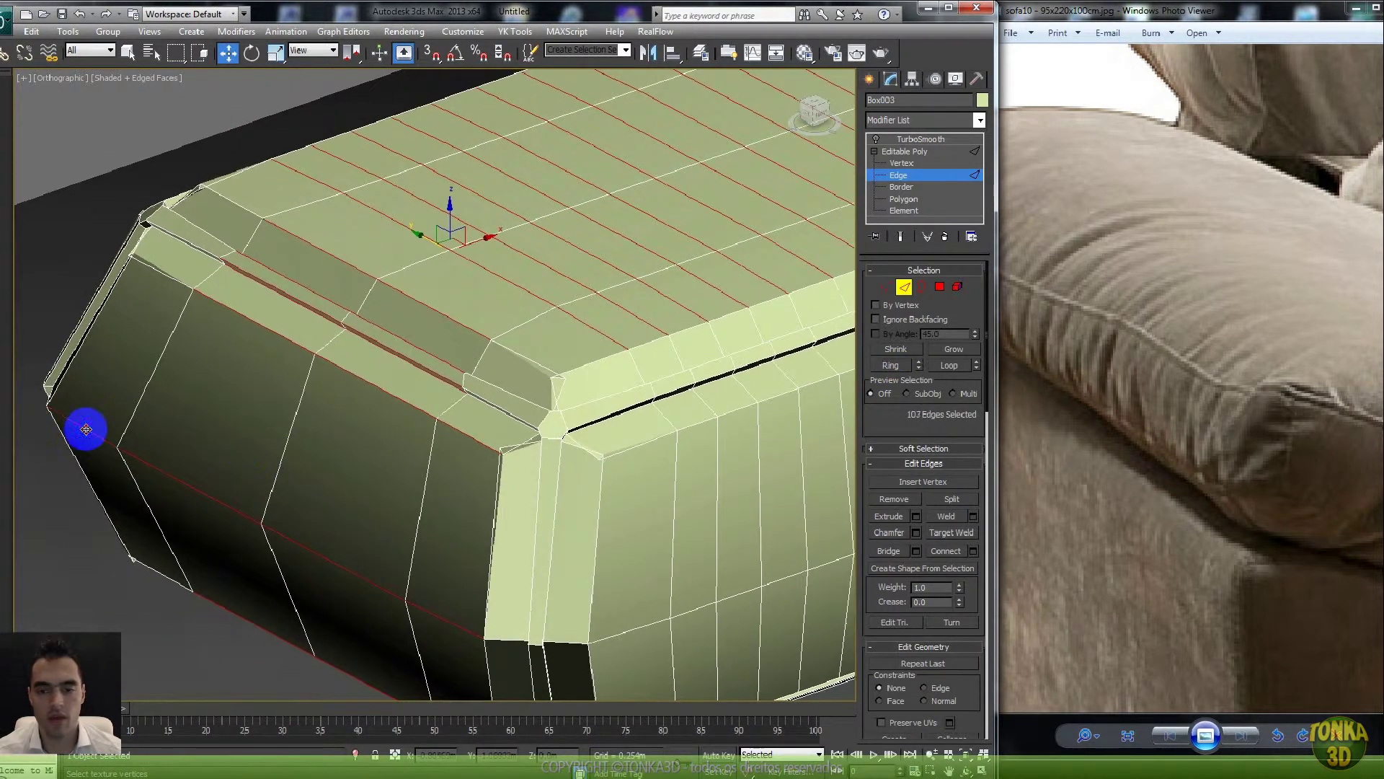
{"action": "left_click", "coordinate": [892, 365]}
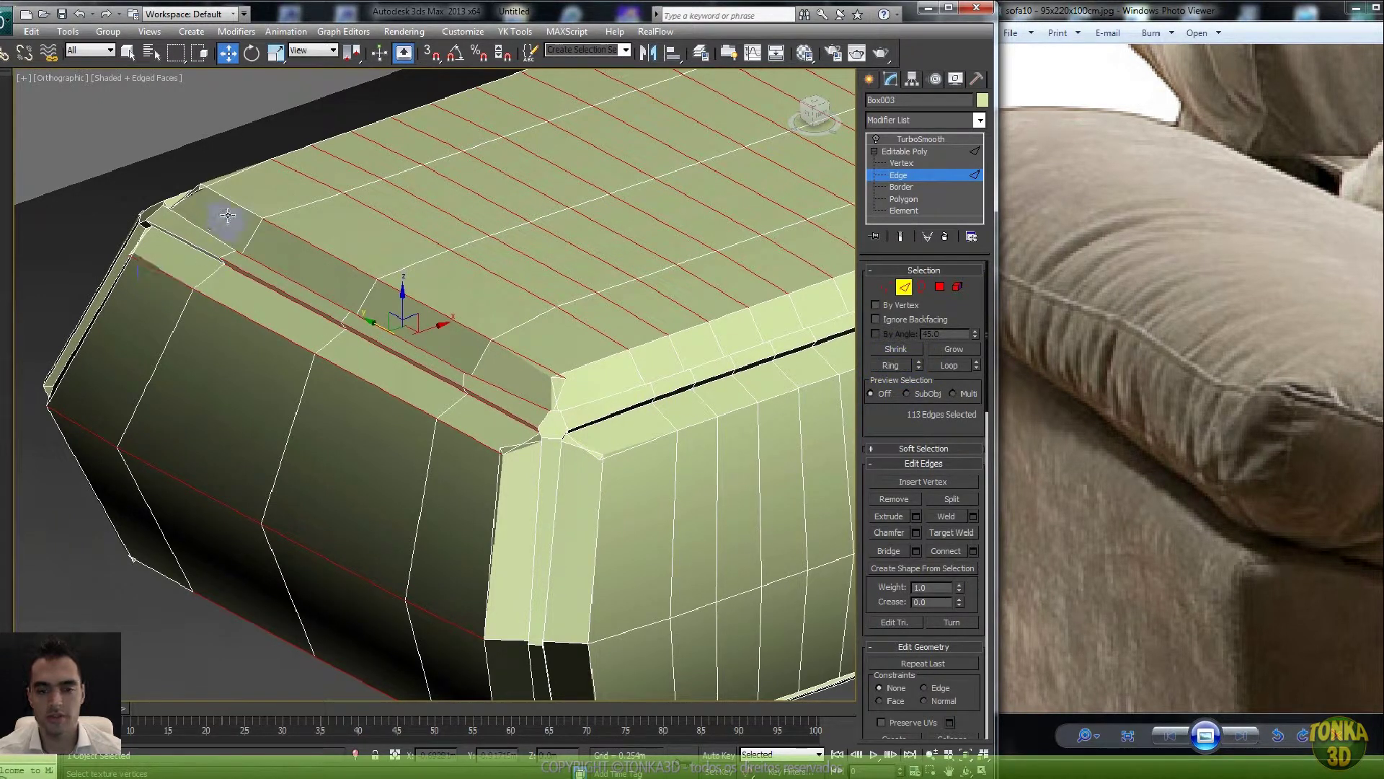
{"action": "left_click", "coordinate": [892, 366]}
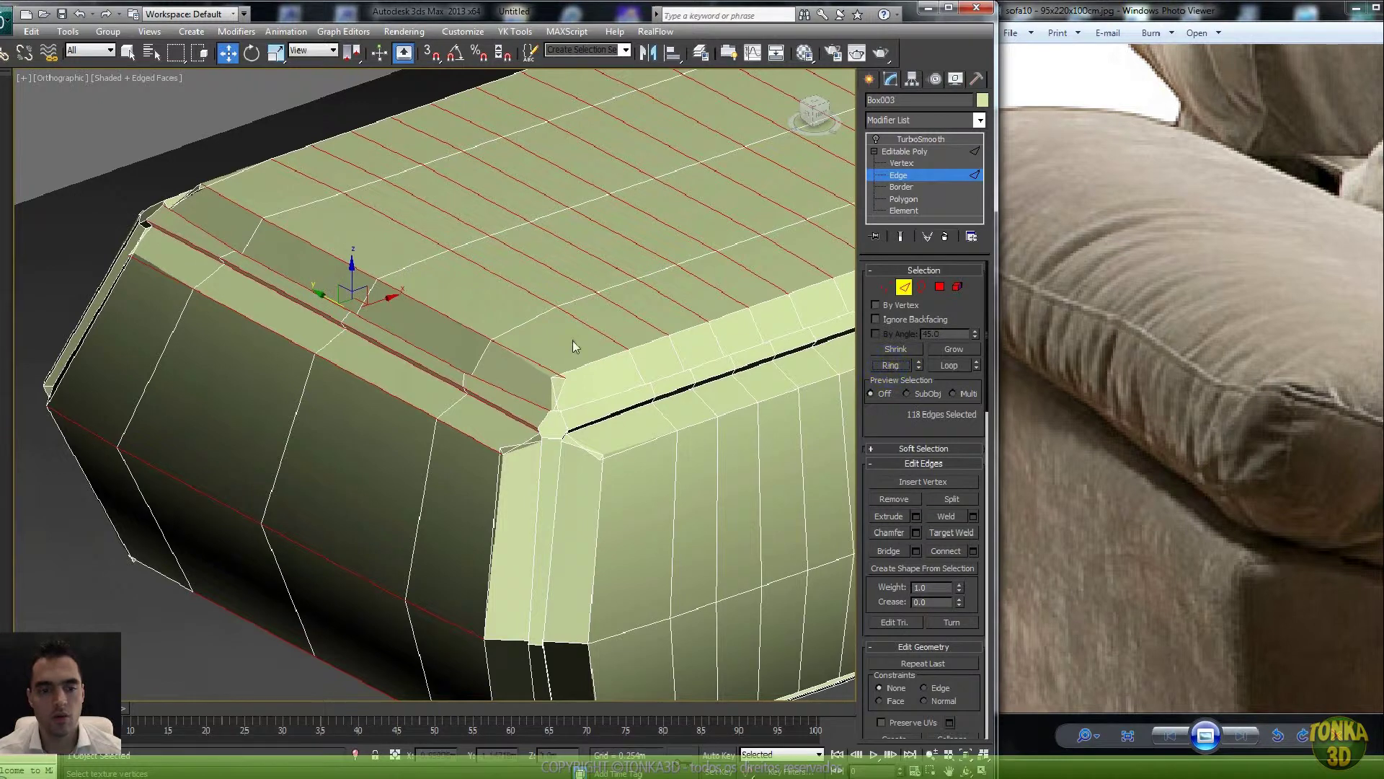
- Add the missing edges near the underside corner to the selection and expand it to their rings
{"action": "scroll", "coordinate": [574, 347], "scroll_direction": "down", "scroll_amount": 3}
{"action": "middle_click_drag", "start_coordinate": [404, 313], "coordinate": [546, 275], "text": "alt"}
{"action": "right_click", "coordinate": [545, 272]}
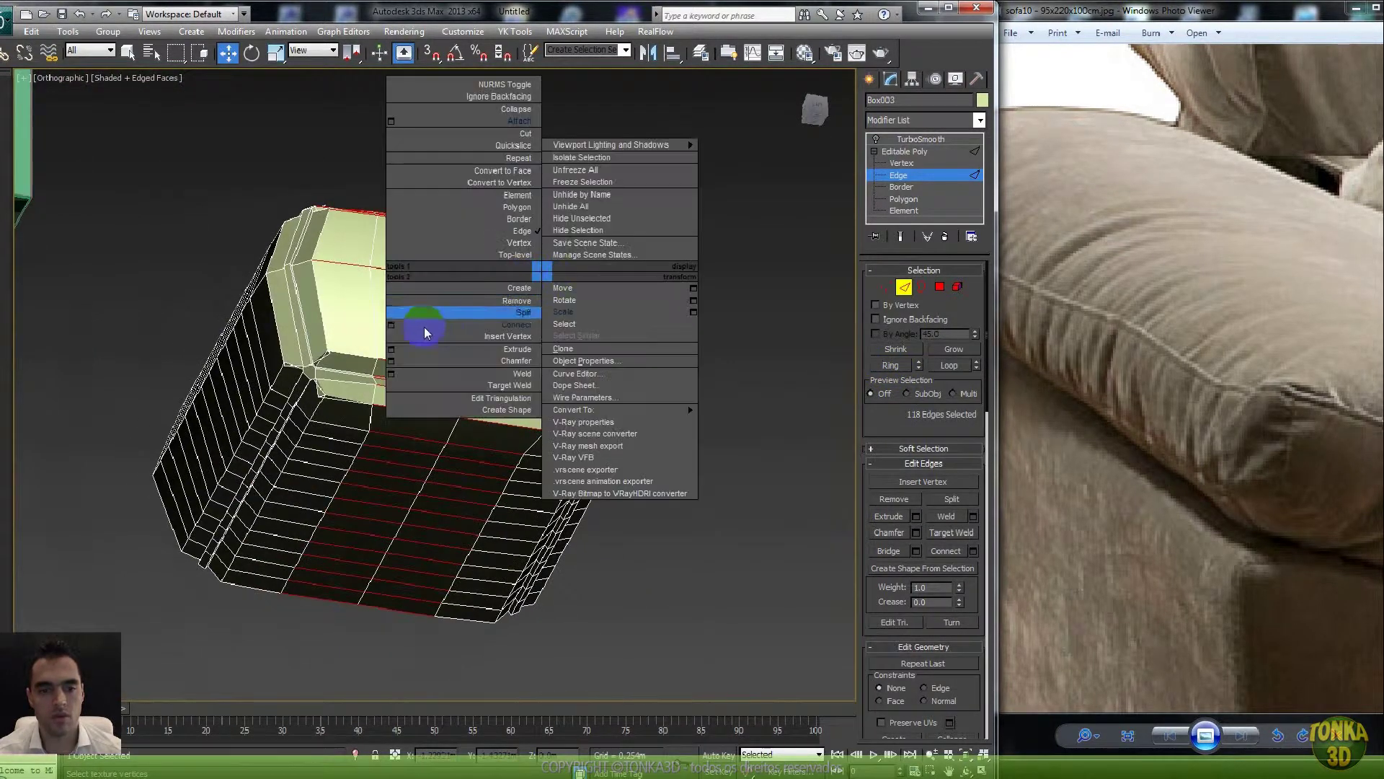
{"action": "left_click", "coordinate": [423, 16]}
{"action": "scroll", "coordinate": [342, 362], "scroll_direction": "up", "scroll_amount": 5}
{"action": "left_click", "coordinate": [128, 494], "text": "ctrl"}
{"action": "left_click", "coordinate": [149, 424], "text": "ctrl"}
{"action": "left_click", "coordinate": [186, 299], "text": "ctrl"}
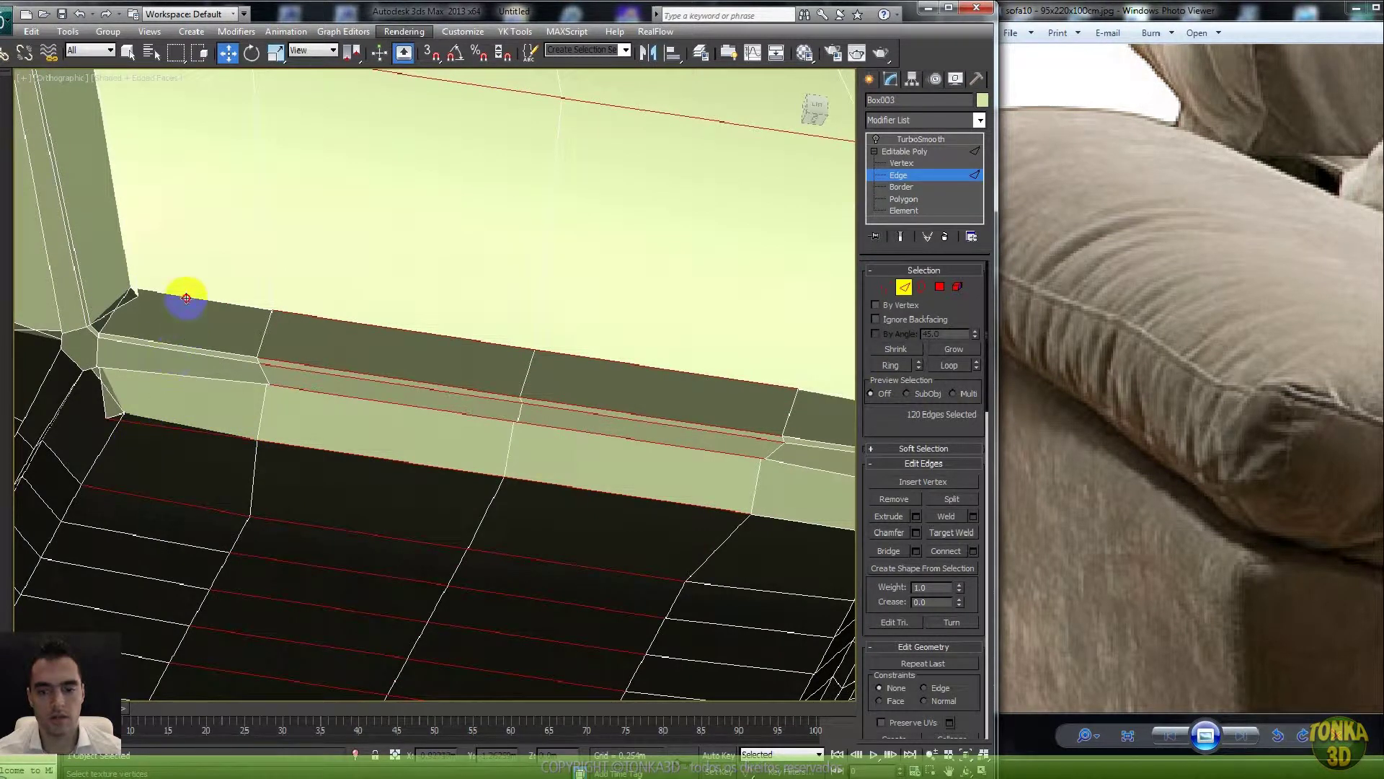
{"action": "left_click", "coordinate": [892, 364]}
- Complete the ring selection at the opposite underside corner and connect the rings with new lengthwise edge loops
{"action": "middle_click_drag", "start_coordinate": [538, 431], "coordinate": [508, 418]}
{"action": "key", "text": "F3"}
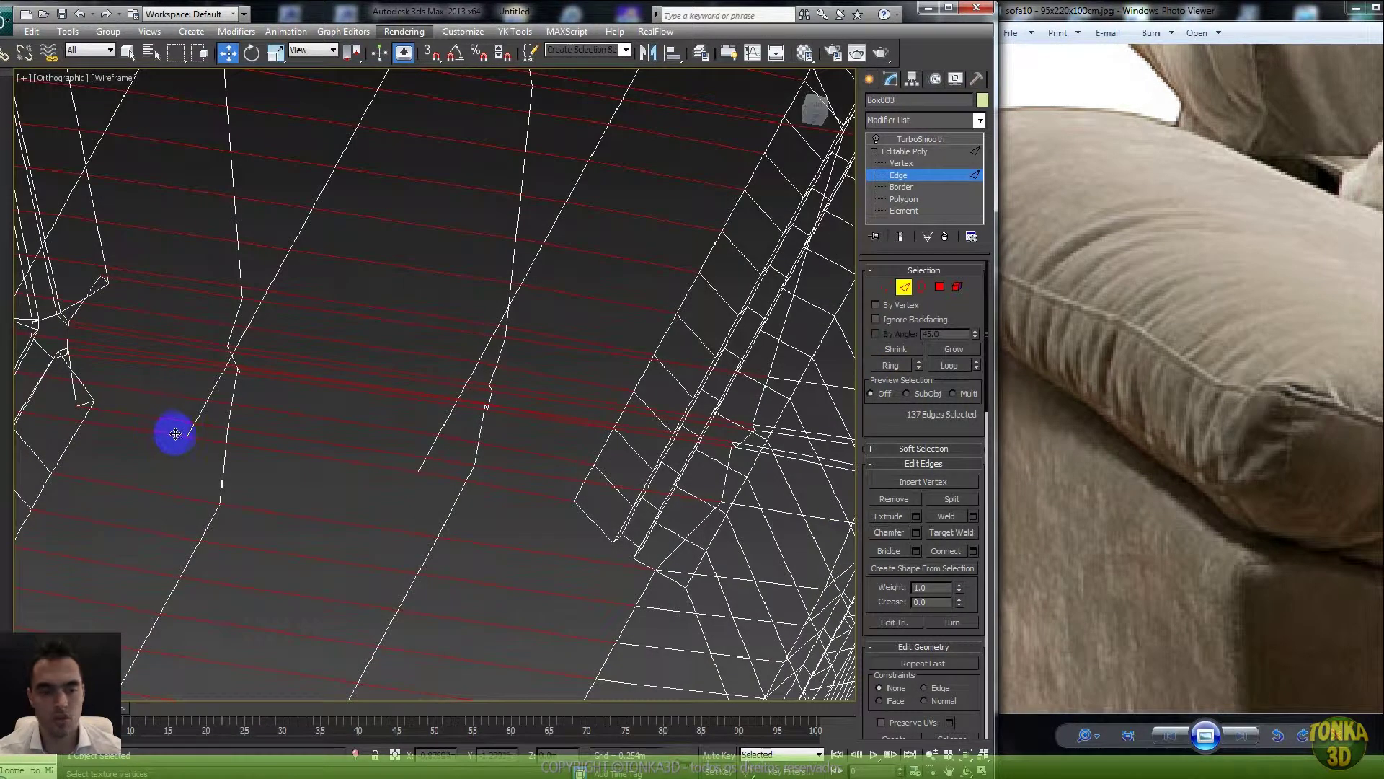
{"action": "scroll", "coordinate": [175, 435], "scroll_direction": "down", "scroll_amount": 5}
{"action": "key", "text": "F3"}
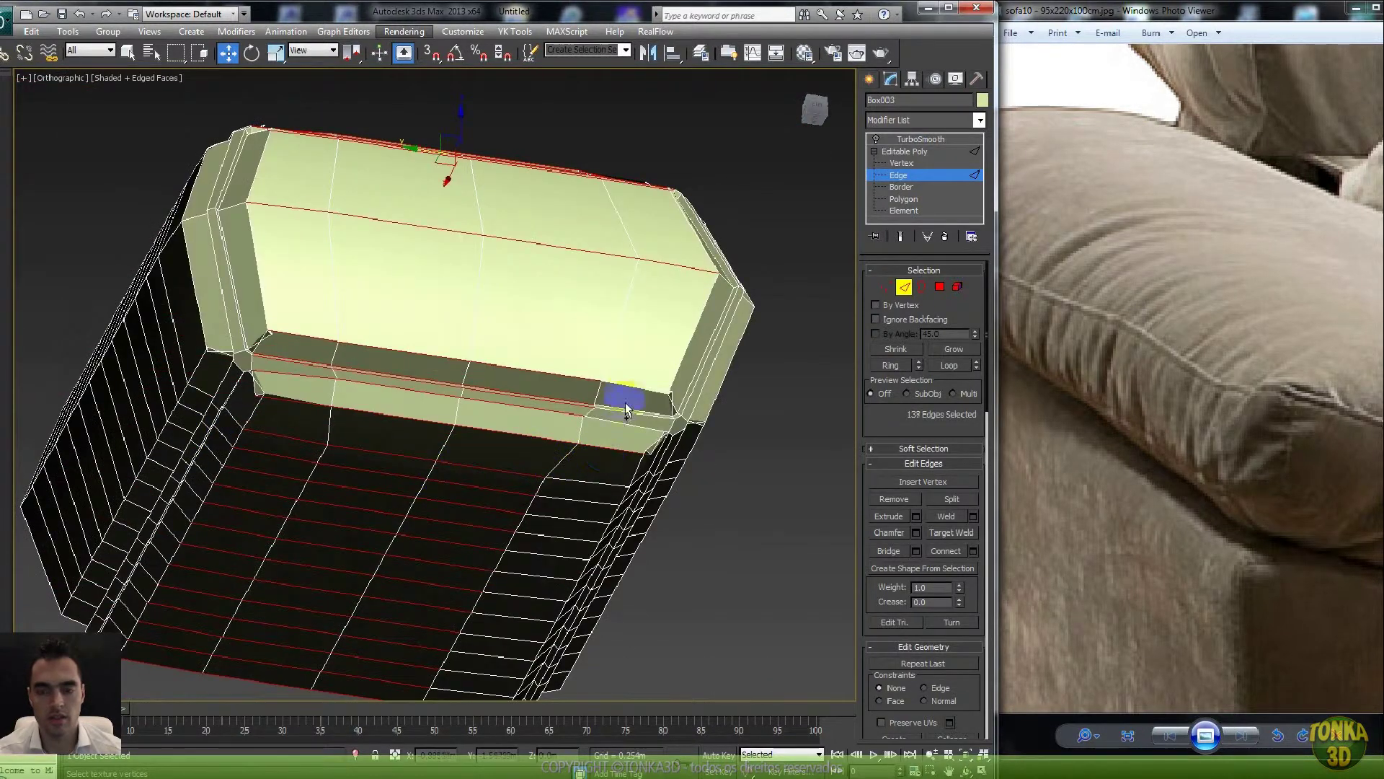
{"action": "left_click", "coordinate": [890, 364]}
{"action": "key", "text": "F3"}
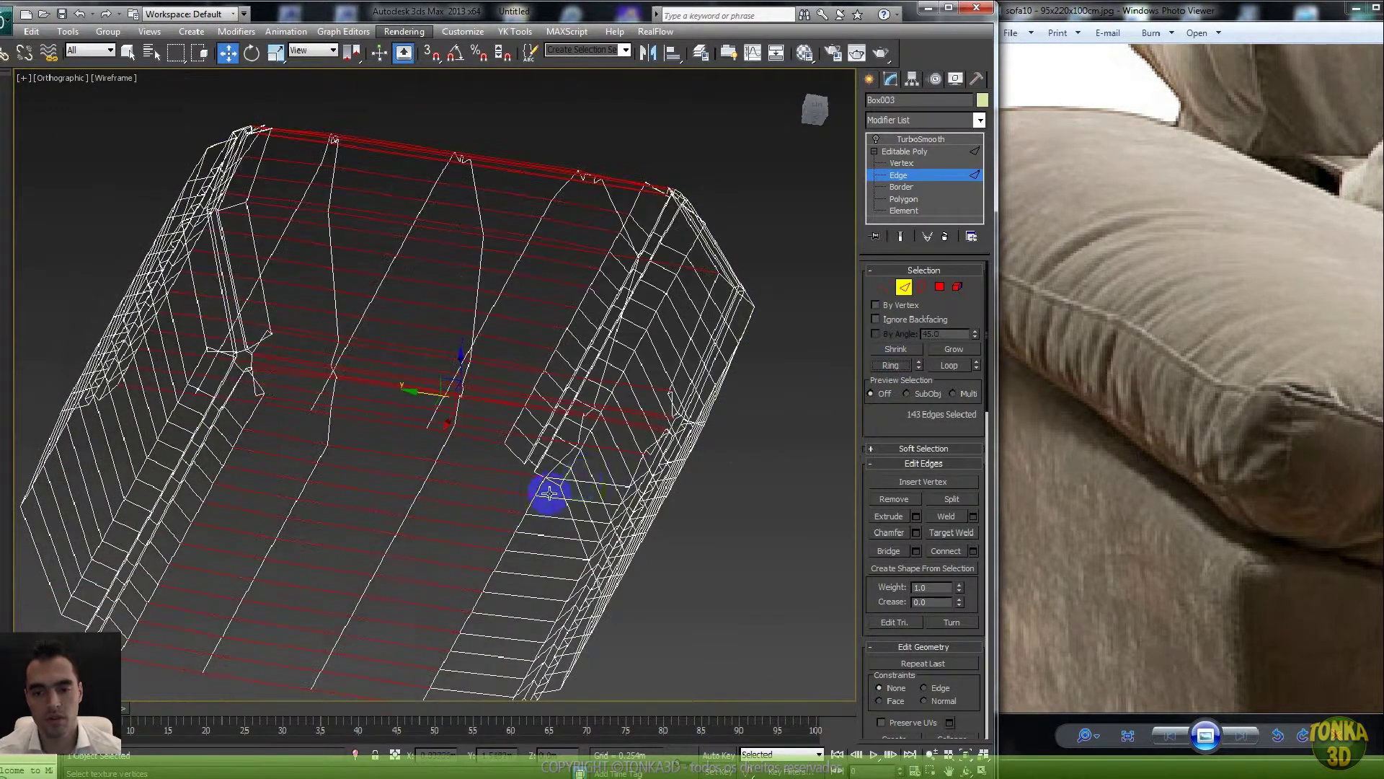
{"action": "key", "text": "F3"}
{"action": "right_click", "coordinate": [565, 395]}
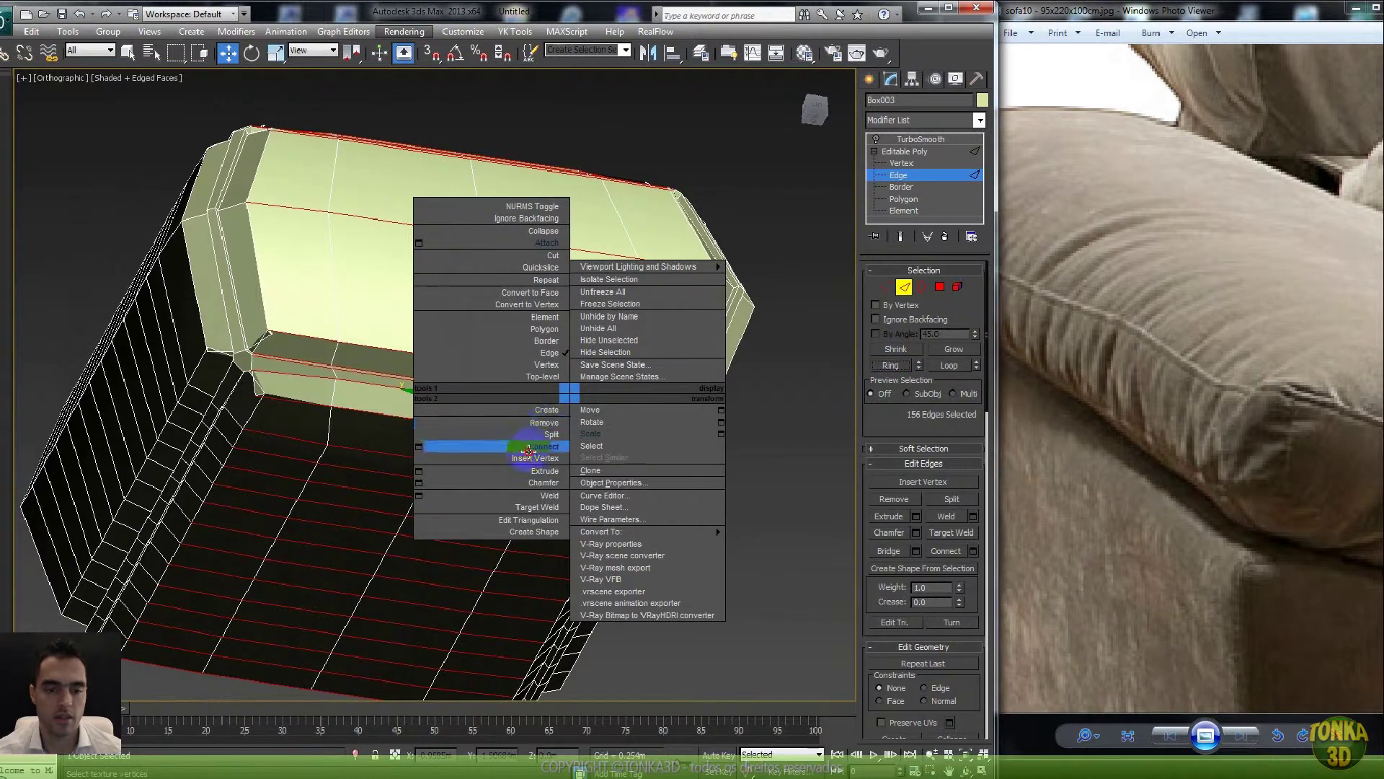
{"action": "left_click", "coordinate": [469, 448]}
{"action": "middle_click_drag", "start_coordinate": [524, 409], "coordinate": [404, 442], "text": "alt"}
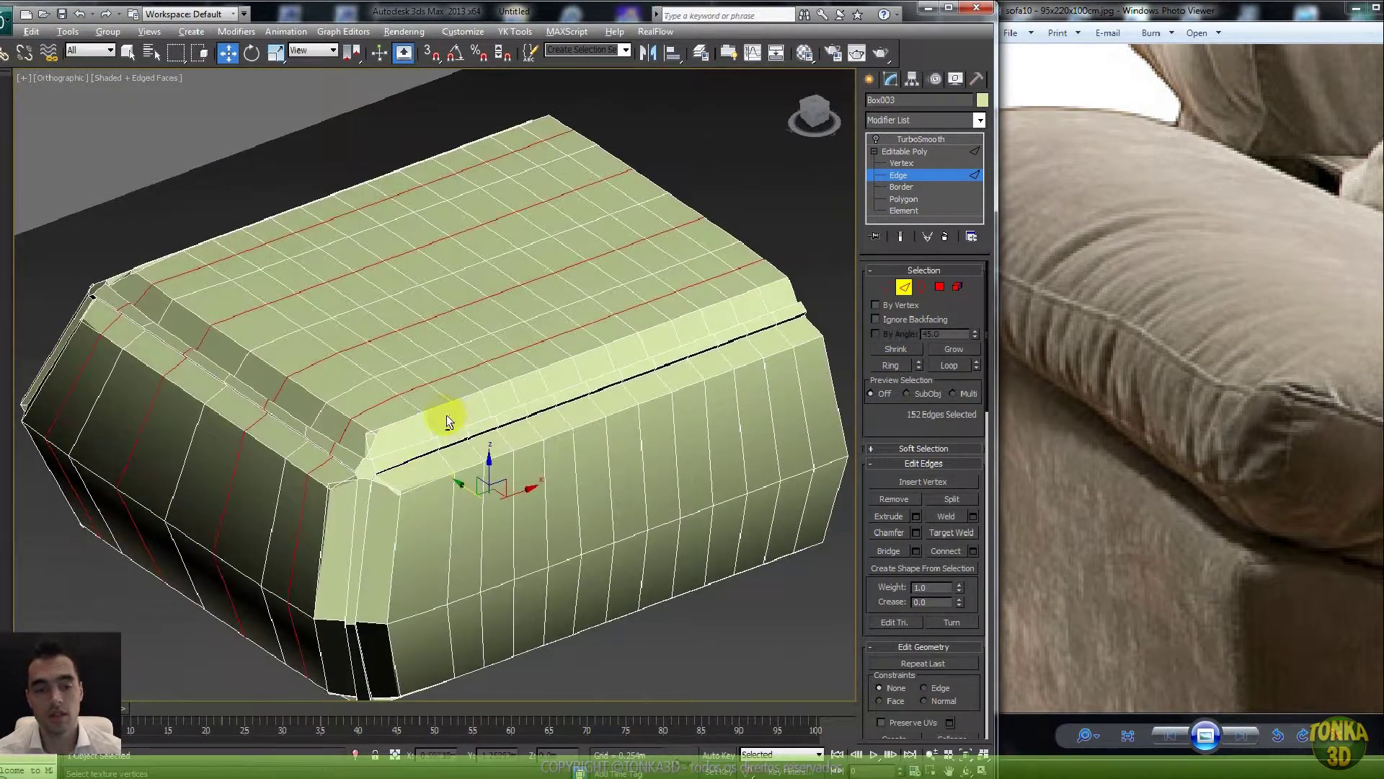
- Select a run of three edges leading from the cushion's top down to the seam near the corner
{"action": "scroll", "coordinate": [465, 369], "scroll_direction": "up", "scroll_amount": 3}
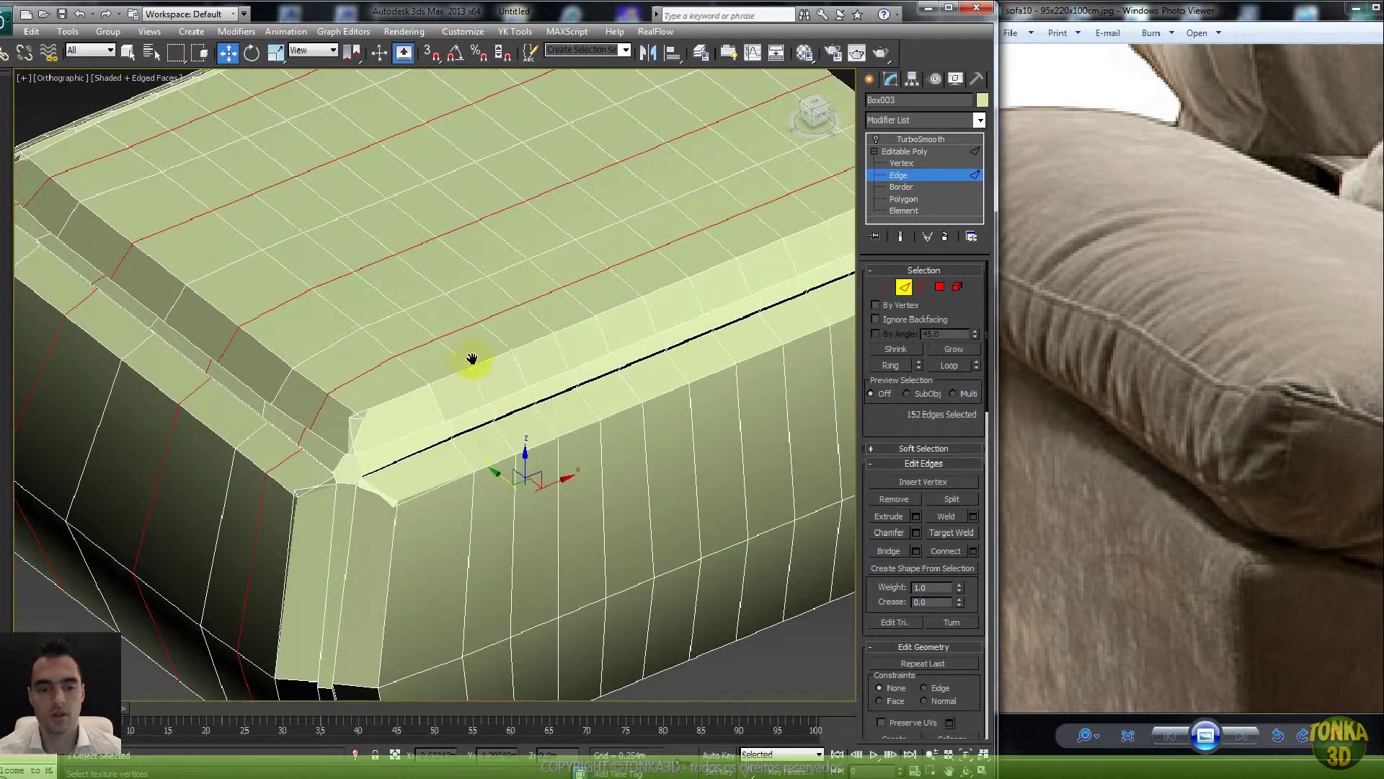
{"action": "scroll", "coordinate": [472, 359], "scroll_direction": "up", "scroll_amount": 2}
{"action": "left_click", "coordinate": [483, 374]}
{"action": "left_click", "coordinate": [449, 333], "text": "ctrl"}
{"action": "left_click", "coordinate": [415, 304], "text": "ctrl"}
{"action": "scroll", "coordinate": [516, 389], "scroll_direction": "up", "scroll_amount": 3}
{"action": "key", "text": "F3"}
{"action": "middle_click_drag", "start_coordinate": [525, 434], "coordinate": [451, 417]}
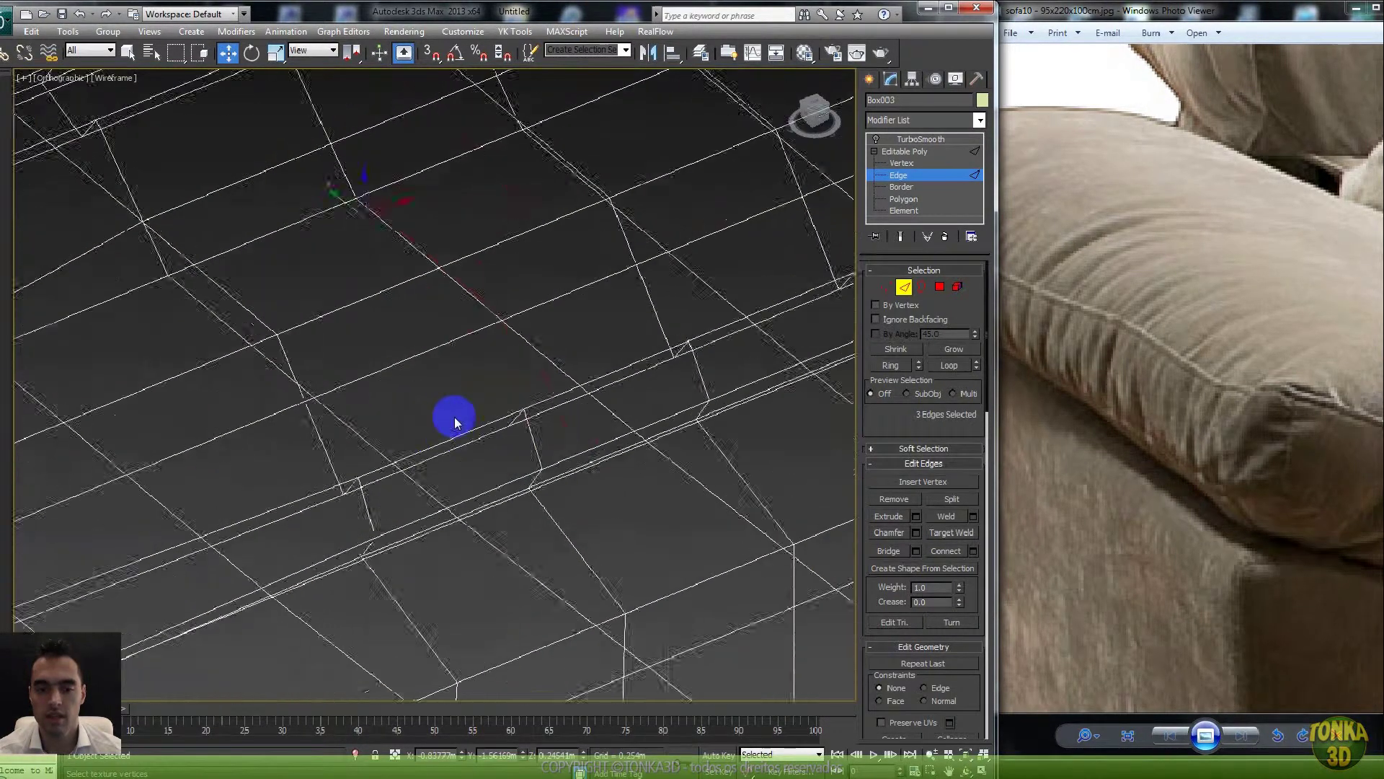
{"action": "scroll", "coordinate": [461, 421], "scroll_direction": "up", "scroll_amount": 4}
{"action": "key", "text": "F3"}
{"action": "scroll", "coordinate": [600, 450], "scroll_direction": "down", "scroll_amount": 5}
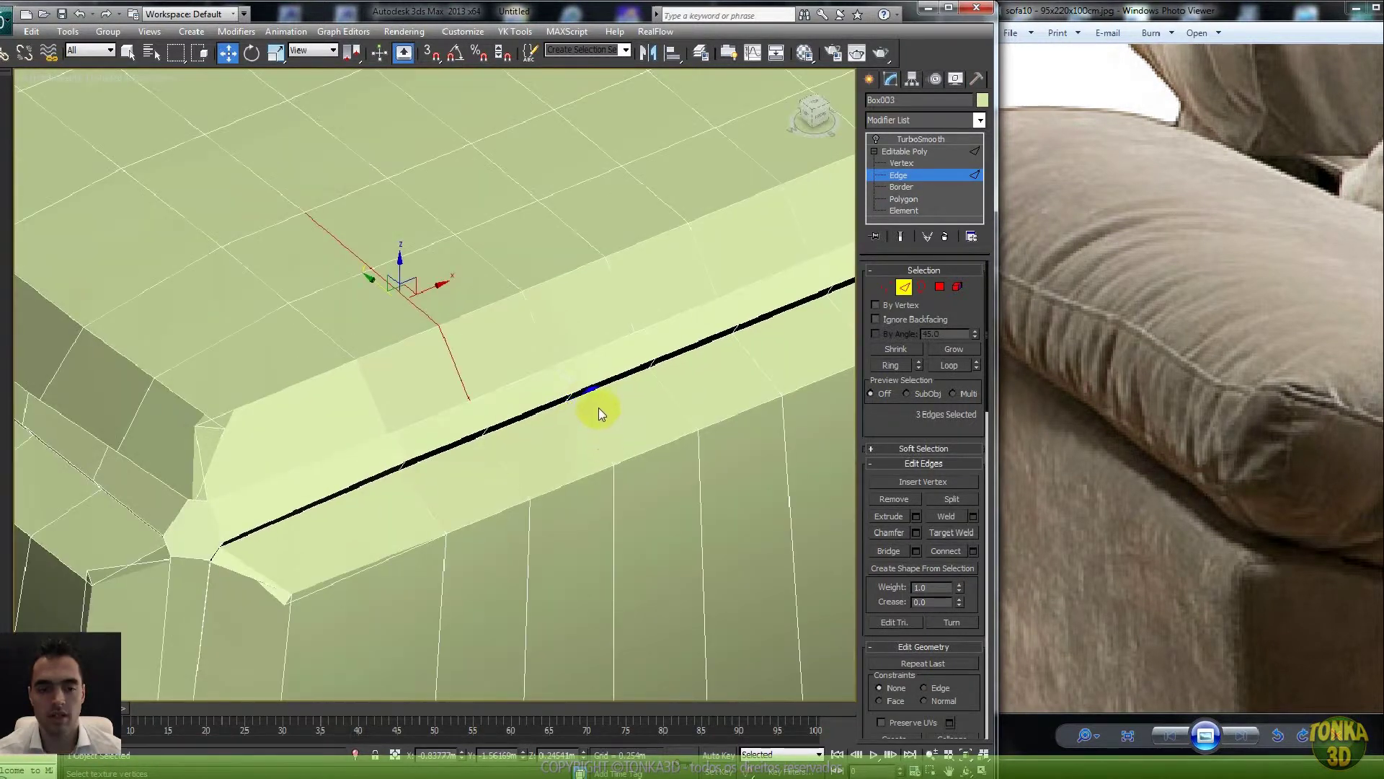
- Add two more short edge runs farther along the seam to the selection, eight edges in total
{"action": "middle_click_drag", "start_coordinate": [599, 415], "coordinate": [521, 457]}
{"action": "scroll", "coordinate": [517, 457], "scroll_direction": "down", "scroll_amount": 3}
{"action": "scroll", "coordinate": [520, 400], "scroll_direction": "up", "scroll_amount": 4}
{"action": "key", "text": "F3"}
{"action": "scroll", "coordinate": [507, 436], "scroll_direction": "up", "scroll_amount": 4}
{"action": "left_click", "coordinate": [582, 503], "text": "ctrl"}
{"action": "left_click", "coordinate": [542, 442], "text": "ctrl"}
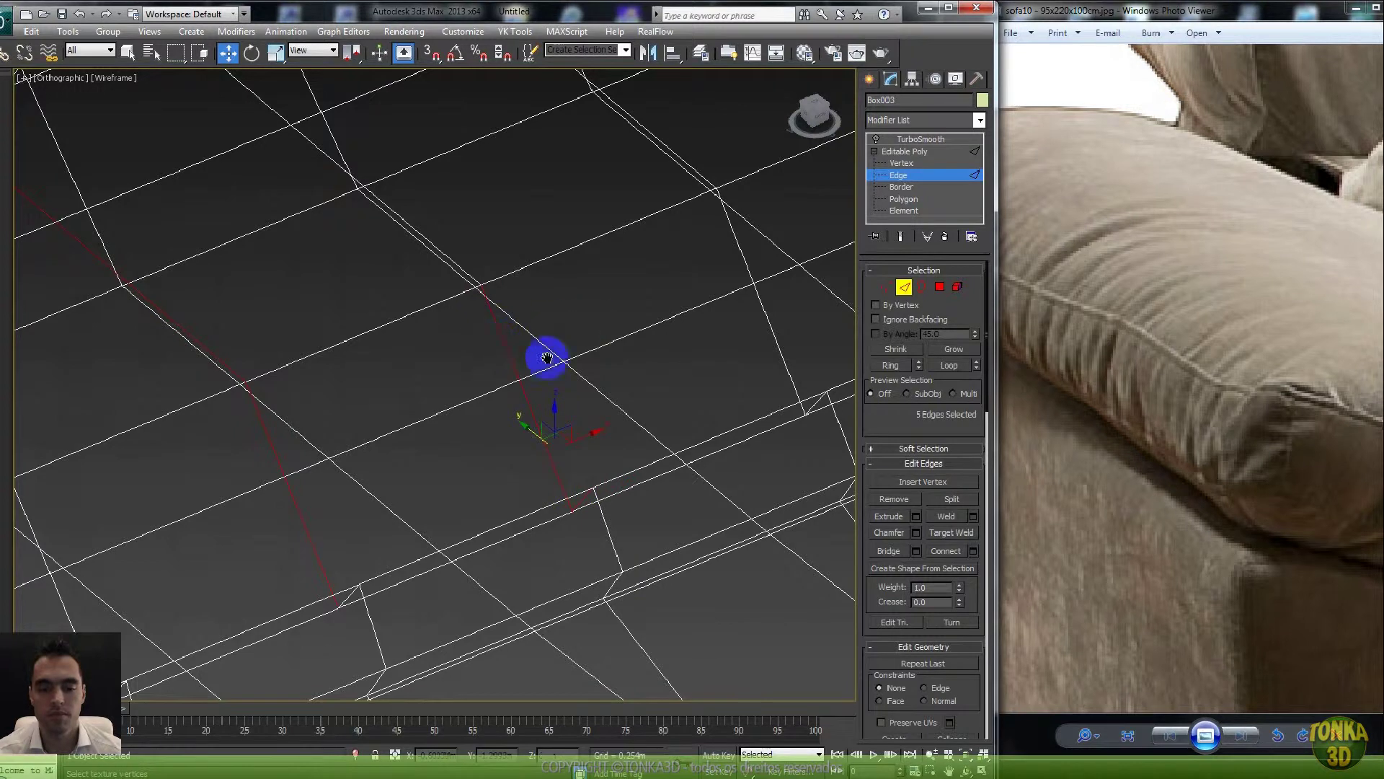
{"action": "middle_click_drag", "start_coordinate": [575, 338], "coordinate": [374, 475]}
{"action": "left_click", "coordinate": [845, 443], "text": "ctrl"}
{"action": "left_click", "coordinate": [826, 426], "text": "ctrl"}
{"action": "left_click", "coordinate": [722, 207], "text": "ctrl"}
{"action": "key", "text": "F3"}
{"action": "scroll", "coordinate": [713, 292], "scroll_direction": "down", "scroll_amount": 5}
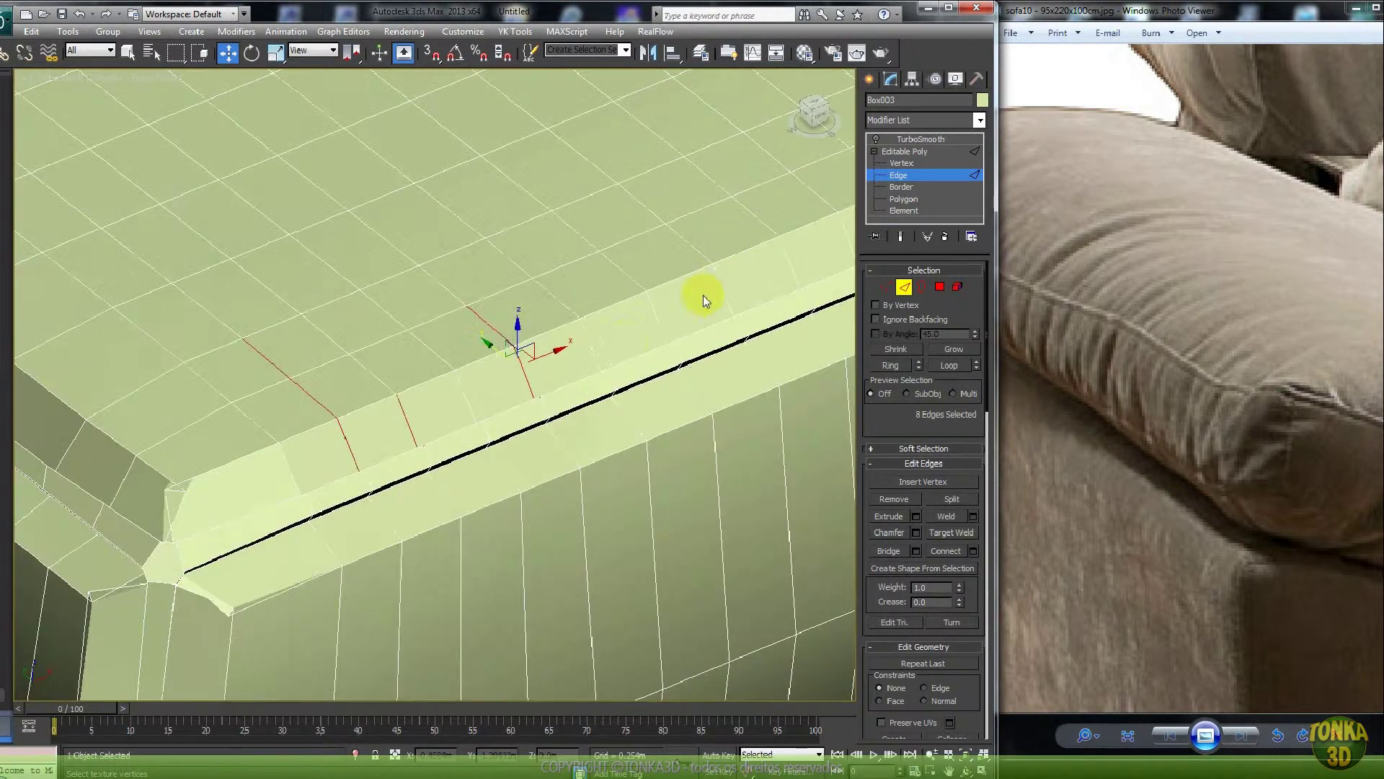
- Add the next edge run farther along the cushion's upper seam to the selection, eleven edges in total
{"action": "middle_click_drag", "start_coordinate": [647, 334], "coordinate": [504, 414]}
{"action": "scroll", "coordinate": [504, 414], "scroll_direction": "up", "scroll_amount": 2}
{"action": "scroll", "coordinate": [680, 416], "scroll_direction": "up", "scroll_amount": 2}
{"action": "key", "text": "F3"}
{"action": "mouse_move", "coordinate": [666, 393]}
{"action": "middle_mouse_down"}
{"action": "mouse_move", "coordinate": [603, 473]}
{"action": "mouse_move", "coordinate": [534, 435]}
{"action": "middle_mouse_up"}
{"action": "scroll", "coordinate": [556, 532], "scroll_direction": "up", "scroll_amount": 2}
{"action": "left_click", "coordinate": [654, 452], "text": "ctrl"}
{"action": "left_click", "coordinate": [629, 436], "text": "ctrl"}
{"action": "left_click", "coordinate": [558, 279], "text": "ctrl"}
{"action": "middle_click_drag", "start_coordinate": [698, 336], "coordinate": [265, 476]}
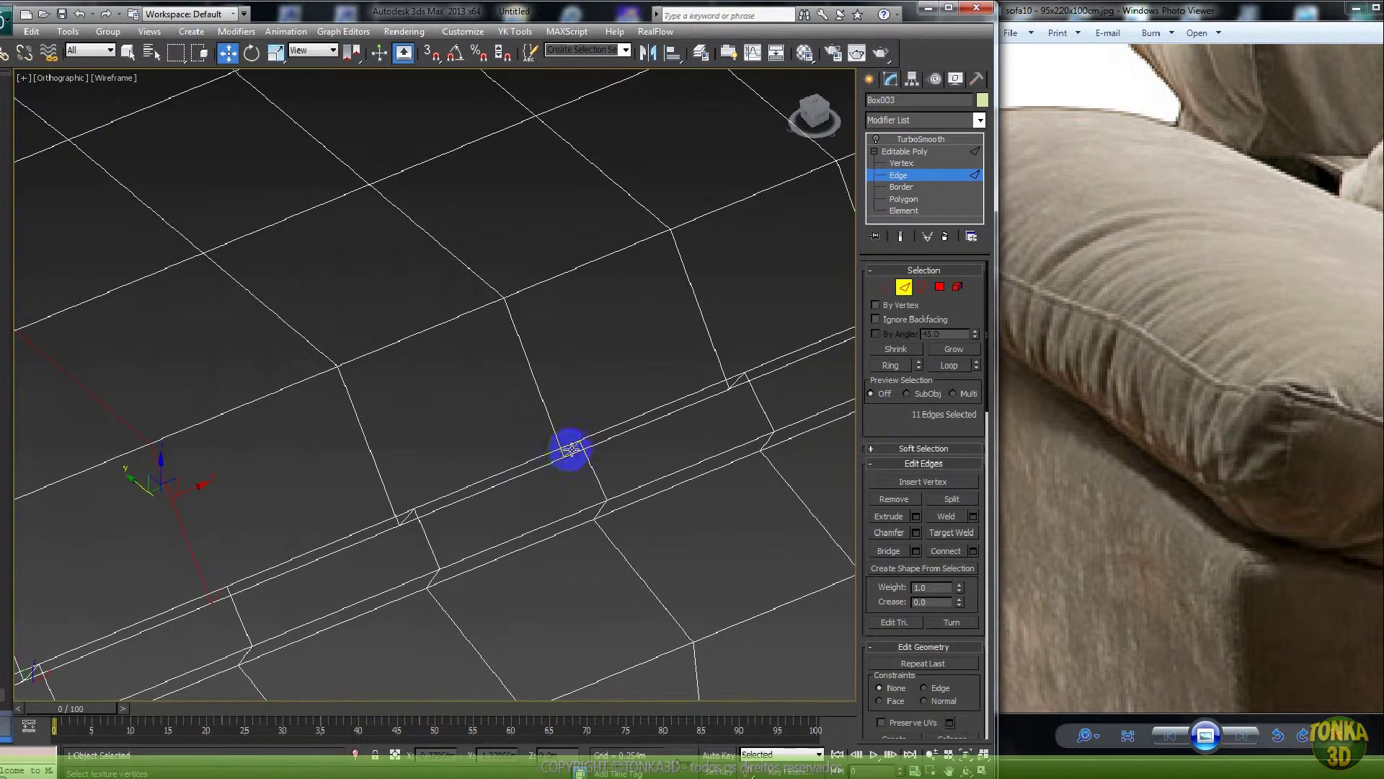
- Add a longer edge run leading from the seam well onto the cushion's top to the selection
{"action": "left_click", "coordinate": [572, 449], "text": "ctrl"}
{"action": "left_click", "coordinate": [551, 408], "text": "ctrl"}
{"action": "left_click", "coordinate": [457, 257], "text": "ctrl"}
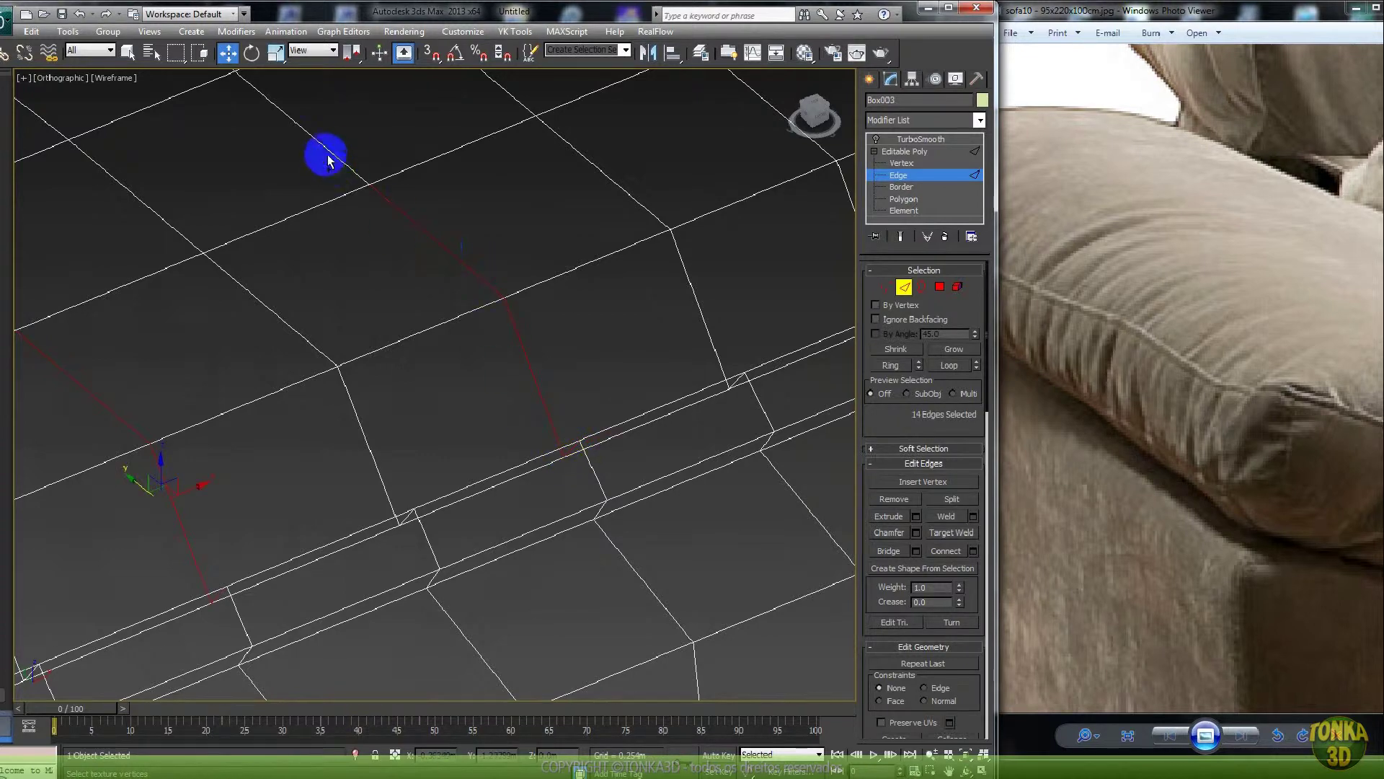
{"action": "left_click", "coordinate": [321, 144], "text": "ctrl"}
- Add another edge run at the far end of the same seam to the selection
{"action": "scroll", "coordinate": [374, 236], "scroll_direction": "down", "scroll_amount": 3}
{"action": "middle_click_drag", "start_coordinate": [377, 235], "coordinate": [543, 335]}
{"action": "scroll", "coordinate": [544, 335], "scroll_direction": "up", "scroll_amount": 3}
{"action": "scroll", "coordinate": [621, 457], "scroll_direction": "up", "scroll_amount": 2}
{"action": "left_click", "coordinate": [736, 504], "text": "ctrl"}
{"action": "left_click", "coordinate": [725, 495], "text": "ctrl"}
{"action": "left_click", "coordinate": [651, 342], "text": "ctrl"}
- Extend the selected run at the middle of the seam farther onto the cushion's top, 23 edges in total
{"action": "scroll", "coordinate": [650, 343], "scroll_direction": "down", "scroll_amount": 6}
{"action": "middle_click_drag", "start_coordinate": [371, 426], "coordinate": [714, 342]}
{"action": "key", "text": "F4"}
{"action": "left_click", "coordinate": [554, 430]}
{"action": "key", "text": "F4"}
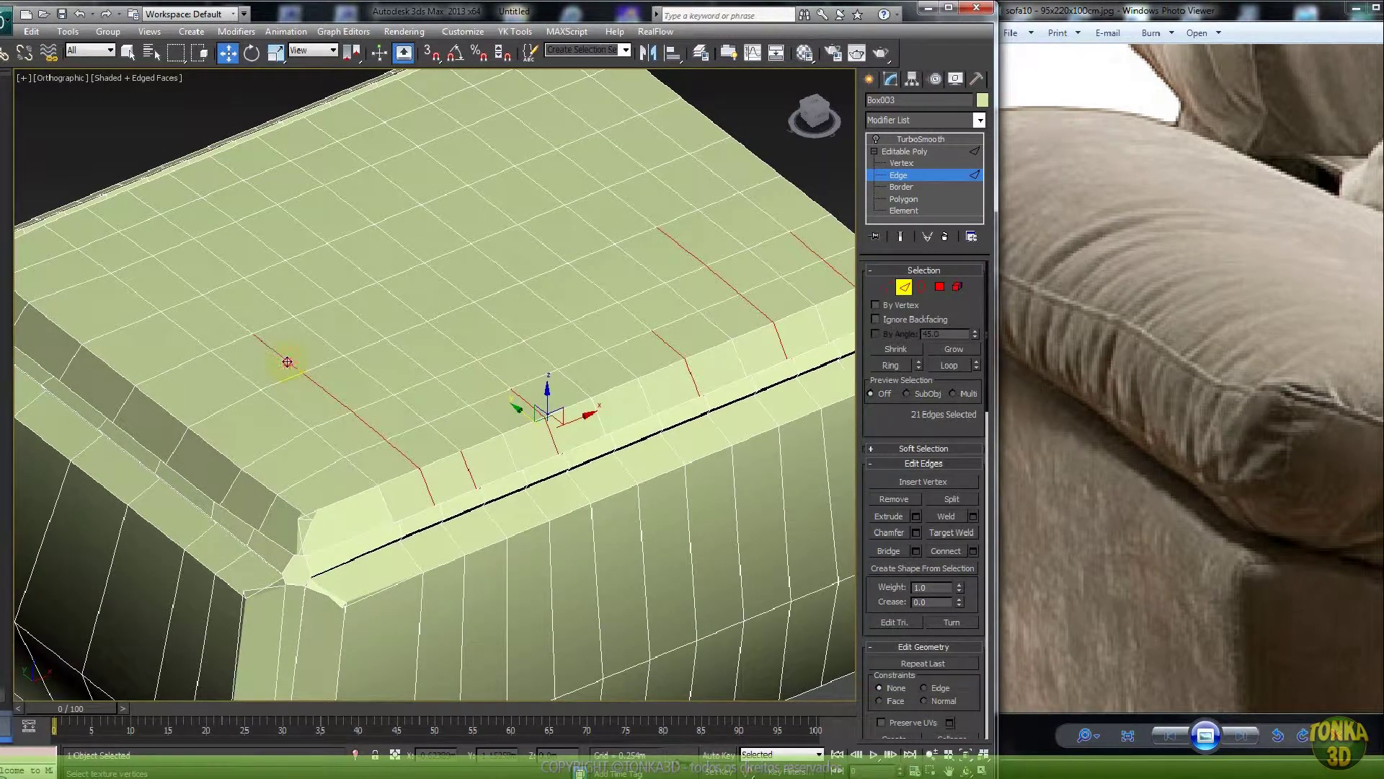
{"action": "left_click", "coordinate": [486, 375], "text": "ctrl"}
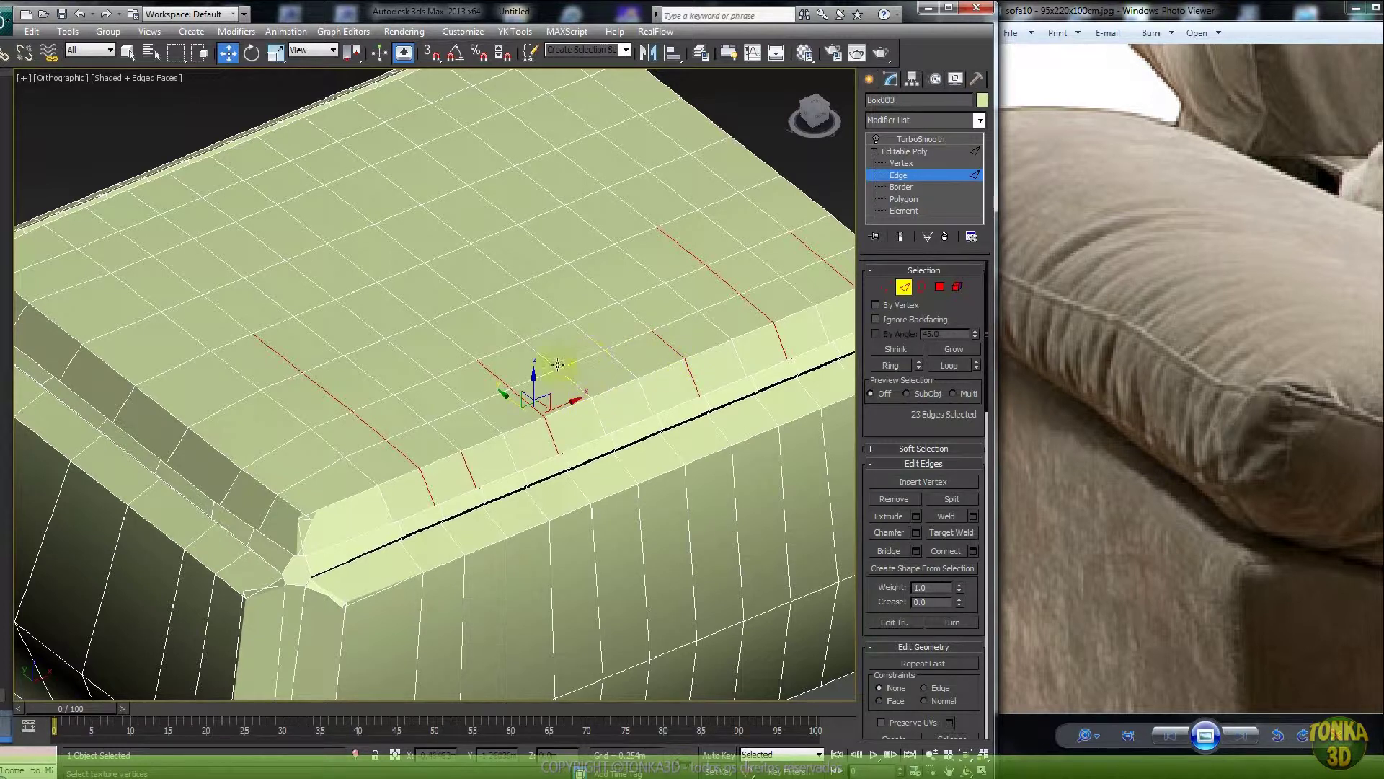
- Turn on the TurboSmooth modifier and show its end result while editing the base mesh at edge level
{"action": "scroll", "coordinate": [564, 402], "scroll_direction": "down", "scroll_amount": 5}
{"action": "scroll", "coordinate": [571, 467], "scroll_direction": "up", "scroll_amount": 6}
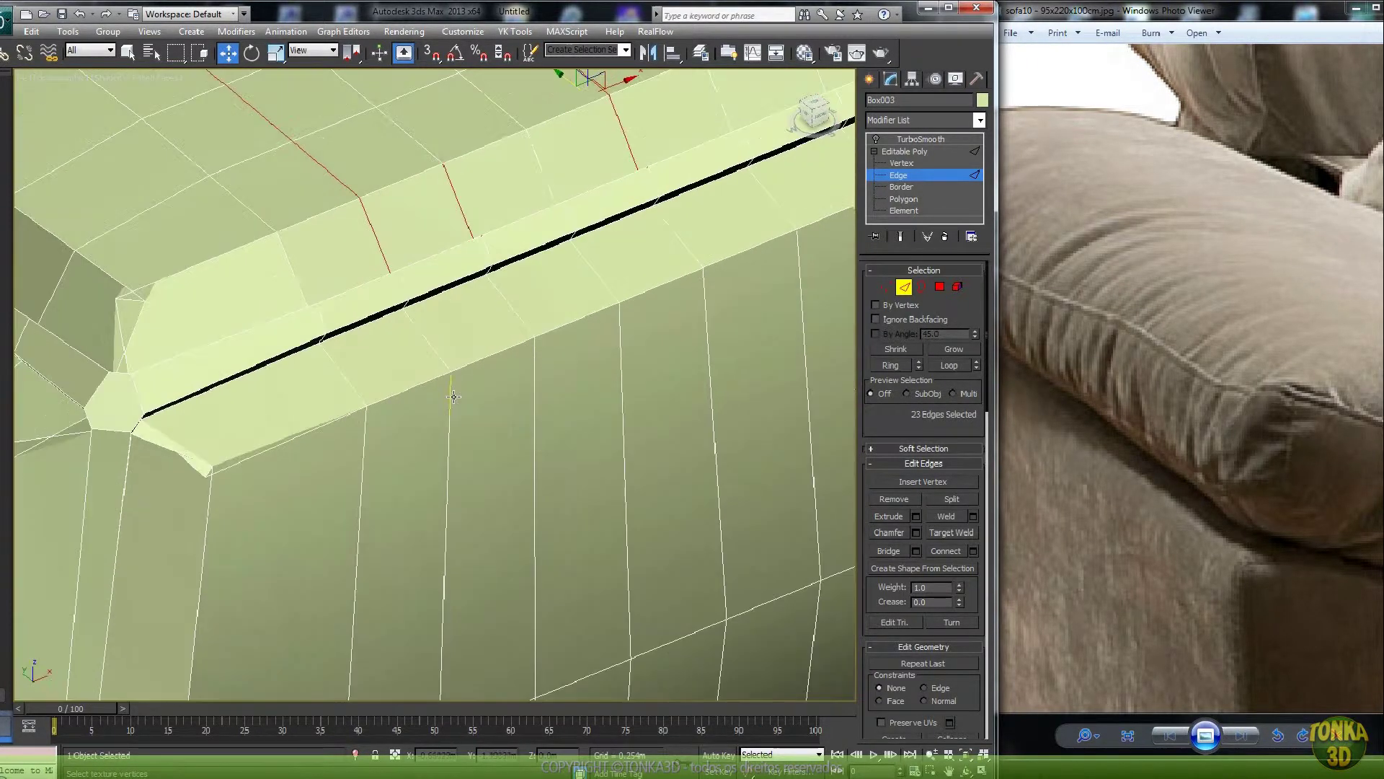
{"action": "scroll", "coordinate": [482, 438], "scroll_direction": "down", "scroll_amount": 6}
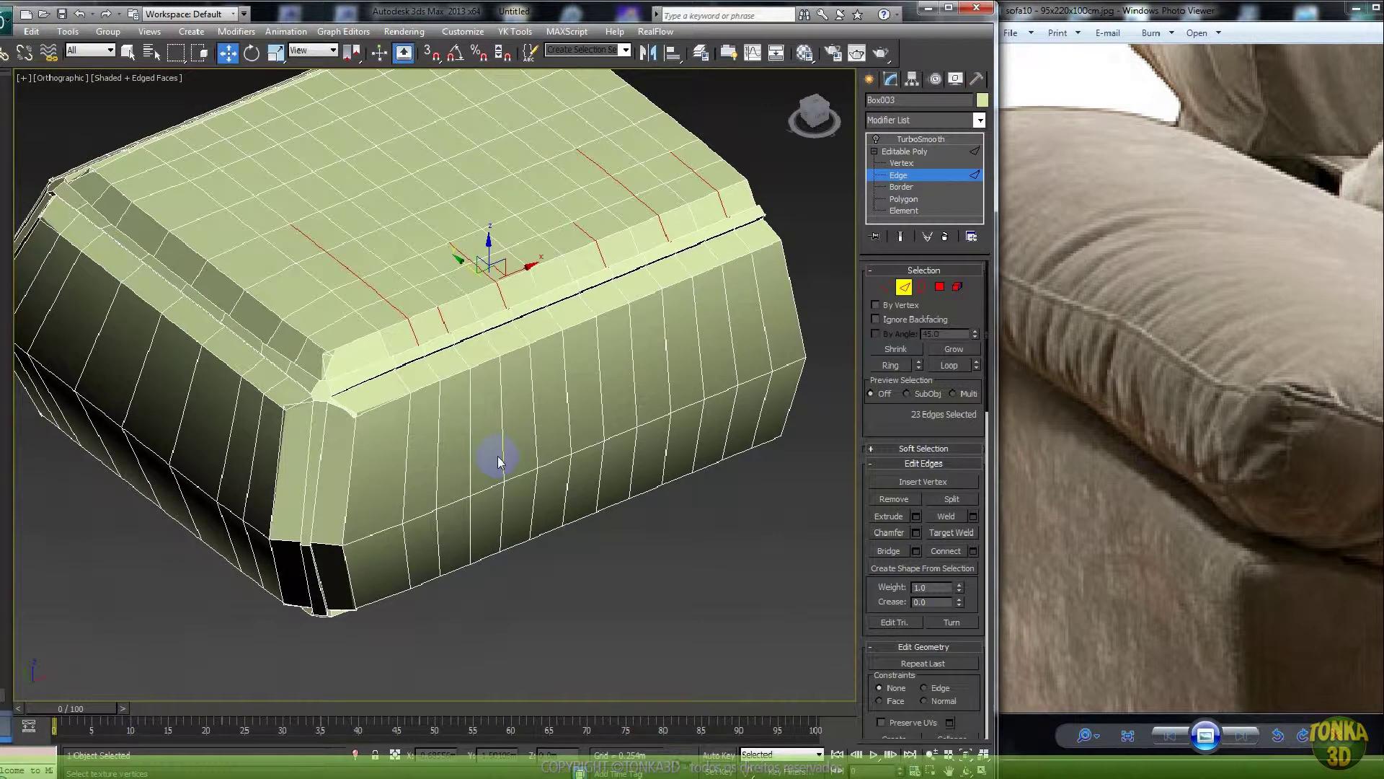
{"action": "middle_click_drag", "start_coordinate": [539, 390], "coordinate": [512, 472]}
{"action": "scroll", "coordinate": [511, 472], "scroll_direction": "up", "scroll_amount": 4}
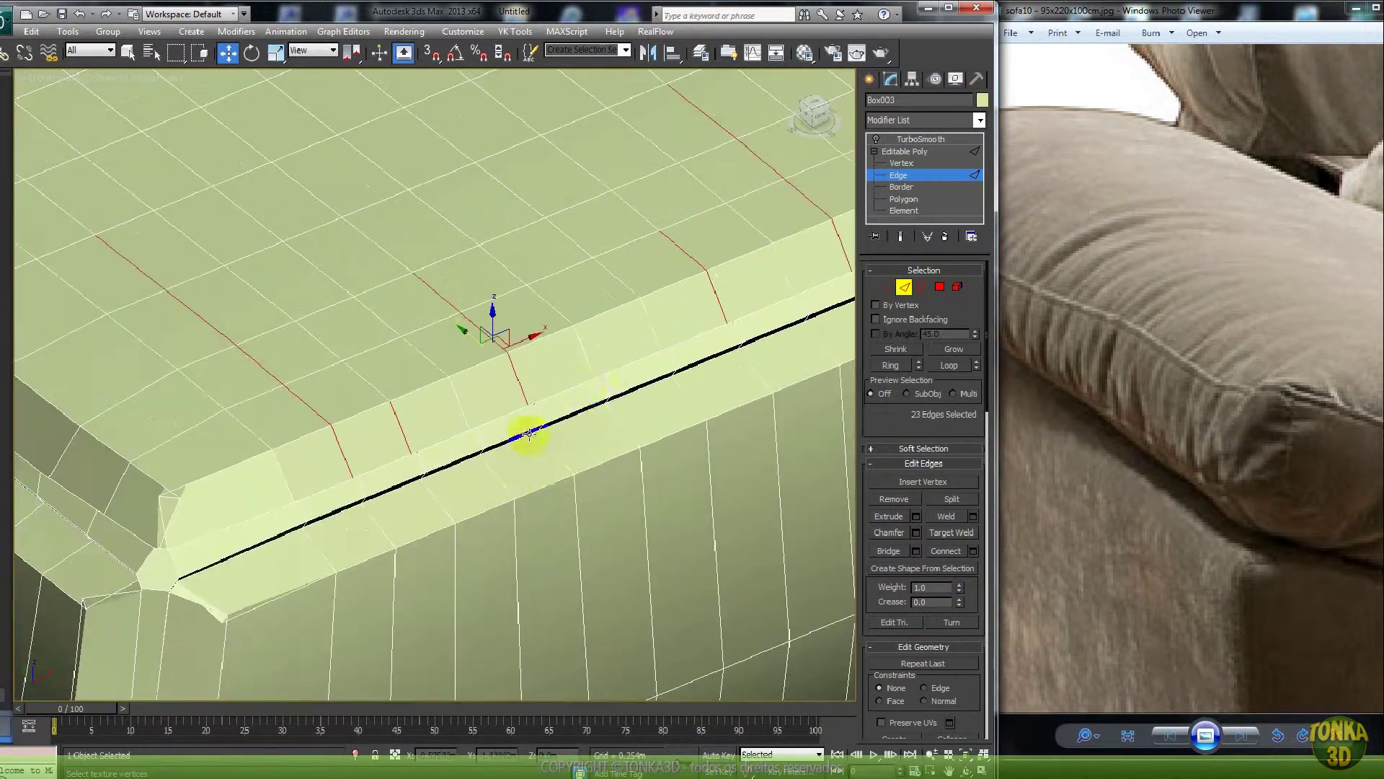
{"action": "left_click", "coordinate": [900, 236]}
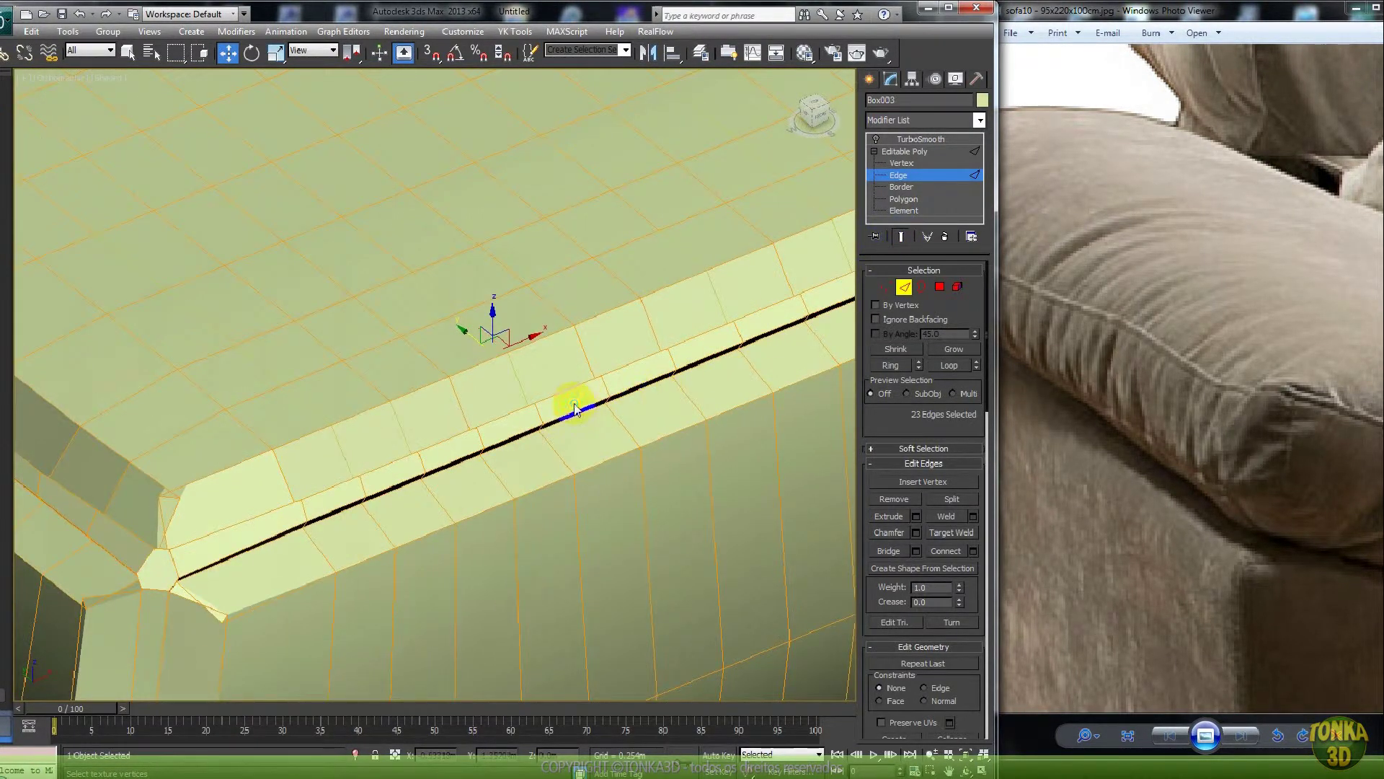
{"action": "right_click", "coordinate": [572, 401]}
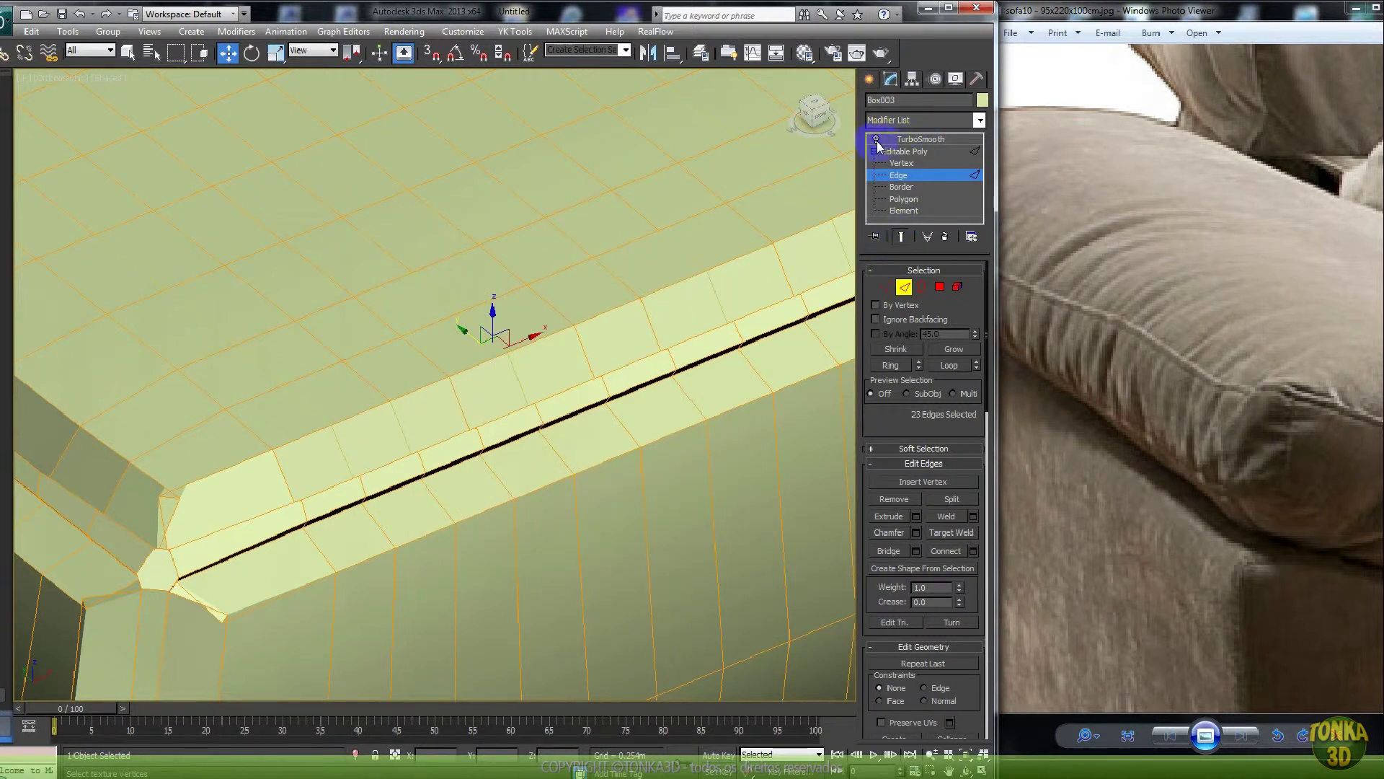
{"action": "left_click", "coordinate": [876, 140]}
{"action": "left_click", "coordinate": [919, 140]}
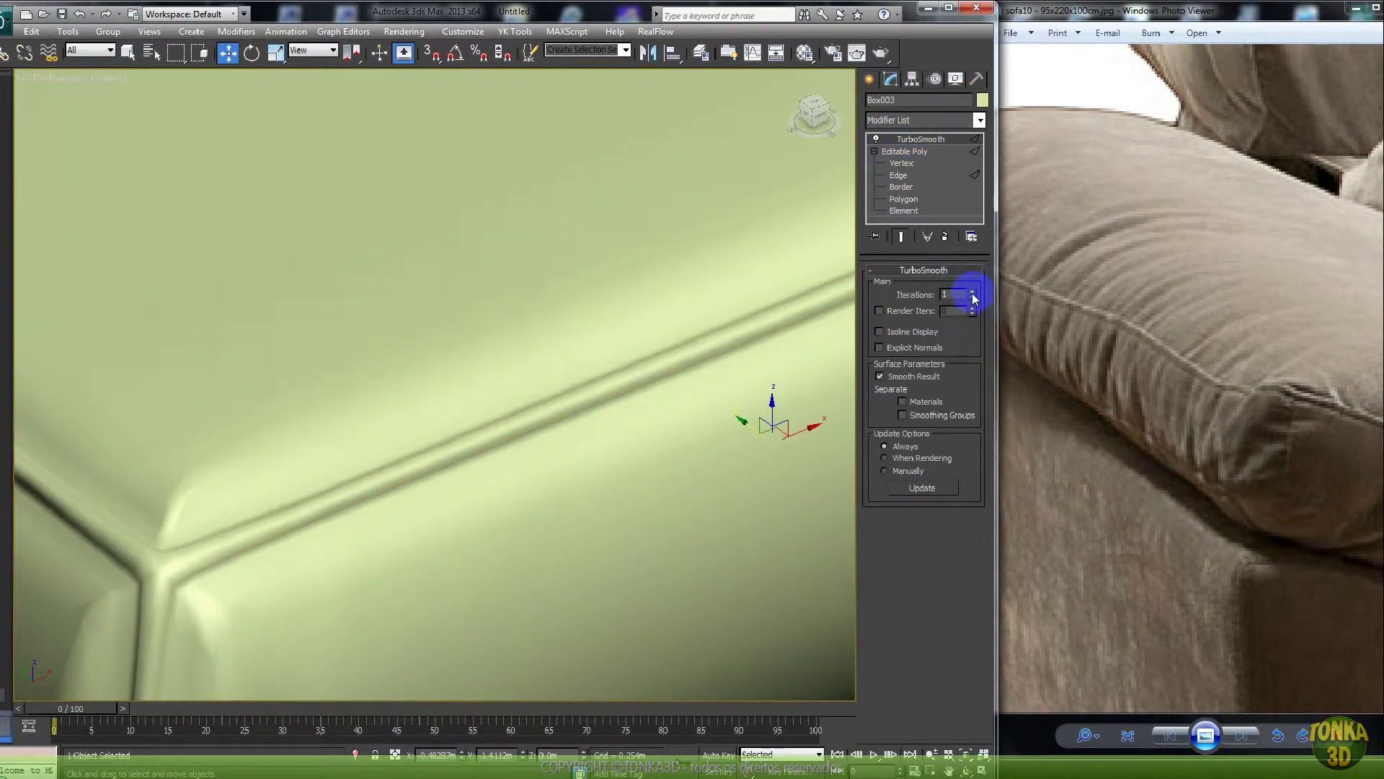
{"action": "left_click", "coordinate": [898, 175]}
{"action": "scroll", "coordinate": [554, 361], "scroll_direction": "down", "scroll_amount": 5}
{"action": "key", "text": "F4"}
{"action": "scroll", "coordinate": [551, 362], "scroll_direction": "up", "scroll_amount": 5}
{"action": "key", "text": "F4"}
{"action": "right_click", "coordinate": [532, 373]}
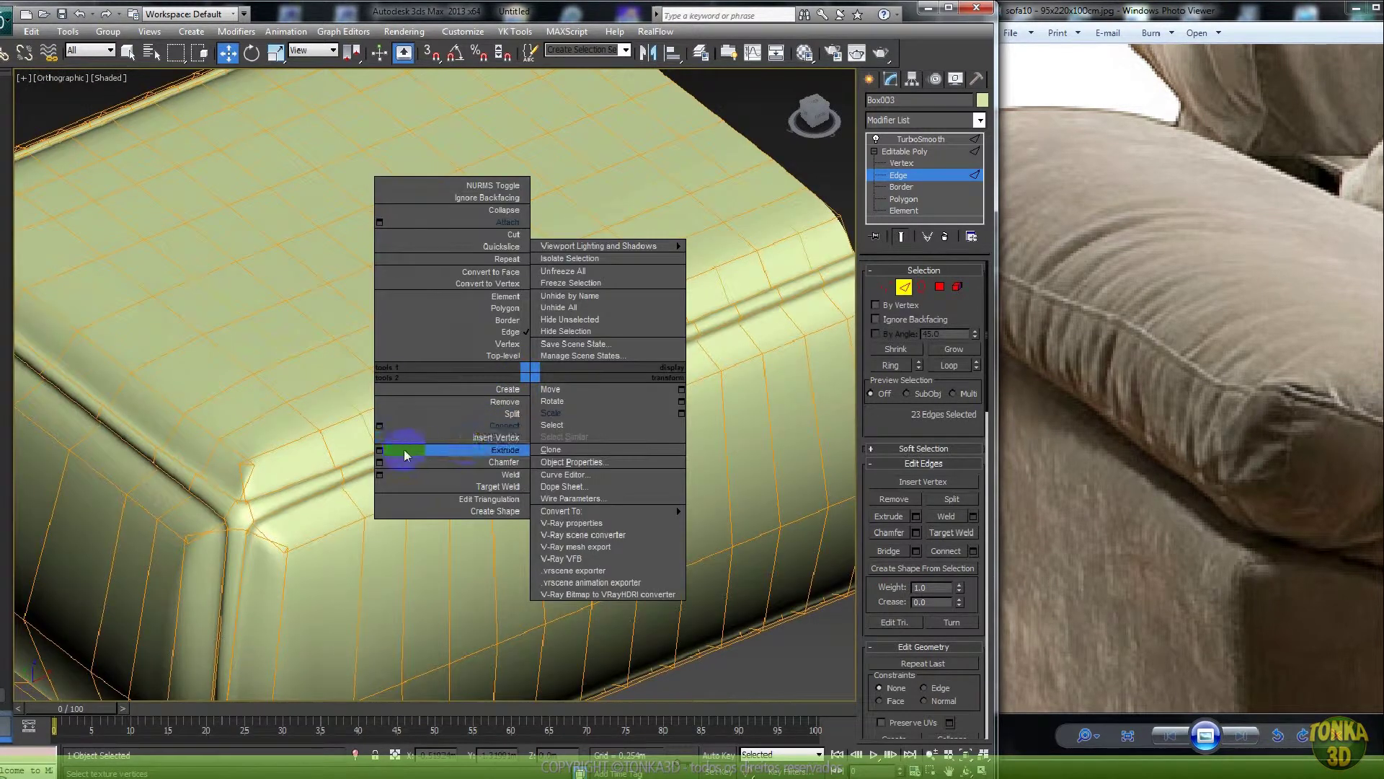
{"action": "left_click", "coordinate": [380, 450]}
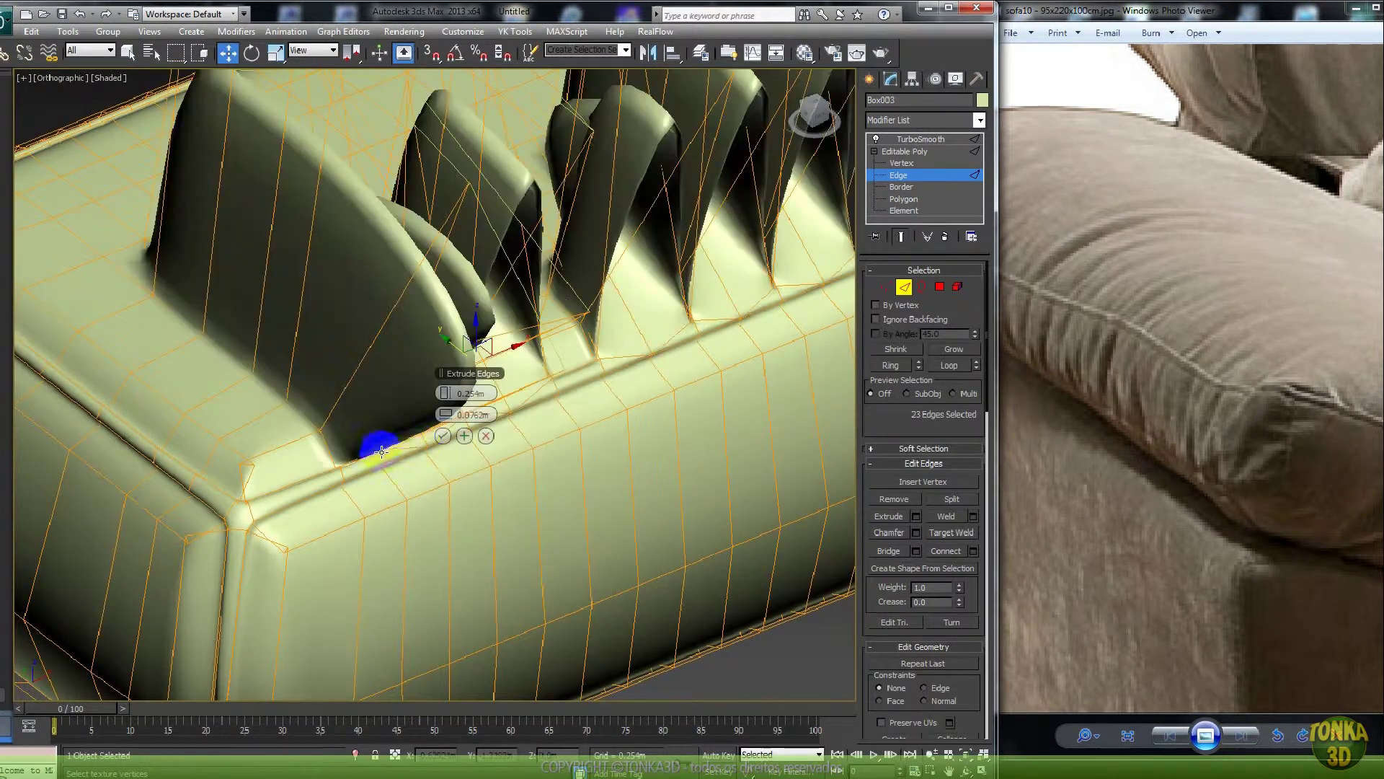
{"action": "left_click", "coordinate": [484, 435]}
- Try to extrude the 23 selected edges slightly inward by hand and inspect the wrinkles on the smoothed cushion
{"action": "right_click", "coordinate": [488, 389]}
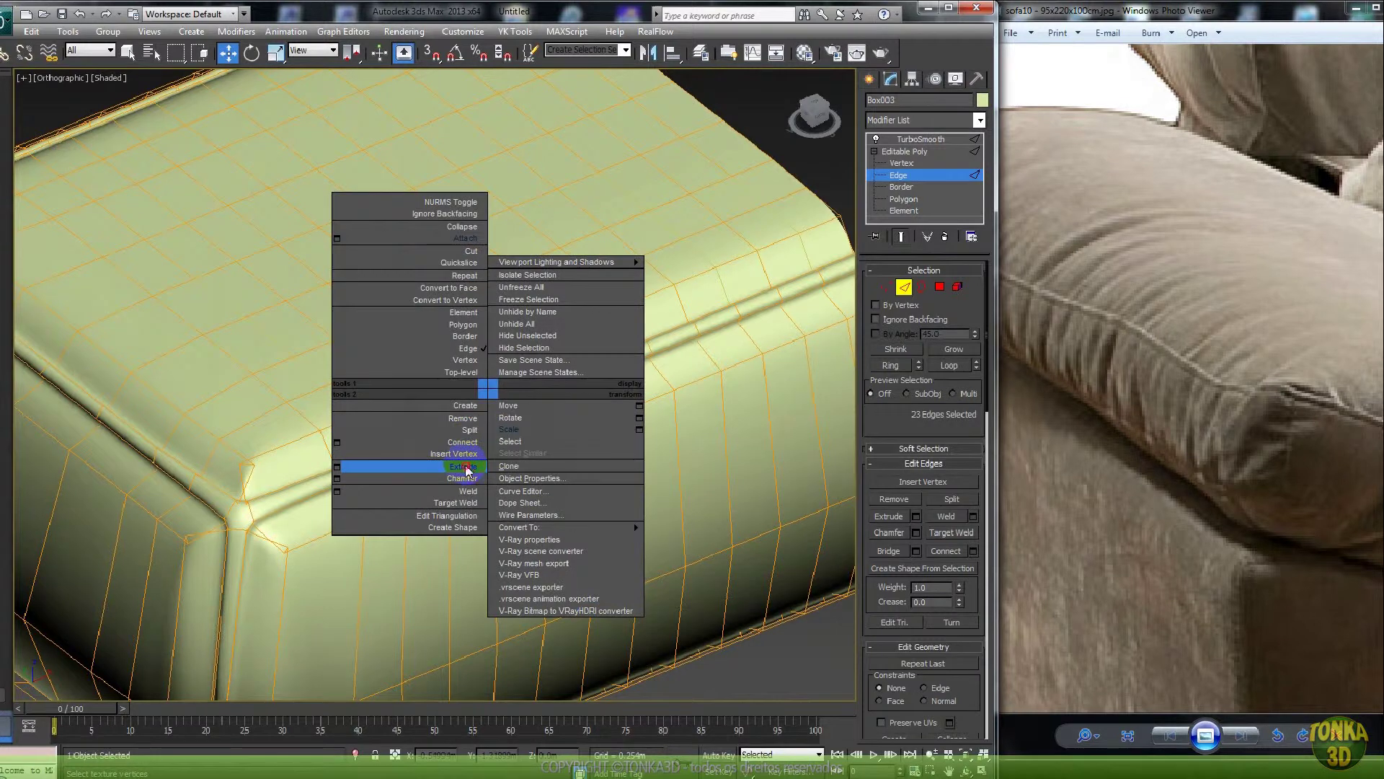
{"action": "left_click", "coordinate": [465, 466]}
{"action": "left_click_drag", "start_coordinate": [473, 356], "coordinate": [465, 359]}
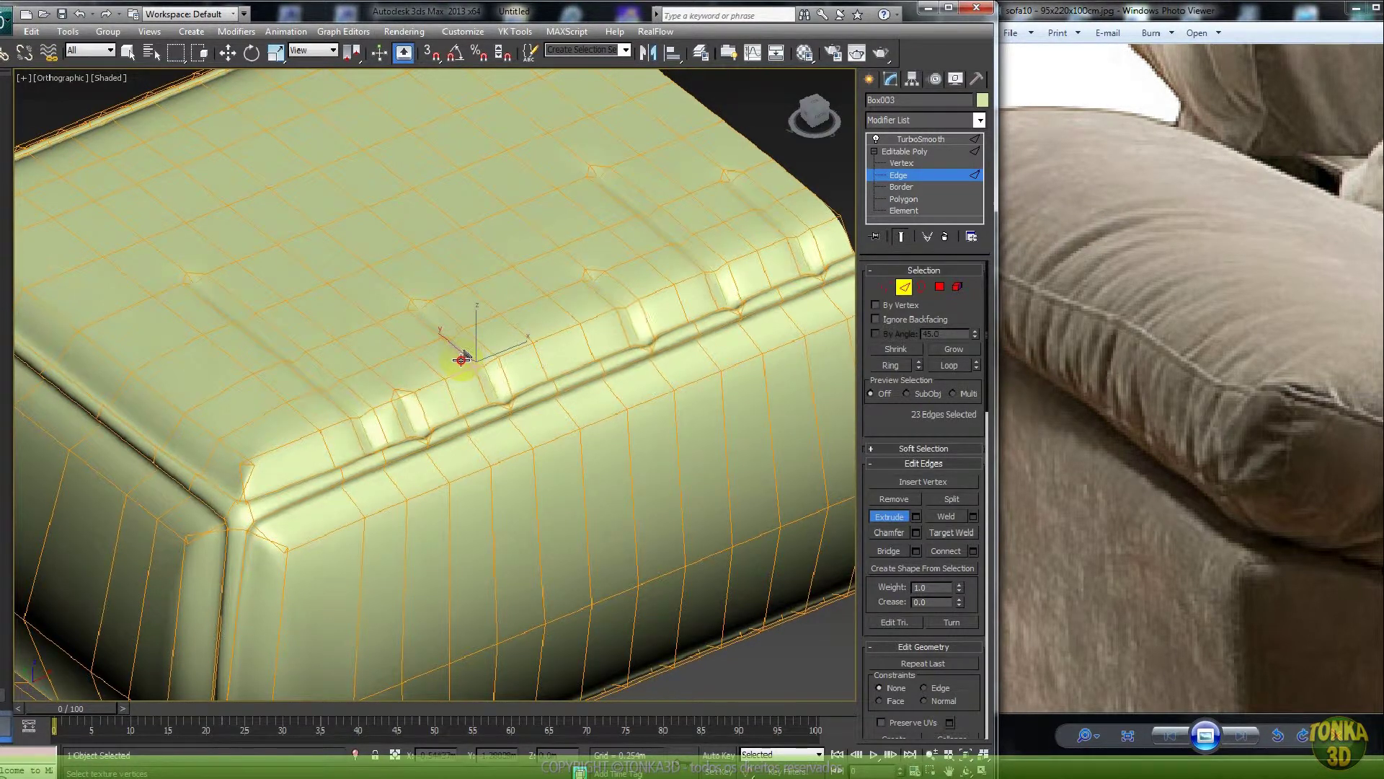
{"action": "mouse_move", "coordinate": [465, 357]}
{"action": "left_mouse_down"}
{"action": "mouse_move", "coordinate": [492, 370]}
{"action": "mouse_move", "coordinate": [470, 381]}
{"action": "left_mouse_up"}
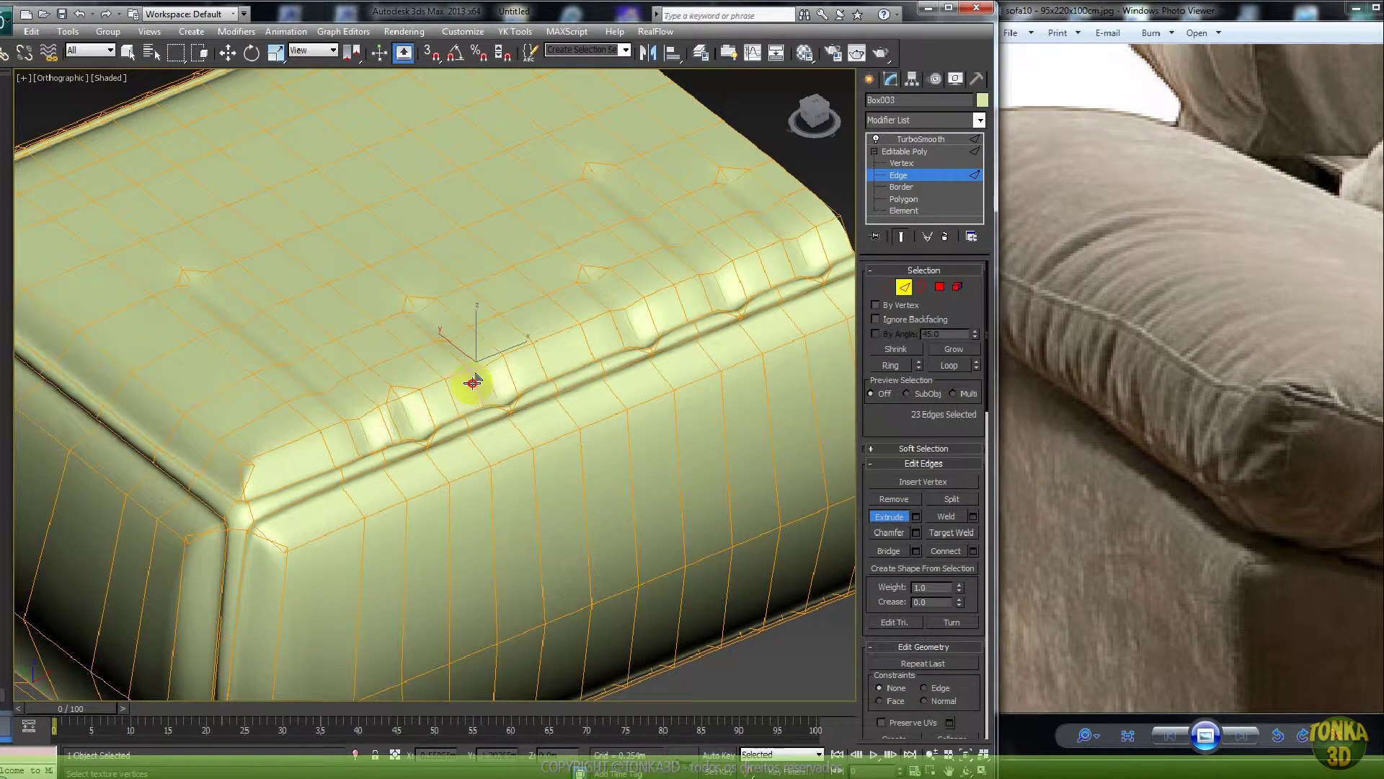
{"action": "left_click", "coordinate": [905, 290]}
{"action": "scroll", "coordinate": [546, 383], "scroll_direction": "down", "scroll_amount": 5}
{"action": "middle_click_drag", "start_coordinate": [546, 383], "coordinate": [526, 433], "text": "alt"}
{"action": "scroll", "coordinate": [557, 385], "scroll_direction": "up", "scroll_amount": 5}
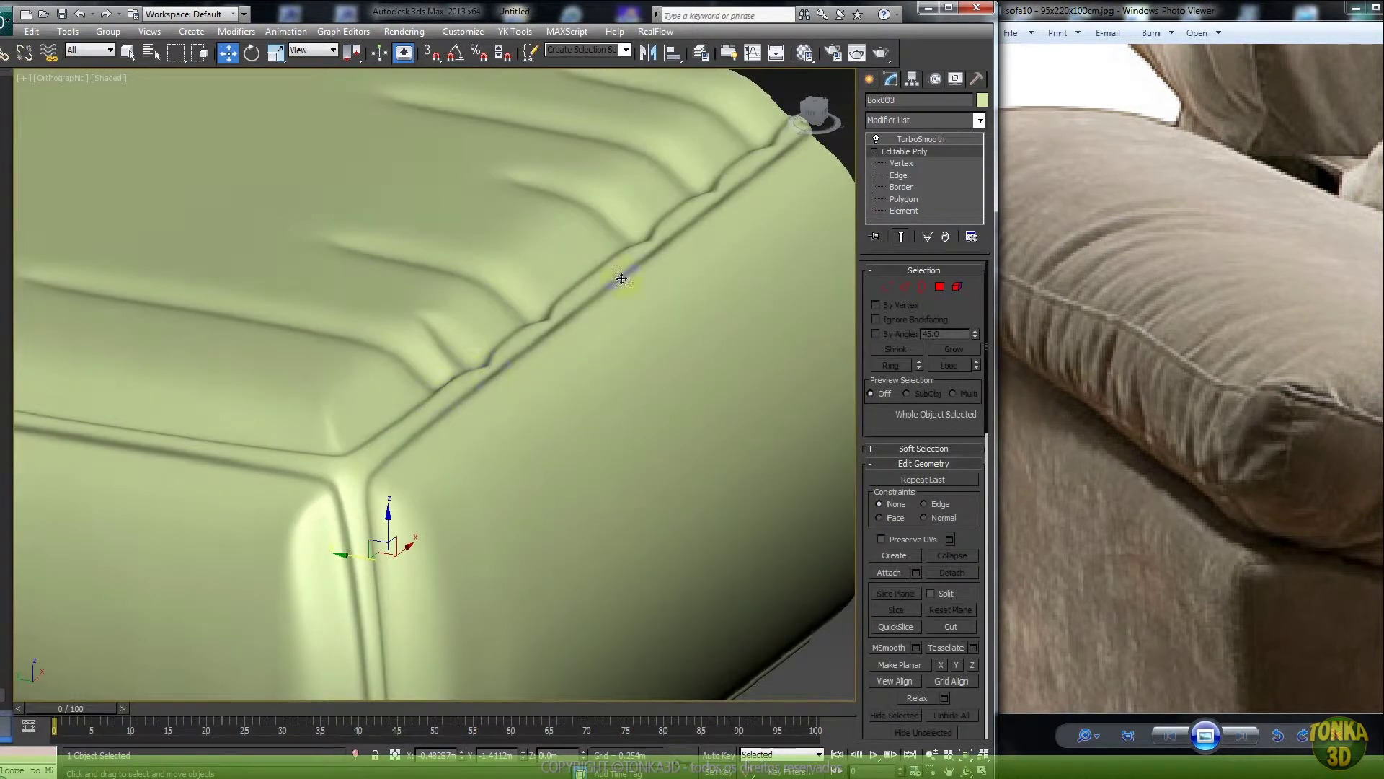
- Return to the base mesh's edges and deselect the tiny edges where the runs meet the seam, leaving 18 selected
{"action": "left_click", "coordinate": [904, 286]}
{"action": "scroll", "coordinate": [615, 374], "scroll_direction": "up", "scroll_amount": 5}
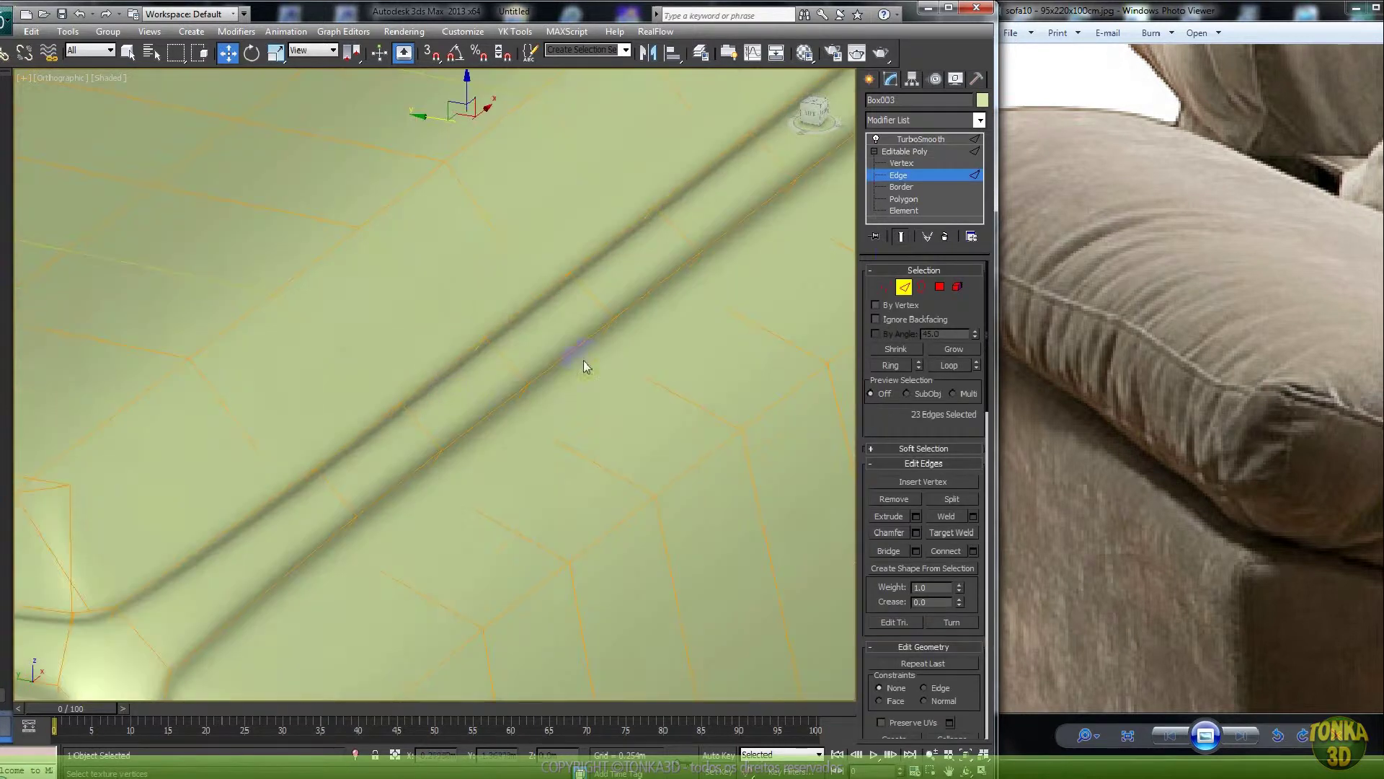
{"action": "left_click", "coordinate": [902, 237]}
{"action": "key", "text": "F3"}
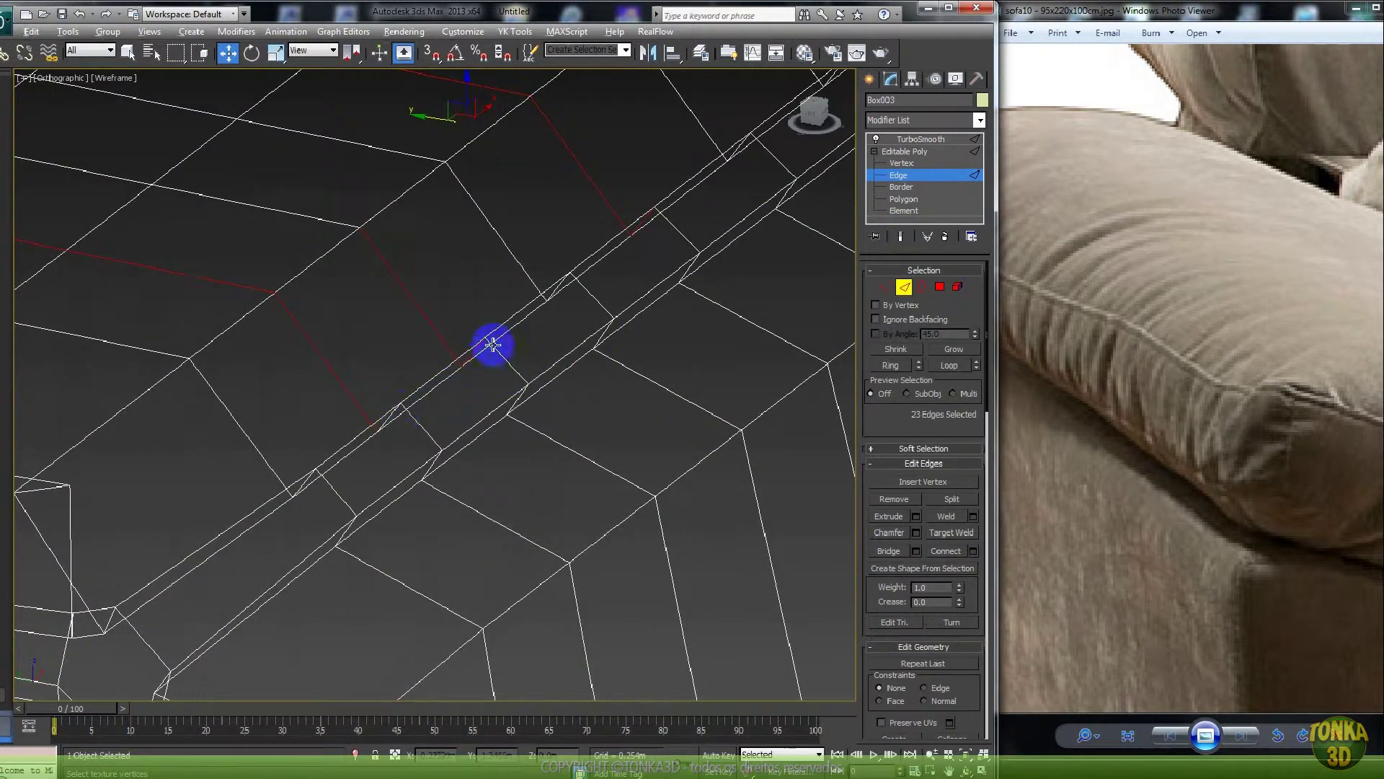
{"action": "left_click_drag", "start_coordinate": [470, 347], "coordinate": [465, 356], "text": "alt"}
{"action": "middle_click_drag", "start_coordinate": [617, 310], "coordinate": [475, 430]}
{"action": "left_click_drag", "start_coordinate": [537, 306], "coordinate": [504, 342], "text": "alt"}
{"action": "middle_click_drag", "start_coordinate": [604, 310], "coordinate": [338, 492]}
{"action": "left_click_drag", "start_coordinate": [538, 296], "coordinate": [498, 313], "text": "alt"}
{"action": "middle_click_drag", "start_coordinate": [606, 261], "coordinate": [377, 442]}
{"action": "left_click_drag", "start_coordinate": [483, 335], "coordinate": [458, 348], "text": "alt"}
{"action": "left_click_drag", "start_coordinate": [656, 205], "coordinate": [634, 228], "text": "alt"}
- Add a two-edge run on the adjoining side near the corner to the selection, 20 edges in total
{"action": "scroll", "coordinate": [658, 251], "scroll_direction": "down", "scroll_amount": 5}
{"action": "mouse_move", "coordinate": [494, 398]}
{"action": "middle_mouse_down"}
{"action": "mouse_move", "coordinate": [519, 404]}
{"action": "mouse_move", "coordinate": [695, 353]}
{"action": "mouse_move", "coordinate": [649, 430]}
{"action": "middle_mouse_up"}
{"action": "key", "text": "F3"}
{"action": "scroll", "coordinate": [692, 357], "scroll_direction": "down", "scroll_amount": 3}
{"action": "key", "text": "F4"}
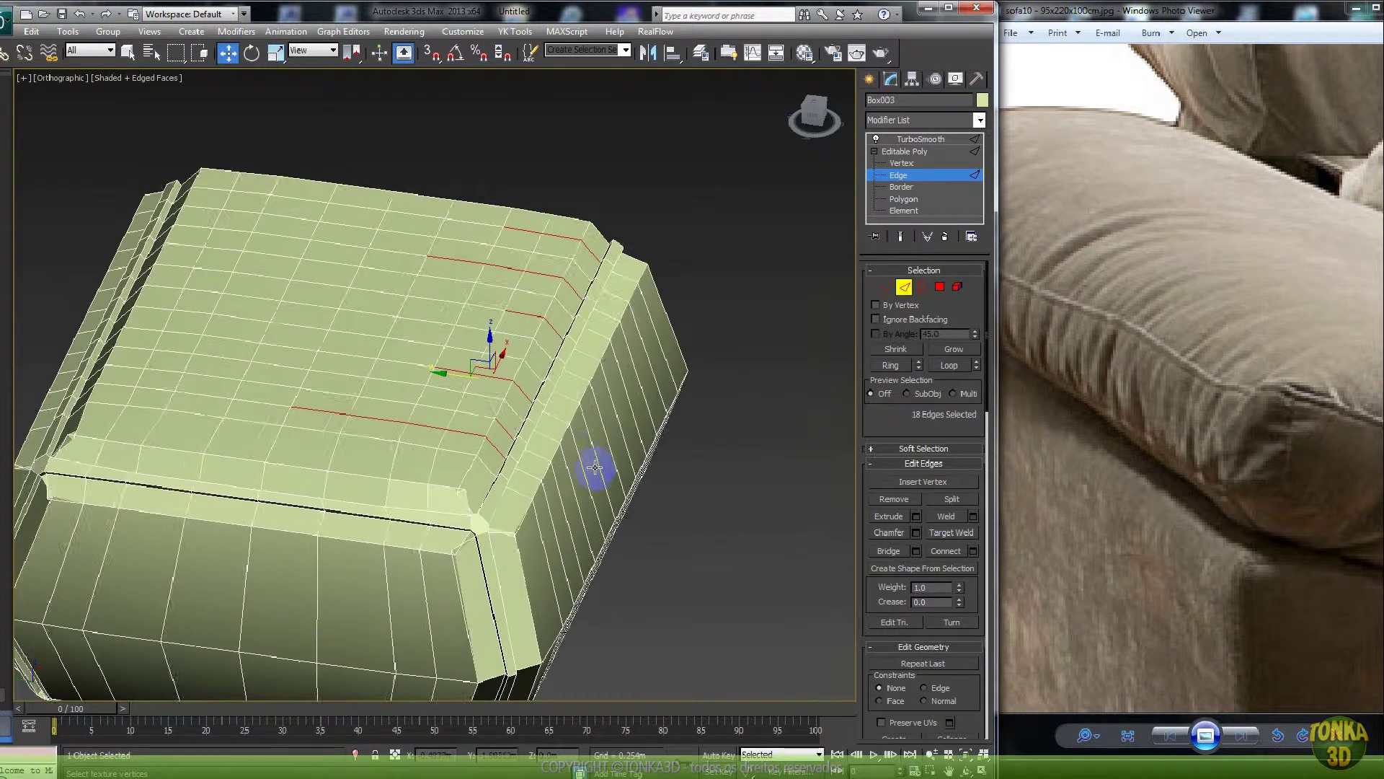
{"action": "scroll", "coordinate": [587, 408], "scroll_direction": "up", "scroll_amount": 3}
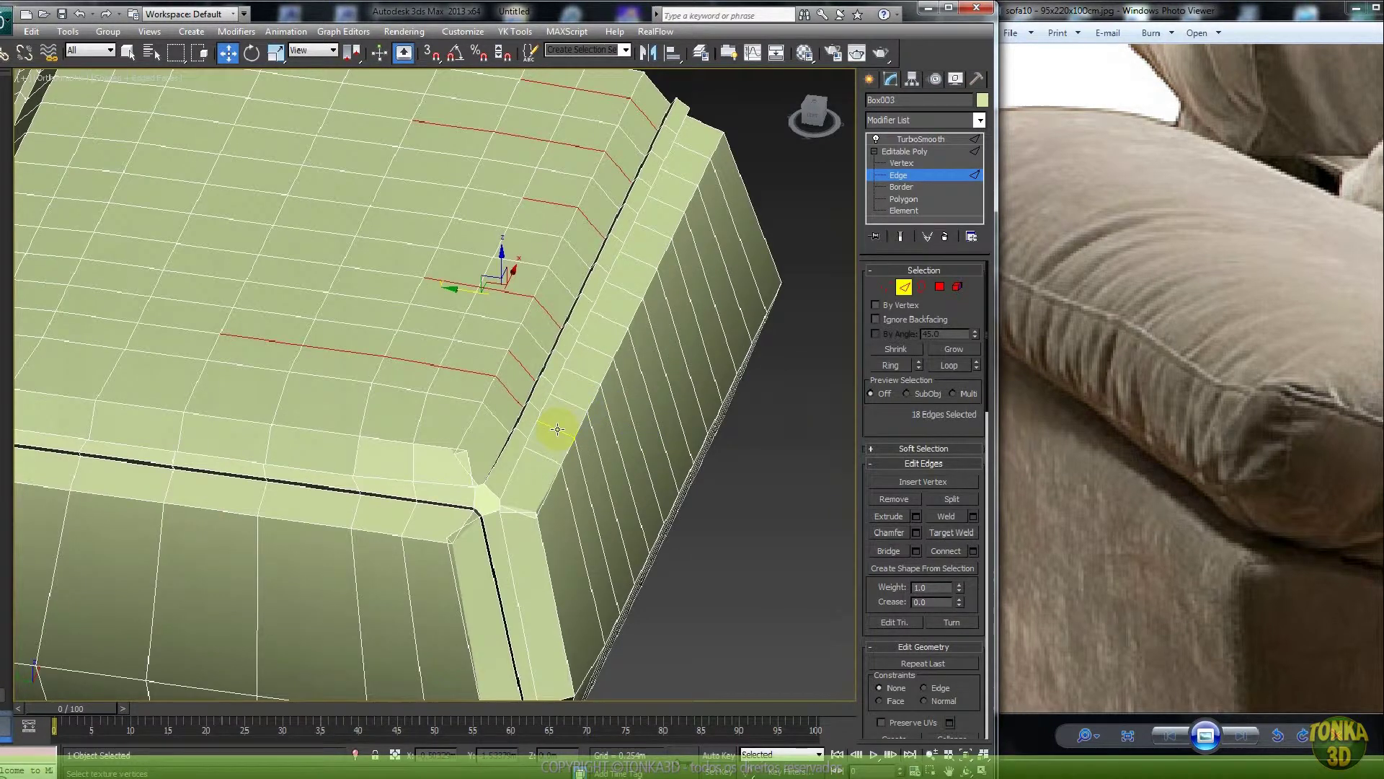
{"action": "scroll", "coordinate": [557, 433], "scroll_direction": "up", "scroll_amount": 2}
{"action": "middle_click_drag", "start_coordinate": [424, 430], "coordinate": [458, 371]}
{"action": "key", "text": "F3"}
{"action": "scroll", "coordinate": [444, 411], "scroll_direction": "up", "scroll_amount": 3}
{"action": "key", "text": "F3"}
{"action": "left_click", "coordinate": [440, 413], "text": "ctrl"}
- Add a second two-edge run near the other end of that adjoining side, 22 edges in total
{"action": "scroll", "coordinate": [438, 364], "scroll_direction": "down", "scroll_amount": 3}
{"action": "middle_click_drag", "start_coordinate": [433, 377], "coordinate": [705, 455]}
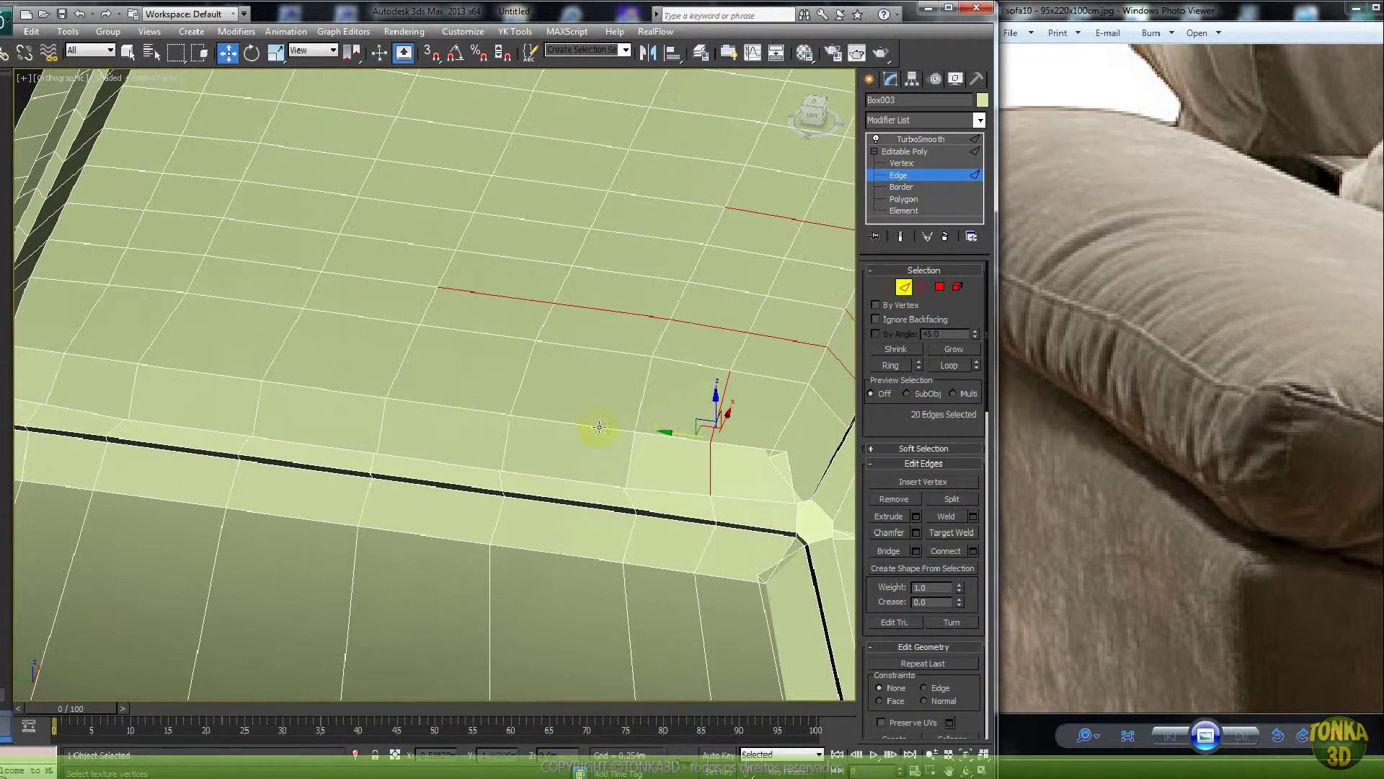
{"action": "left_click", "coordinate": [254, 419], "text": "ctrl"}
{"action": "left_click", "coordinate": [287, 347], "text": "ctrl"}
{"action": "middle_click_drag", "start_coordinate": [310, 362], "coordinate": [552, 402]}
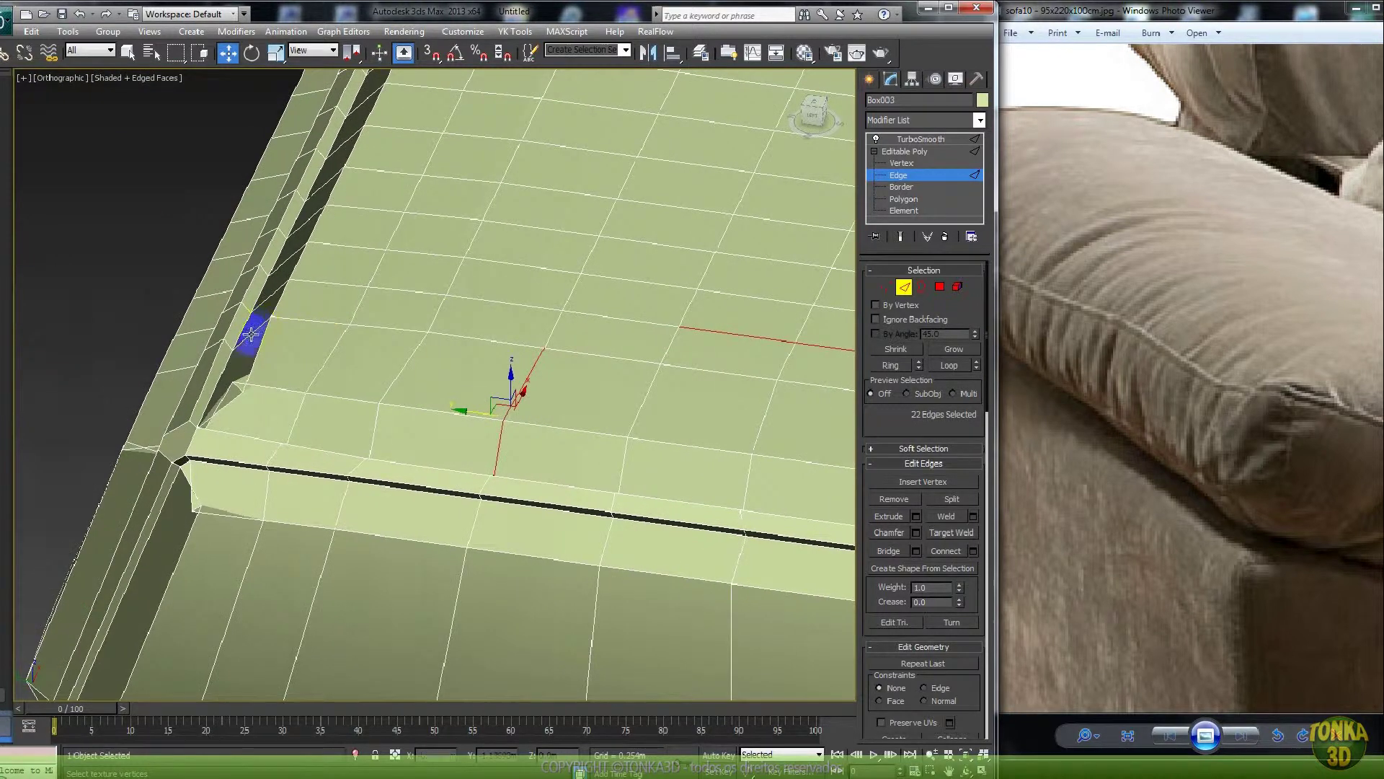
- Add three edge runs of varying length along the opposite side of the cushion's top, 31 edges in total
{"action": "left_click", "coordinate": [390, 328], "text": "ctrl"}
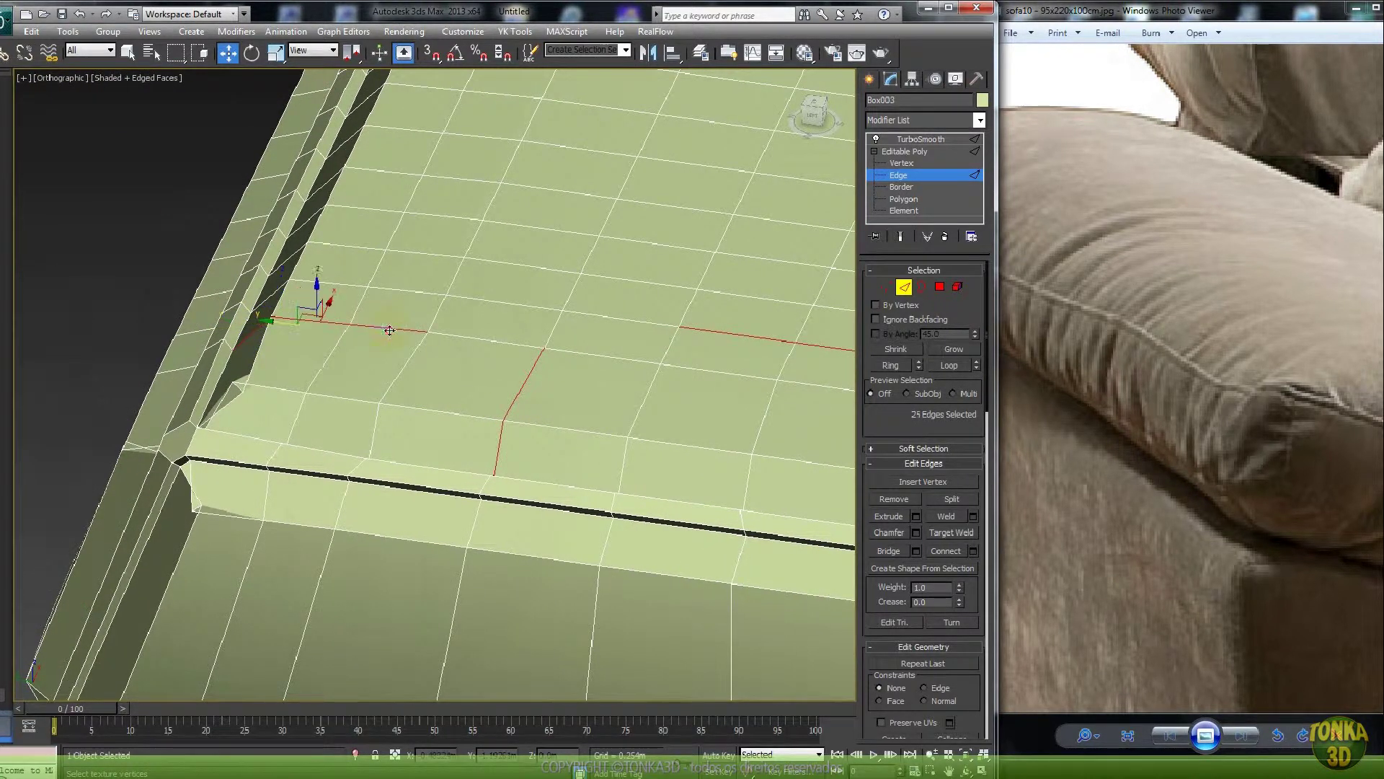
{"action": "left_click", "coordinate": [296, 258], "text": "ctrl"}
{"action": "left_click", "coordinate": [389, 250], "text": "ctrl"}
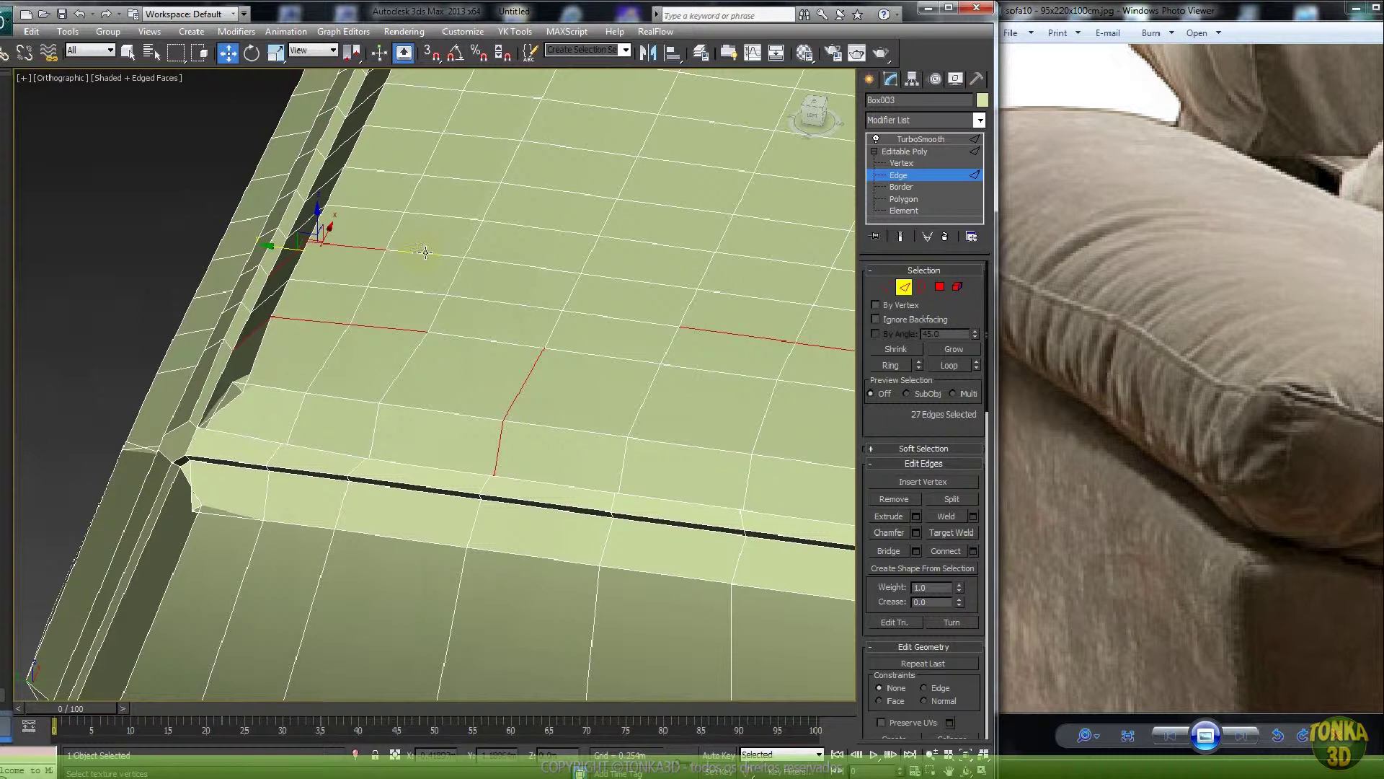
{"action": "left_click", "coordinate": [314, 191], "text": "ctrl"}
{"action": "left_click", "coordinate": [398, 173], "text": "ctrl"}
{"action": "left_click", "coordinate": [472, 181], "text": "ctrl"}
{"action": "left_click", "coordinate": [556, 191], "text": "ctrl"}
- Add three more edge runs toward the far end of the opposite side, 39 edges in total
{"action": "middle_click_drag", "start_coordinate": [579, 310], "coordinate": [553, 522]}
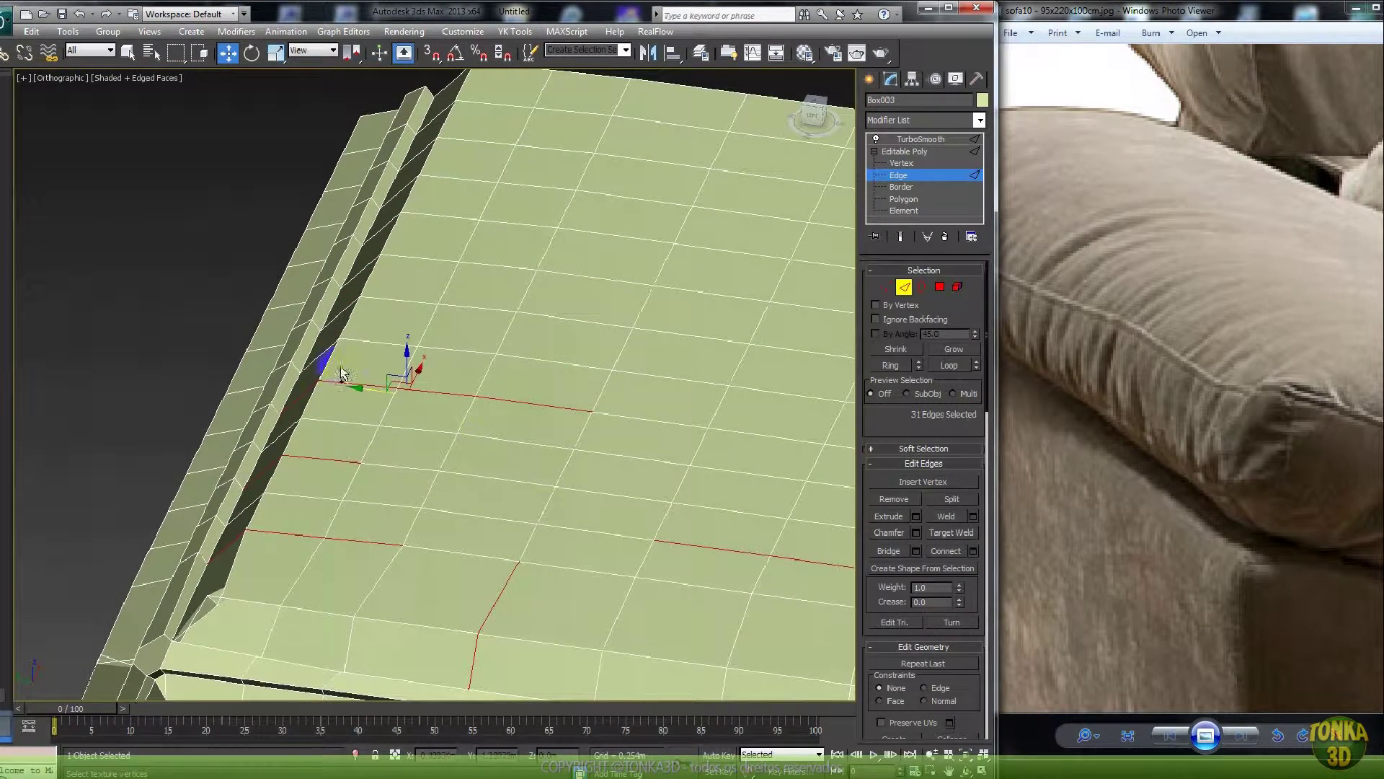
{"action": "left_click", "coordinate": [349, 282], "text": "ctrl"}
{"action": "left_click", "coordinate": [497, 267], "text": "ctrl"}
{"action": "left_click", "coordinate": [398, 192], "text": "ctrl"}
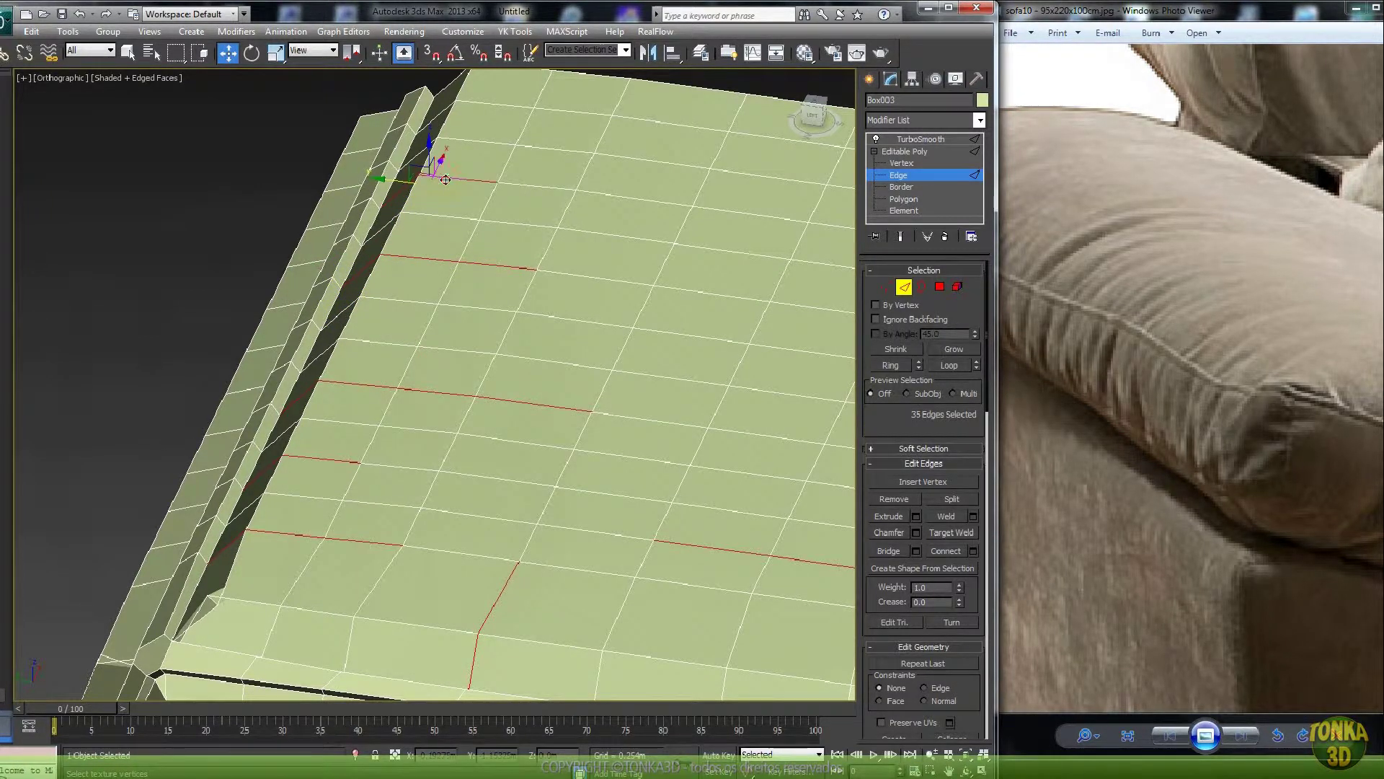
{"action": "left_click", "coordinate": [426, 121], "text": "ctrl"}
- Extrude the 39 selected edges with height -0.00579 m and width 0.01247 m, and view the smoothed cushion
{"action": "scroll", "coordinate": [576, 135], "scroll_direction": "down", "scroll_amount": 5}
{"action": "middle_click_drag", "start_coordinate": [603, 257], "coordinate": [547, 269], "text": "alt"}
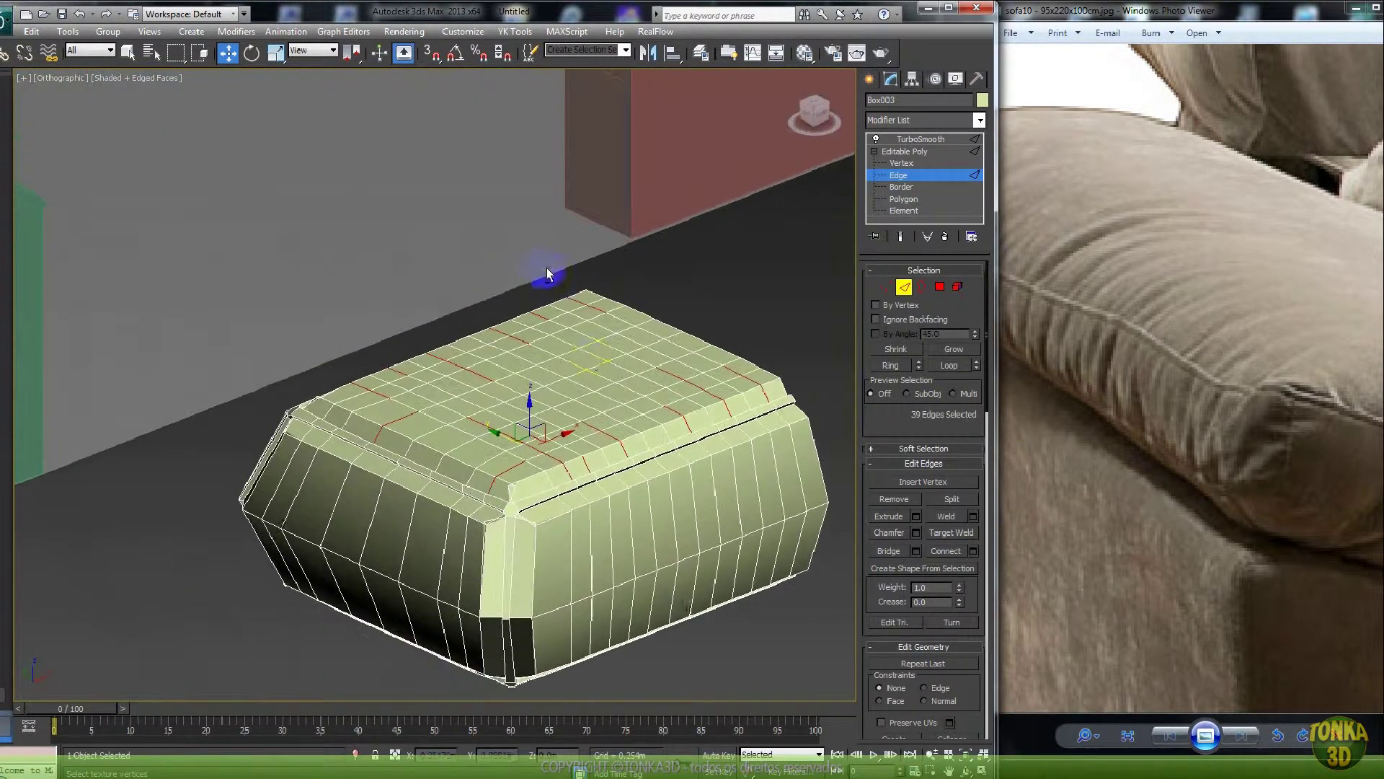
{"action": "middle_click_drag", "start_coordinate": [582, 353], "coordinate": [539, 258]}
{"action": "scroll", "coordinate": [591, 283], "scroll_direction": "up", "scroll_amount": 6}
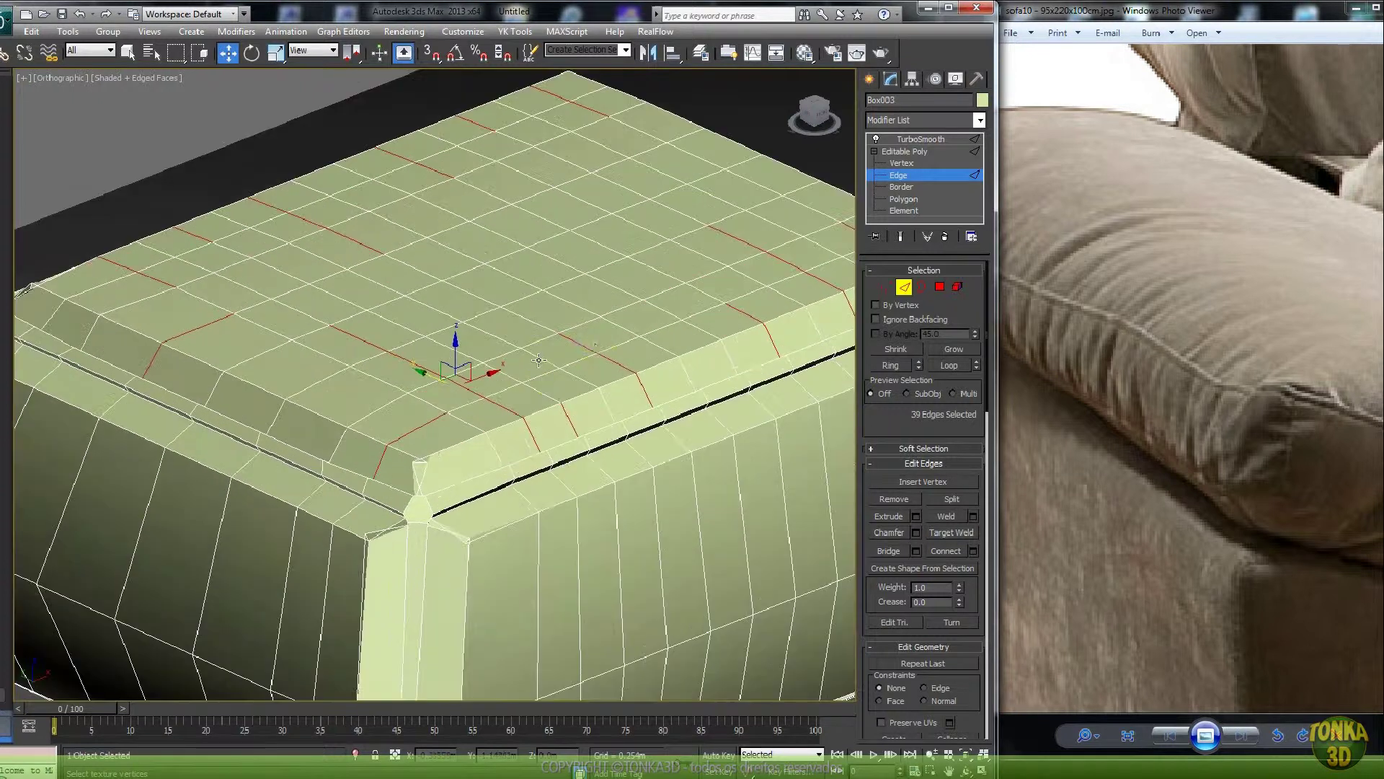
{"action": "right_click", "coordinate": [590, 344]}
{"action": "left_click", "coordinate": [435, 431]}
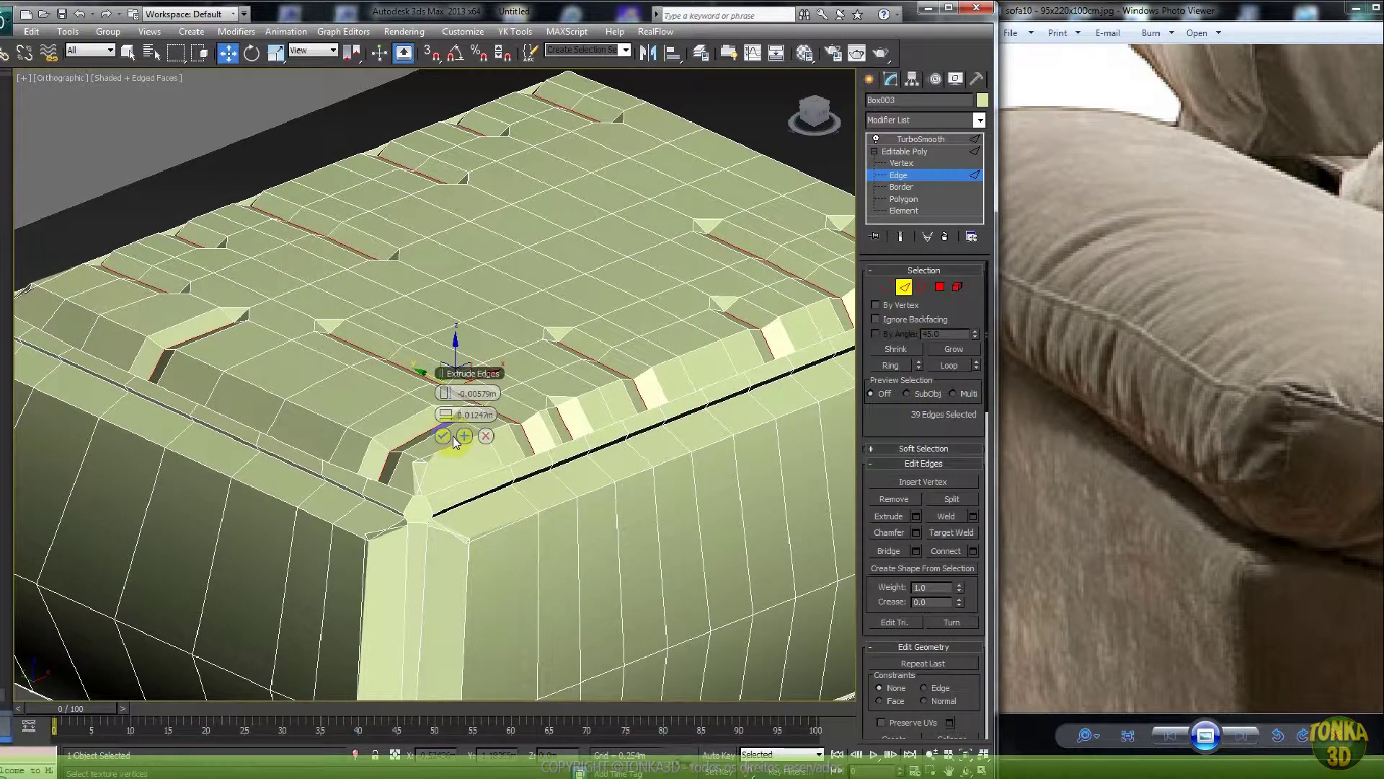
{"action": "left_click", "coordinate": [443, 437]}
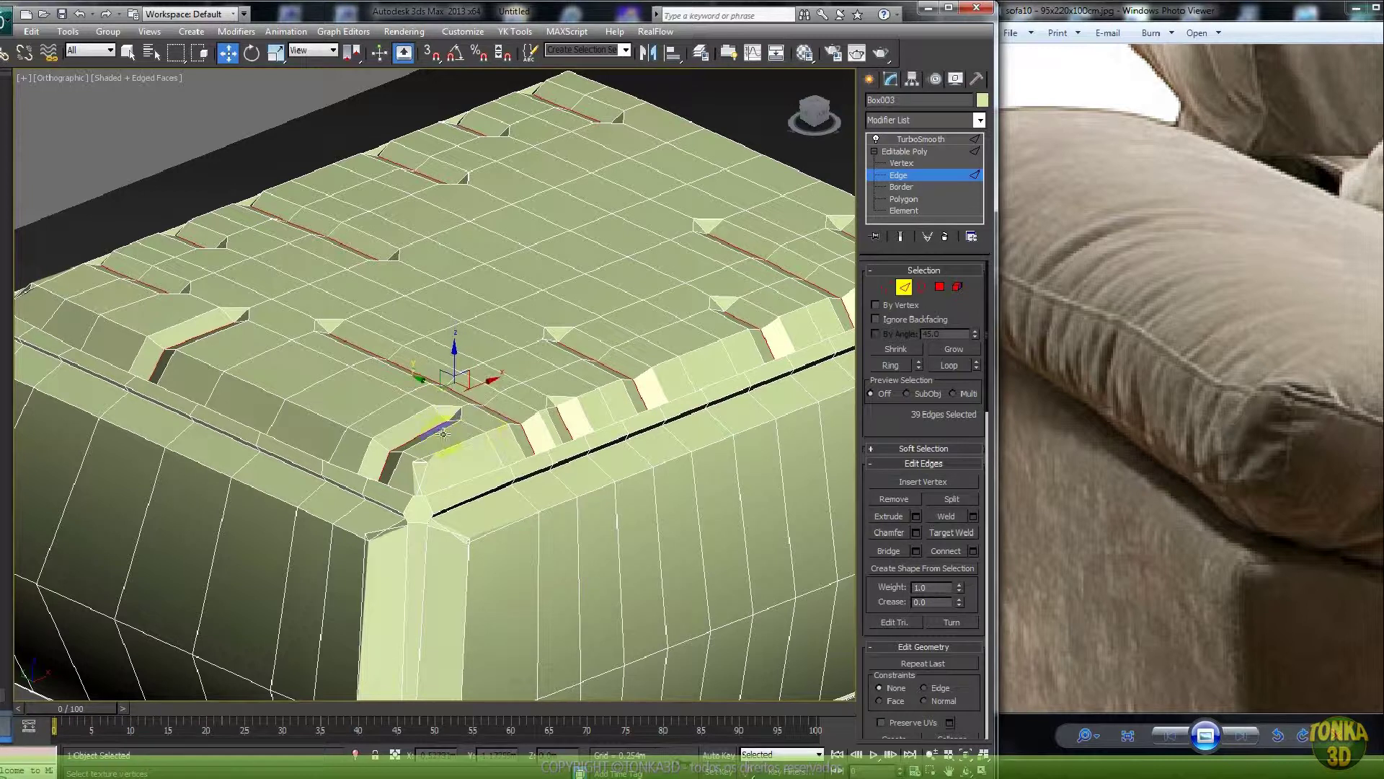
{"action": "left_click", "coordinate": [905, 286]}
{"action": "left_click", "coordinate": [917, 139]}
{"action": "key", "text": "F4"}
{"action": "middle_click_drag", "start_coordinate": [658, 279], "coordinate": [577, 295], "text": "alt"}
- Select the vertices at the inner tips of two neighbouring extruded grooves on the cushion's top
{"action": "left_click", "coordinate": [897, 152]}
{"action": "key", "text": "1"}
{"action": "scroll", "coordinate": [517, 318], "scroll_direction": "up", "scroll_amount": 3}
{"action": "key", "text": "F4"}
{"action": "middle_click_drag", "start_coordinate": [339, 299], "coordinate": [320, 337], "text": "alt"}
{"action": "left_click", "coordinate": [271, 227]}
{"action": "scroll", "coordinate": [288, 236], "scroll_direction": "up", "scroll_amount": 2}
{"action": "middle_click_drag", "start_coordinate": [313, 248], "coordinate": [603, 411]}
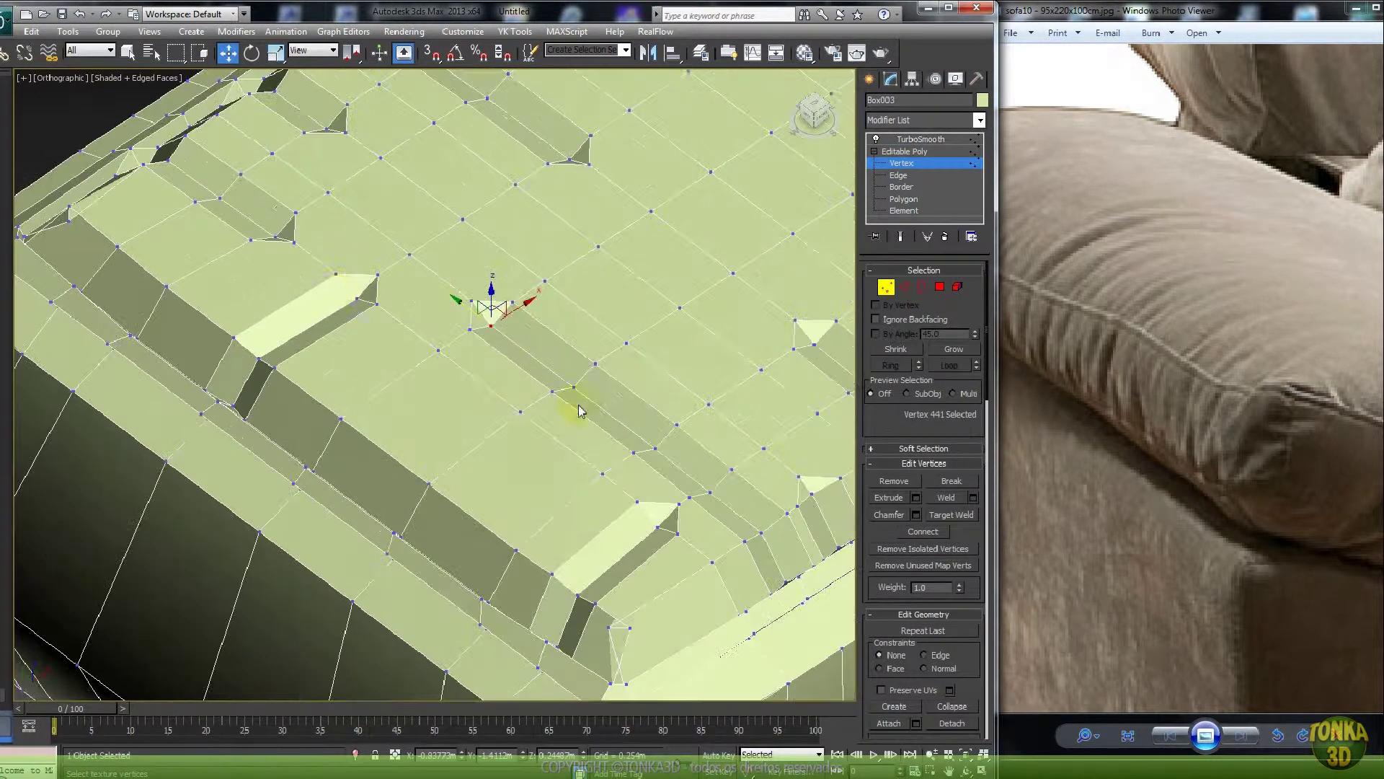
{"action": "left_click", "coordinate": [357, 297], "text": "ctrl"}
- Compare the smoothed surface with the base mesh around the groove tips at vertex level
{"action": "left_click", "coordinate": [896, 240]}
{"action": "key", "text": "F4"}
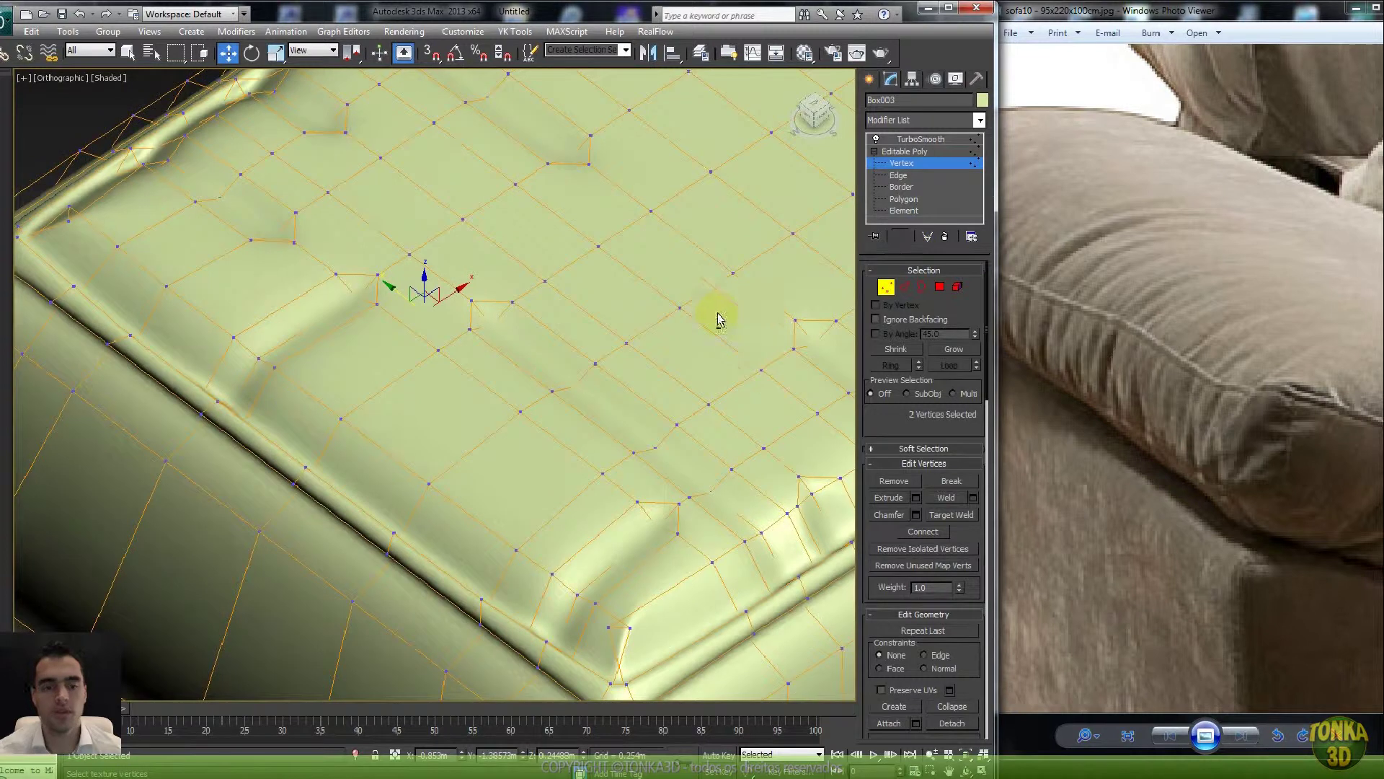
{"action": "middle_click_drag", "start_coordinate": [719, 310], "coordinate": [716, 299], "text": "alt"}
{"action": "left_click", "coordinate": [715, 300]}
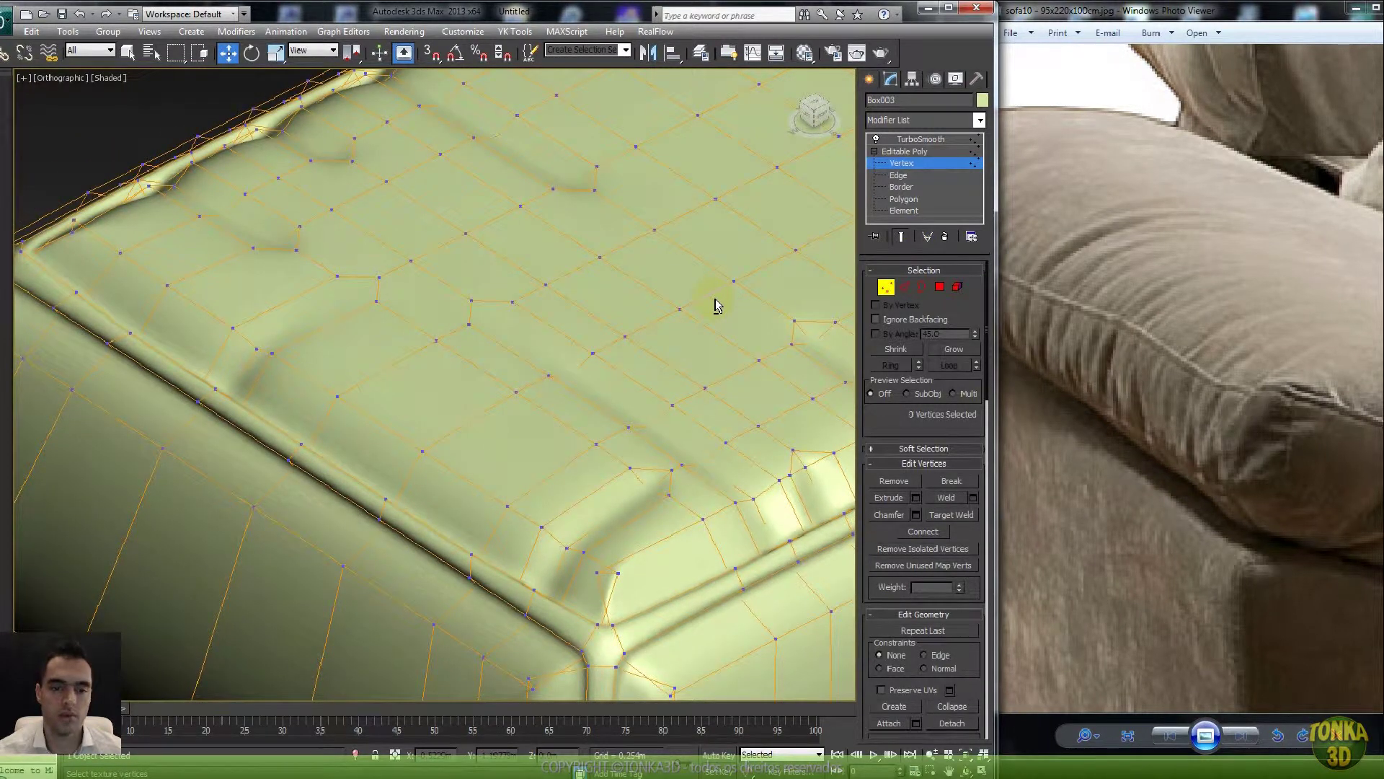
{"action": "left_click", "coordinate": [886, 287]}
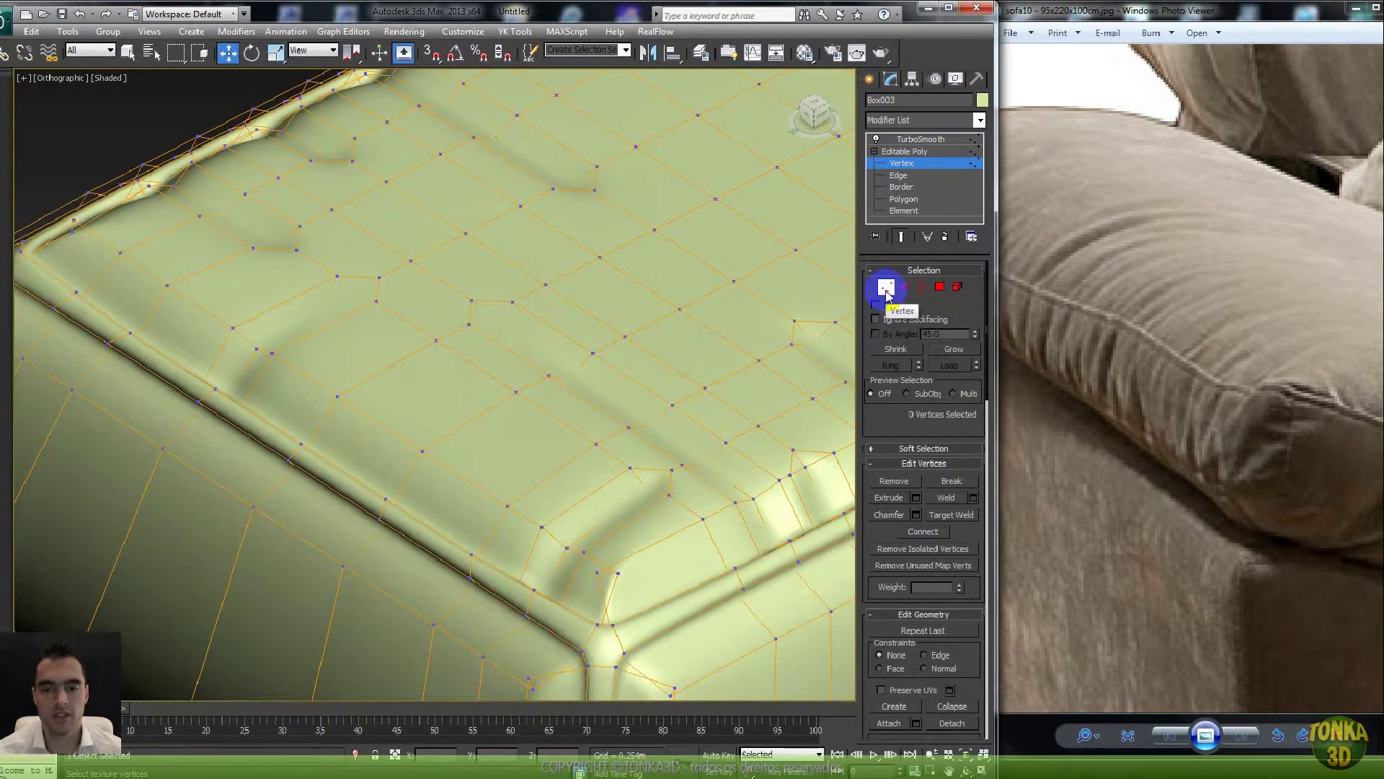
{"action": "left_click", "coordinate": [900, 236]}
{"action": "key", "text": "F4"}
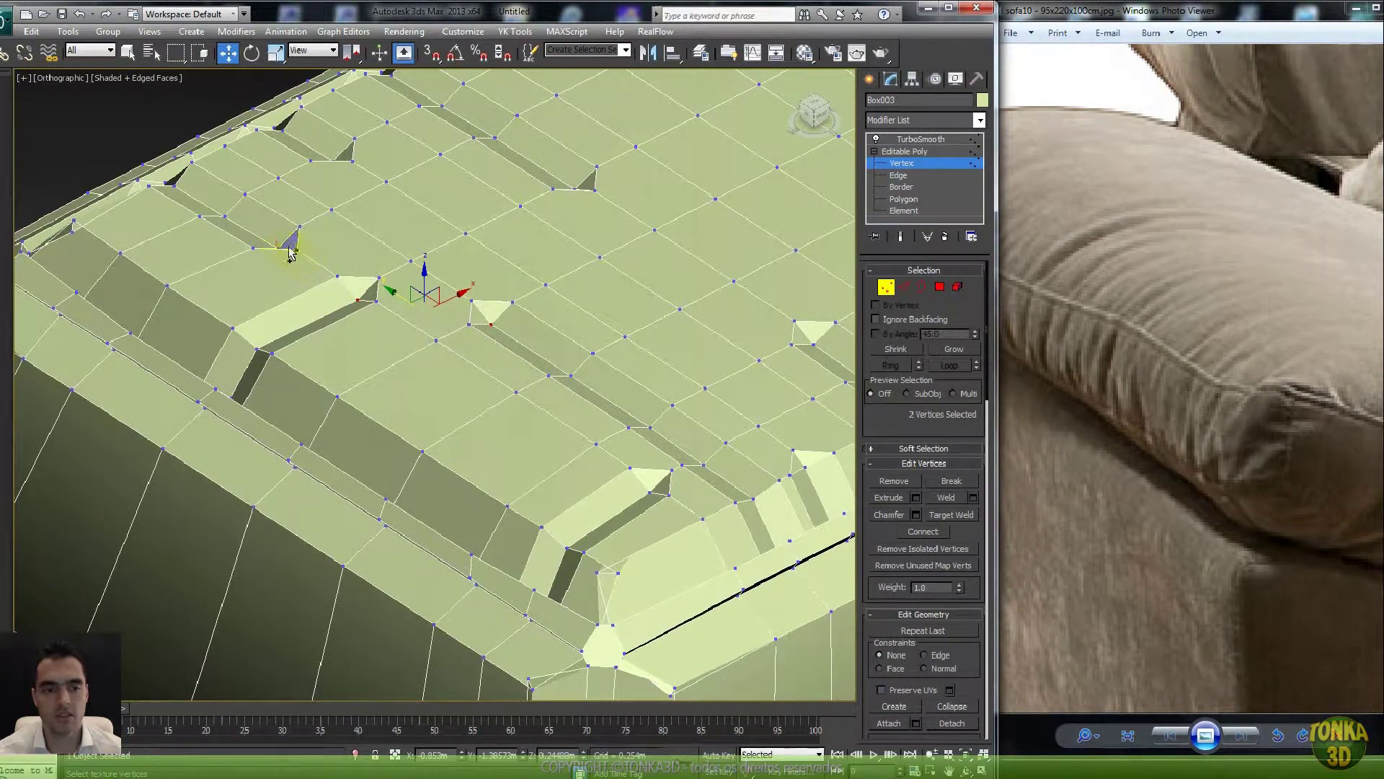
- Select the 12 inner-tip vertices of the extruded grooves across the cushion's top and remove them from the mesh
{"action": "left_click", "coordinate": [340, 162], "text": "ctrl"}
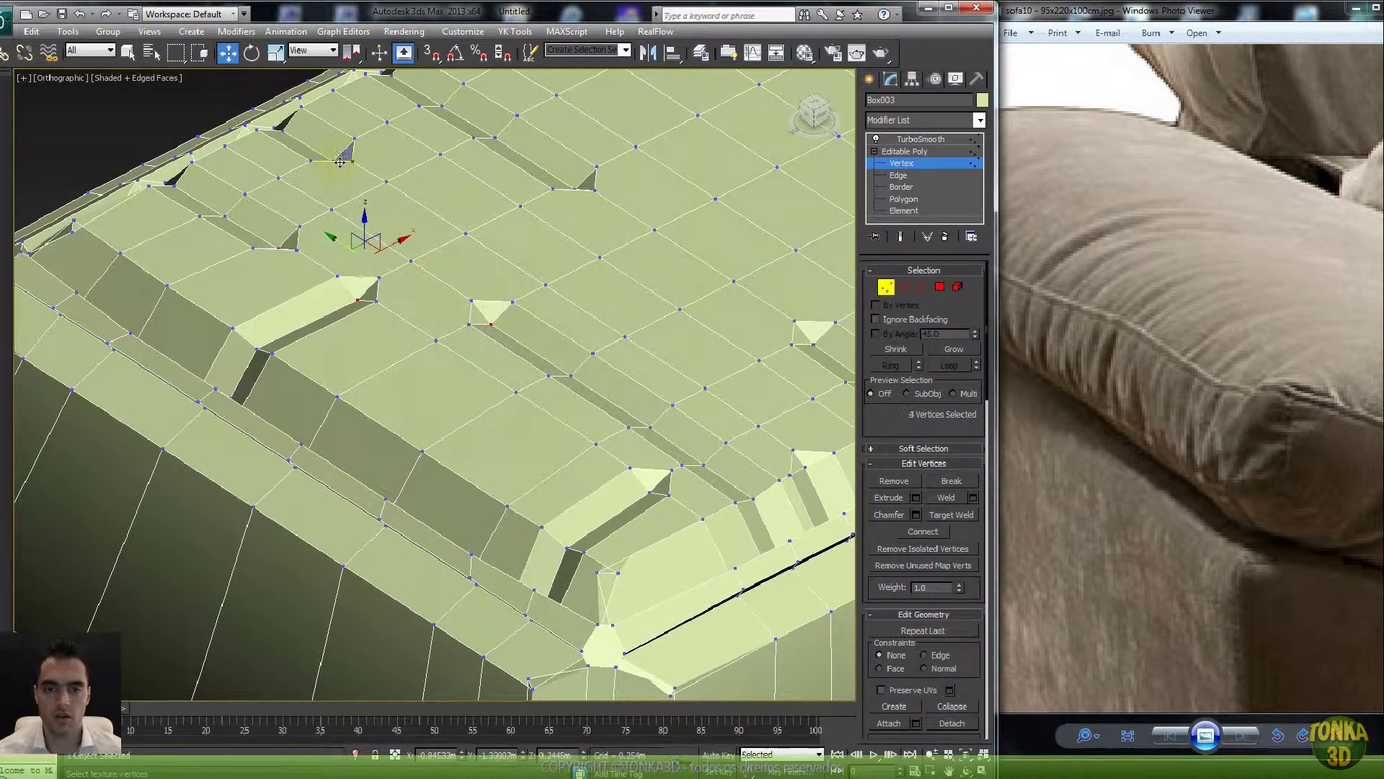
{"action": "left_click", "coordinate": [567, 190], "text": "ctrl"}
{"action": "middle_click_drag", "start_coordinate": [568, 191], "coordinate": [365, 260]}
{"action": "left_click", "coordinate": [615, 412], "text": "ctrl"}
{"action": "middle_click_drag", "start_coordinate": [615, 412], "coordinate": [589, 480]}
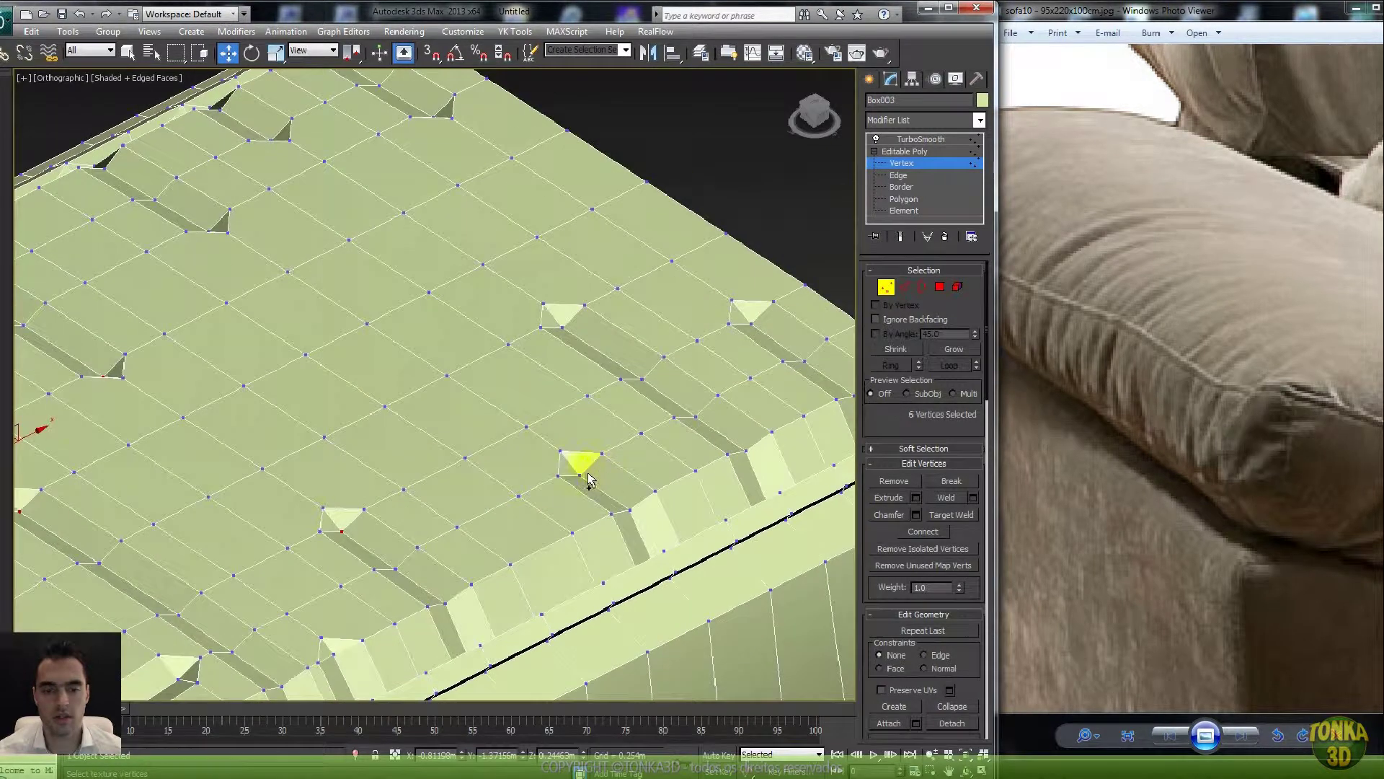
{"action": "left_click", "coordinate": [575, 329], "text": "ctrl"}
{"action": "left_click", "coordinate": [749, 324], "text": "ctrl"}
{"action": "middle_click_drag", "start_coordinate": [345, 264], "coordinate": [424, 384]}
{"action": "left_click", "coordinate": [291, 356], "text": "ctrl"}
{"action": "left_click", "coordinate": [352, 266], "text": "ctrl"}
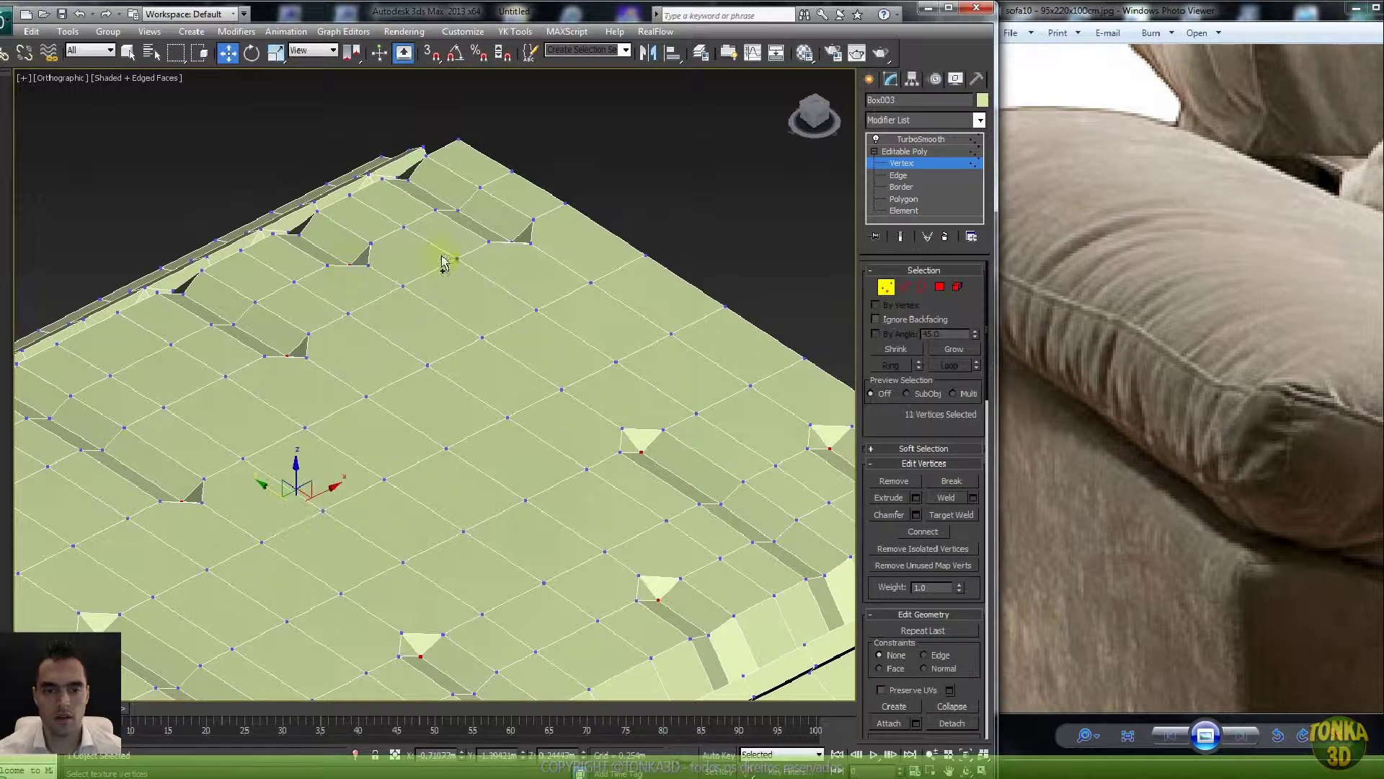
{"action": "left_click", "coordinate": [510, 241], "text": "ctrl"}
{"action": "middle_click_drag", "start_coordinate": [384, 501], "coordinate": [561, 334]}
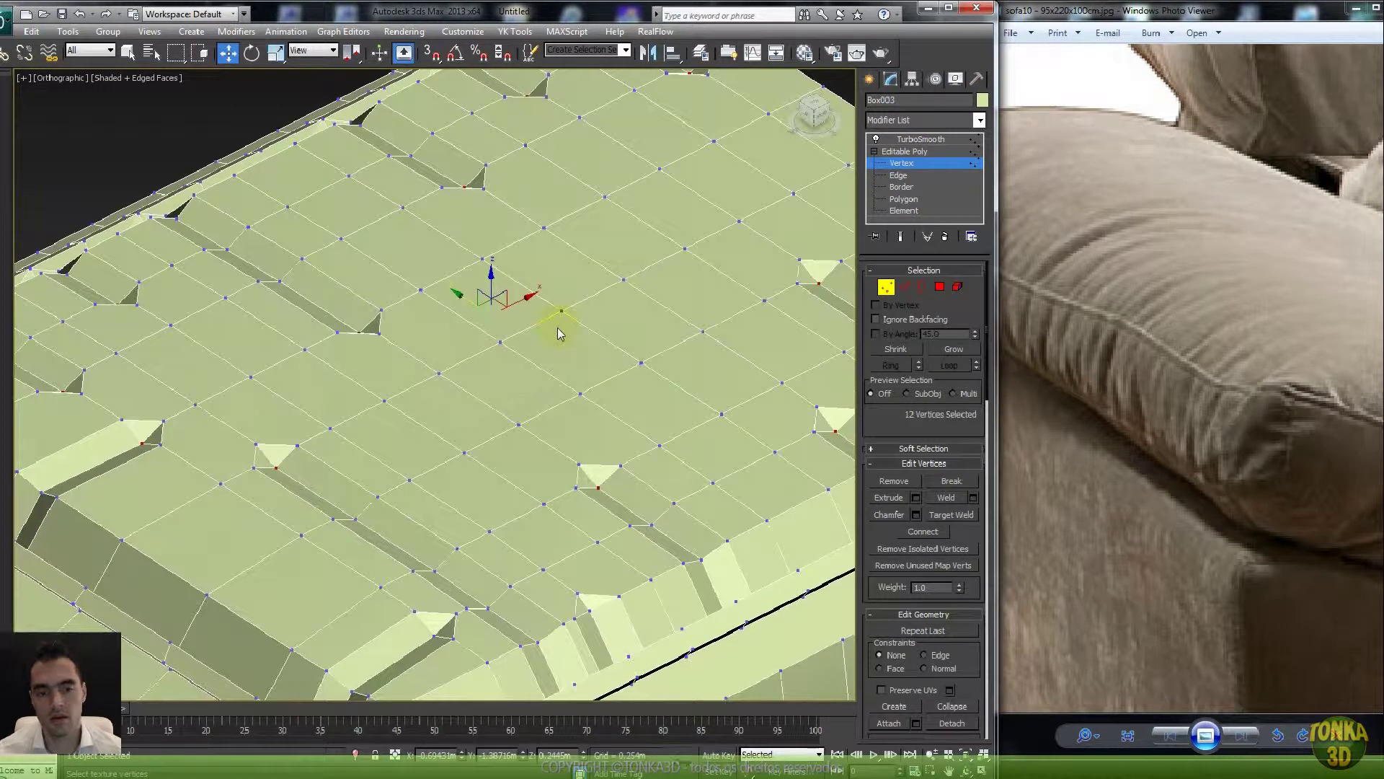
{"action": "key", "text": "BackSpace"}
{"action": "scroll", "coordinate": [559, 334], "scroll_direction": "down", "scroll_amount": 4}
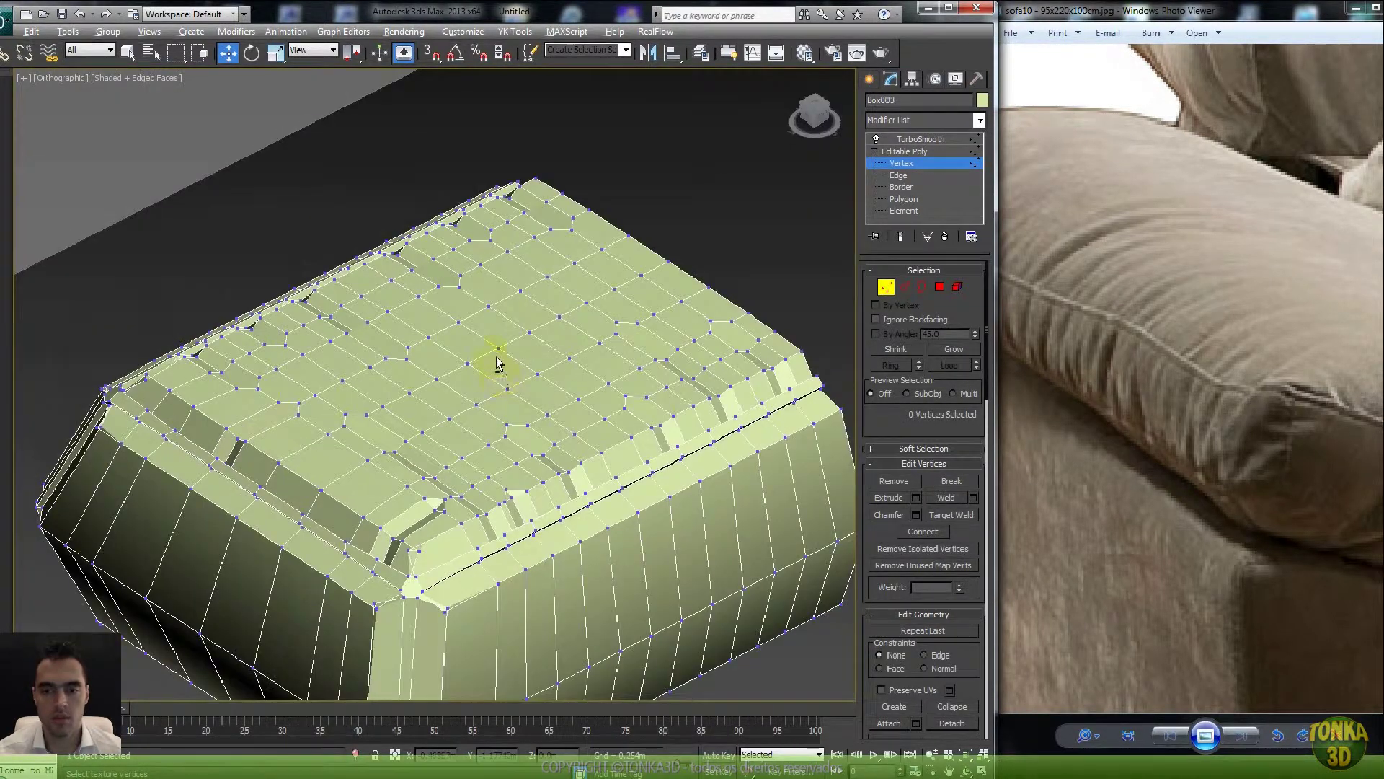
- Select the four vertices of a polygon at the middle of the cushion's top and enable Soft Selection with a 0.254 m falloff
{"action": "middle_click_drag", "start_coordinate": [498, 365], "coordinate": [496, 348], "text": "alt"}
{"action": "key", "text": "4"}
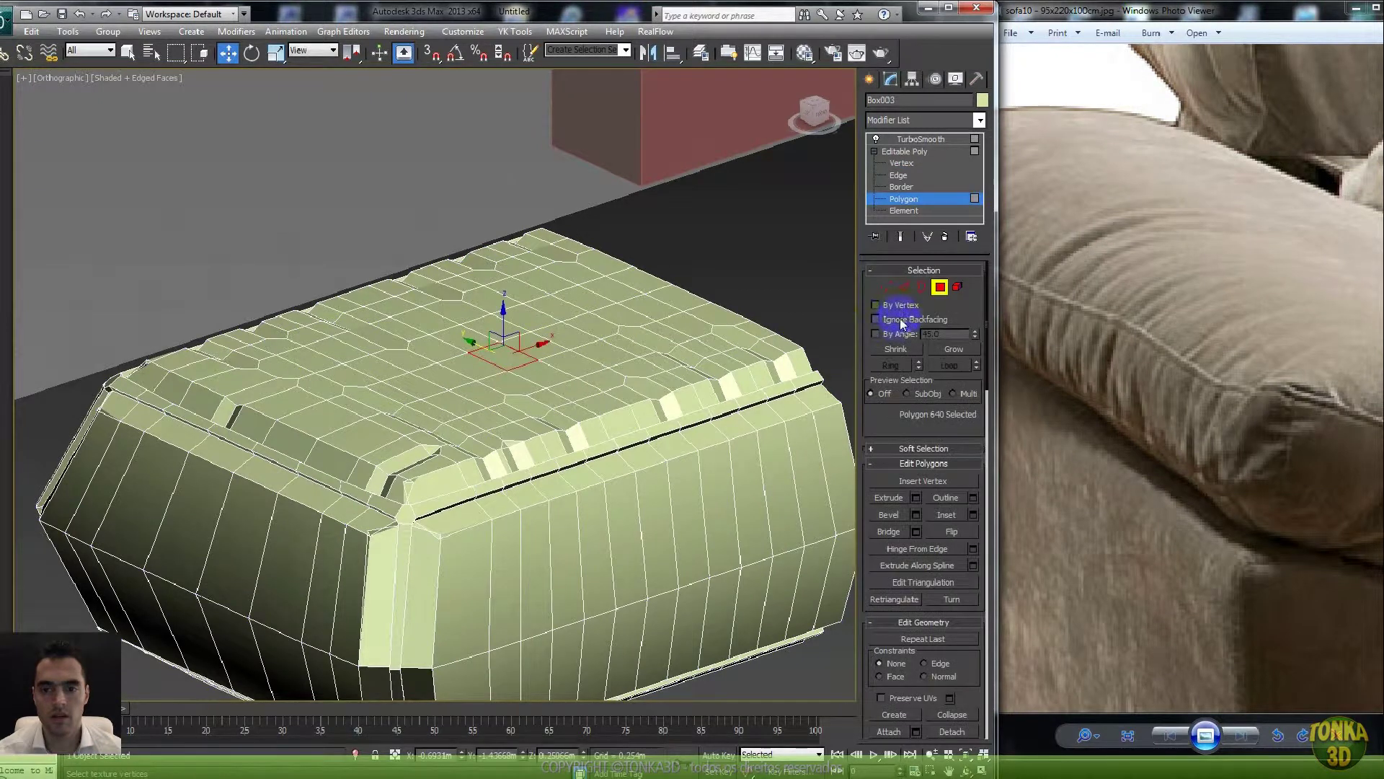
{"action": "key", "text": "1"}
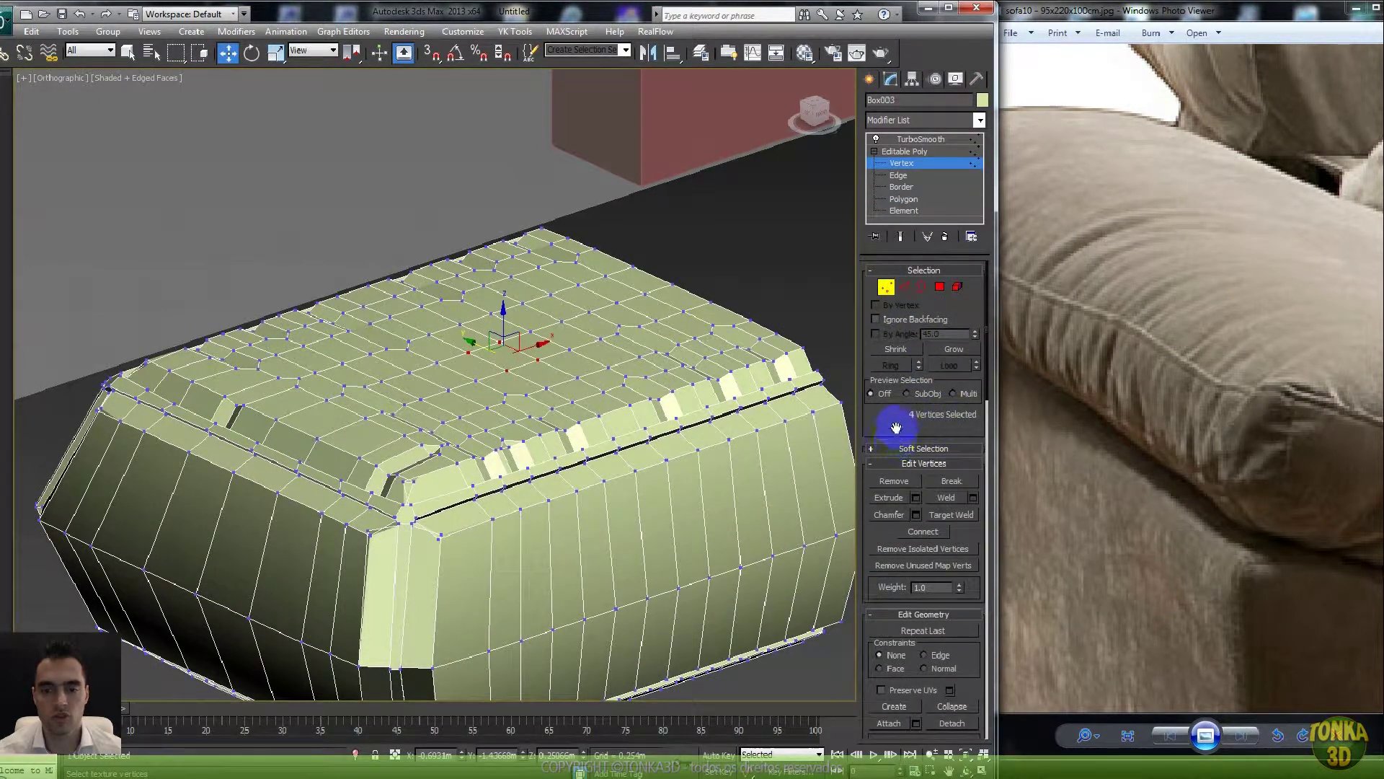
{"action": "left_click", "coordinate": [876, 415]}
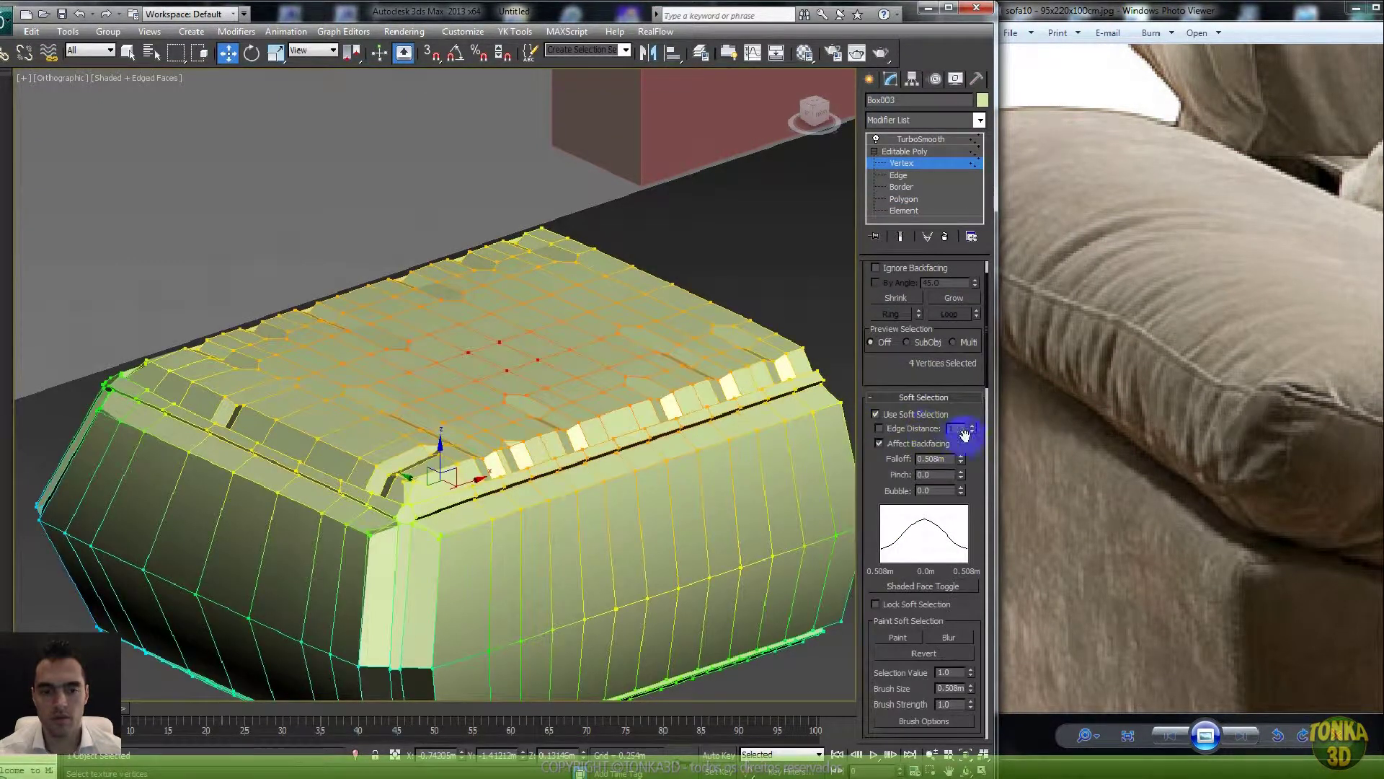
{"action": "left_click_drag", "start_coordinate": [963, 462], "coordinate": [962, 501]}
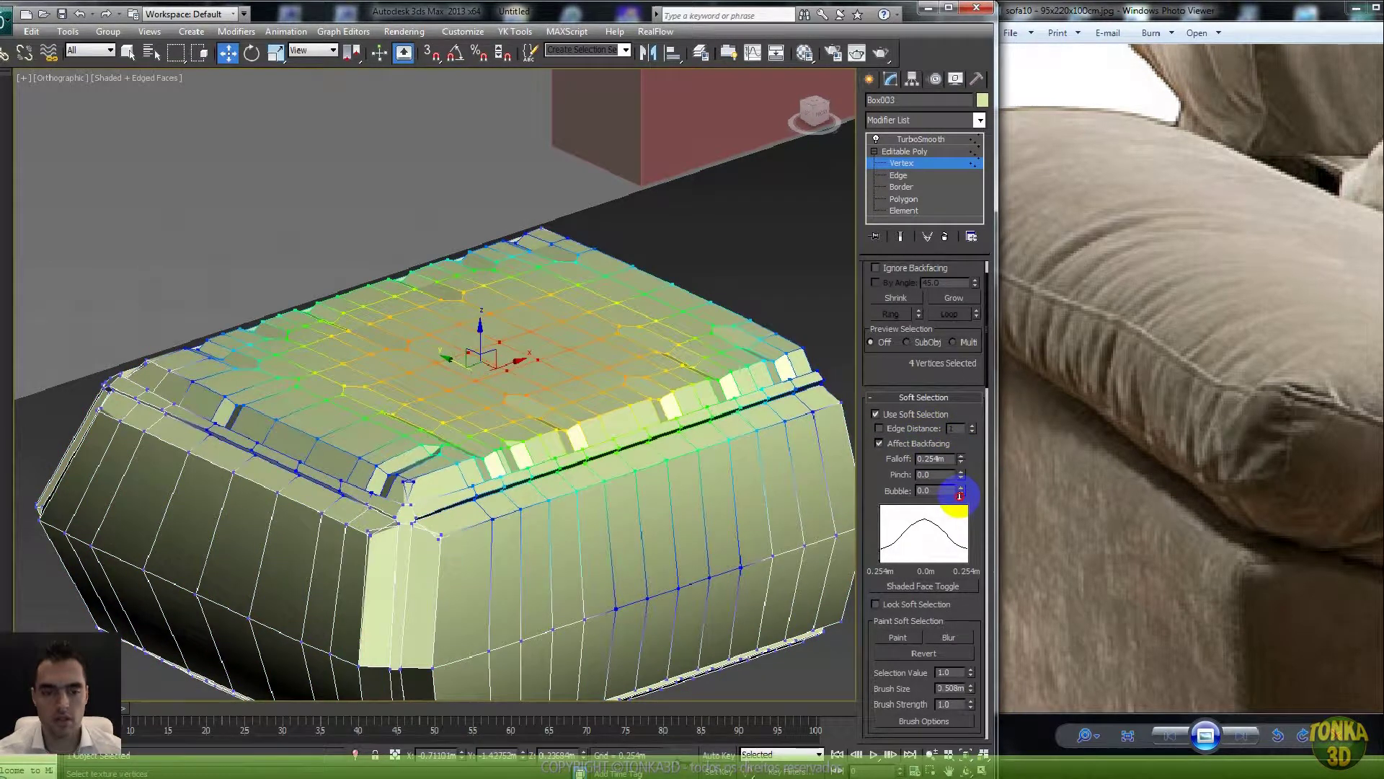
- Add eight neighbouring vertices along the two middle rows of the cushion's top to the soft selection
{"action": "left_click", "coordinate": [477, 383], "text": "ctrl"}
{"action": "left_click", "coordinate": [436, 364], "text": "ctrl"}
{"action": "left_click", "coordinate": [409, 372], "text": "ctrl"}
{"action": "left_click", "coordinate": [447, 391], "text": "ctrl"}
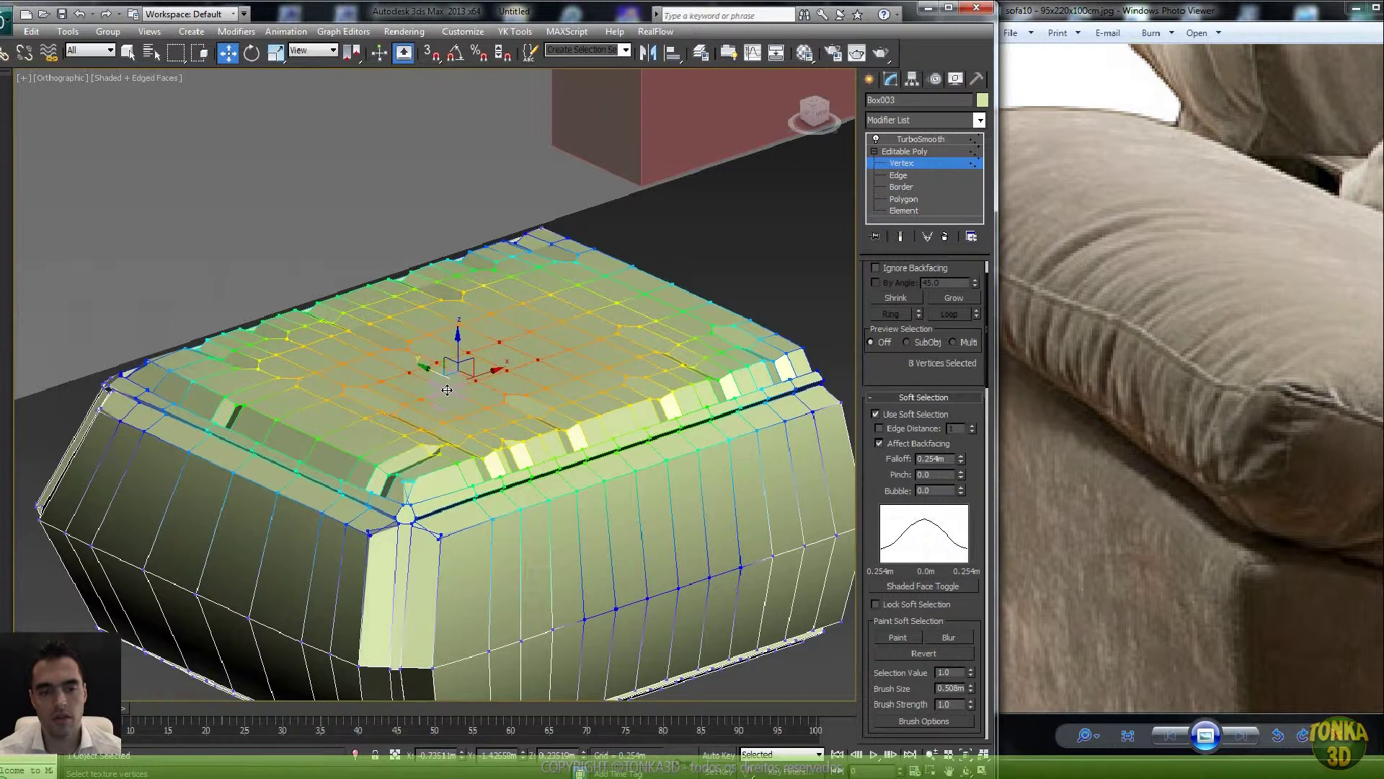
{"action": "left_click", "coordinate": [420, 399], "text": "ctrl"}
{"action": "left_click", "coordinate": [383, 382], "text": "ctrl"}
{"action": "left_click", "coordinate": [599, 338], "text": "ctrl"}
{"action": "left_click", "coordinate": [560, 321], "text": "ctrl"}
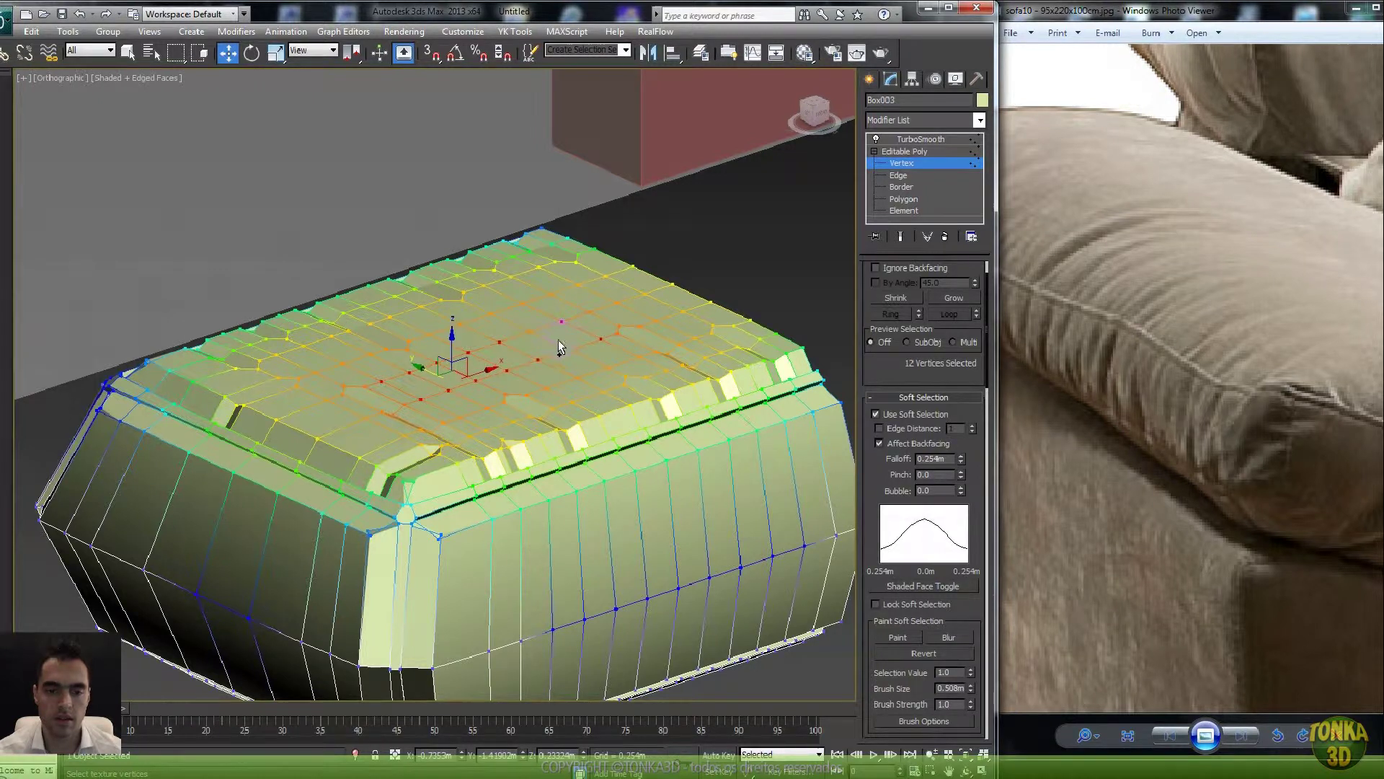
- Replace the selection with the single row of 11 vertices running lengthwise along the middle of the cushion's top
{"action": "middle_click_drag", "start_coordinate": [595, 337], "coordinate": [530, 230], "text": "alt"}
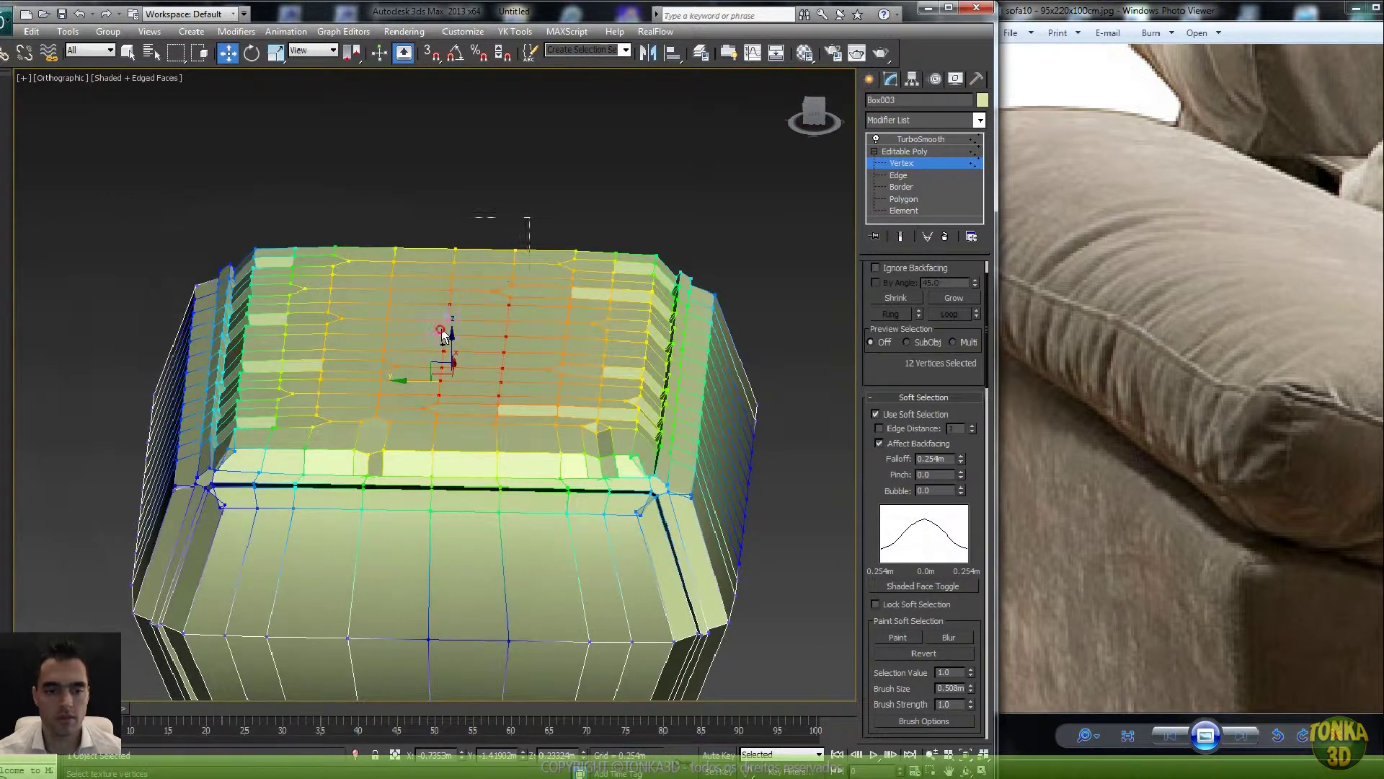
{"action": "left_click_drag", "start_coordinate": [426, 347], "coordinate": [423, 346], "text": "ctrl"}
{"action": "middle_click_drag", "start_coordinate": [507, 251], "coordinate": [449, 222], "text": "alt"}
{"action": "left_click_drag", "start_coordinate": [423, 396], "coordinate": [423, 396]}
{"action": "left_click_drag", "start_coordinate": [410, 226], "coordinate": [458, 401]}
{"action": "middle_click_drag", "start_coordinate": [497, 374], "coordinate": [433, 377], "text": "alt"}
- Show the smoothed end result without edged faces and raise the softly selected middle row about 0.028 m to bulge the top
{"action": "left_click_drag", "start_coordinate": [444, 342], "coordinate": [445, 311]}
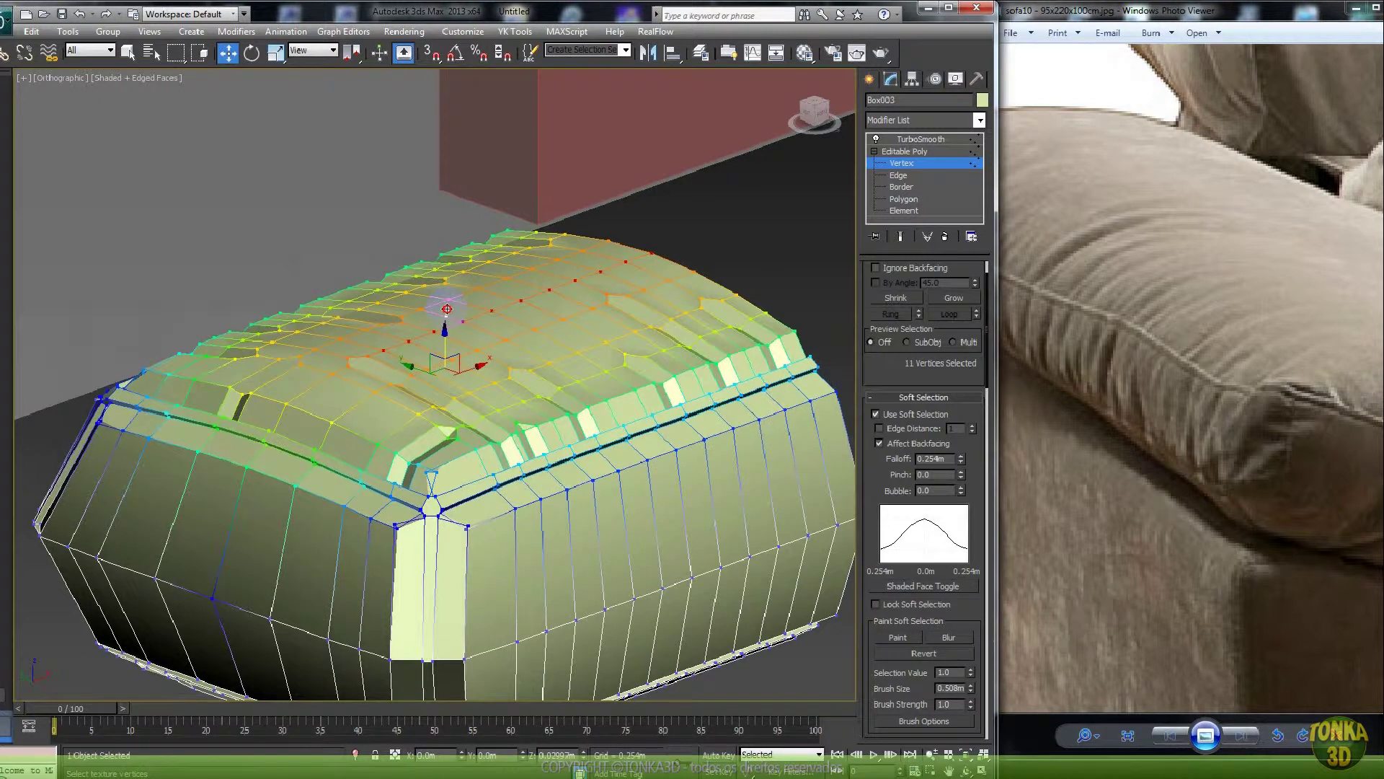
{"action": "key", "text": "ctrl+z"}
{"action": "left_click", "coordinate": [900, 237]}
{"action": "key", "text": "F4"}
{"action": "left_click_drag", "start_coordinate": [445, 337], "coordinate": [448, 308]}
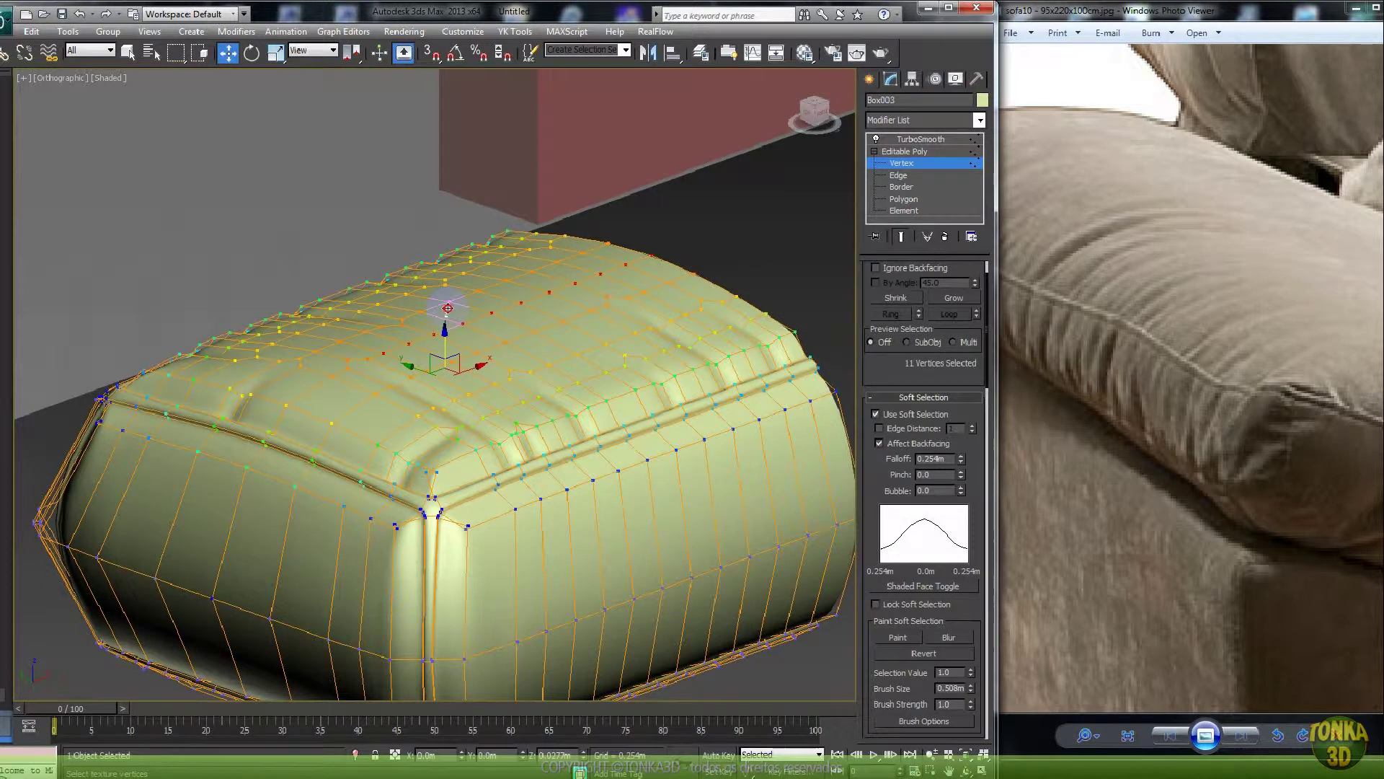
- Turn off Soft Selection and collapse the pair of vertices just above the near seam corner into one vertex
{"action": "left_click", "coordinate": [896, 165]}
{"action": "middle_click_drag", "start_coordinate": [631, 311], "coordinate": [581, 365], "text": "alt"}
{"action": "scroll", "coordinate": [541, 378], "scroll_direction": "down", "scroll_amount": 3}
{"action": "scroll", "coordinate": [596, 340], "scroll_direction": "up", "scroll_amount": 8}
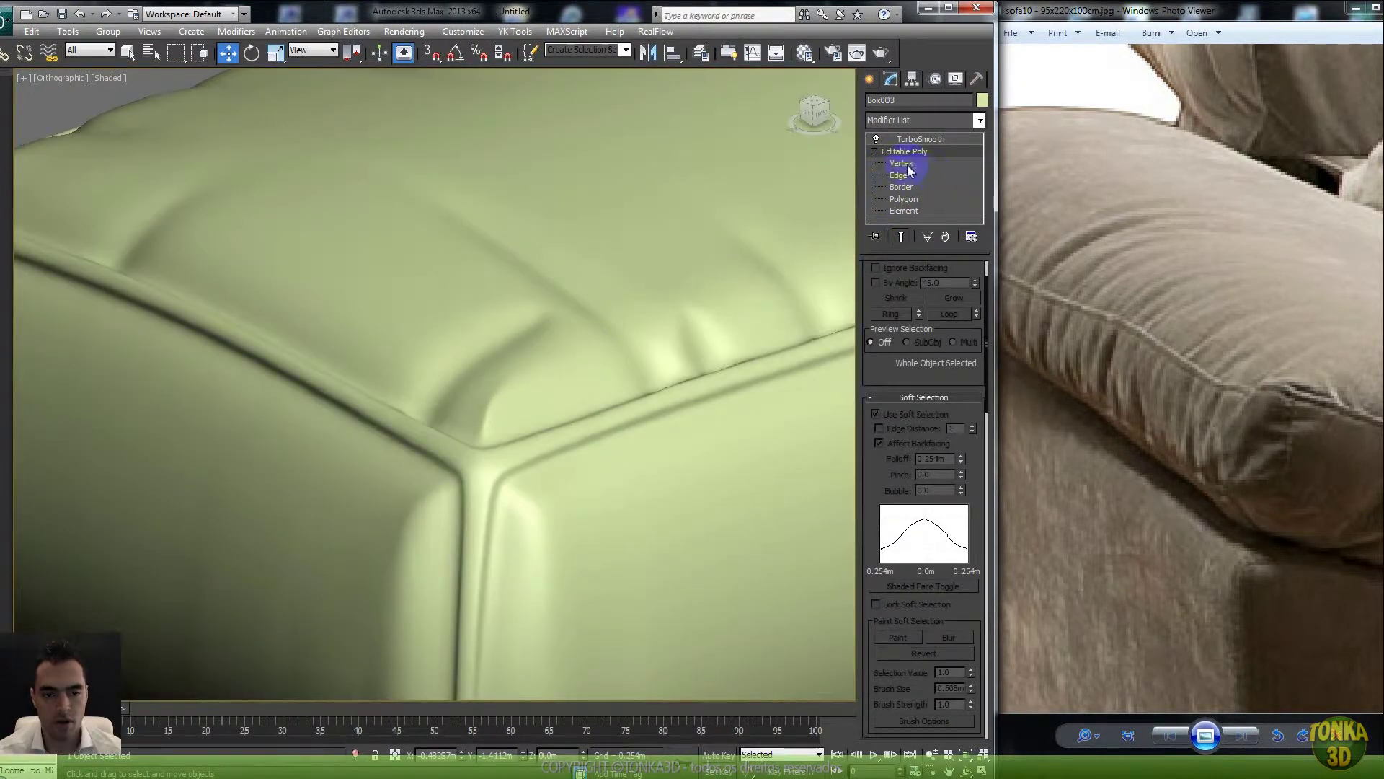
{"action": "left_click", "coordinate": [908, 166]}
{"action": "scroll", "coordinate": [534, 349], "scroll_direction": "up", "scroll_amount": 4}
{"action": "key", "text": "F3"}
{"action": "left_click_drag", "start_coordinate": [554, 347], "coordinate": [483, 372]}
{"action": "key", "text": "F3"}
{"action": "right_click", "coordinate": [581, 356]}
{"action": "left_click", "coordinate": [556, 194]}
- Collapse the two matching vertices just above the seam at the cushion's next top corner into one
{"action": "scroll", "coordinate": [580, 318], "scroll_direction": "down", "scroll_amount": 4}
{"action": "middle_click_drag", "start_coordinate": [507, 334], "coordinate": [670, 345], "text": "alt"}
{"action": "middle_click_drag", "start_coordinate": [361, 375], "coordinate": [620, 187]}
{"action": "scroll", "coordinate": [473, 302], "scroll_direction": "up", "scroll_amount": 5}
{"action": "key", "text": "F3"}
{"action": "middle_click_drag", "start_coordinate": [431, 291], "coordinate": [524, 314], "text": "alt"}
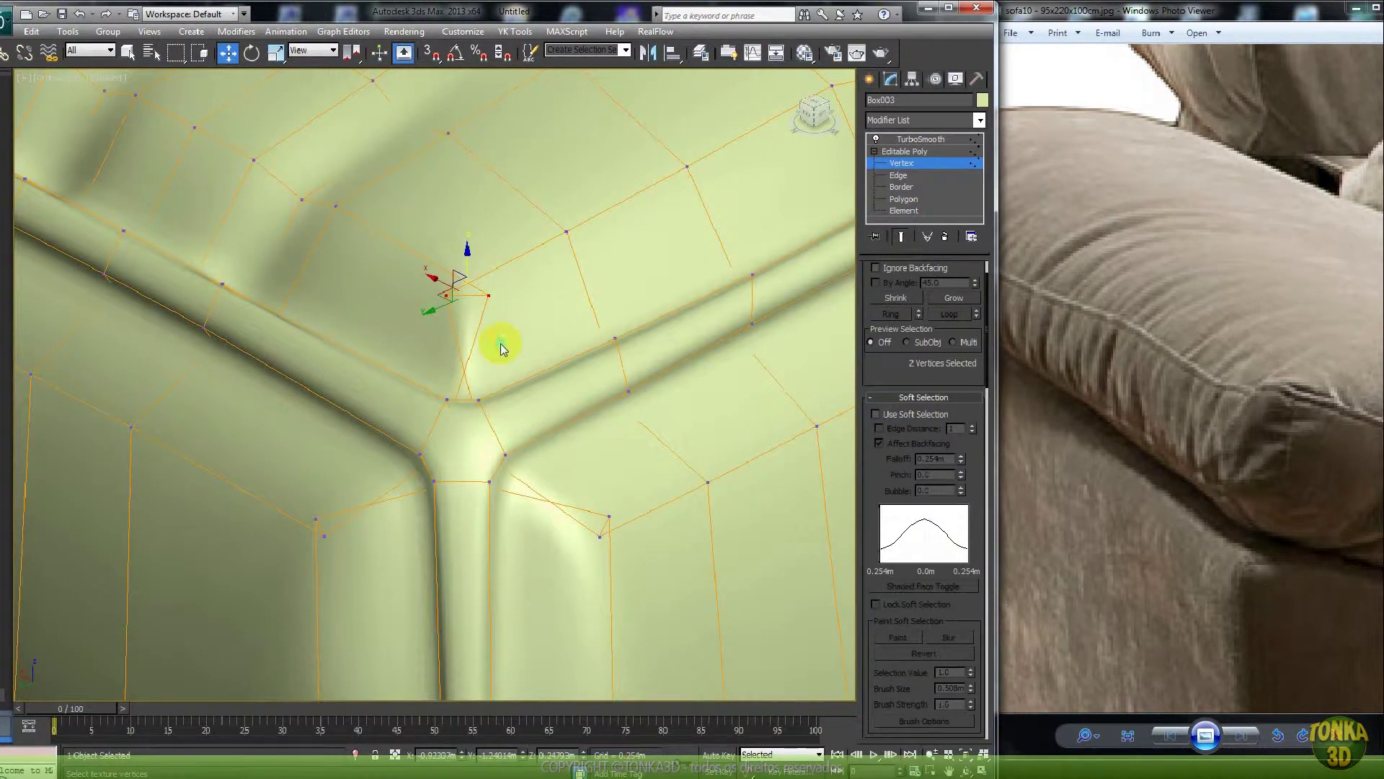
{"action": "right_click", "coordinate": [498, 340]}
{"action": "left_click", "coordinate": [471, 179]}
- Inspect the smoothed cushion's corners, seams and wrinkles with and without the vertex cage shown
{"action": "middle_click_drag", "start_coordinate": [480, 289], "coordinate": [556, 347], "text": "alt"}
{"action": "scroll", "coordinate": [513, 343], "scroll_direction": "down", "scroll_amount": 3}
{"action": "scroll", "coordinate": [655, 419], "scroll_direction": "down", "scroll_amount": 3}
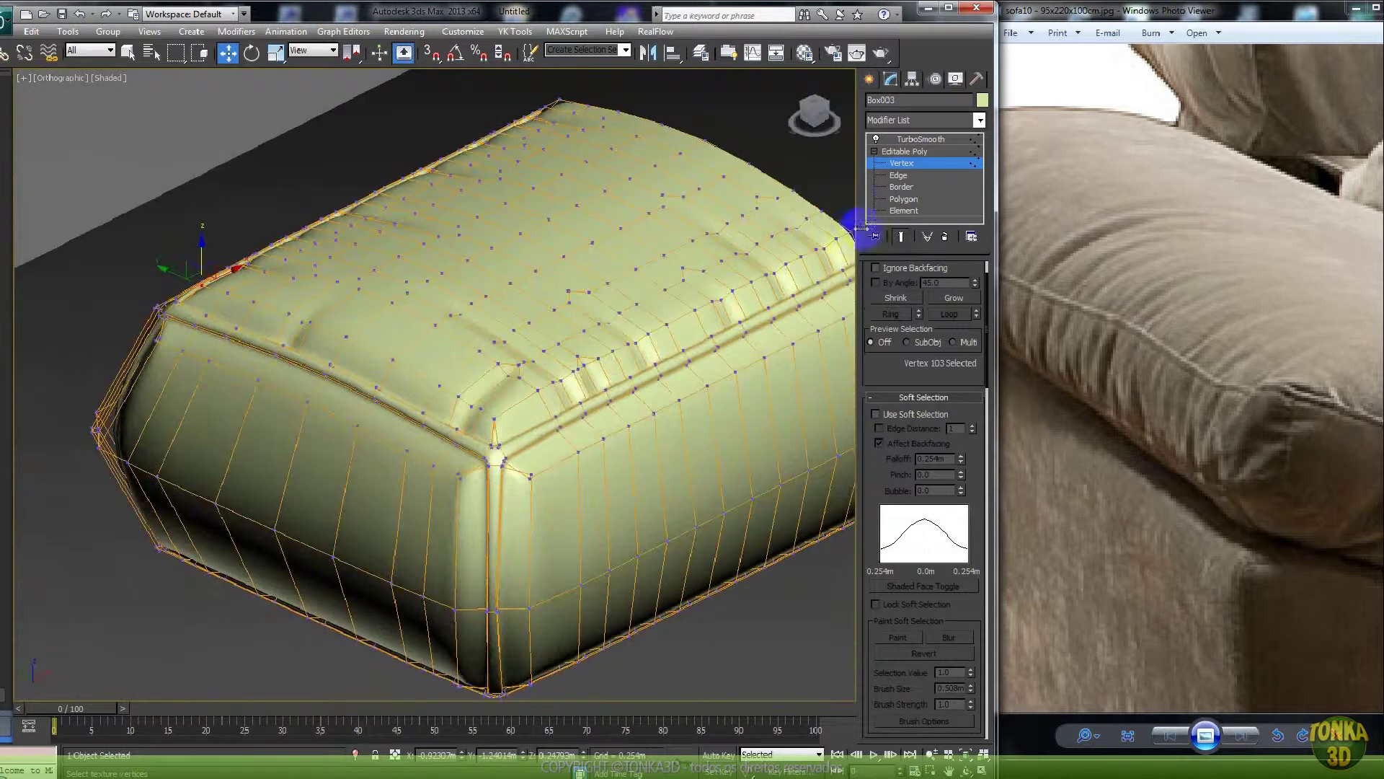
{"action": "left_click", "coordinate": [900, 164]}
{"action": "scroll", "coordinate": [557, 317], "scroll_direction": "down", "scroll_amount": 1}
{"action": "scroll", "coordinate": [502, 320], "scroll_direction": "up", "scroll_amount": 5}
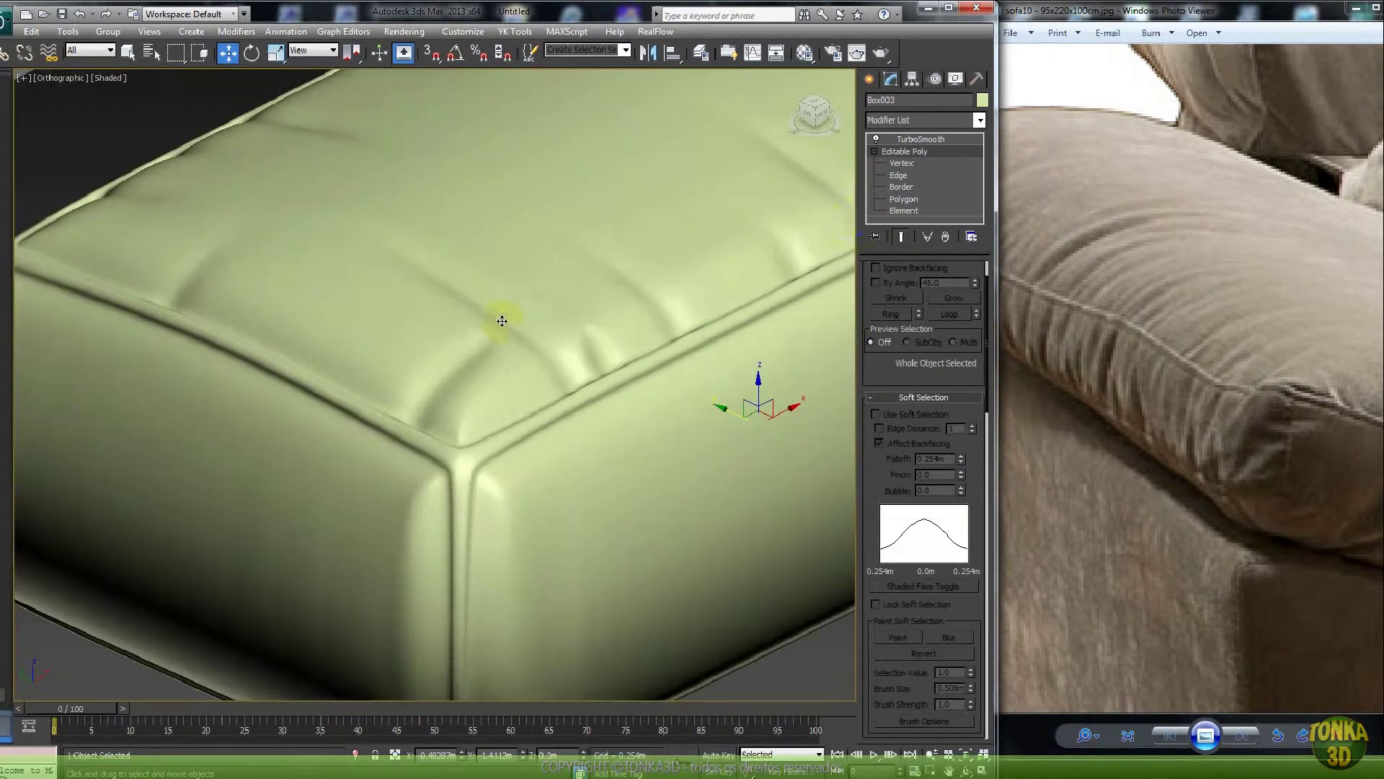
{"action": "left_click", "coordinate": [901, 165]}
{"action": "scroll", "coordinate": [538, 322], "scroll_direction": "up", "scroll_amount": 3}
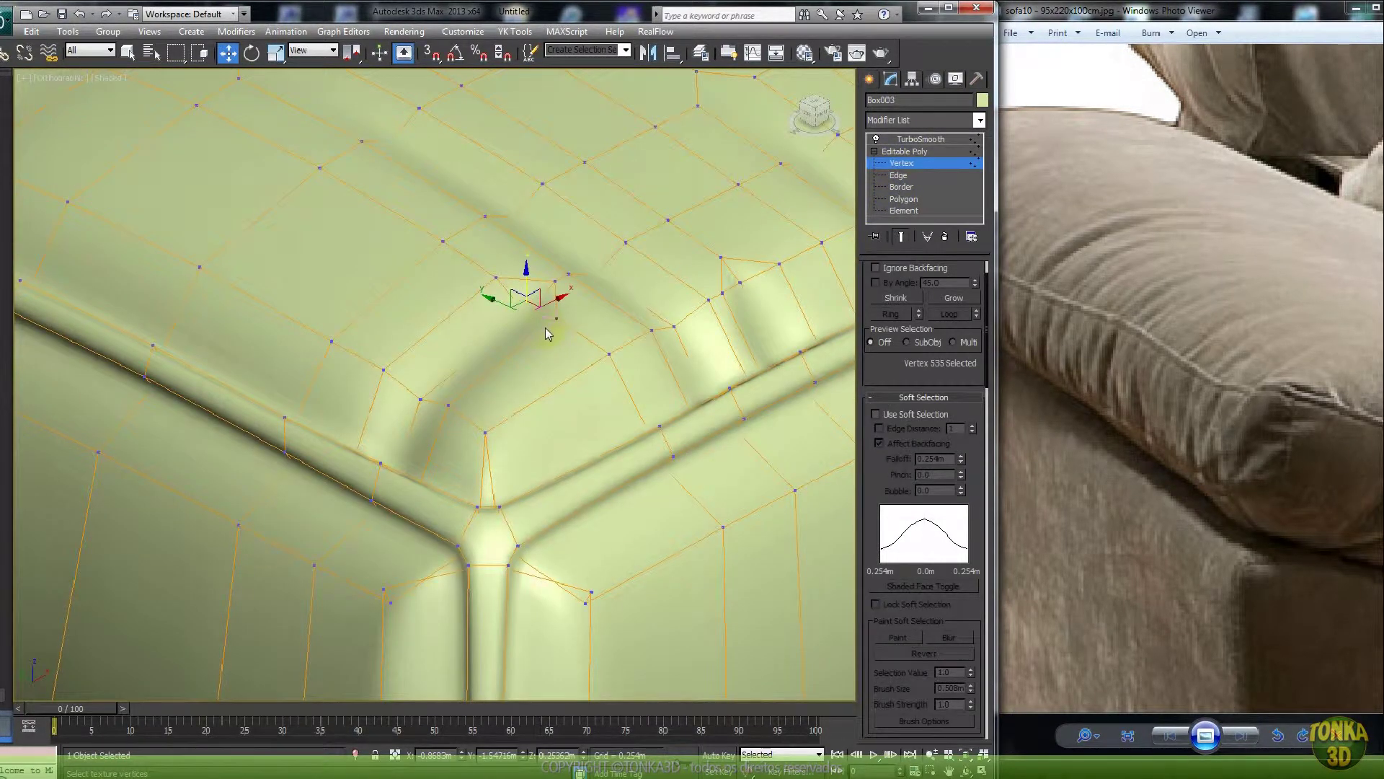
{"action": "left_click", "coordinate": [546, 333]}
{"action": "scroll", "coordinate": [553, 331], "scroll_direction": "down", "scroll_amount": 5}
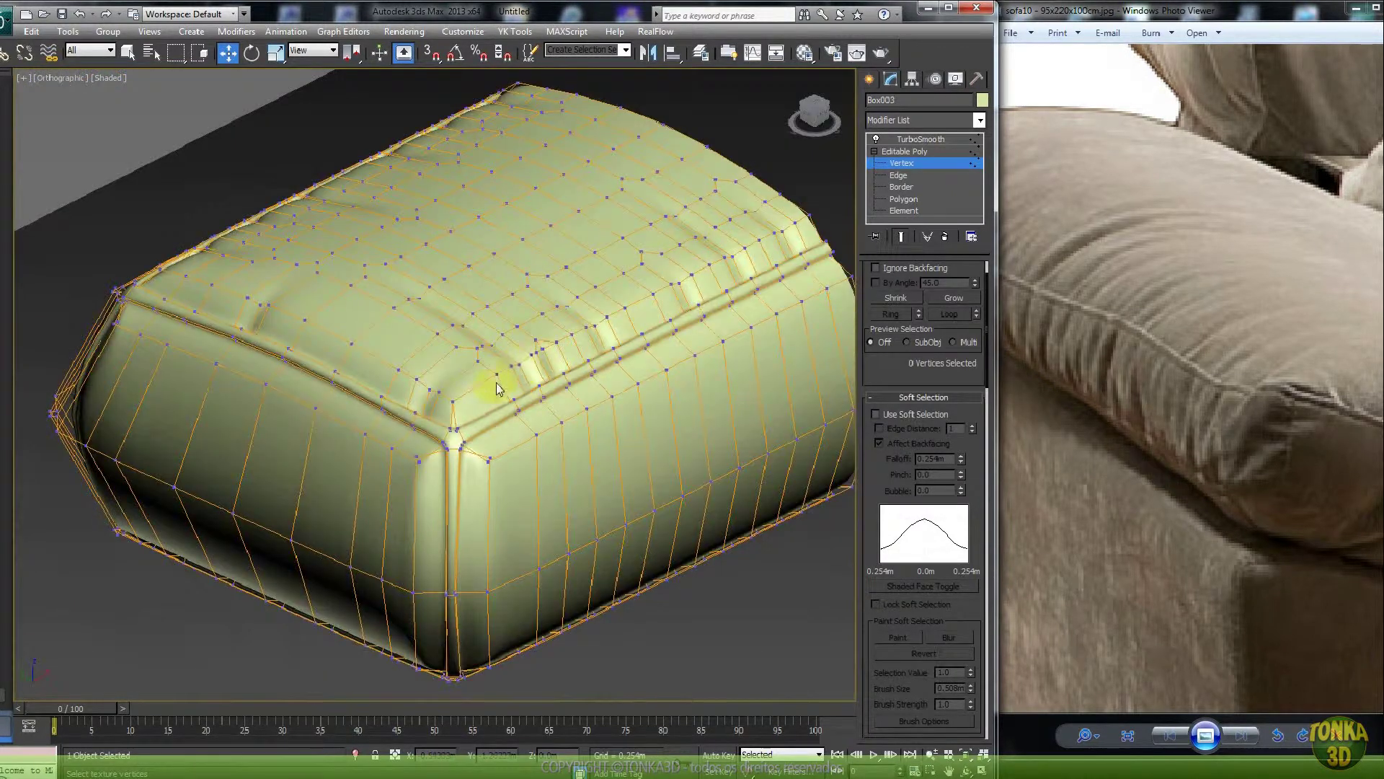
{"action": "left_click", "coordinate": [901, 166]}
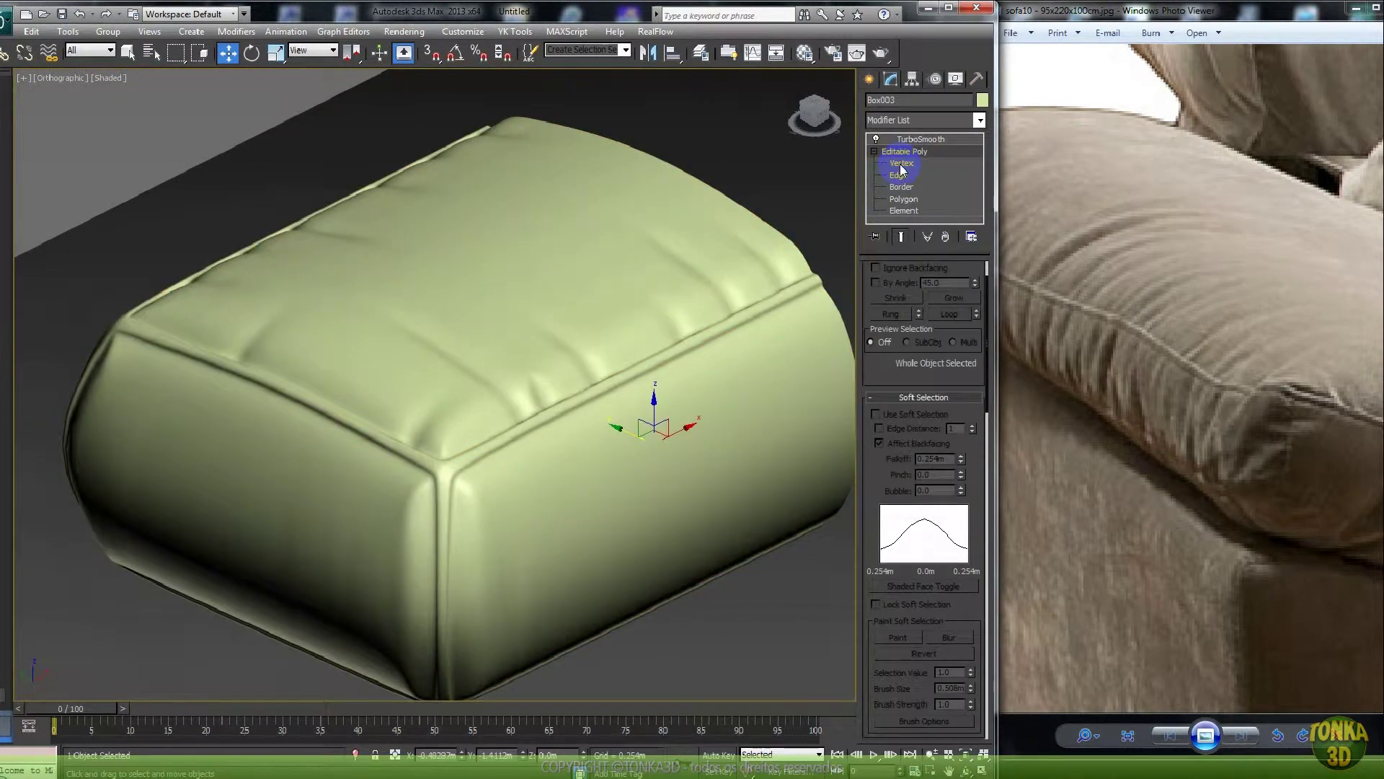
{"action": "middle_click_drag", "start_coordinate": [569, 339], "coordinate": [611, 356], "text": "alt"}
{"action": "scroll", "coordinate": [617, 360], "scroll_direction": "up", "scroll_amount": 5}
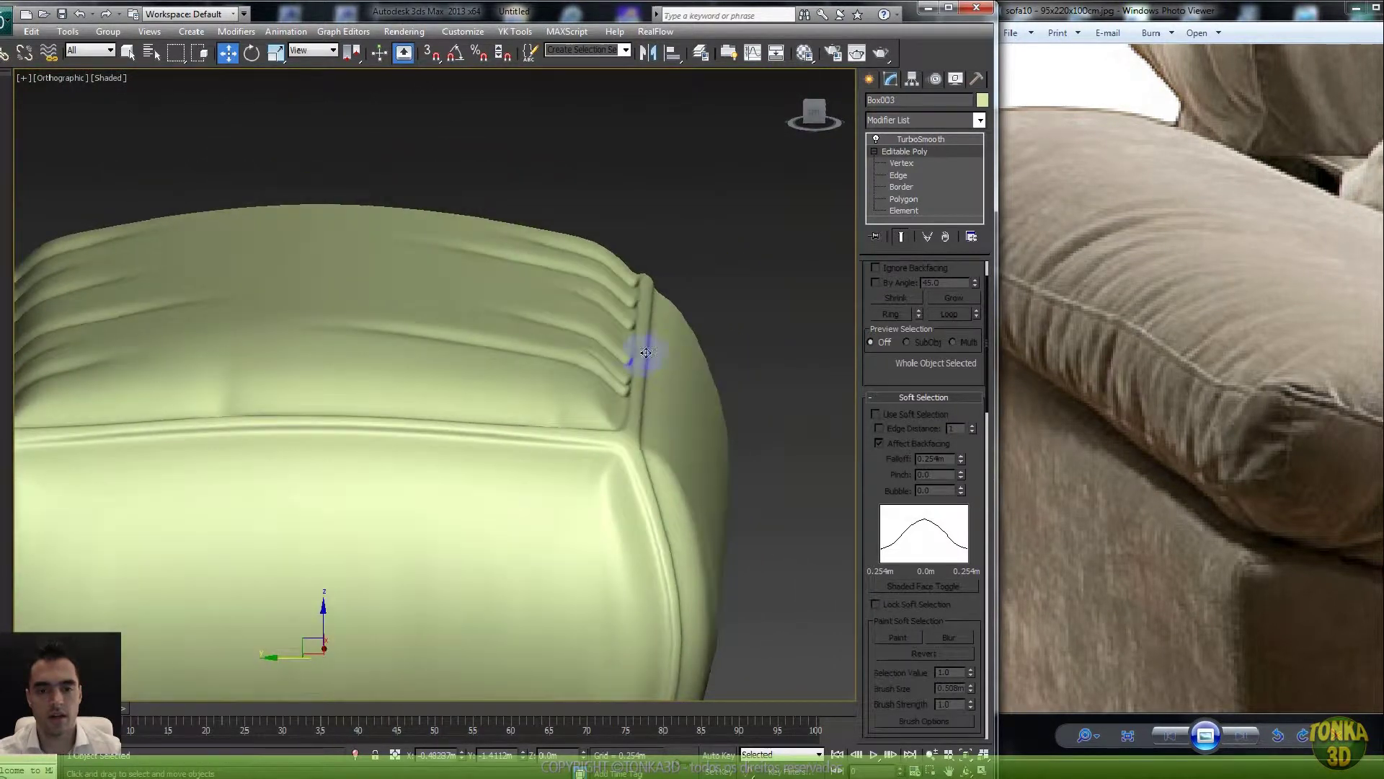
- In the Right view, select the 26 vertices where the top bends toward one seam and move them slightly down and inward
{"action": "left_click", "coordinate": [900, 164]}
{"action": "middle_click_drag", "start_coordinate": [655, 323], "coordinate": [653, 345]}
{"action": "scroll", "coordinate": [654, 345], "scroll_direction": "up", "scroll_amount": 2}
{"action": "scroll", "coordinate": [653, 344], "scroll_direction": "down", "scroll_amount": 2}
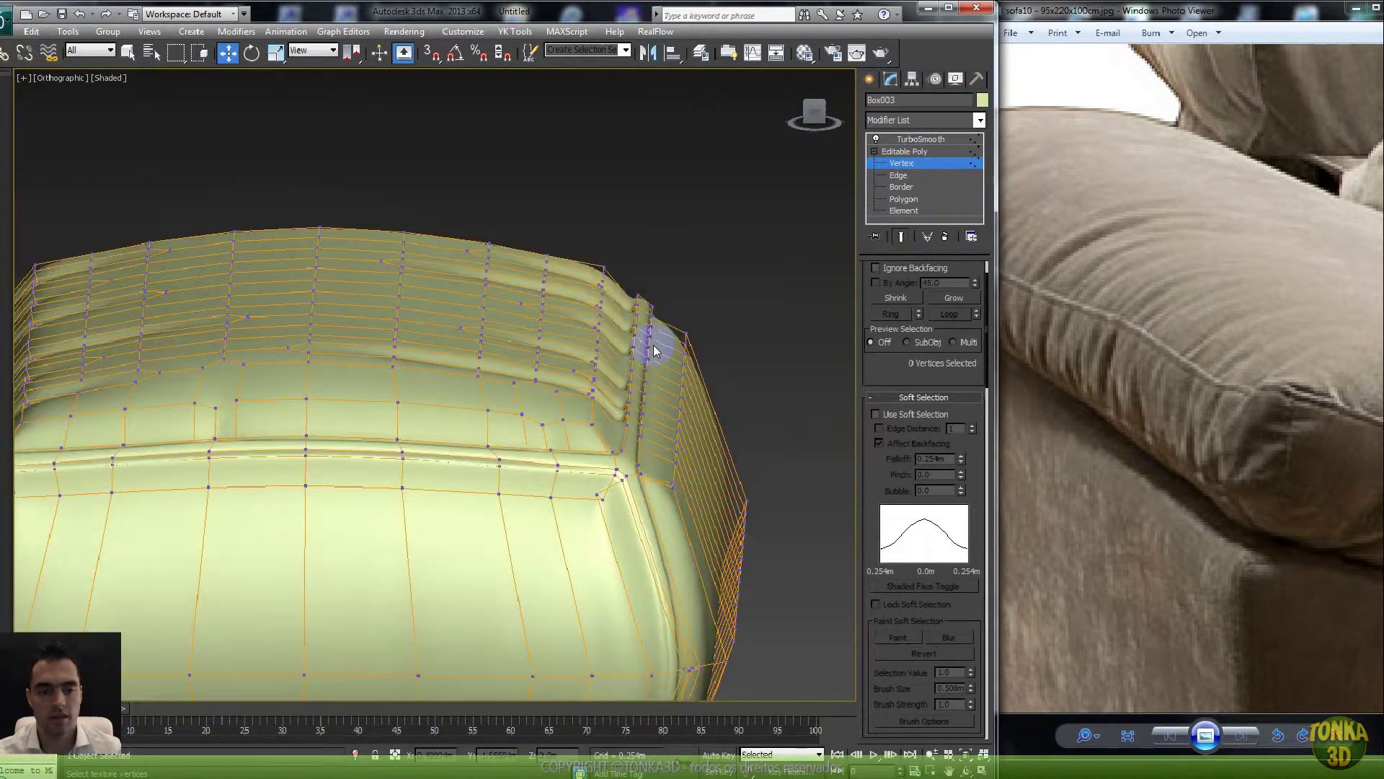
{"action": "key", "text": "r"}
{"action": "middle_click_drag", "start_coordinate": [445, 402], "coordinate": [529, 476]}
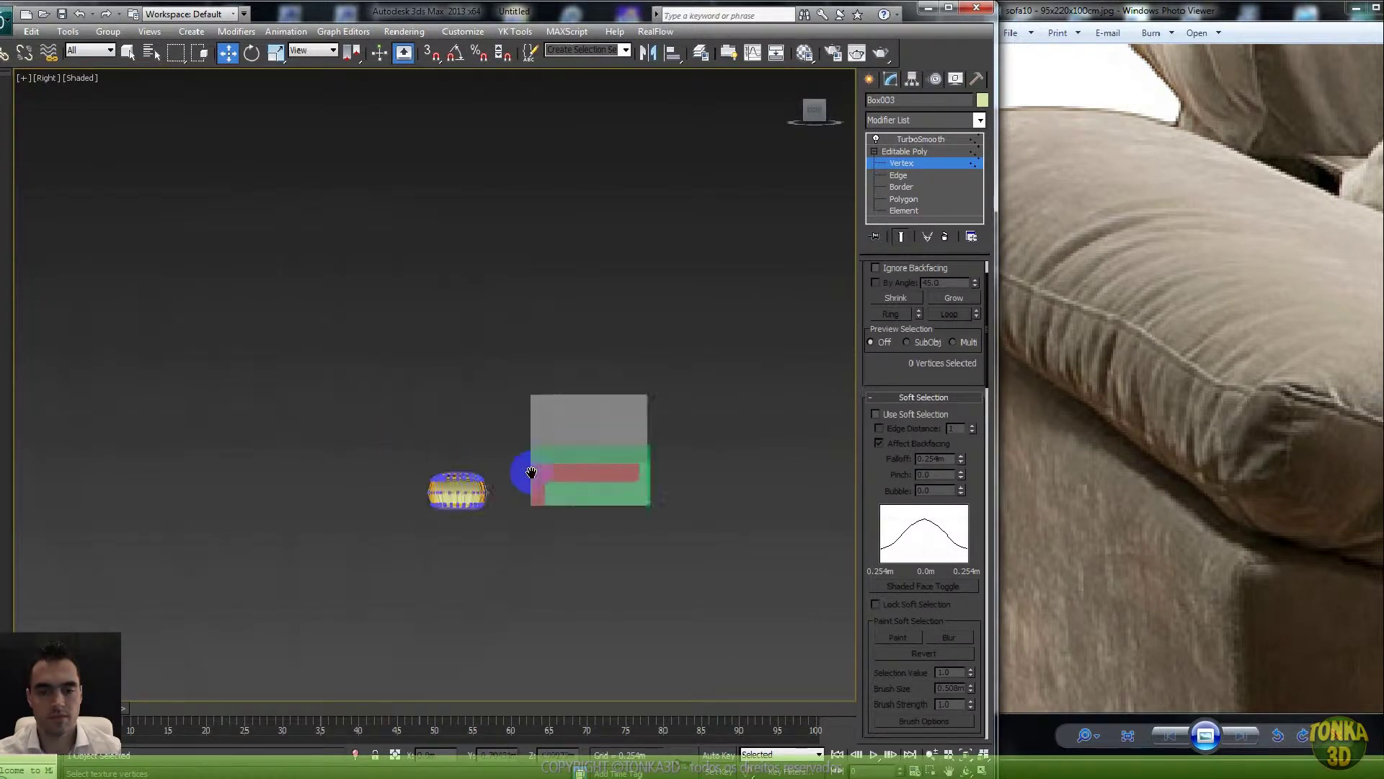
{"action": "scroll", "coordinate": [529, 479], "scroll_direction": "up", "scroll_amount": 5}
{"action": "middle_click_drag", "start_coordinate": [497, 525], "coordinate": [454, 253]}
{"action": "scroll", "coordinate": [602, 395], "scroll_direction": "up", "scroll_amount": 8}
{"action": "key", "text": "F3"}
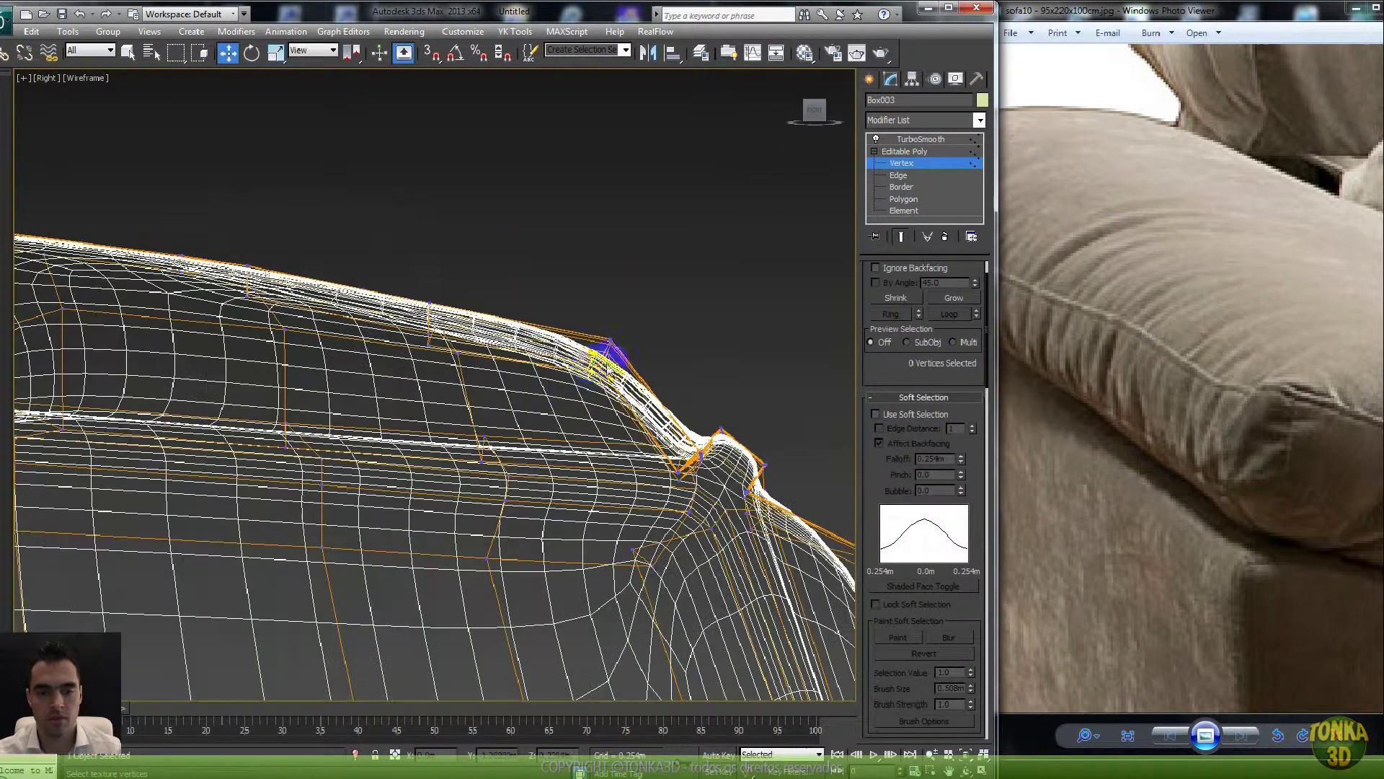
{"action": "key", "text": "F3"}
{"action": "scroll", "coordinate": [600, 386], "scroll_direction": "down", "scroll_amount": 5}
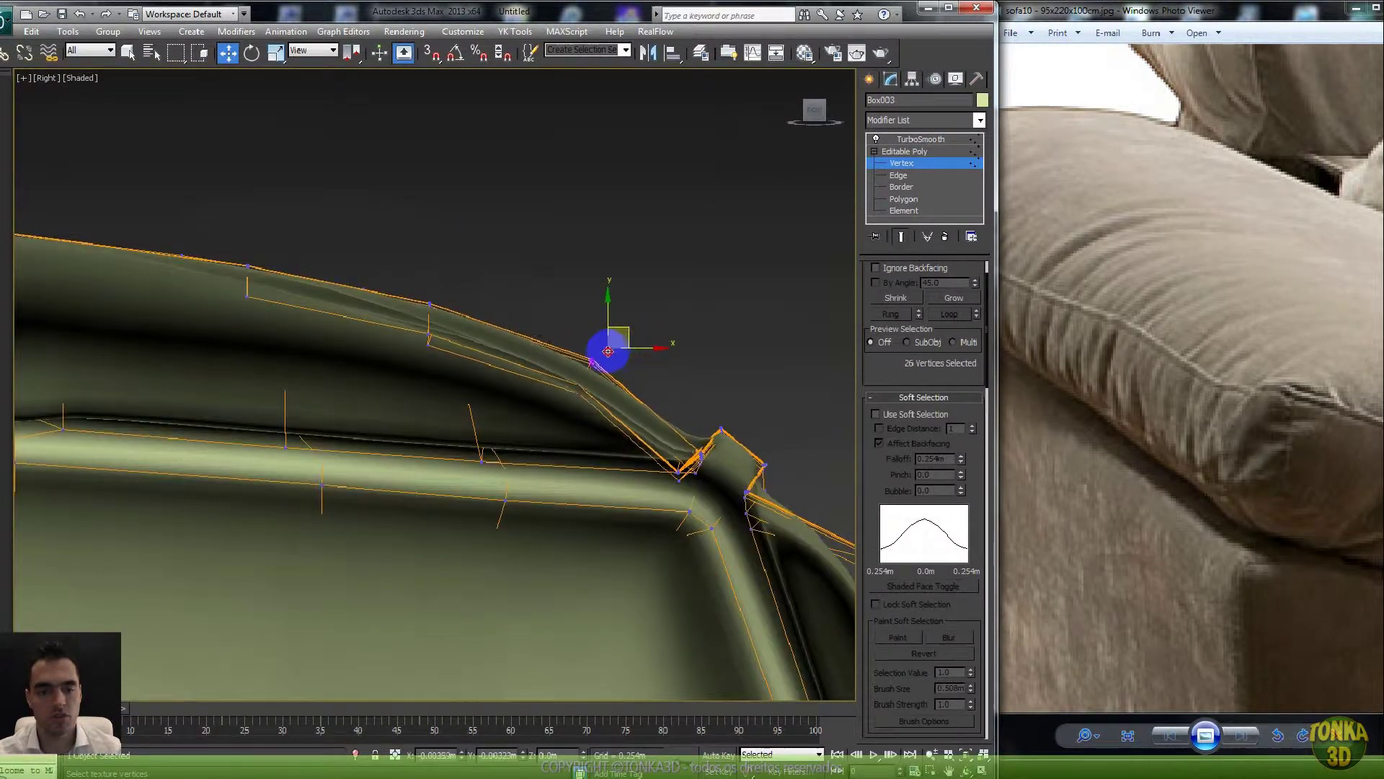
- Move the matching 26 vertices beside the opposite seam slightly down and inward, and select the outlying vertex next to them
{"action": "scroll", "coordinate": [429, 411], "scroll_direction": "down", "scroll_amount": 4}
{"action": "middle_click_drag", "start_coordinate": [429, 411], "coordinate": [890, 389]}
{"action": "scroll", "coordinate": [284, 396], "scroll_direction": "up", "scroll_amount": 5}
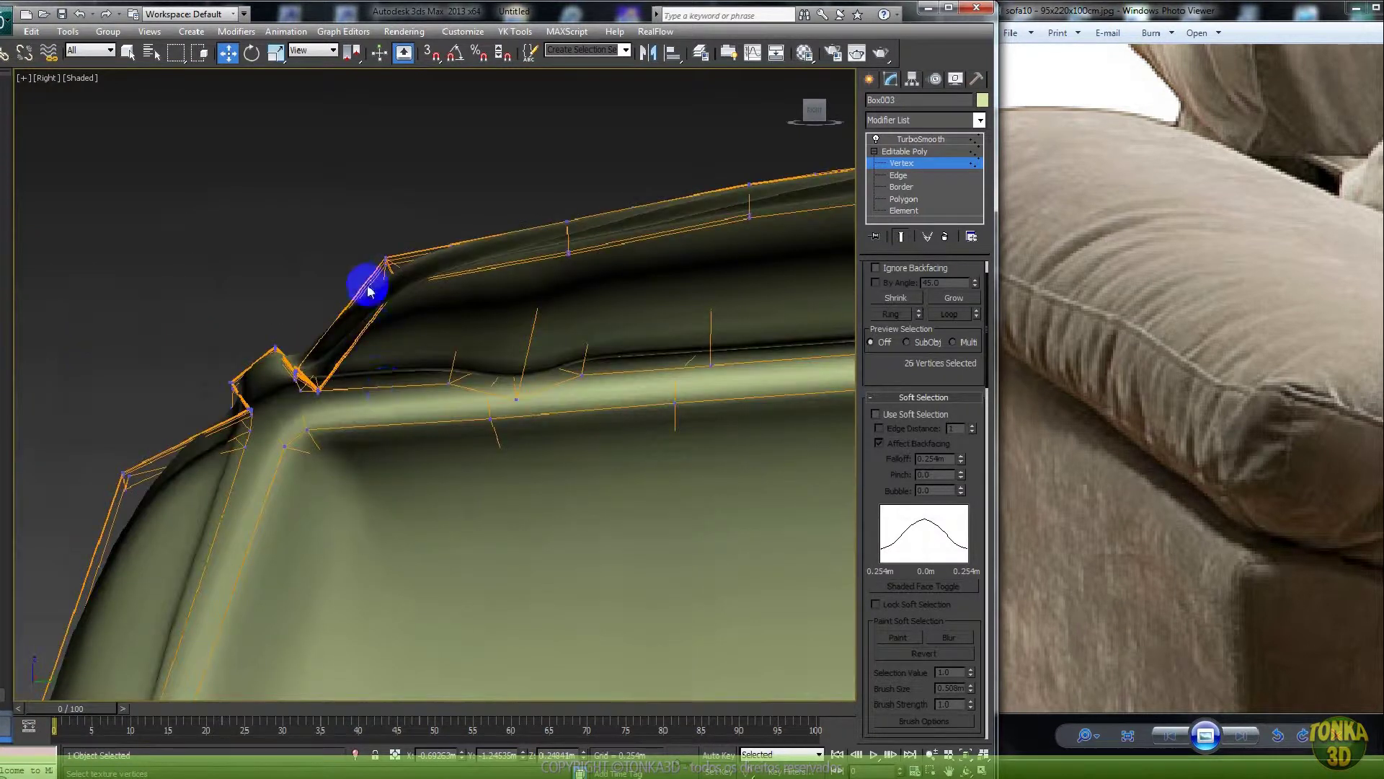
{"action": "key", "text": "F3"}
{"action": "left_click_drag", "start_coordinate": [352, 235], "coordinate": [483, 328]}
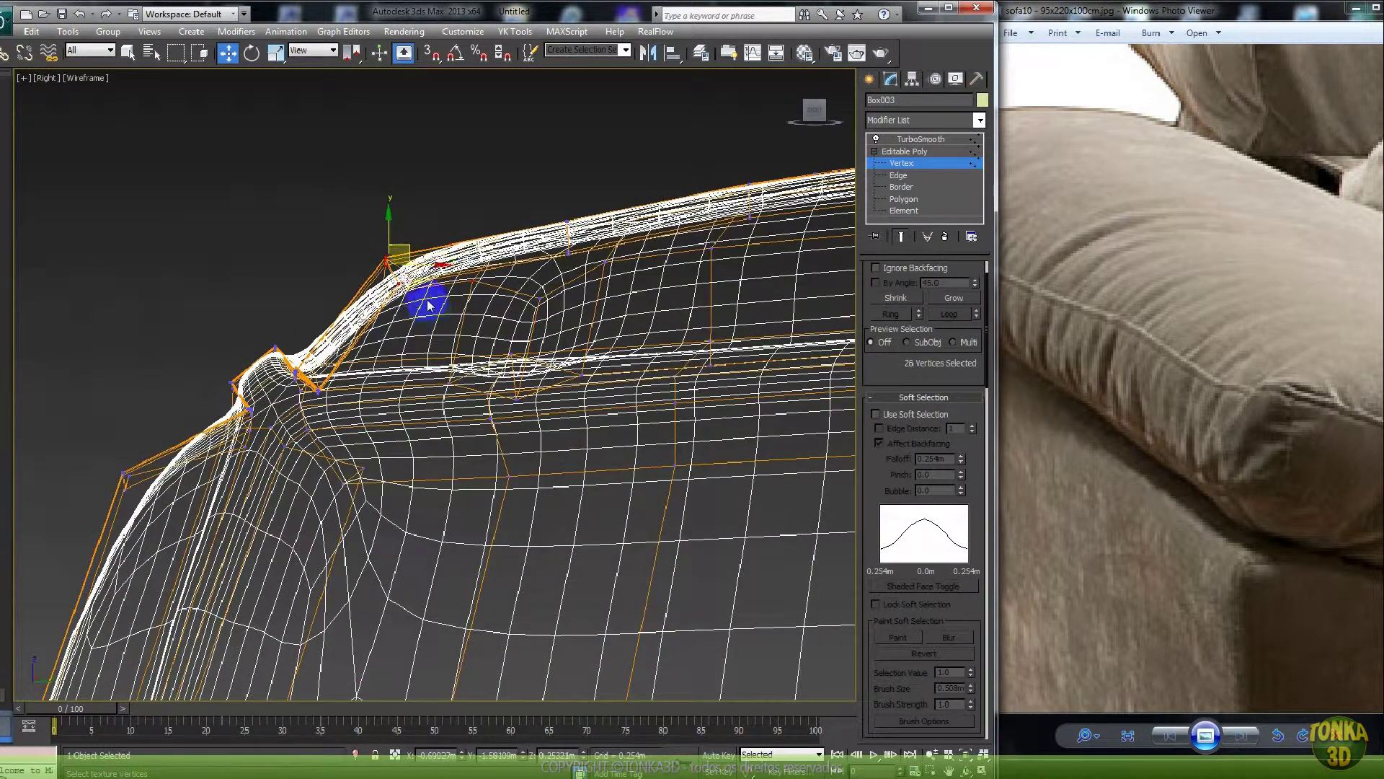
{"action": "key", "text": "F3"}
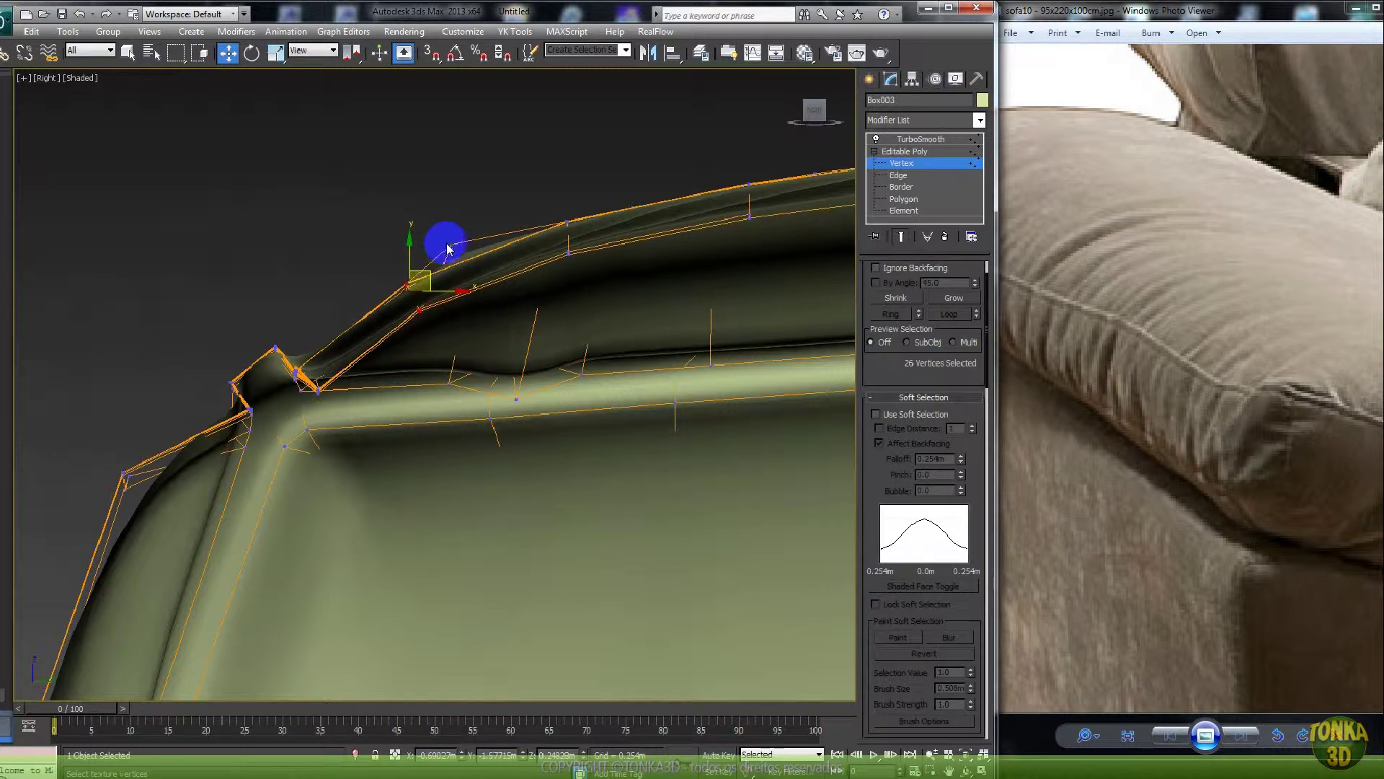
{"action": "key", "text": "F3"}
{"action": "left_click", "coordinate": [455, 258]}
{"action": "key", "text": "F3"}
{"action": "mouse_move", "coordinate": [458, 263]}
{"action": "middle_mouse_down", "text": "alt"}
{"action": "mouse_move", "coordinate": [526, 380]}
{"action": "mouse_move", "coordinate": [703, 401]}
{"action": "middle_mouse_up", "text": "alt"}
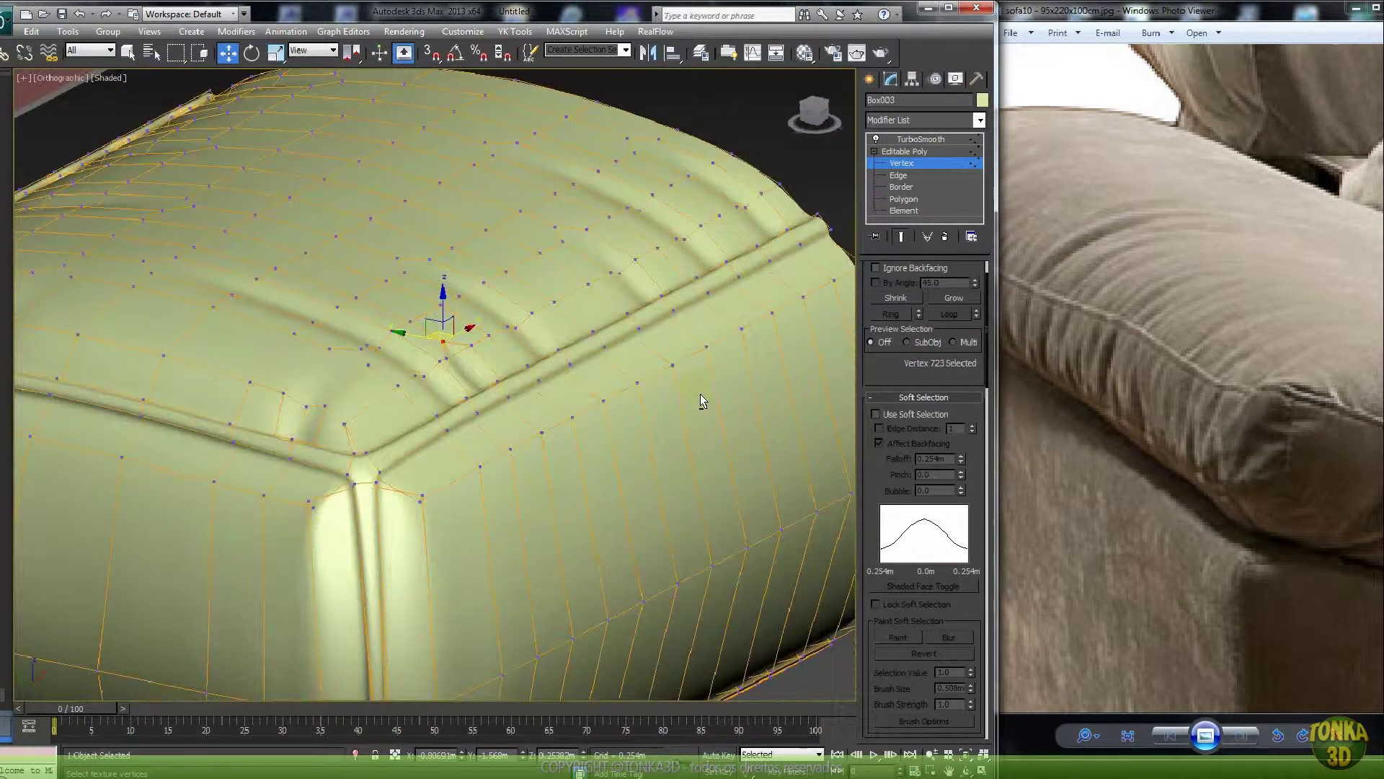
- Examine the bulged, smoothed cushion from several angles against the reference photo, checking its wrinkles and seam edges
{"action": "left_click", "coordinate": [911, 165]}
{"action": "scroll", "coordinate": [504, 366], "scroll_direction": "down", "scroll_amount": 5}
{"action": "mouse_move", "coordinate": [578, 383]}
{"action": "middle_mouse_down", "text": "alt"}
{"action": "mouse_move", "coordinate": [526, 393]}
{"action": "mouse_move", "coordinate": [516, 451]}
{"action": "mouse_move", "coordinate": [540, 382]}
{"action": "mouse_move", "coordinate": [514, 397]}
{"action": "middle_mouse_up", "text": "alt"}
{"action": "scroll", "coordinate": [575, 370], "scroll_direction": "up", "scroll_amount": 5}
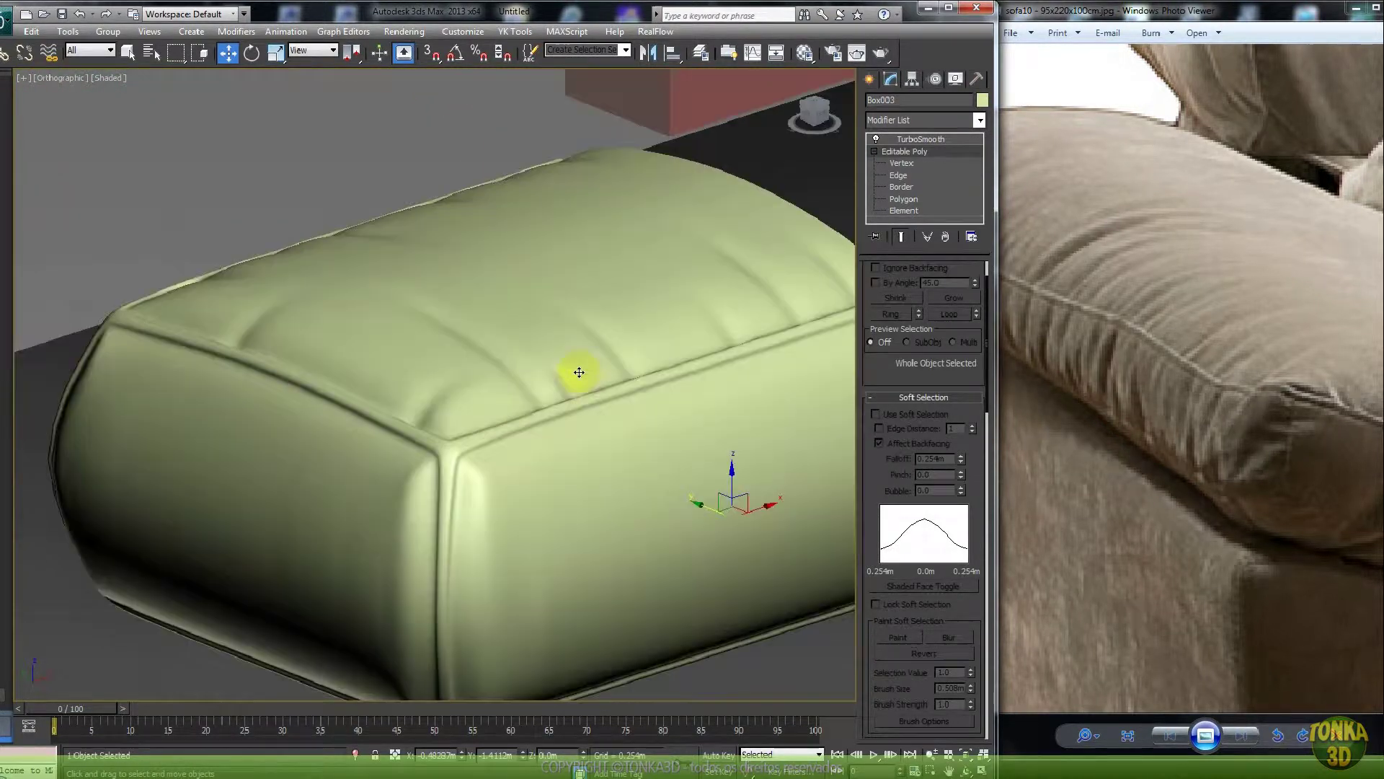
{"action": "mouse_move", "coordinate": [573, 381]}
{"action": "middle_mouse_down", "text": "alt"}
{"action": "mouse_move", "coordinate": [405, 379]}
{"action": "mouse_move", "coordinate": [556, 359]}
{"action": "mouse_move", "coordinate": [550, 429]}
{"action": "mouse_move", "coordinate": [526, 433]}
{"action": "mouse_move", "coordinate": [474, 382]}
{"action": "middle_mouse_up", "text": "alt"}
{"action": "scroll", "coordinate": [476, 418], "scroll_direction": "down", "scroll_amount": 6}
{"action": "scroll", "coordinate": [477, 386], "scroll_direction": "up", "scroll_amount": 6}
{"action": "scroll", "coordinate": [582, 381], "scroll_direction": "down", "scroll_amount": 2}
{"action": "middle_click_drag", "start_coordinate": [581, 381], "coordinate": [528, 394], "text": "alt"}
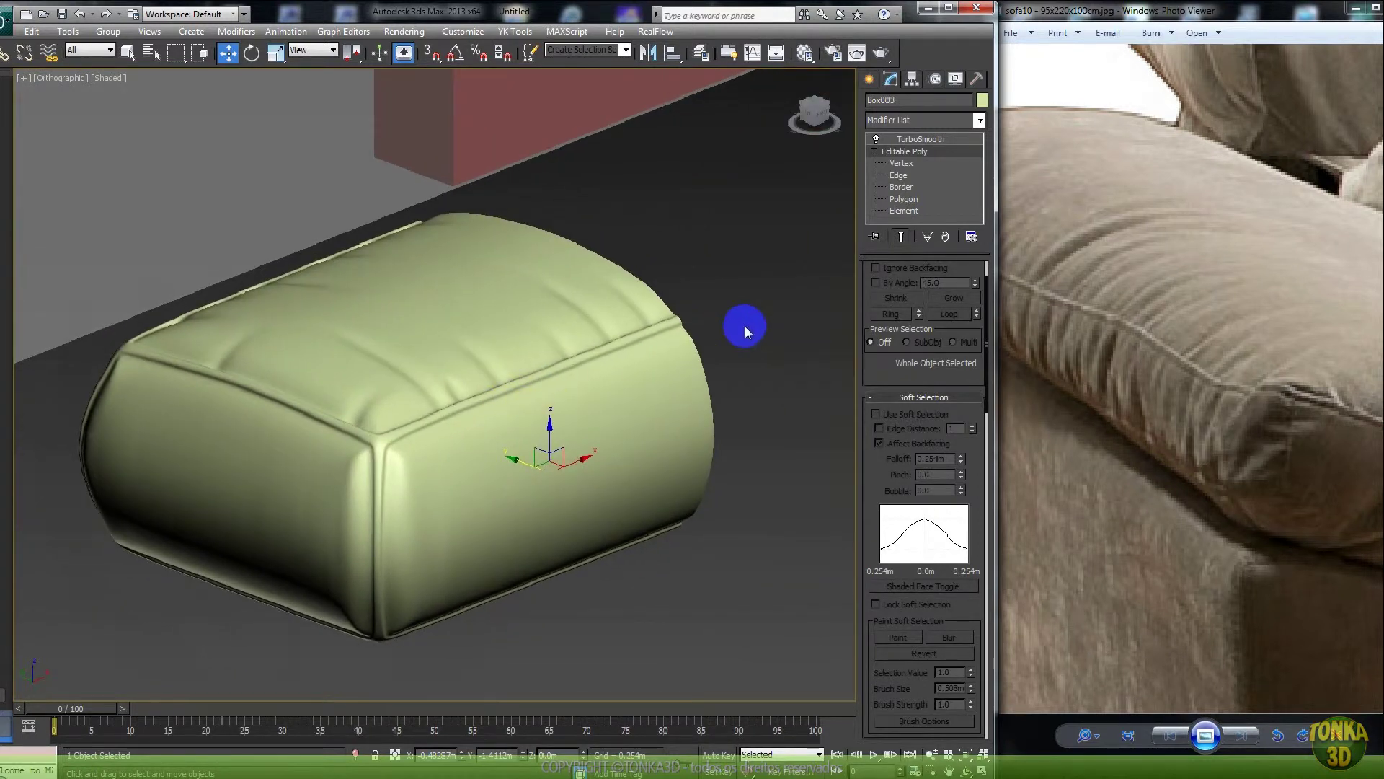